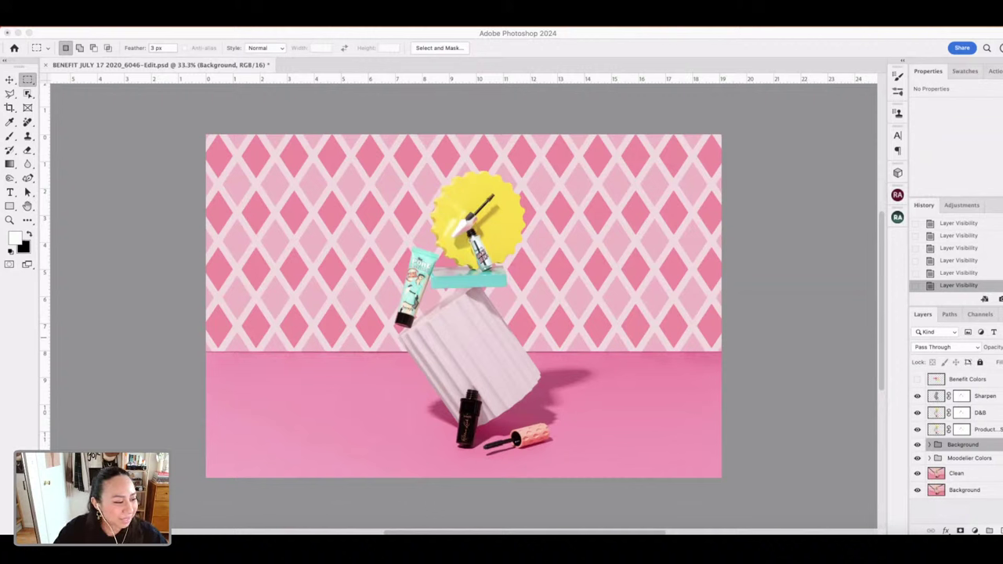
{"action": "left_click", "coordinate": [842, 306]}
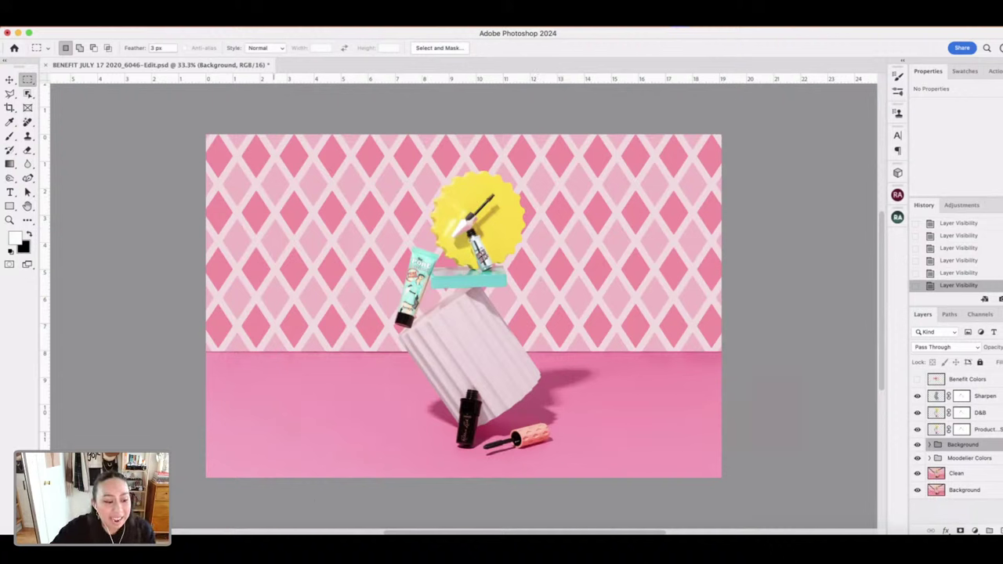
- Switch to Finder, preview the Beauty Cheers My Dears, Beauty Thrills and Magnificent Brow Show images in the BENEFIT folder, and return to Photoshop
{"action": "key", "text": "super+Tab"}
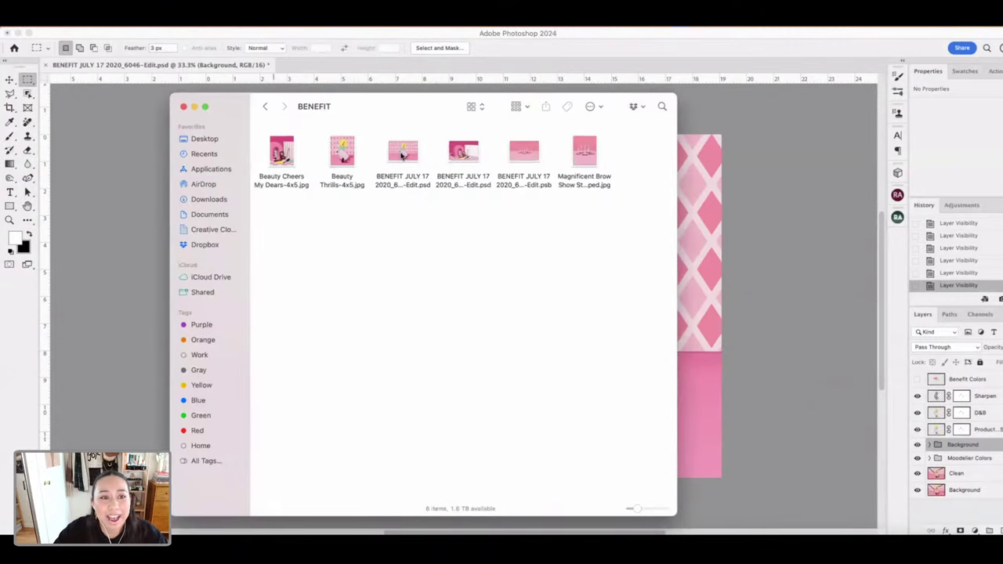
{"action": "left_click", "coordinate": [292, 152]}
{"action": "key", "text": "space"}
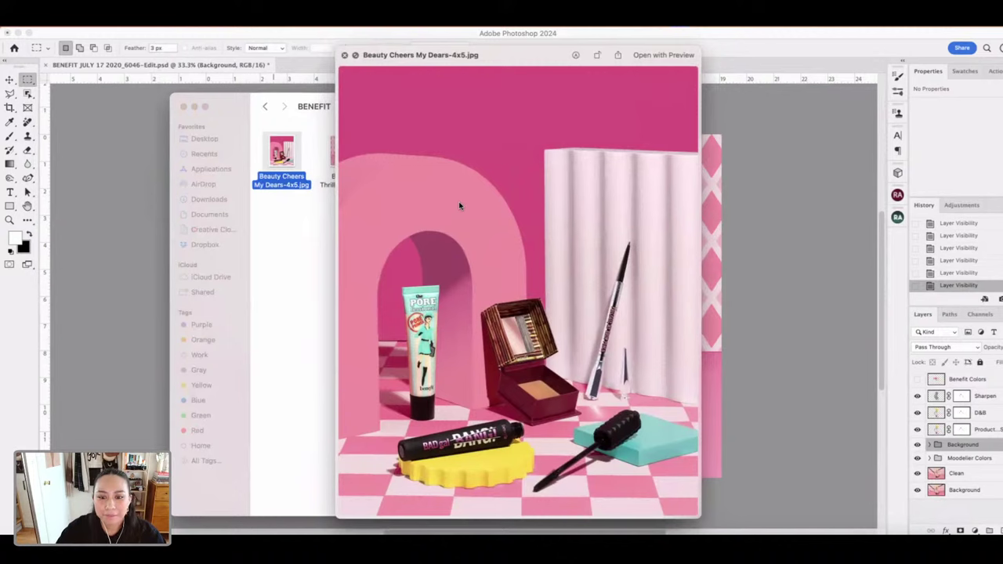
{"action": "key", "text": "Right"}
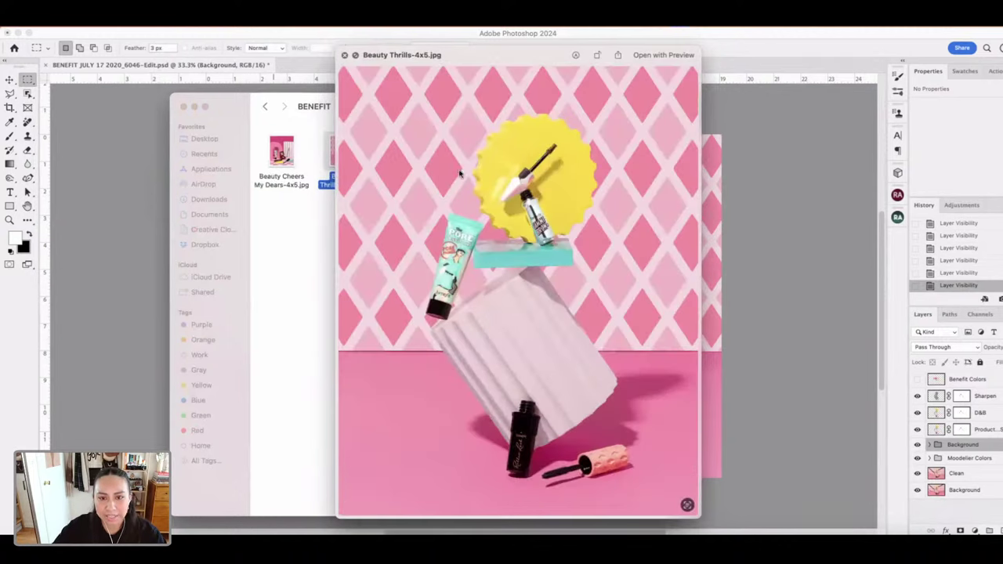
{"action": "key", "text": "space"}
{"action": "left_click", "coordinate": [590, 159]}
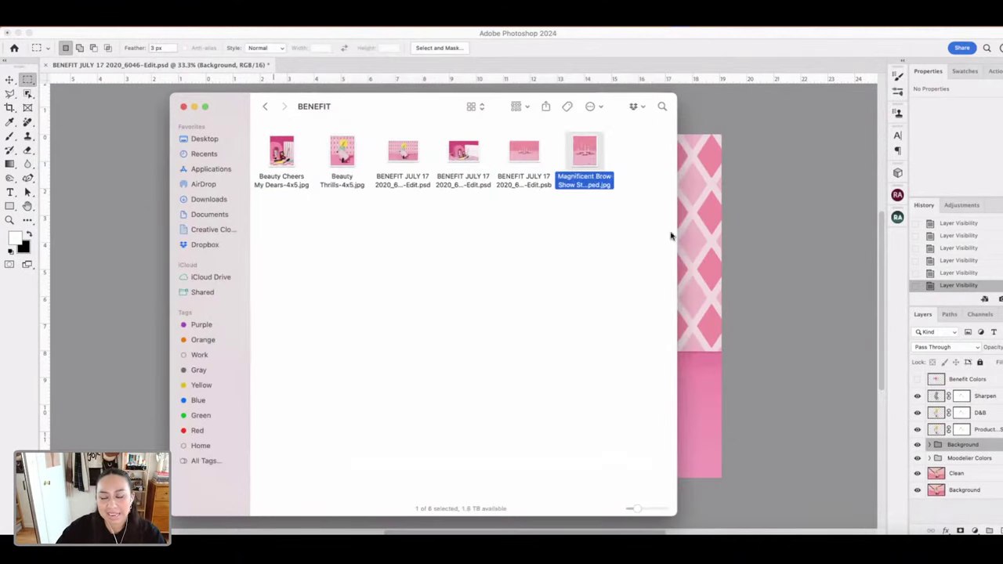
{"action": "key", "text": "space"}
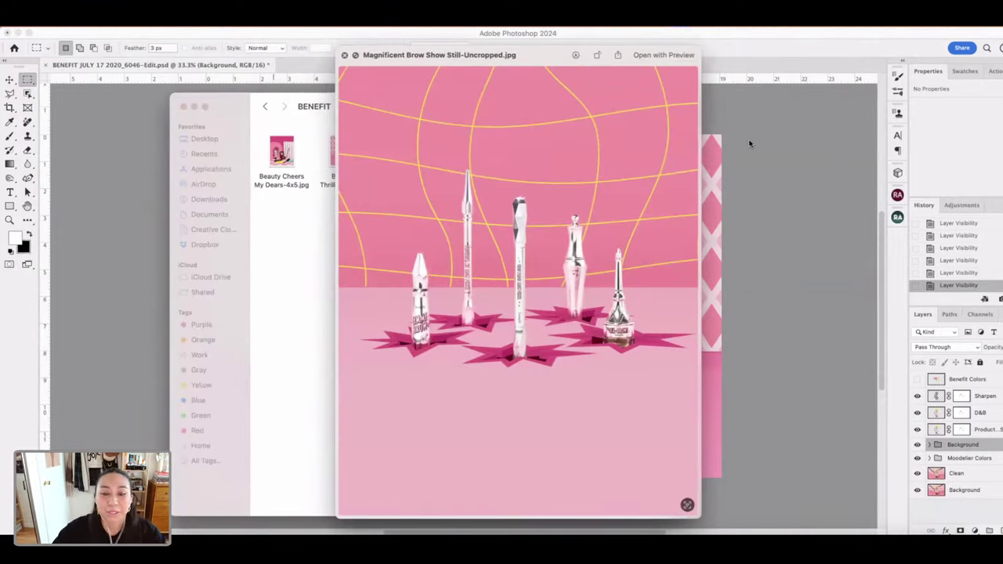
{"action": "key", "text": "space"}
{"action": "left_click", "coordinate": [854, 296]}
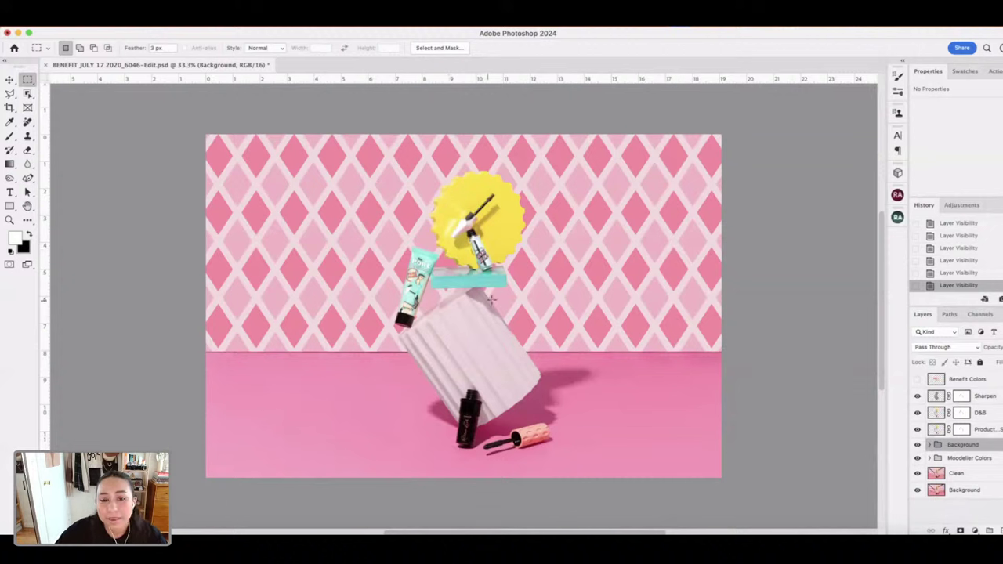
- Paste a merged copy of the whole canvas in place above the Sharpen layer and name the new layer COPY MERGED
{"action": "scroll", "coordinate": [468, 312], "scroll_direction": "up", "scroll_amount": 3}
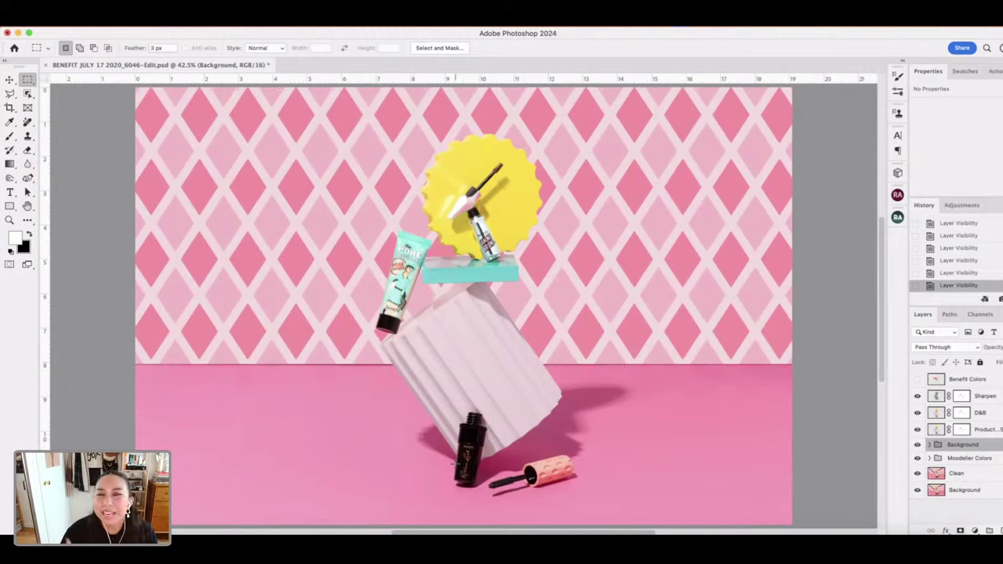
{"action": "scroll", "coordinate": [470, 391], "scroll_direction": "down", "scroll_amount": 2}
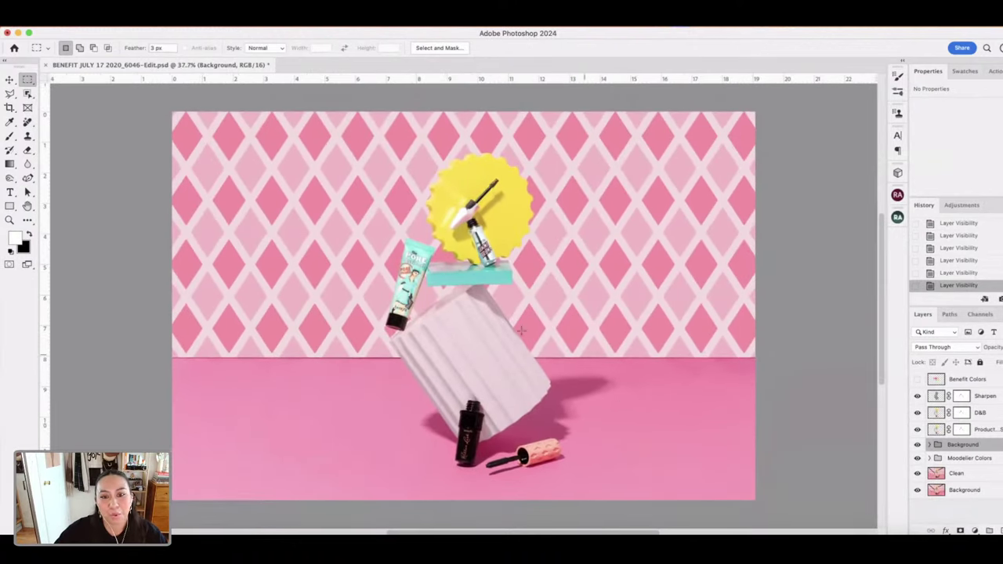
{"action": "left_click", "coordinate": [975, 396]}
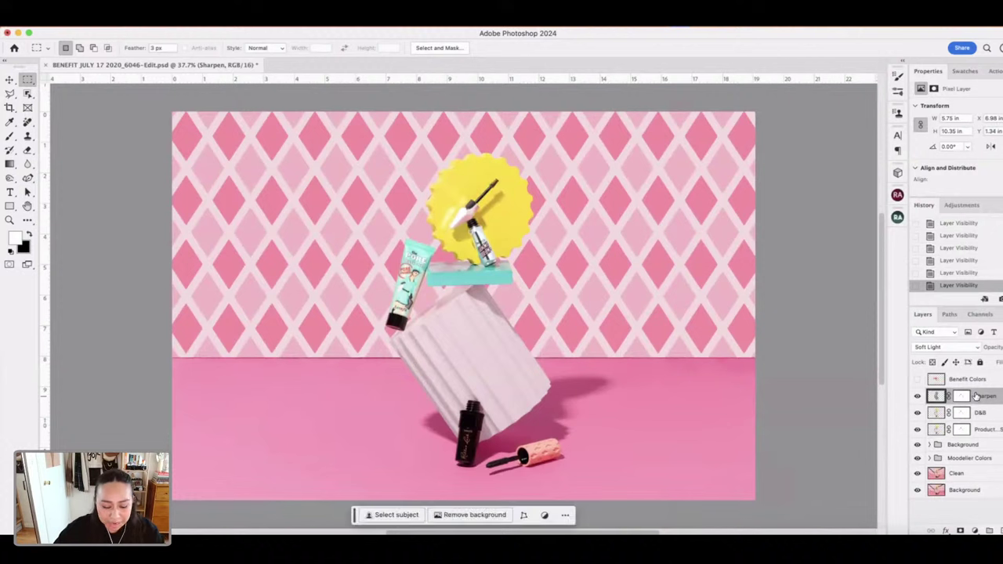
{"action": "key", "text": "ctrl+a"}
{"action": "key", "text": "ctrl+shift+v"}
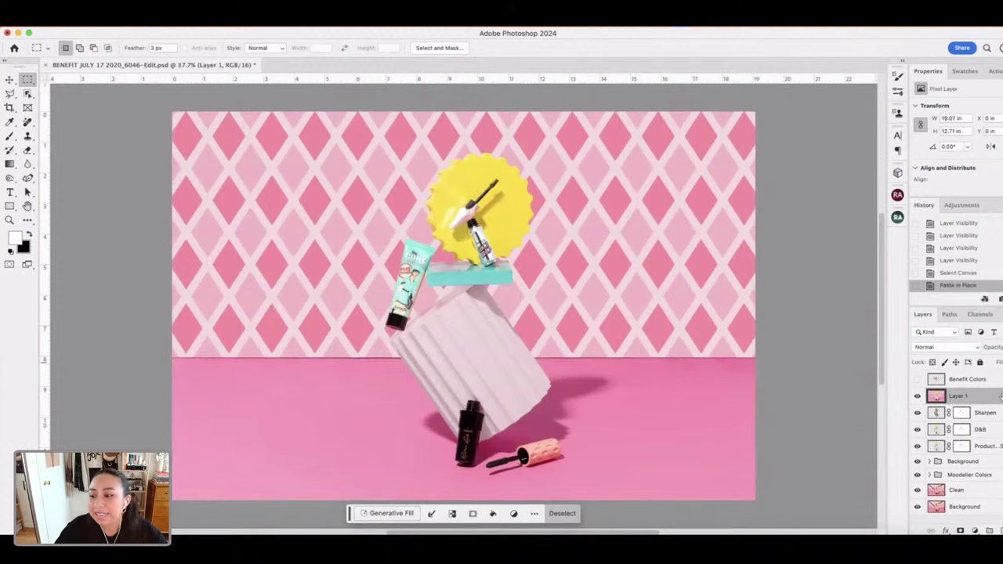
{"action": "double_click", "coordinate": [957, 396]}
{"action": "type", "text": "Co"}
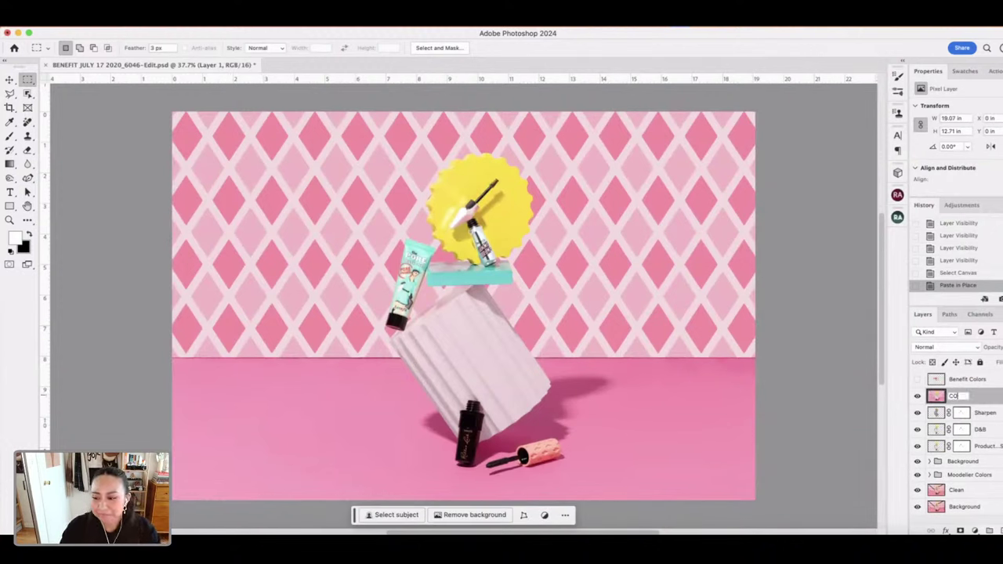
{"action": "key", "text": "Return"}
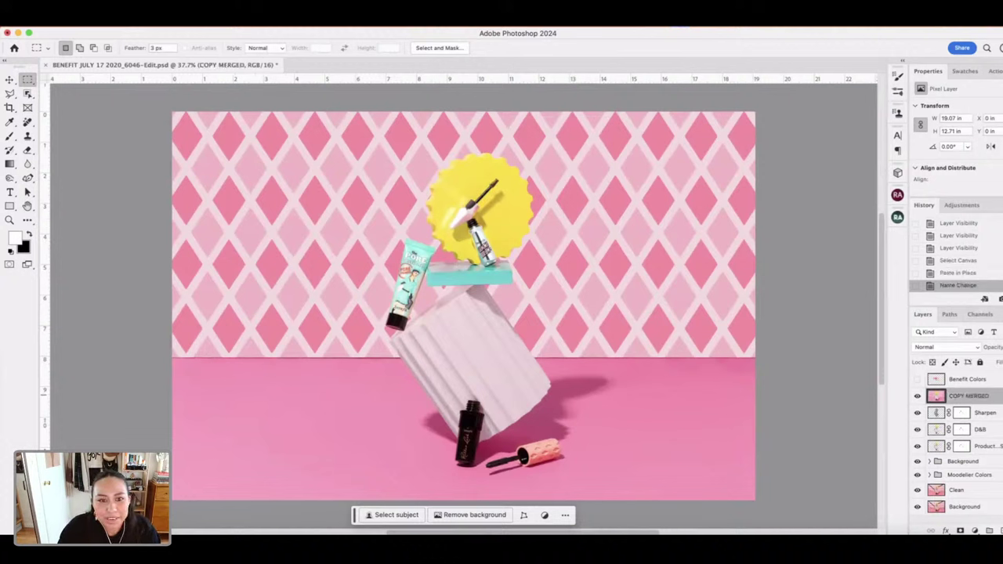
{"action": "left_click", "coordinate": [984, 381]}
{"action": "left_click", "coordinate": [987, 396]}
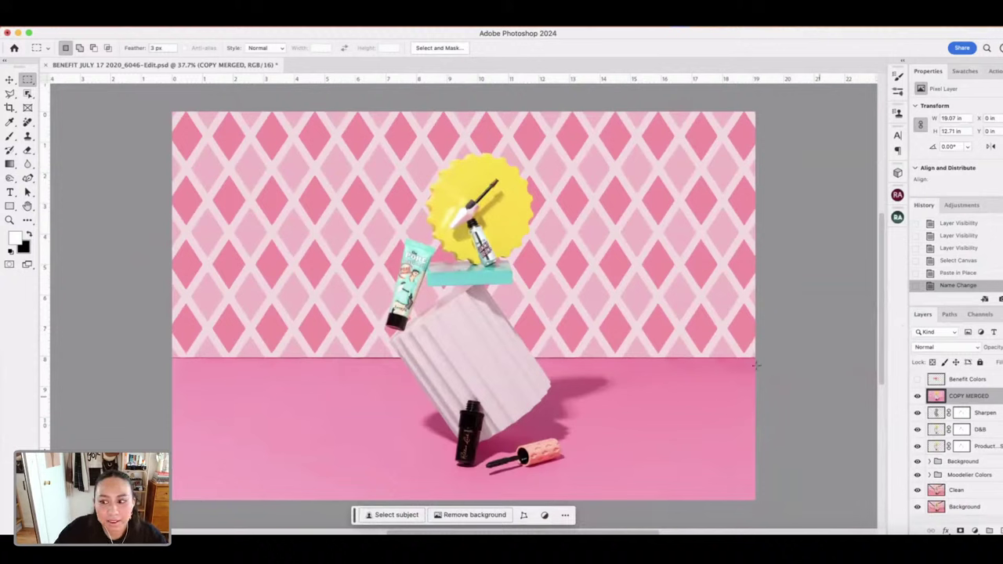
- Outline the label area on the Gimme Brow bottle with the Polygonal Lasso tool
{"action": "key", "text": "super+plus"}
{"action": "key", "text": "super+plus"}
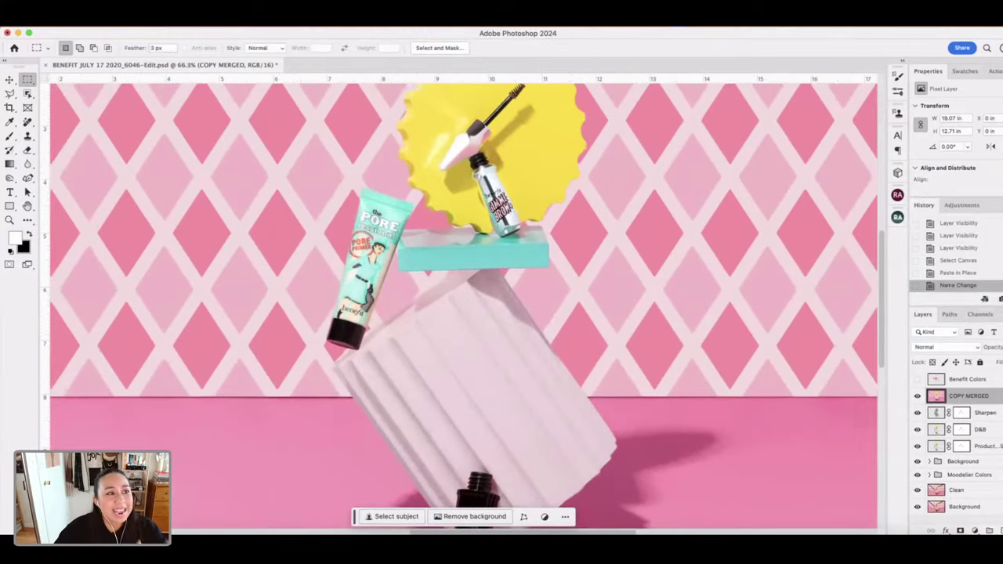
{"action": "left_click", "coordinate": [10, 94]}
{"action": "scroll", "coordinate": [494, 218], "scroll_direction": "up", "scroll_amount": 2}
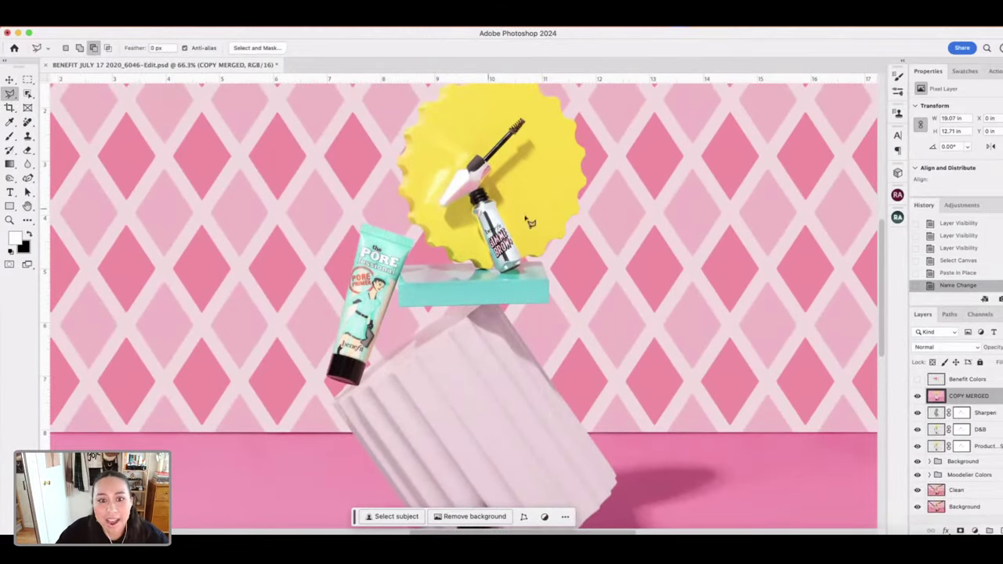
{"action": "scroll", "coordinate": [571, 245], "scroll_direction": "up", "scroll_amount": 4}
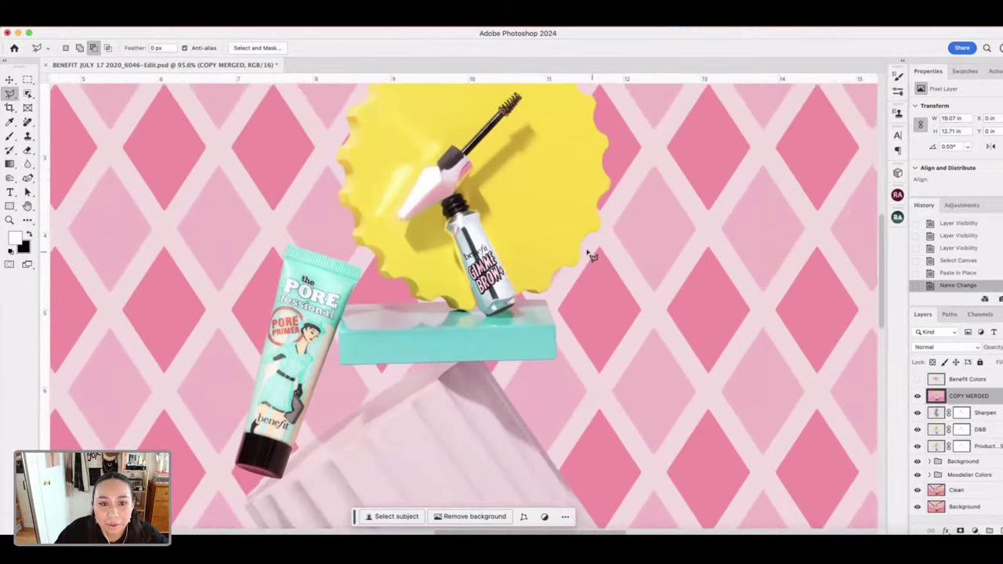
{"action": "scroll", "coordinate": [463, 267], "scroll_direction": "up", "scroll_amount": 2}
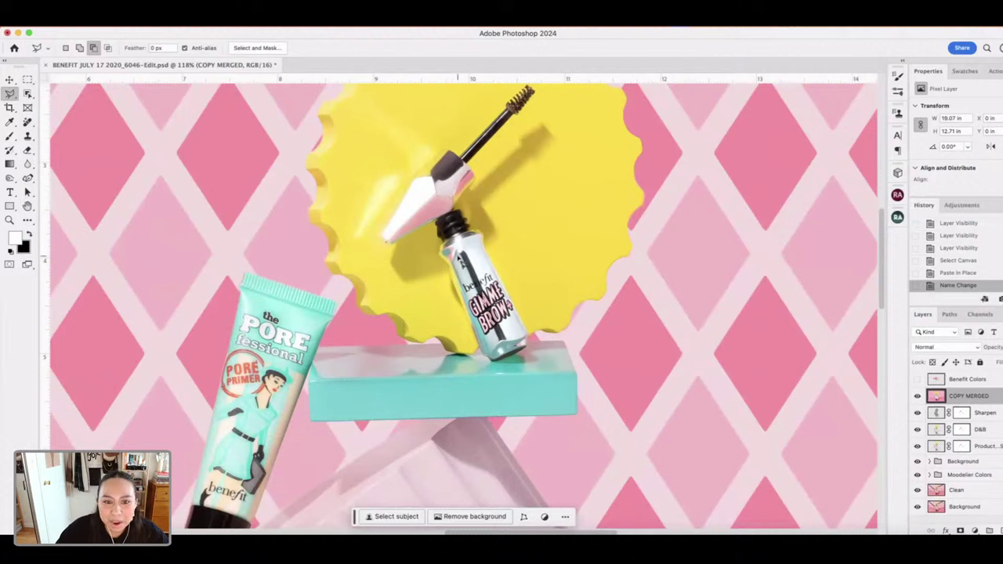
{"action": "mouse_move", "coordinate": [460, 265]}
{"action": "left_mouse_down"}
{"action": "mouse_move", "coordinate": [462, 249]}
{"action": "mouse_move", "coordinate": [475, 247]}
{"action": "mouse_move", "coordinate": [518, 318]}
{"action": "mouse_move", "coordinate": [517, 335]}
{"action": "mouse_move", "coordinate": [497, 350]}
{"action": "mouse_move", "coordinate": [481, 342]}
{"action": "mouse_move", "coordinate": [454, 245]}
{"action": "left_mouse_up"}
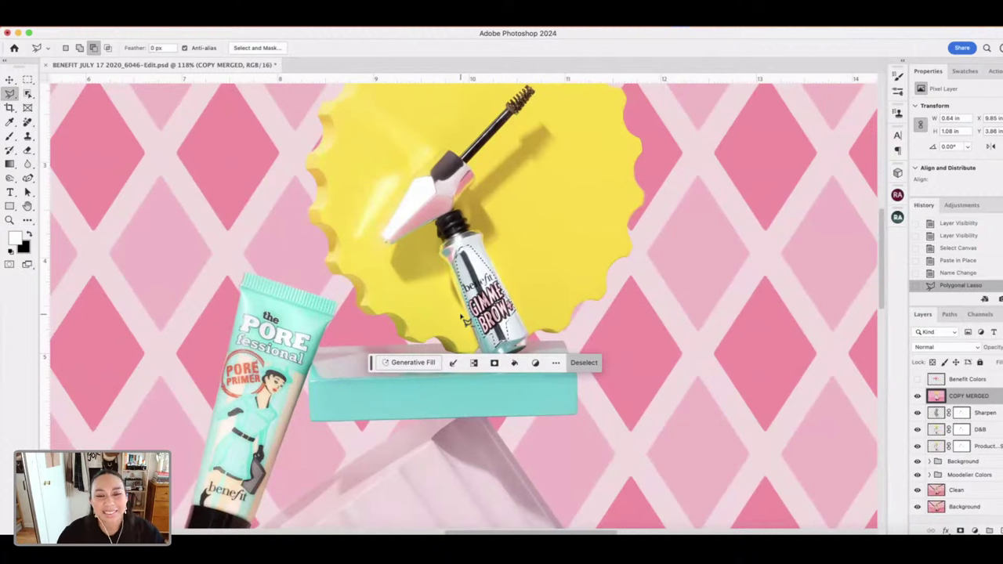
- Replace the selected bottle label using Generative Fill with an empty prompt and choose the third variation
{"action": "scroll", "coordinate": [627, 224], "scroll_direction": "up", "scroll_amount": 2}
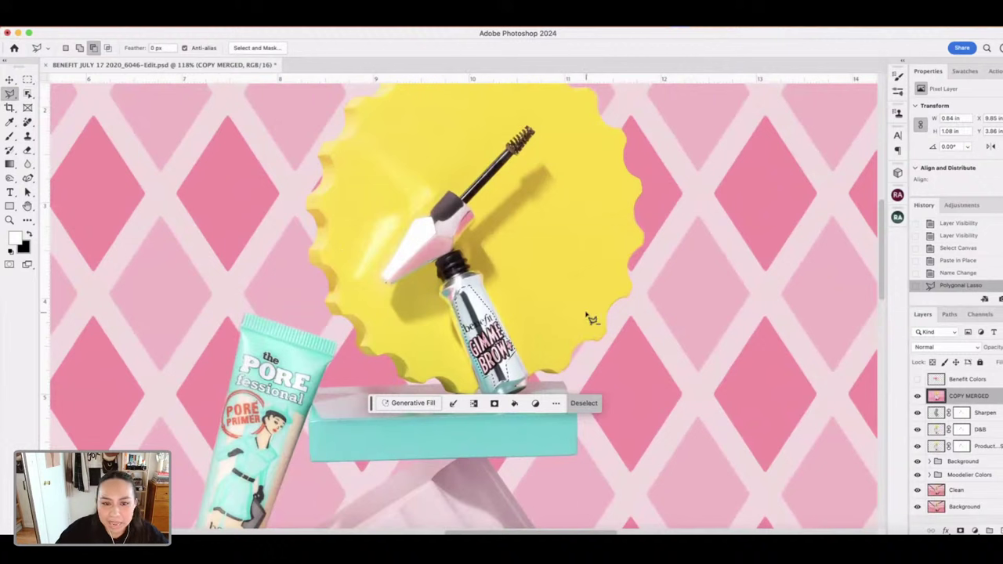
{"action": "left_click", "coordinate": [407, 404]}
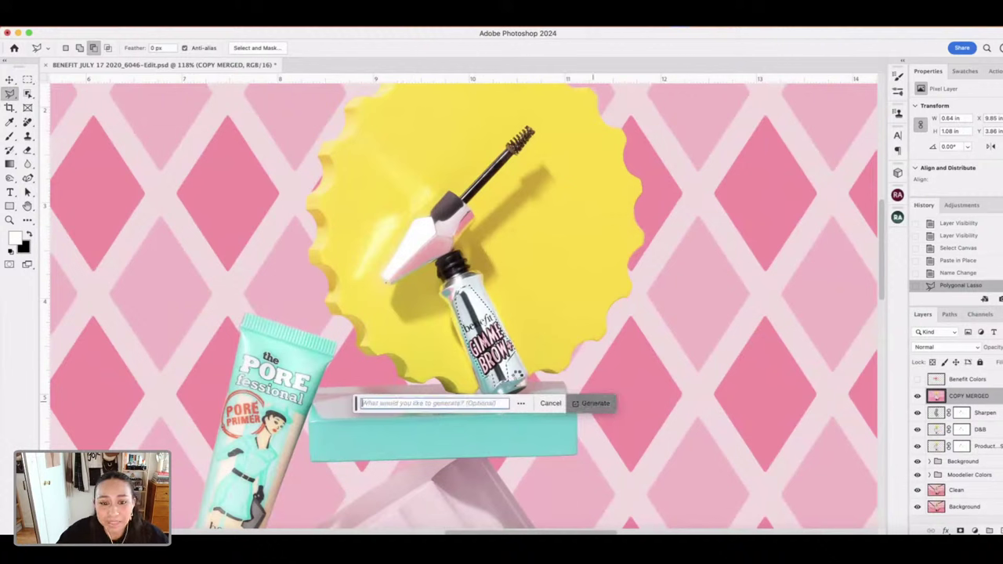
{"action": "left_click", "coordinate": [593, 403]}
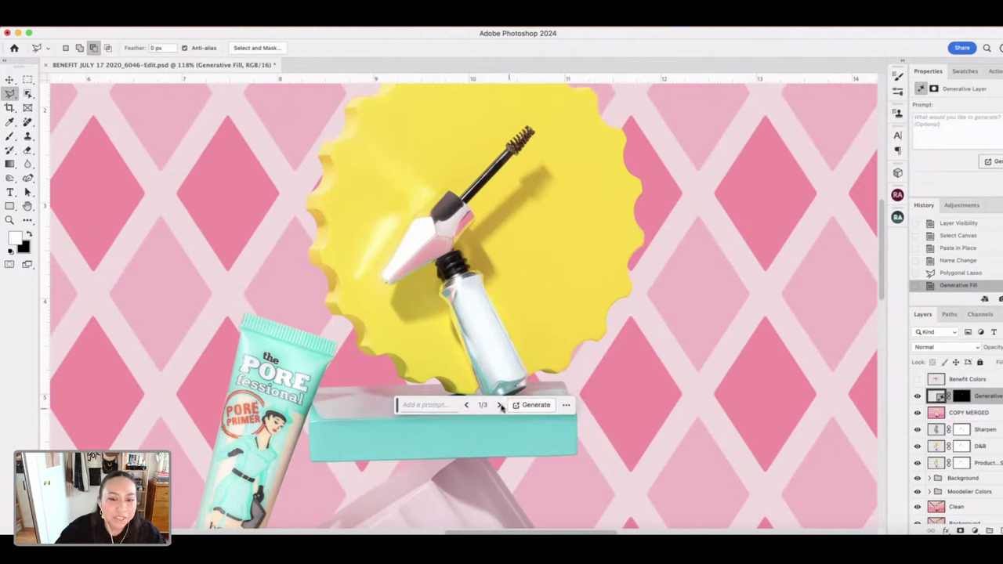
{"action": "left_click", "coordinate": [499, 405]}
{"action": "left_click", "coordinate": [498, 405]}
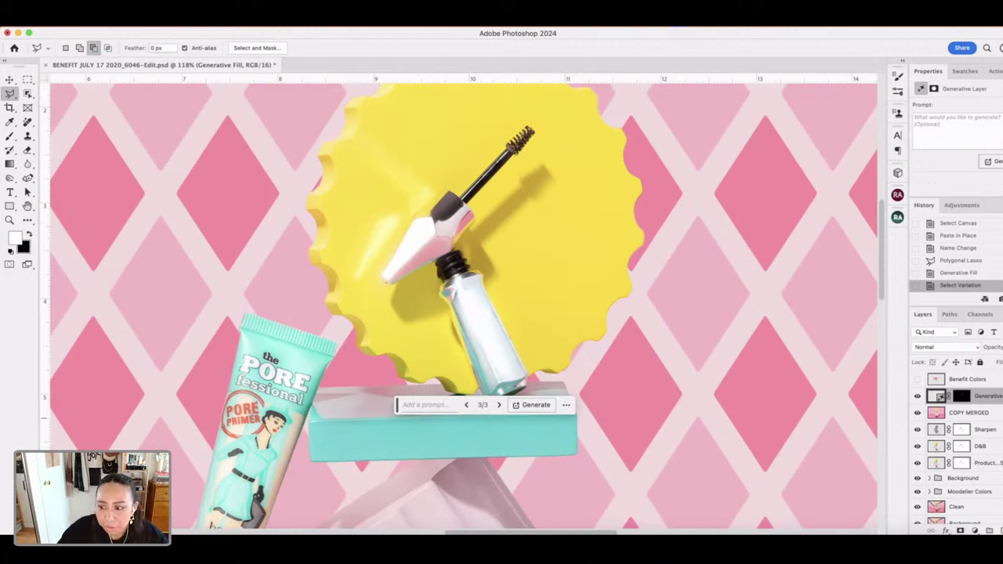
- Duplicate the COPY MERGED layer and rename the duplicate STOCK CLEAN UP
{"action": "left_click", "coordinate": [983, 414]}
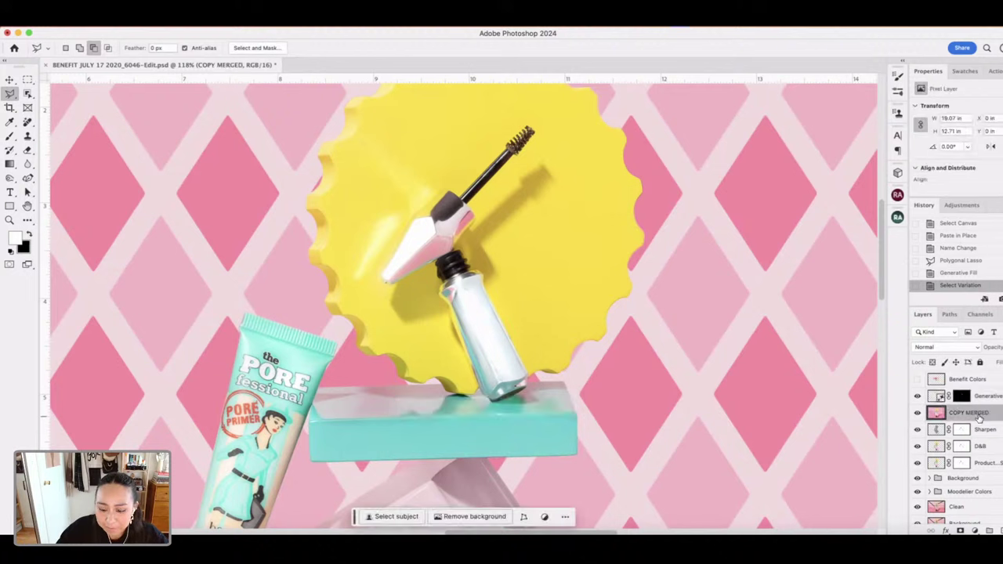
{"action": "key", "text": "ctrl+j"}
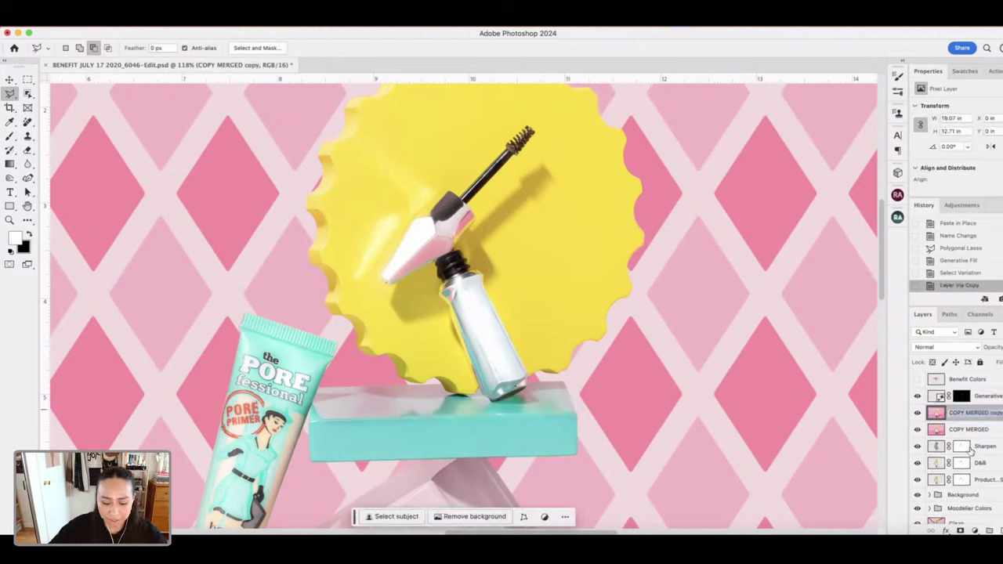
{"action": "double_click", "coordinate": [950, 413]}
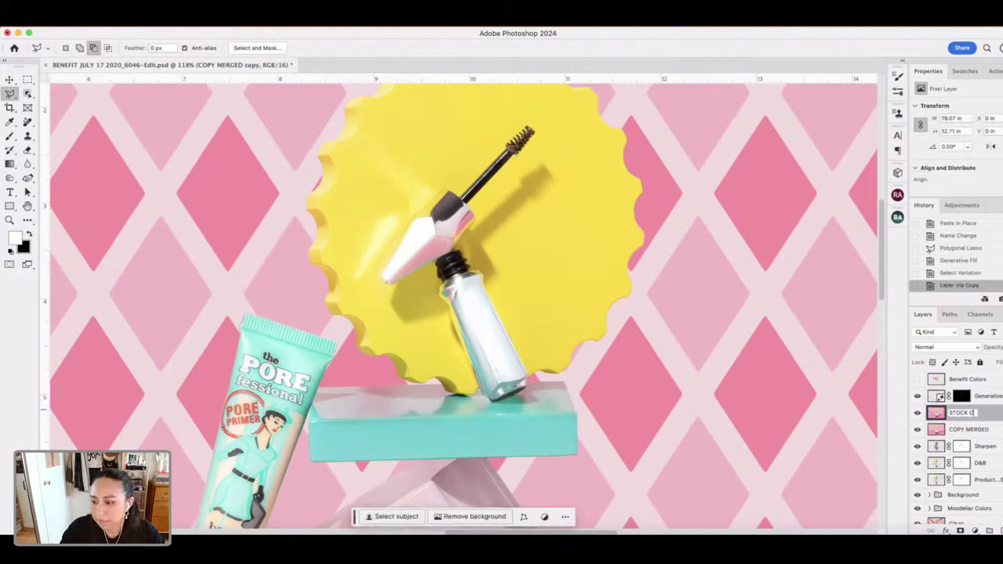
{"action": "type", "text": "STOCK CLEAN UP"}
{"action": "key", "text": "Return"}
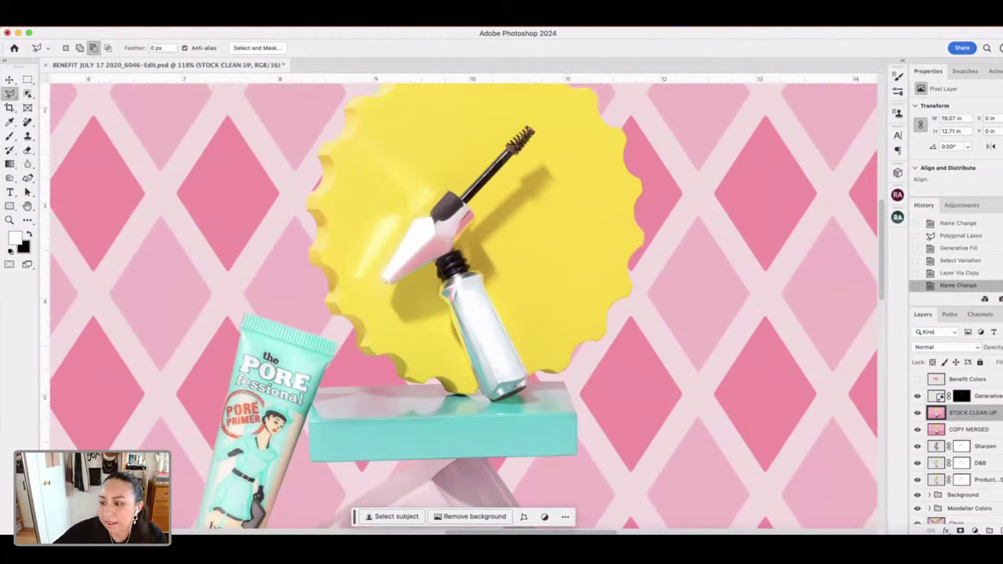
- Merge the Generative Fill layer down into the STOCK CLEAN UP layer
{"action": "left_click", "coordinate": [989, 397]}
{"action": "right_click", "coordinate": [940, 398]}
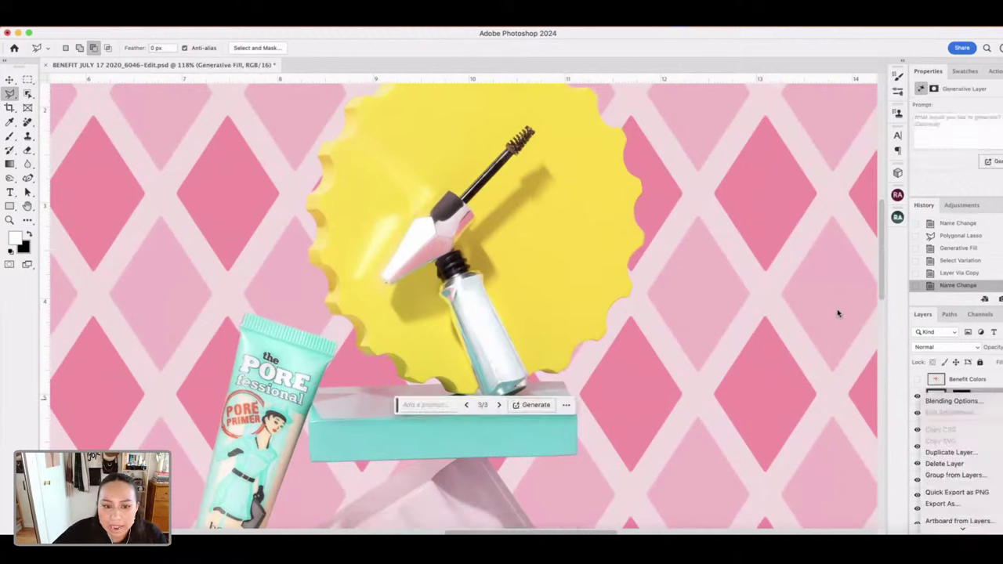
{"action": "scroll", "coordinate": [976, 439], "scroll_direction": "down", "scroll_amount": 3}
{"action": "scroll", "coordinate": [970, 439], "scroll_direction": "down", "scroll_amount": 2}
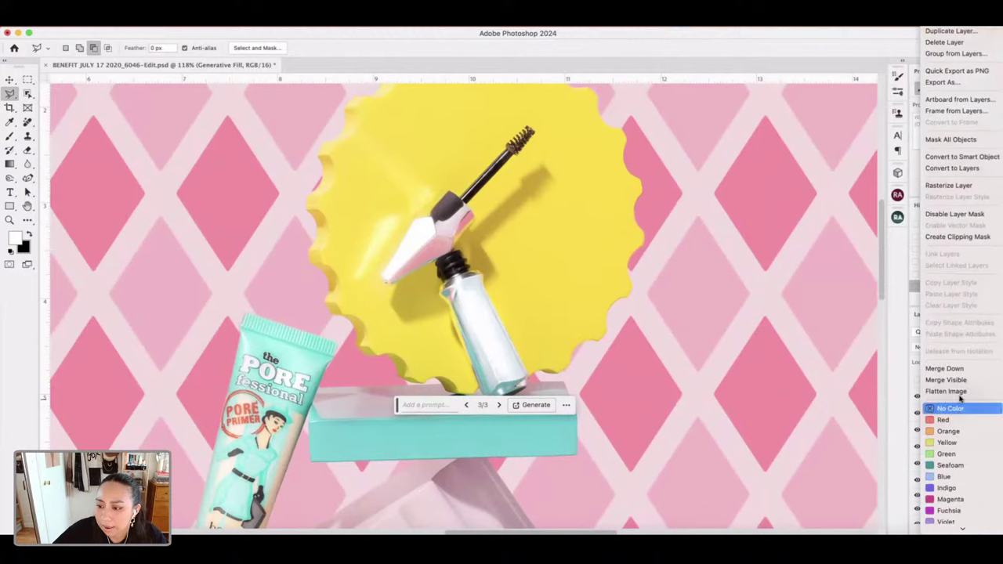
{"action": "left_click", "coordinate": [946, 367]}
- Clean up the leftover marks on the unlabelled bottle's body and neck using the Remove tool at size 10
{"action": "scroll", "coordinate": [470, 298], "scroll_direction": "up", "scroll_amount": 2}
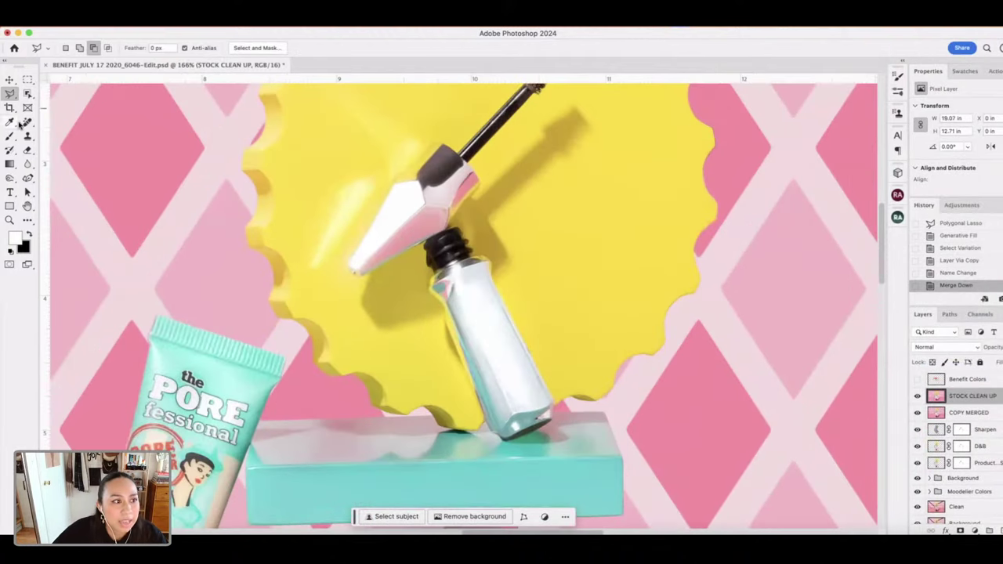
{"action": "key", "text": "j"}
{"action": "key", "text": "shift+j"}
{"action": "key", "text": "bracketleft"}
{"action": "key", "text": "bracketleft"}
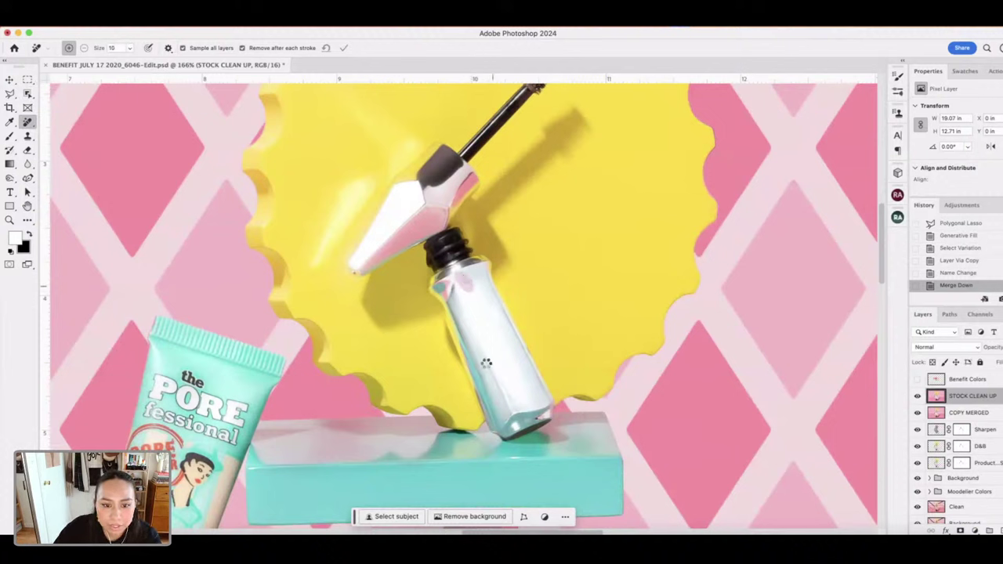
{"action": "left_click", "coordinate": [488, 338]}
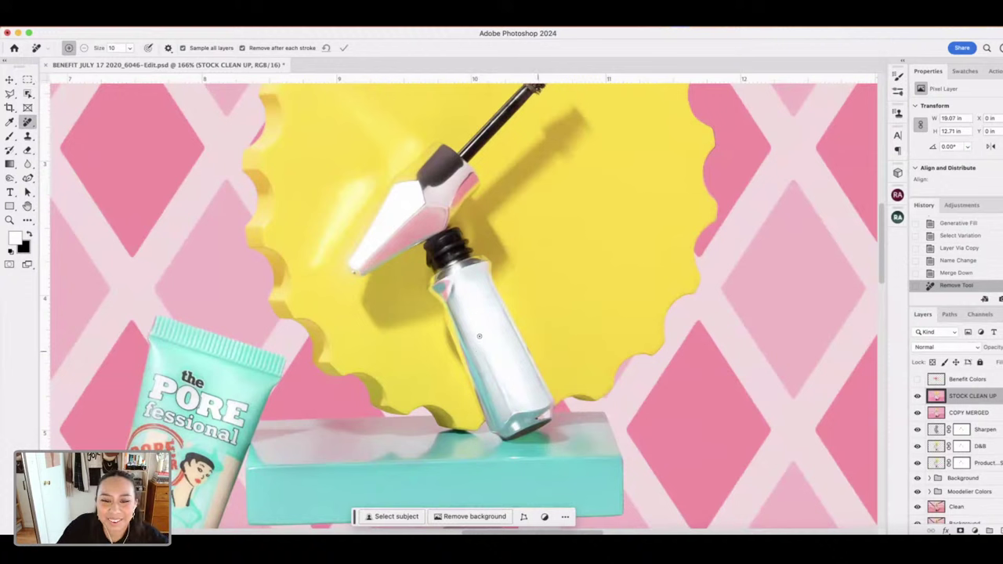
{"action": "left_click_drag", "start_coordinate": [481, 345], "coordinate": [496, 391]}
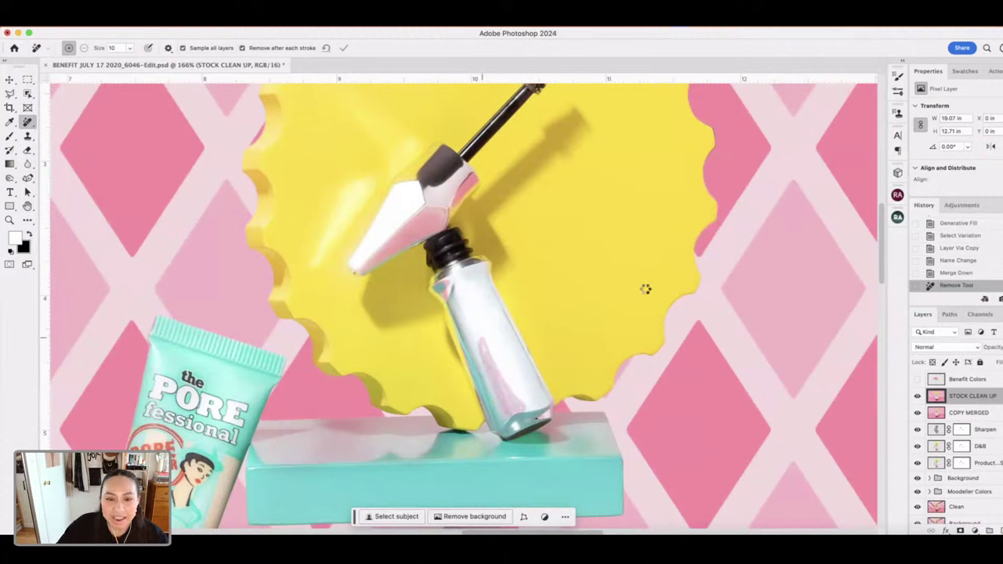
{"action": "left_click_drag", "start_coordinate": [469, 271], "coordinate": [460, 260]}
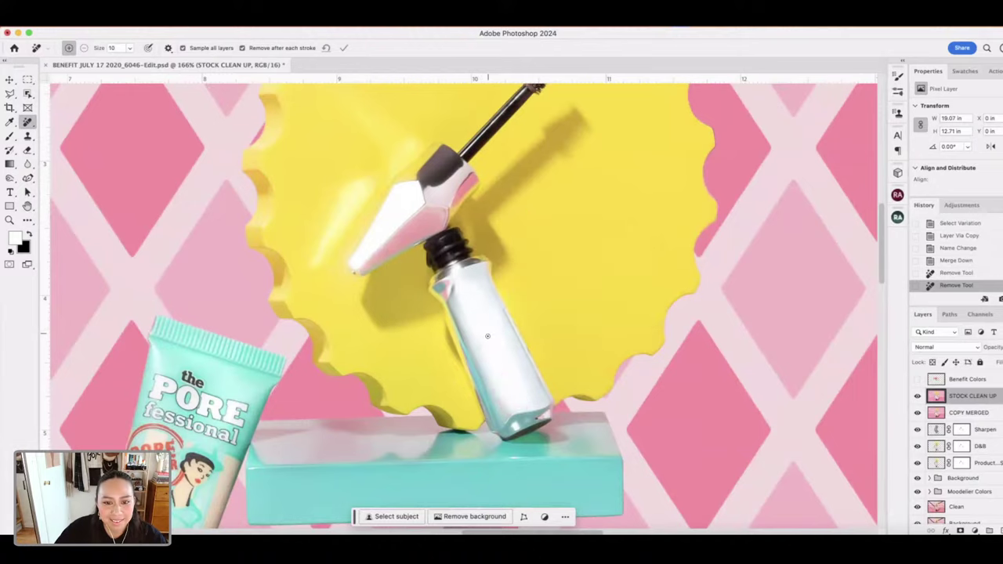
{"action": "scroll", "coordinate": [492, 328], "scroll_direction": "down", "scroll_amount": 5}
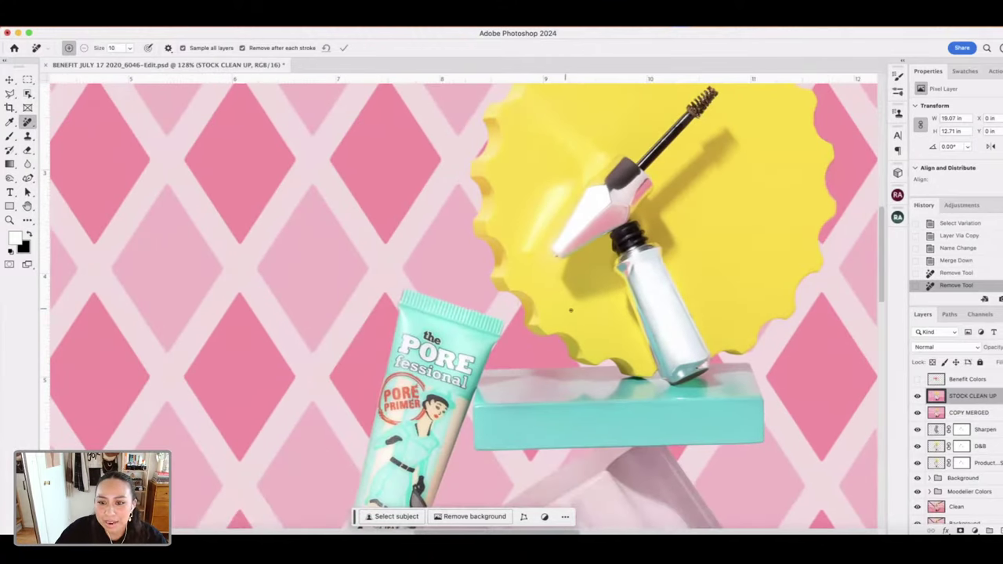
- Outline the "the POREfessional" lettering on the tube with the Polygonal Lasso and replace it using Generative Fill with an empty prompt
{"action": "scroll", "coordinate": [570, 311], "scroll_direction": "right", "scroll_amount": 2}
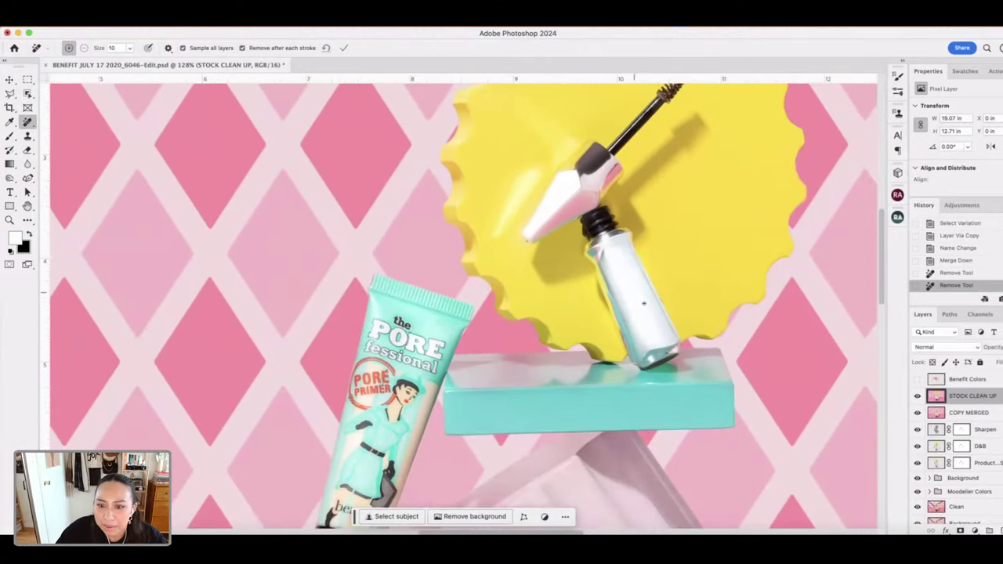
{"action": "scroll", "coordinate": [577, 314], "scroll_direction": "down", "scroll_amount": 2}
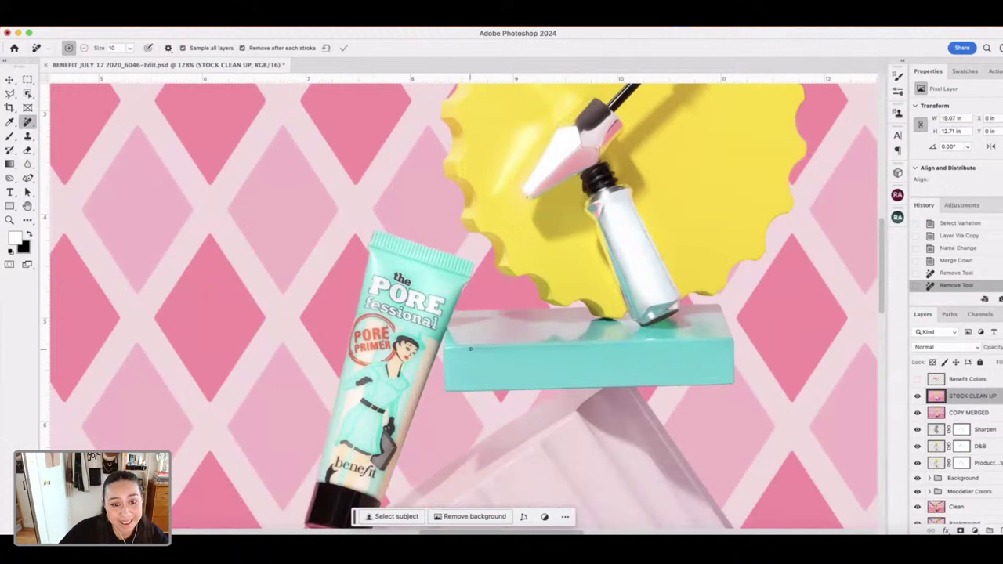
{"action": "scroll", "coordinate": [463, 307], "scroll_direction": "down", "scroll_amount": 3}
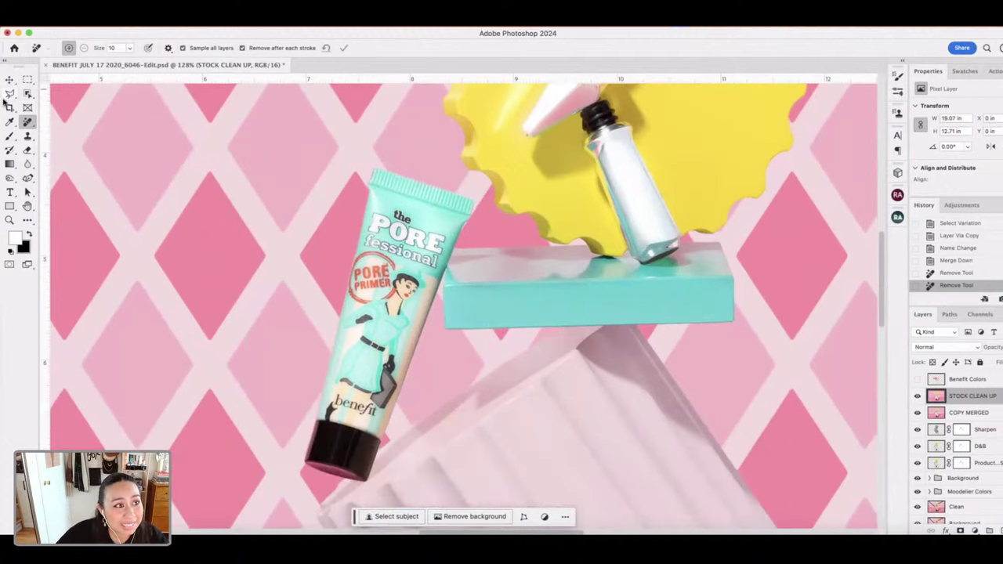
{"action": "key", "text": "l"}
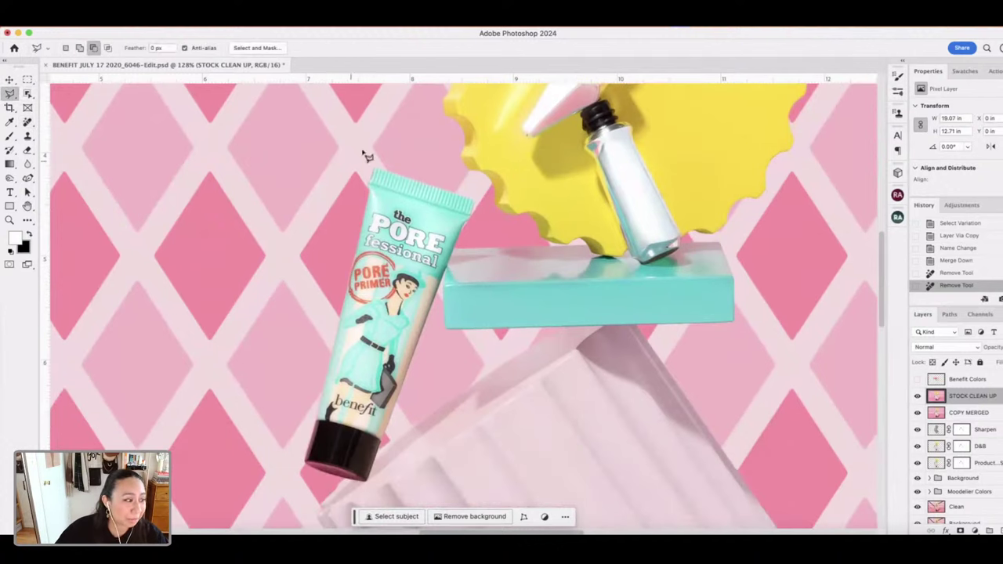
{"action": "scroll", "coordinate": [342, 241], "scroll_direction": "down", "scroll_amount": 1}
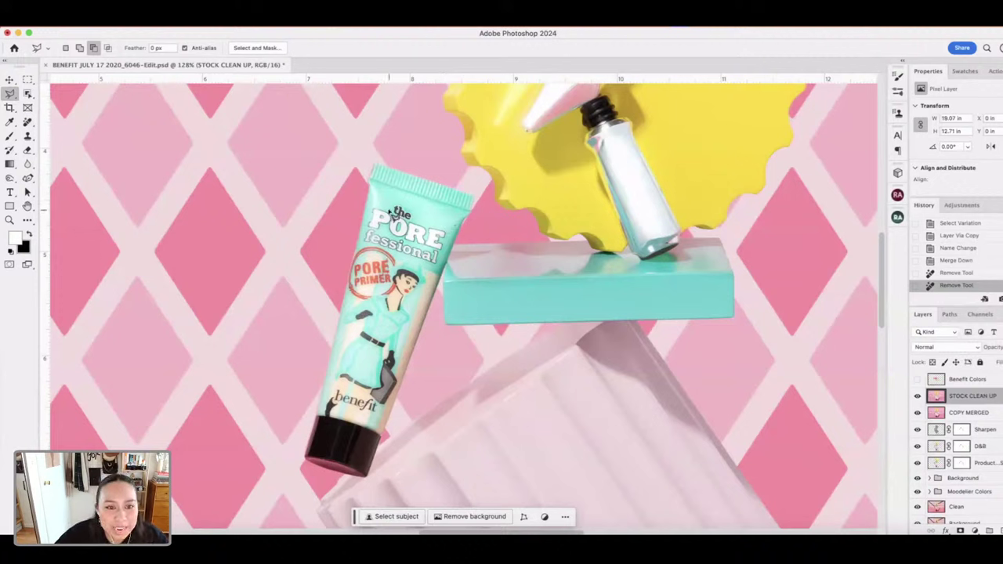
{"action": "mouse_move", "coordinate": [392, 210]}
{"action": "left_mouse_down"}
{"action": "mouse_move", "coordinate": [456, 237]}
{"action": "mouse_move", "coordinate": [446, 271]}
{"action": "mouse_move", "coordinate": [364, 247]}
{"action": "mouse_move", "coordinate": [369, 206]}
{"action": "mouse_move", "coordinate": [388, 212]}
{"action": "left_mouse_up"}
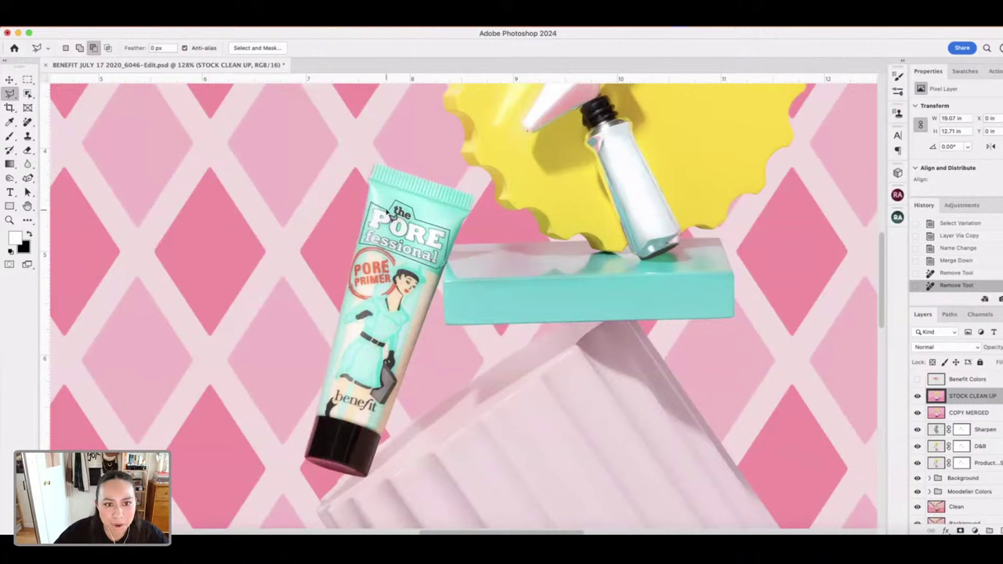
{"action": "left_click", "coordinate": [386, 210]}
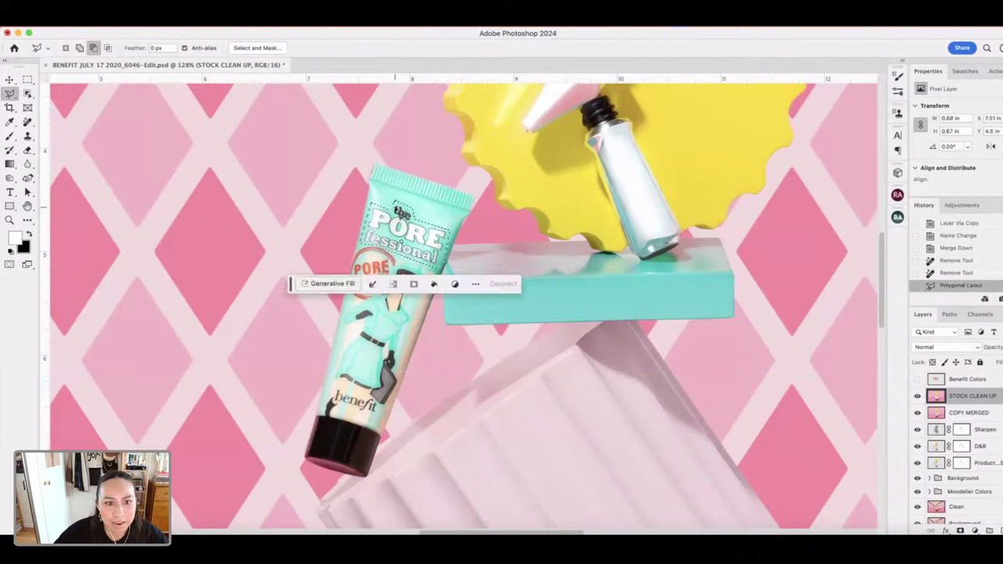
{"action": "left_click", "coordinate": [341, 285]}
{"action": "left_click", "coordinate": [514, 284]}
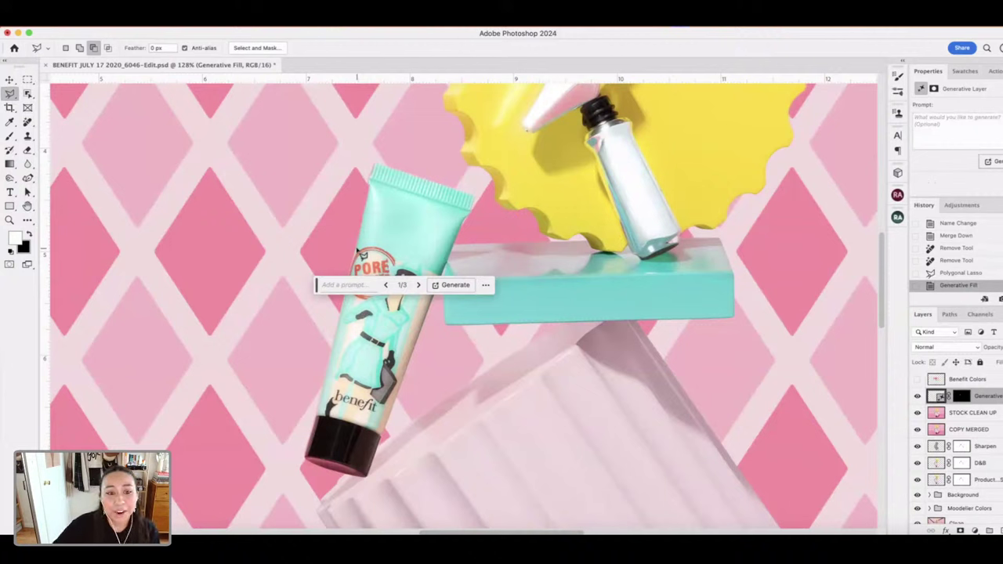
- Select the tube's remaining artwork, from the PORE PRIMER badge down to the benefit logo, with the Polygonal Lasso
{"action": "left_click", "coordinate": [358, 252]}
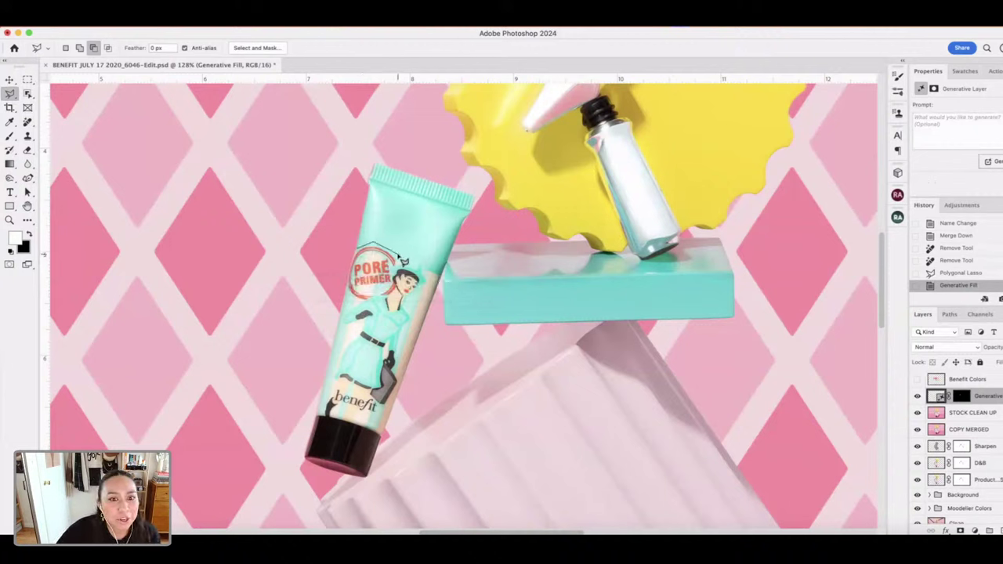
{"action": "left_click", "coordinate": [441, 269]}
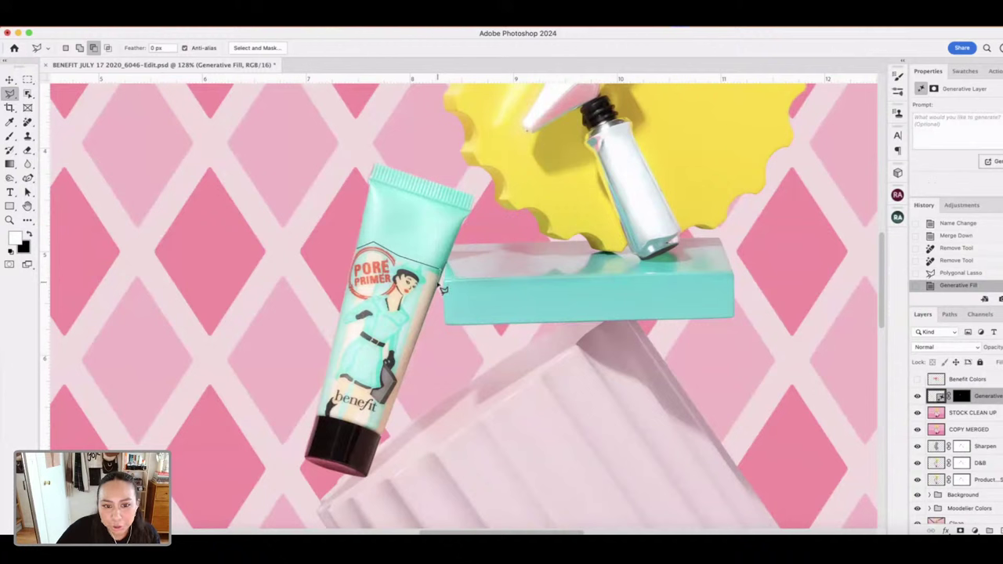
{"action": "left_click", "coordinate": [395, 423]}
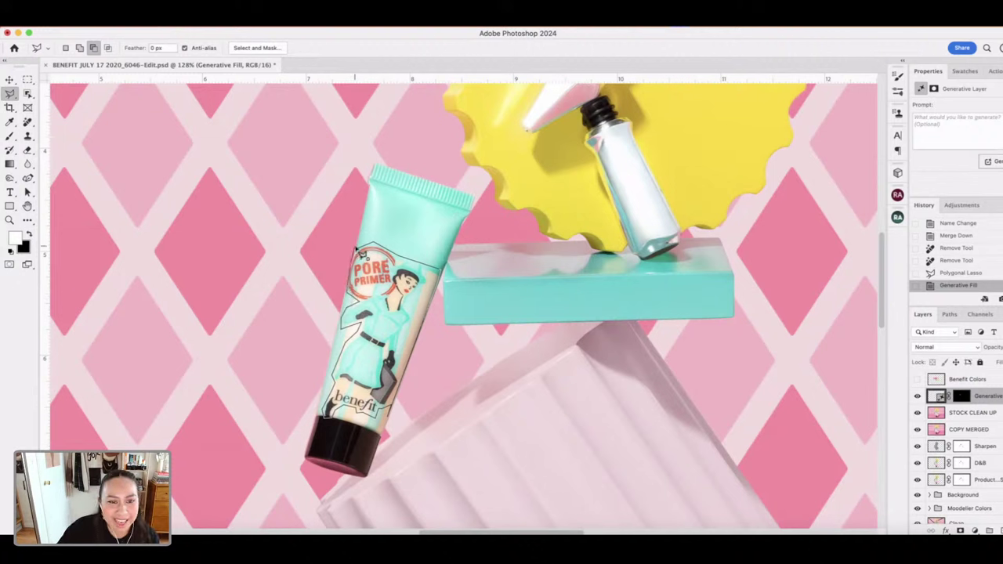
{"action": "left_click", "coordinate": [357, 255]}
{"action": "scroll", "coordinate": [393, 268], "scroll_direction": "down", "scroll_amount": 2}
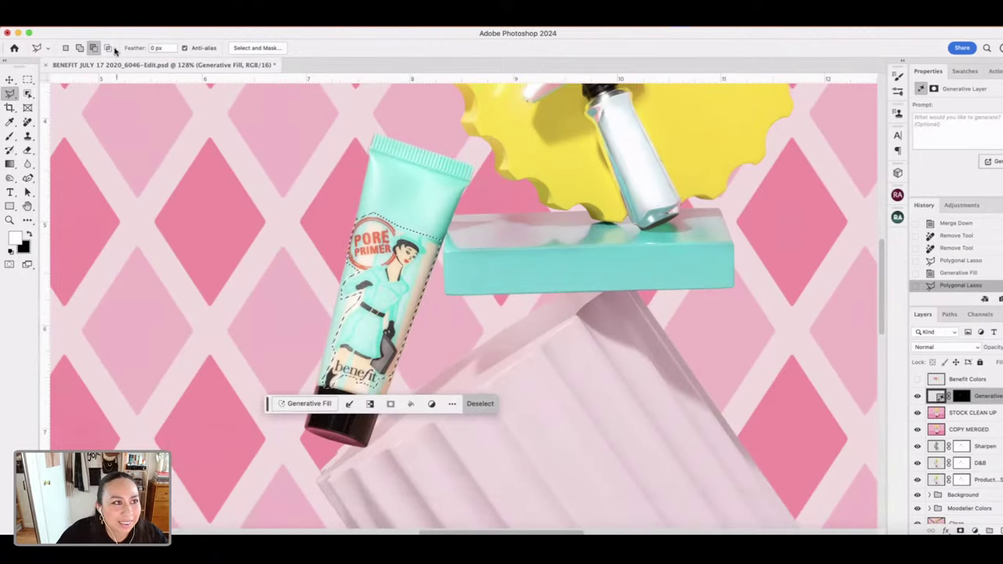
- Subtract the beige strip along the tube's right edge from the artwork selection with the Polygonal Lasso
{"action": "left_click", "coordinate": [80, 48]}
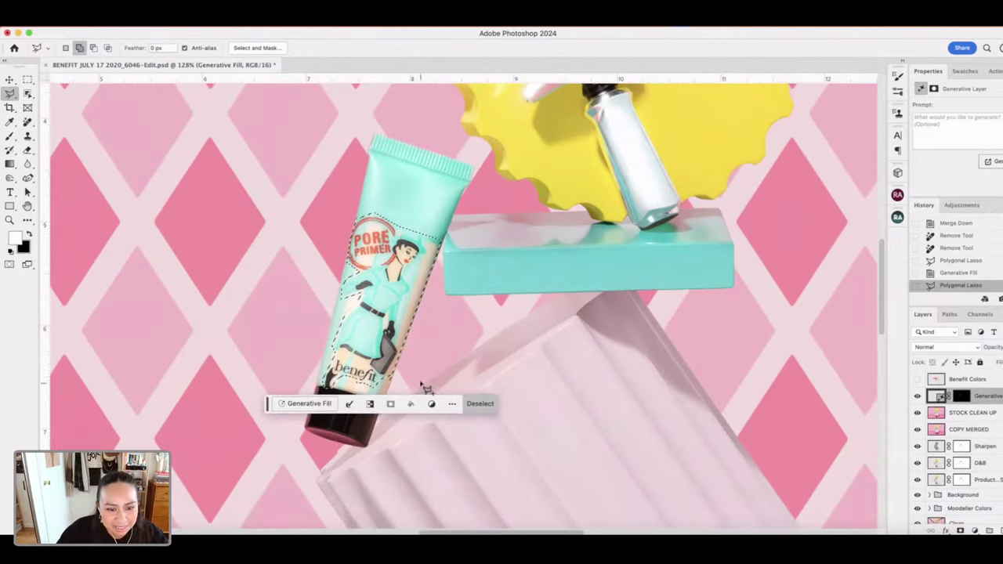
{"action": "left_click", "coordinate": [93, 47]}
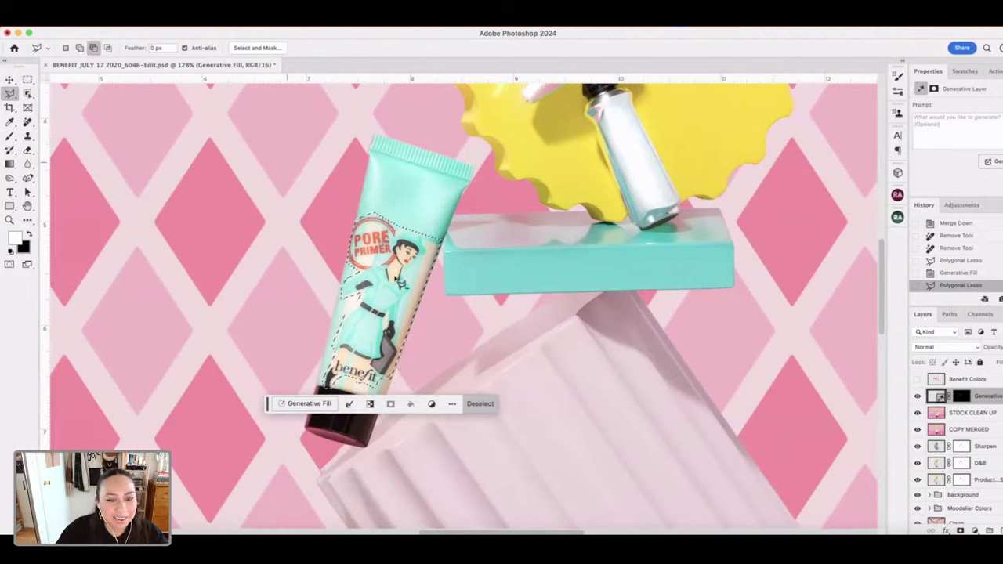
{"action": "left_click", "coordinate": [397, 362]}
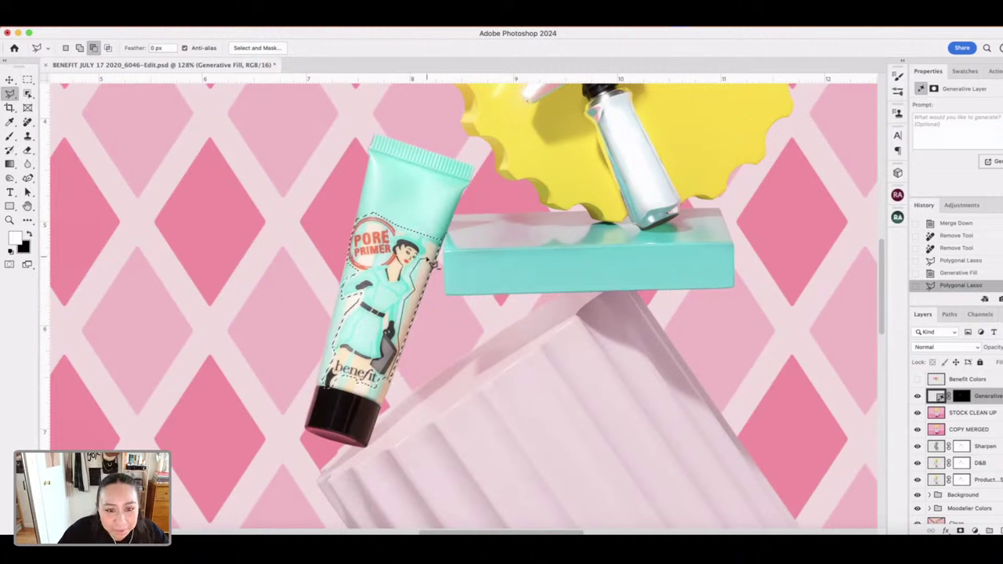
{"action": "left_click", "coordinate": [392, 398]}
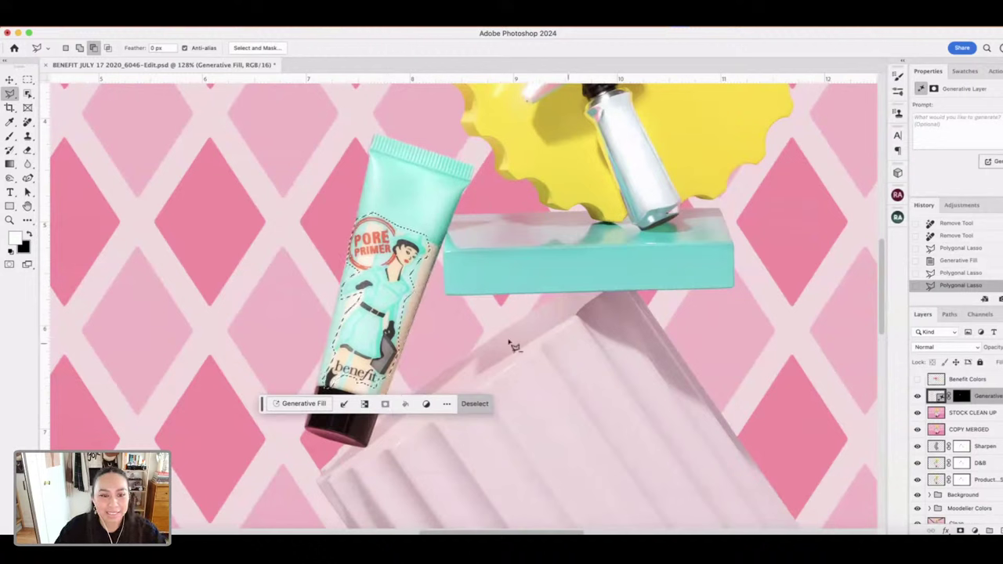
- Replace the selected tube artwork using Generative Fill with an empty prompt and choose the third variation
{"action": "left_click", "coordinate": [28, 80]}
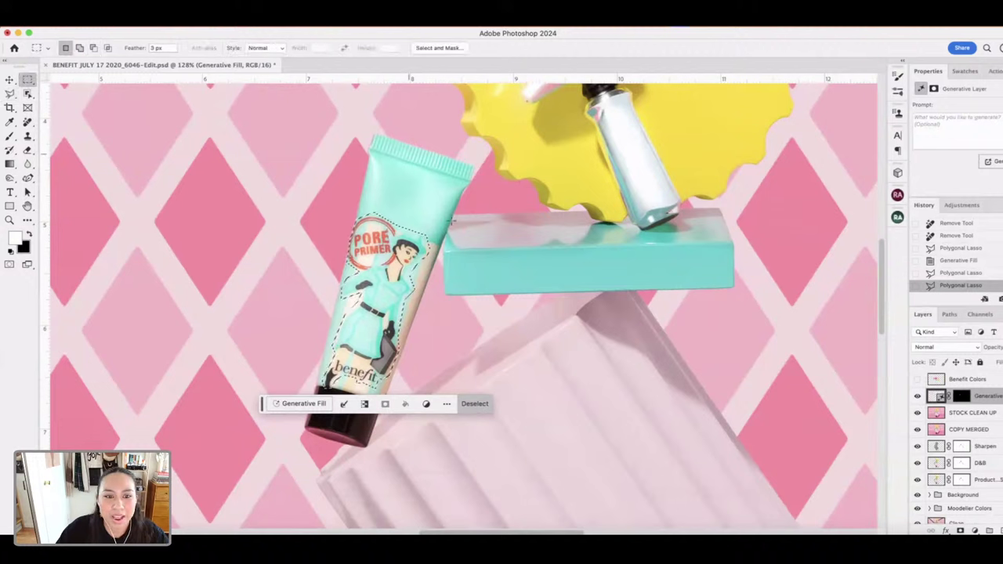
{"action": "left_click", "coordinate": [299, 404]}
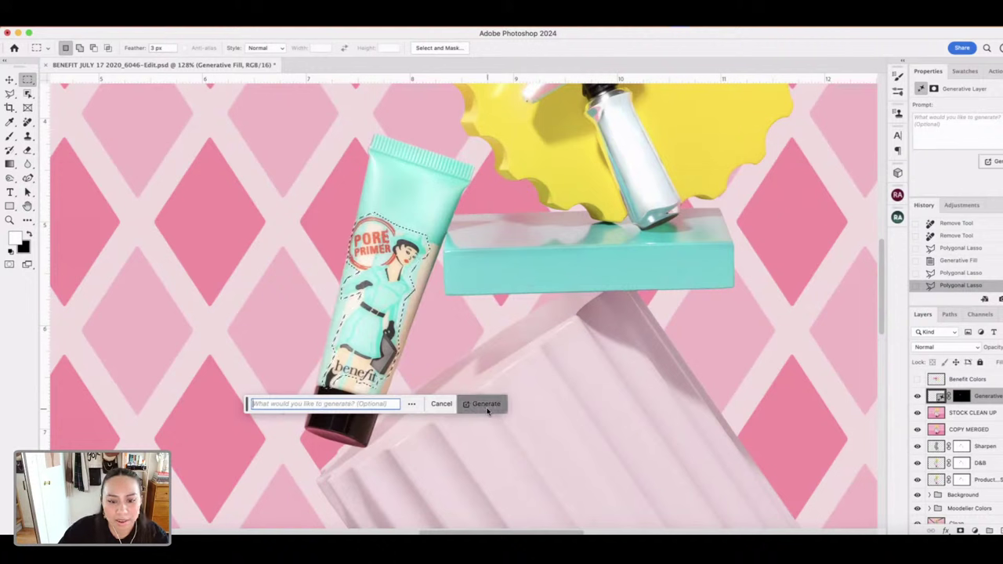
{"action": "key", "text": "Return"}
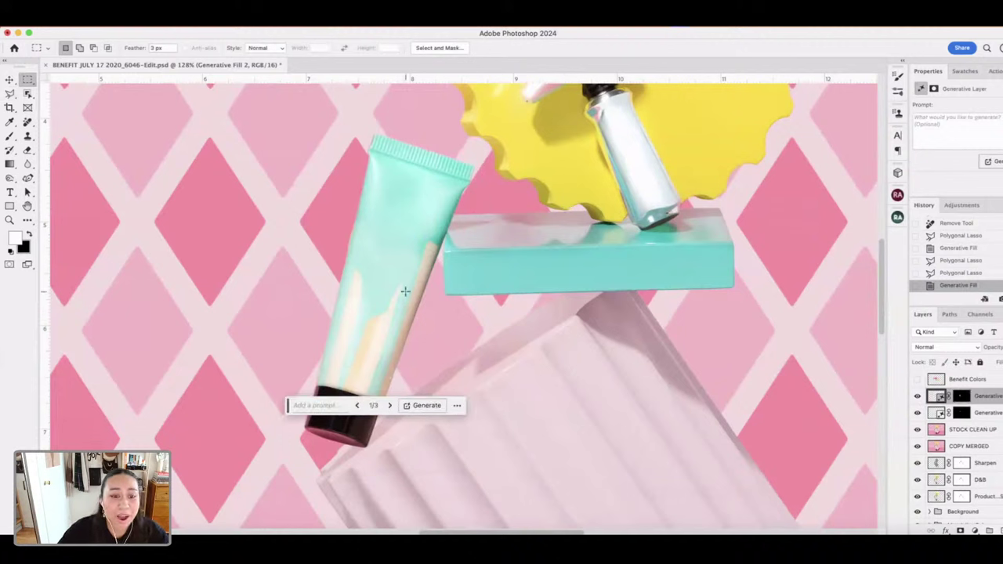
{"action": "left_click", "coordinate": [389, 406]}
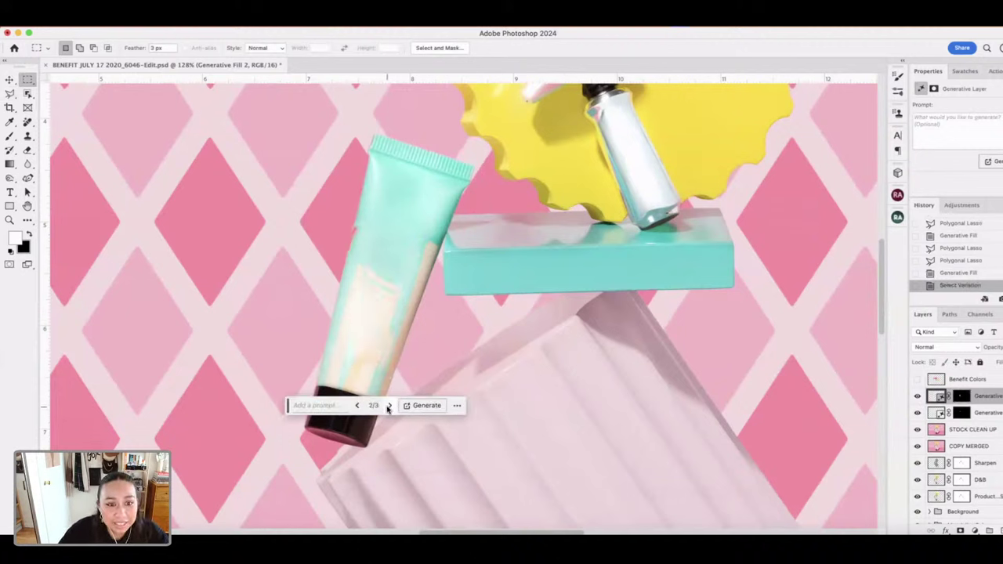
{"action": "left_click", "coordinate": [389, 406]}
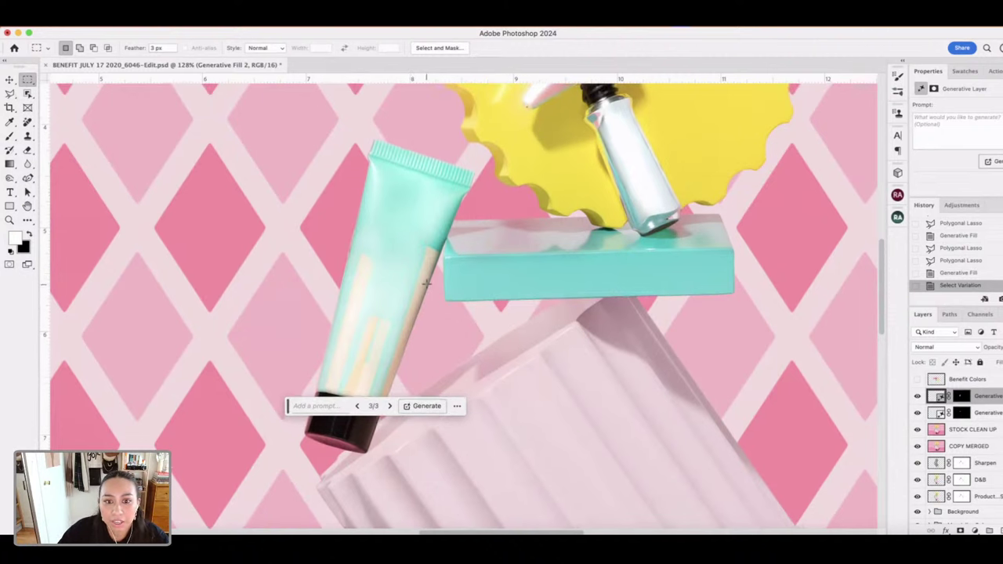
- Examine the filled tube surface up close, comparing it with the top Generative Fill layer hidden and shown
{"action": "scroll", "coordinate": [424, 285], "scroll_direction": "up", "scroll_amount": 2}
{"action": "scroll", "coordinate": [408, 285], "scroll_direction": "up", "scroll_amount": 6}
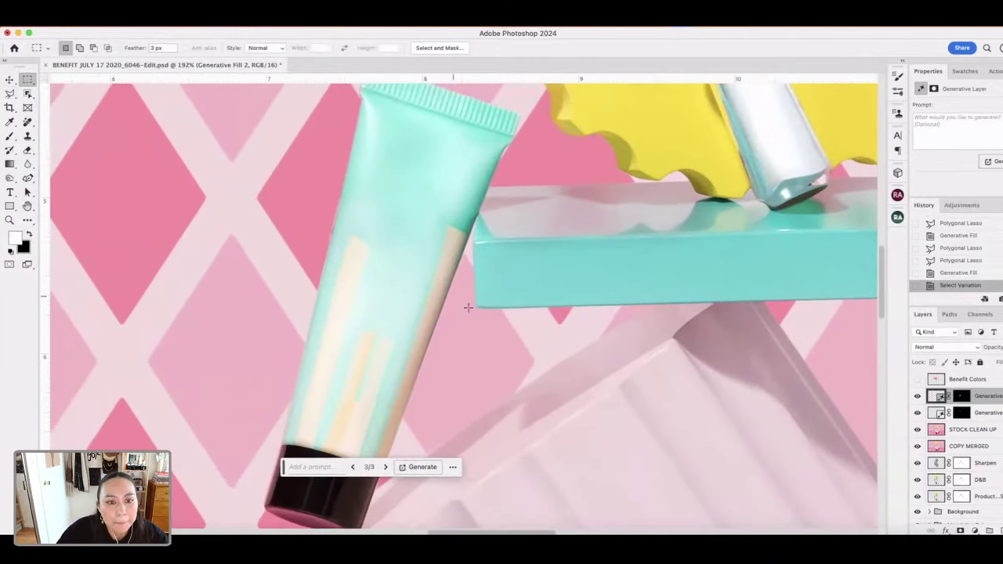
{"action": "scroll", "coordinate": [427, 273], "scroll_direction": "up", "scroll_amount": 2}
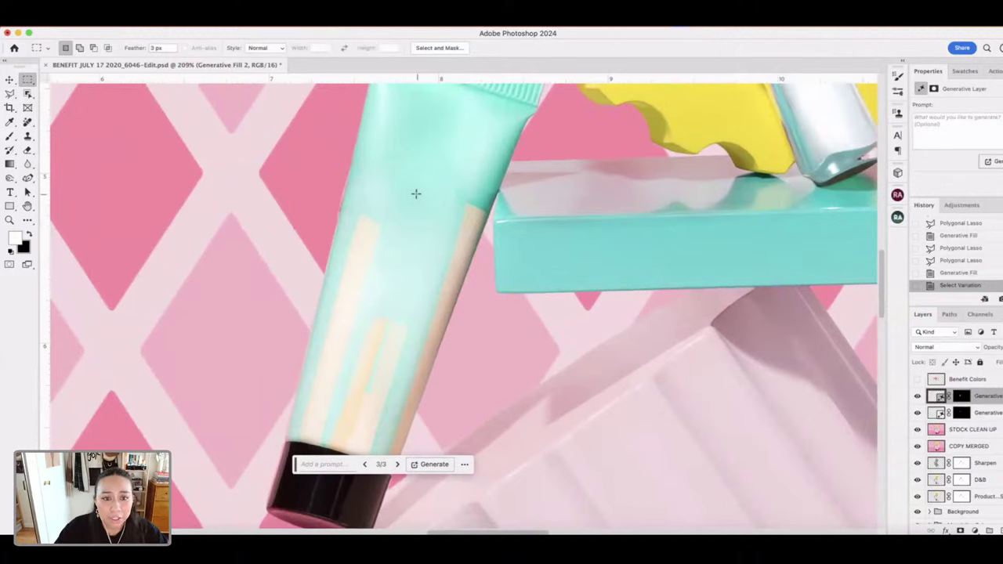
{"action": "scroll", "coordinate": [418, 198], "scroll_direction": "up", "scroll_amount": 4}
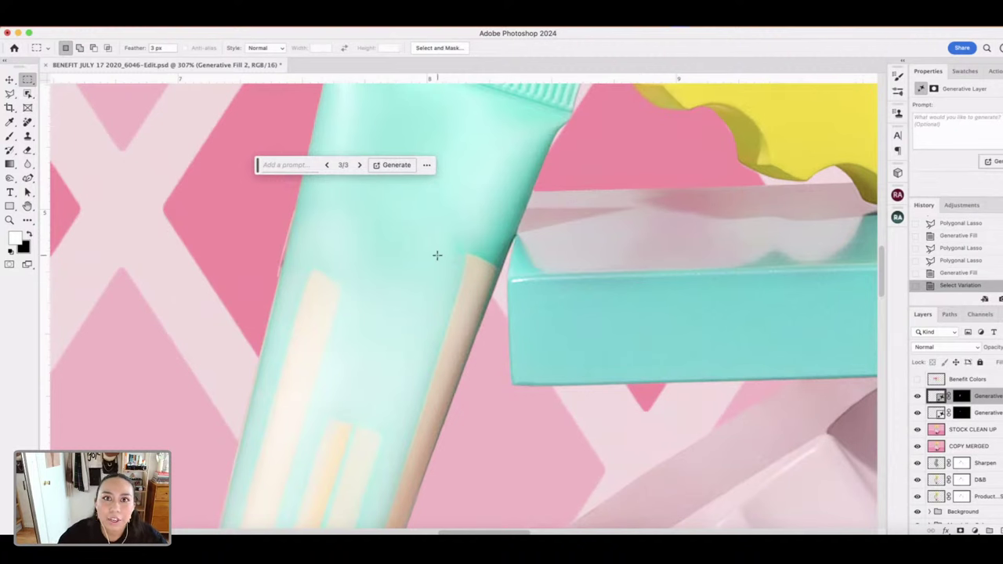
{"action": "scroll", "coordinate": [464, 266], "scroll_direction": "up", "scroll_amount": 1}
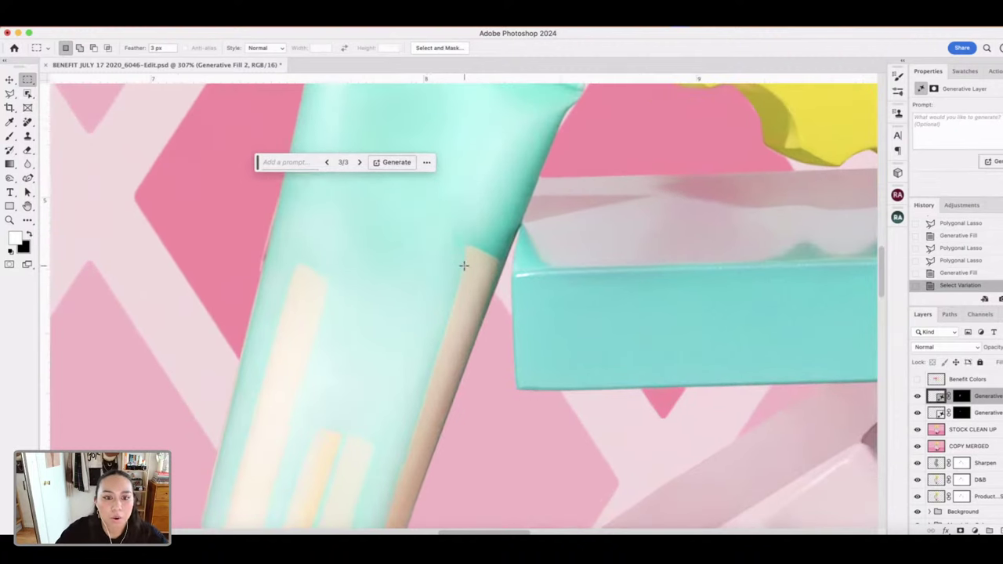
{"action": "scroll", "coordinate": [463, 265], "scroll_direction": "up", "scroll_amount": 4}
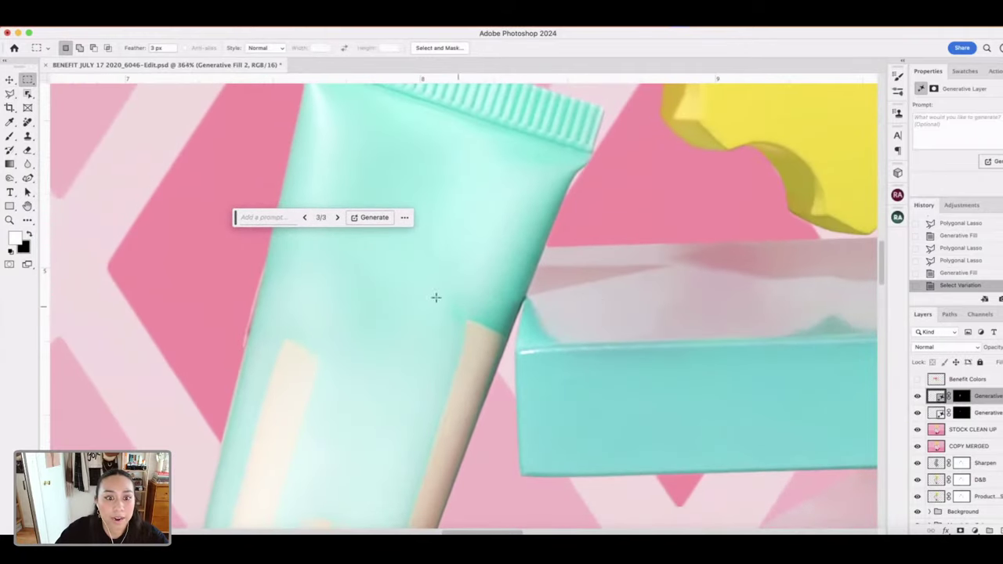
{"action": "left_click", "coordinate": [919, 398]}
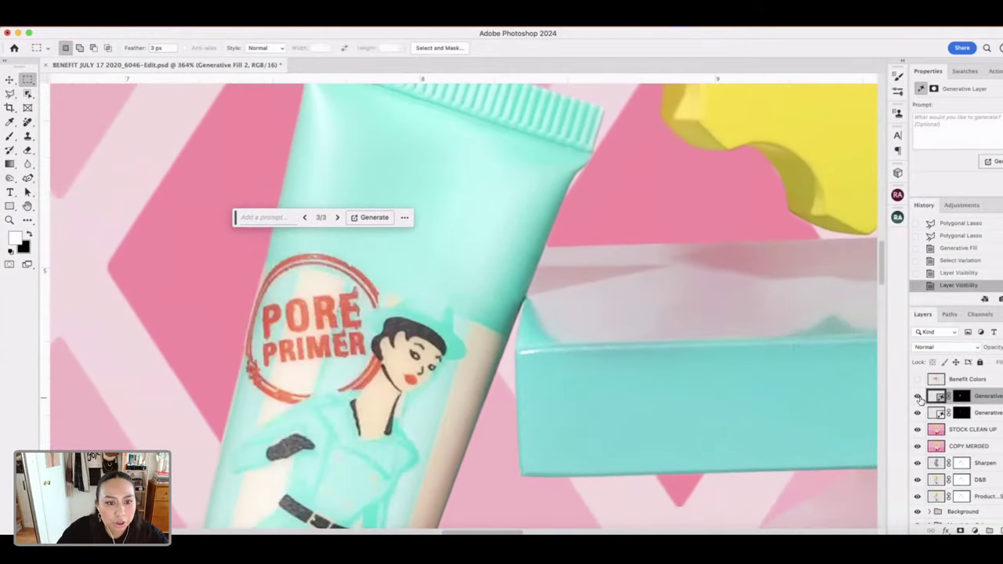
{"action": "left_click", "coordinate": [919, 398]}
{"action": "left_click", "coordinate": [919, 398]}
{"action": "left_click", "coordinate": [919, 398]}
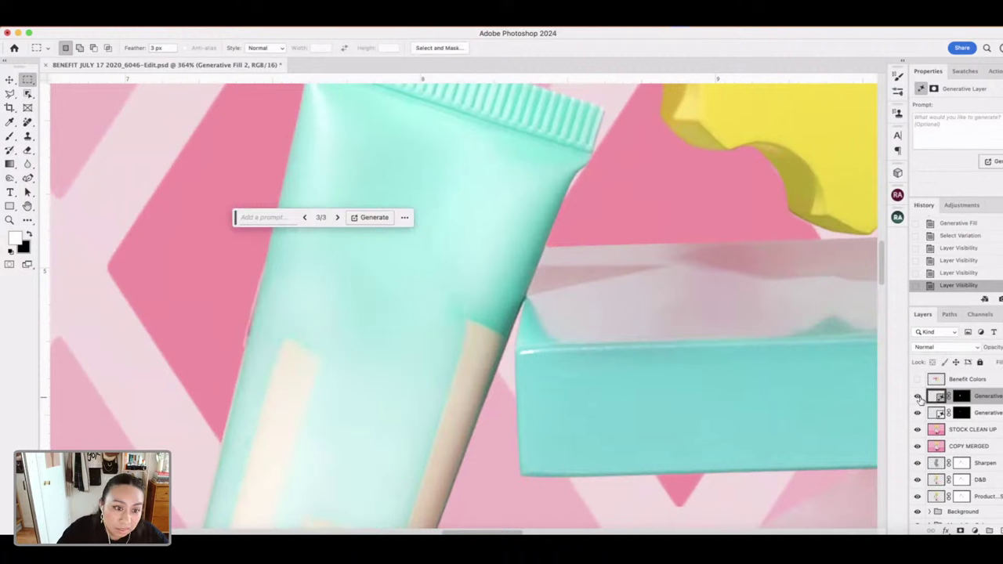
{"action": "left_click", "coordinate": [919, 398]}
{"action": "left_click", "coordinate": [919, 398]}
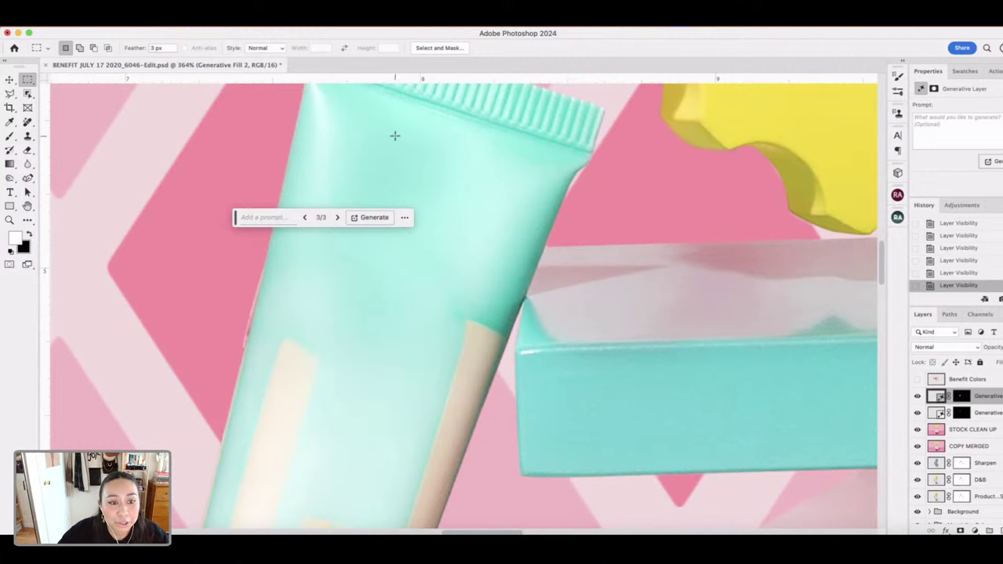
- Apply the Add Noise filter to the top Generative Fill layer with amount 0.5%, uniform distribution and monochromatic noise
{"action": "scroll", "coordinate": [444, 340], "scroll_direction": "down", "scroll_amount": 2}
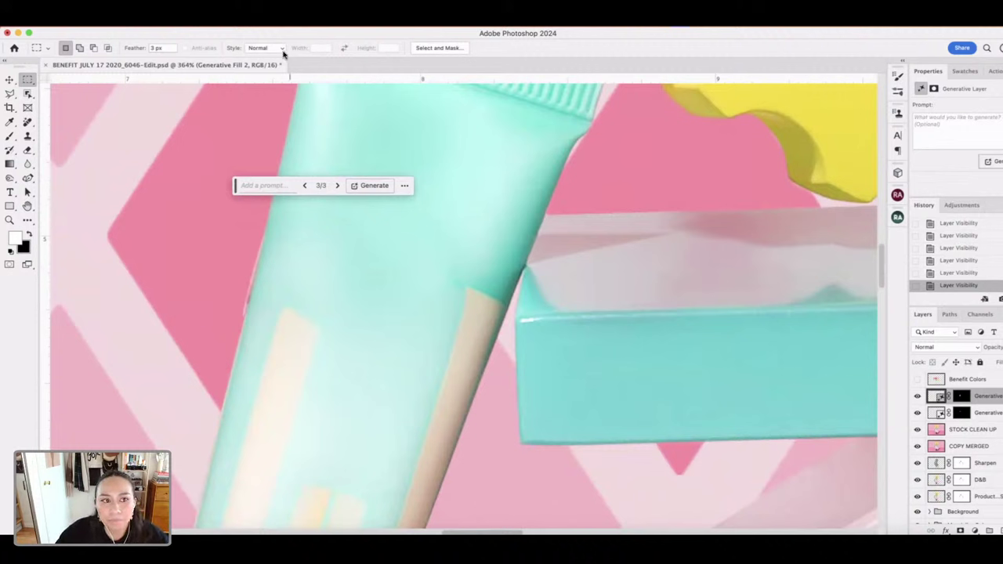
{"action": "left_click", "coordinate": [272, 27]}
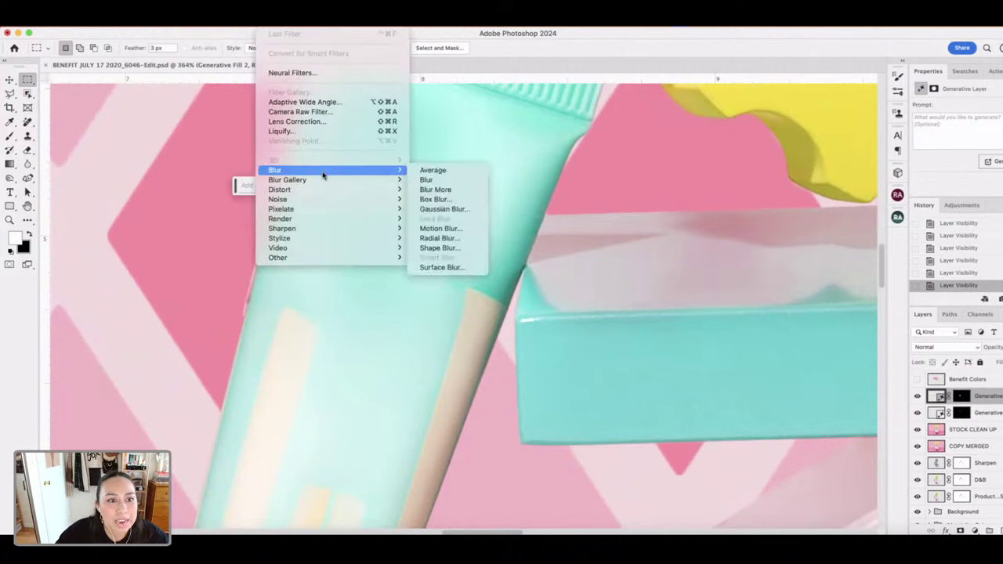
{"action": "mouse_move", "coordinate": [322, 198]}
{"action": "left_click", "coordinate": [459, 205]}
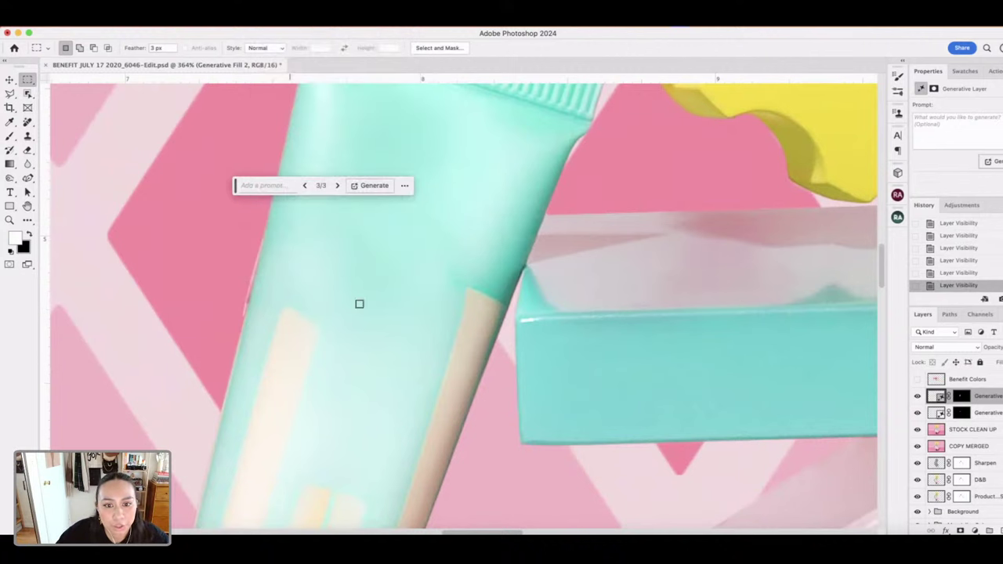
{"action": "left_click_drag", "start_coordinate": [505, 113], "coordinate": [690, 208]}
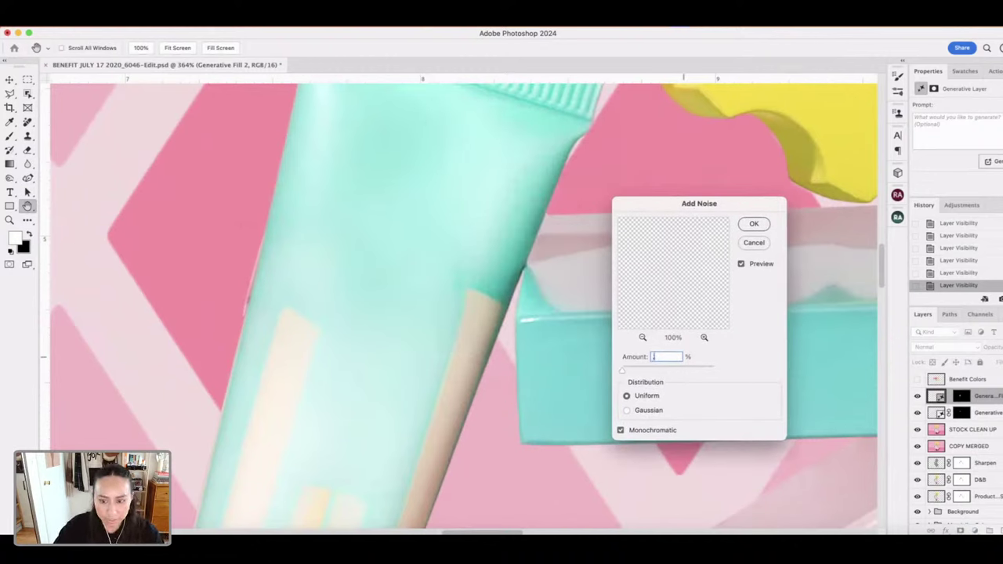
{"action": "key", "text": "Tab"}
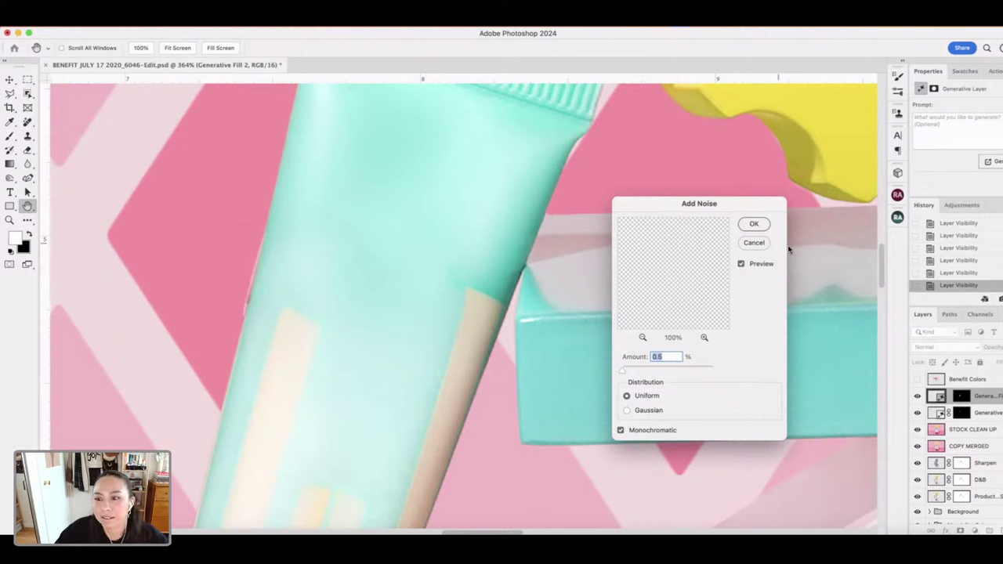
{"action": "left_click", "coordinate": [753, 224]}
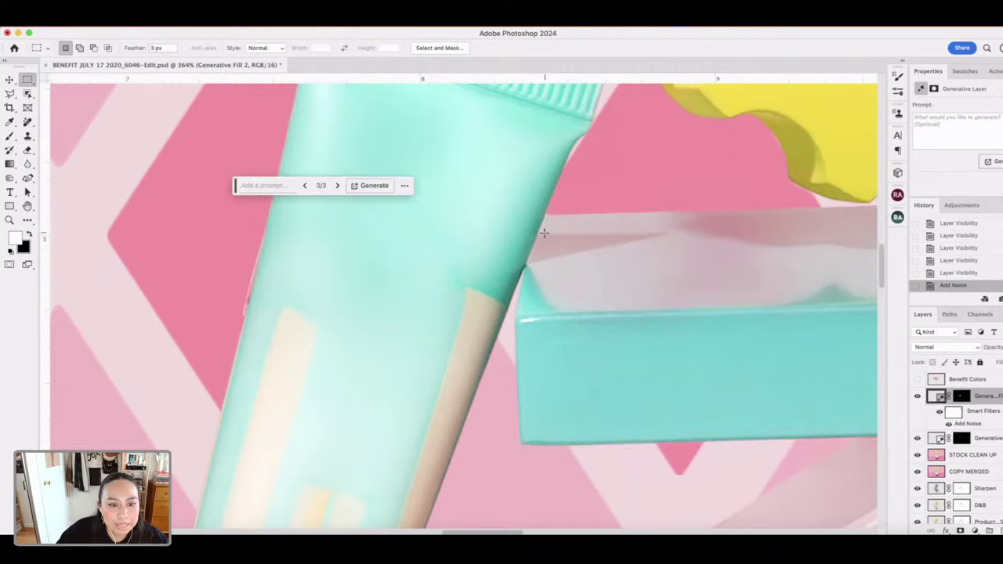
- Outline the long beige strip on the tube's left side, down to the black cap, with the Polygonal Lasso
{"action": "scroll", "coordinate": [543, 232], "scroll_direction": "down", "scroll_amount": 6}
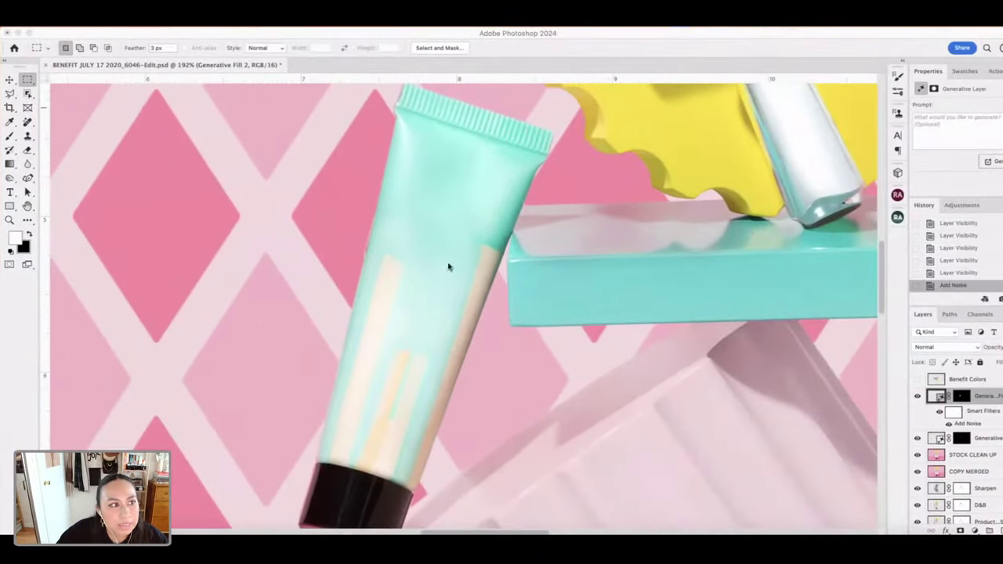
{"action": "left_click", "coordinate": [11, 95]}
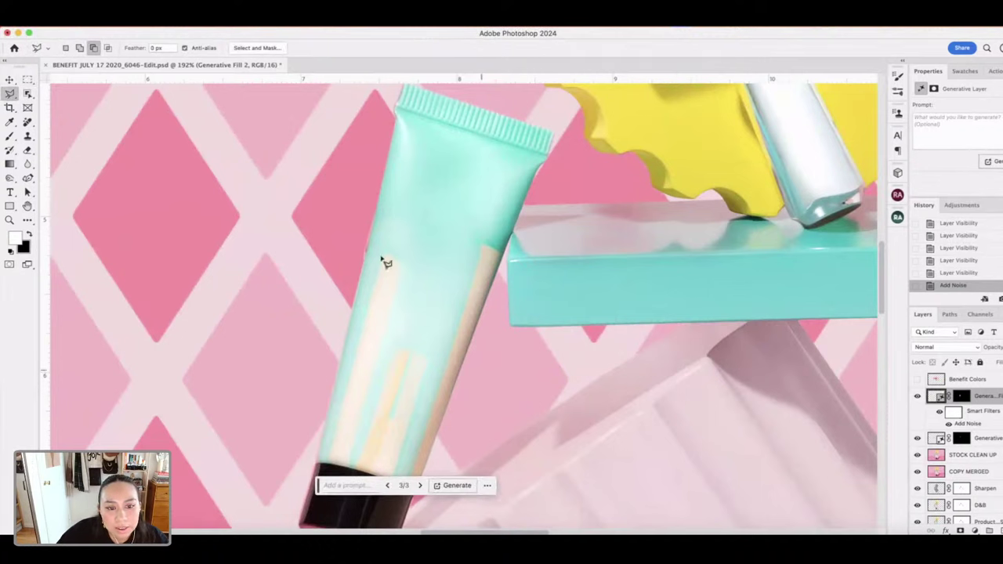
{"action": "scroll", "coordinate": [413, 345], "scroll_direction": "down", "scroll_amount": 3}
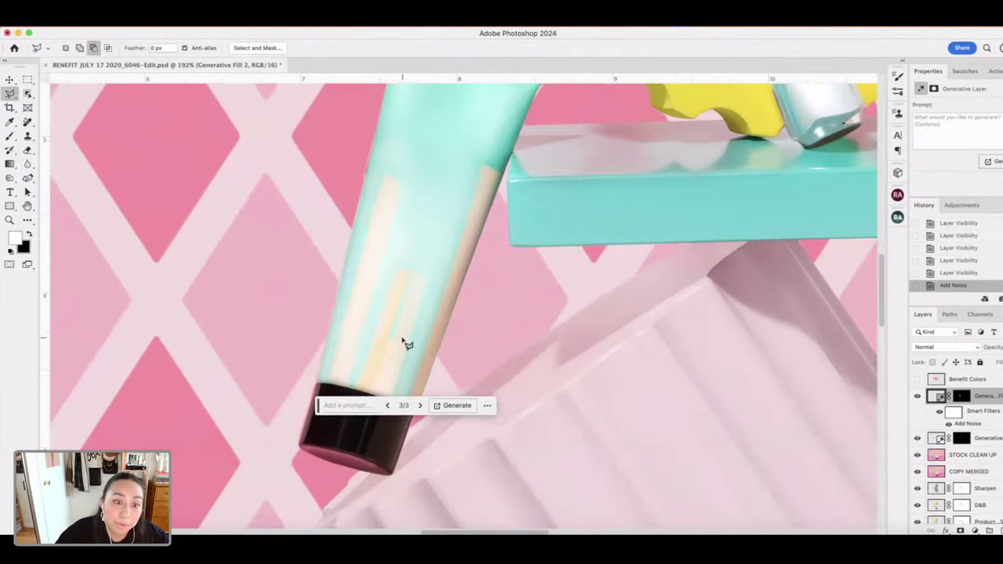
{"action": "scroll", "coordinate": [407, 345], "scroll_direction": "up", "scroll_amount": 2}
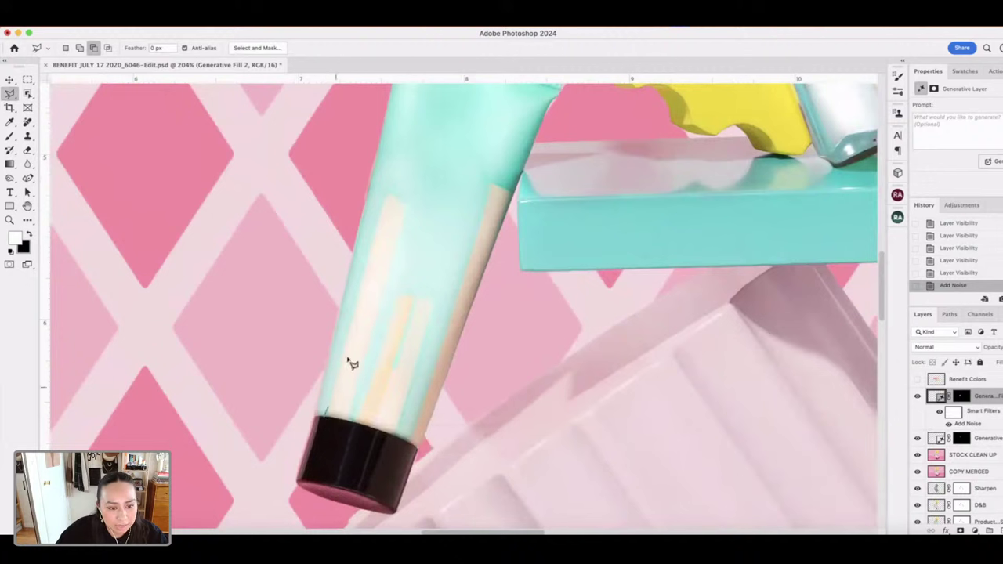
{"action": "mouse_move", "coordinate": [350, 362]}
{"action": "left_mouse_down"}
{"action": "mouse_move", "coordinate": [380, 186]}
{"action": "mouse_move", "coordinate": [399, 197]}
{"action": "mouse_move", "coordinate": [409, 251]}
{"action": "mouse_move", "coordinate": [355, 429]}
{"action": "left_mouse_up"}
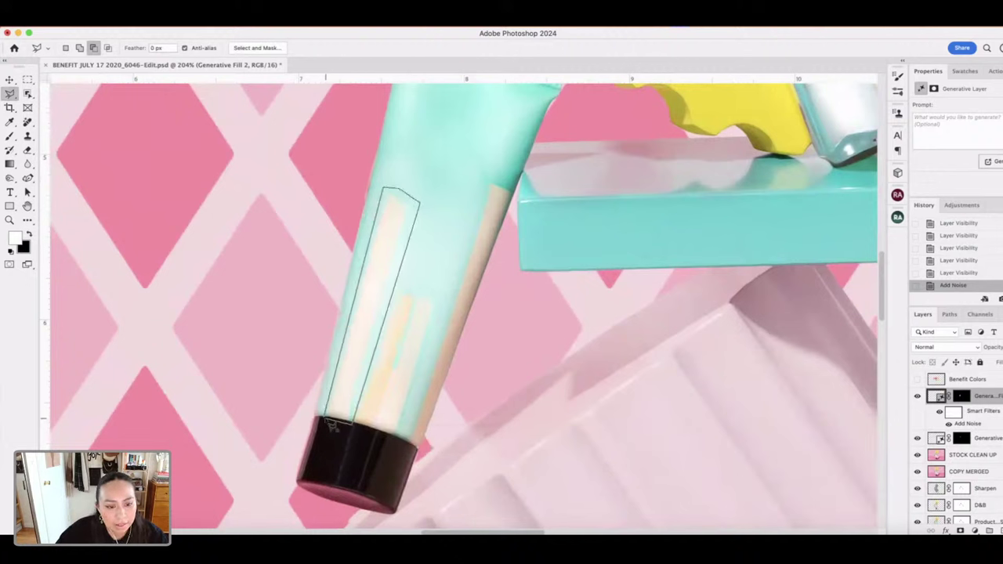
{"action": "left_click", "coordinate": [331, 425]}
- Replace the selected left strip using Generative Fill with an empty prompt and choose the second variation
{"action": "scroll", "coordinate": [474, 204], "scroll_direction": "up", "scroll_amount": 2}
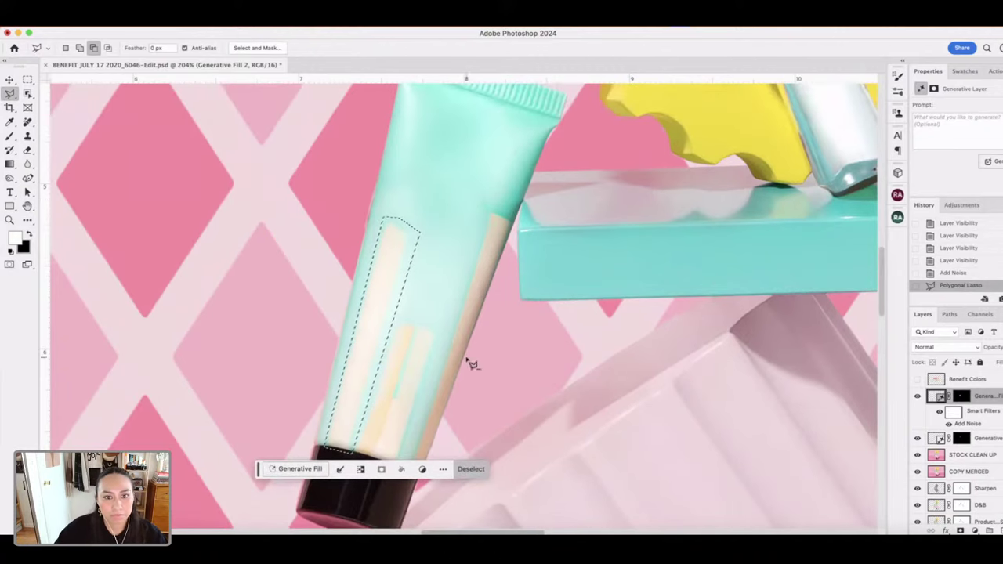
{"action": "left_click", "coordinate": [298, 468]}
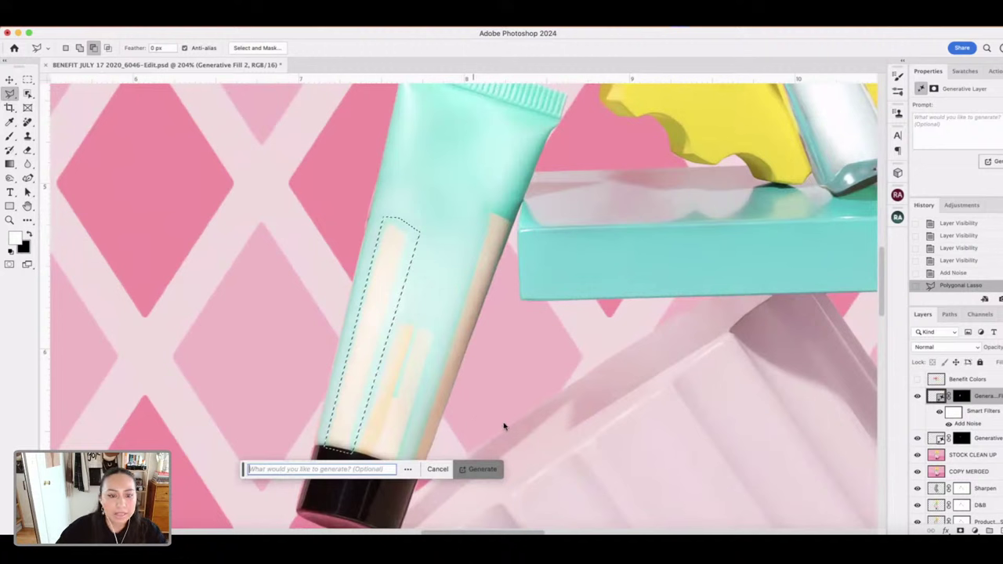
{"action": "key", "text": "Return"}
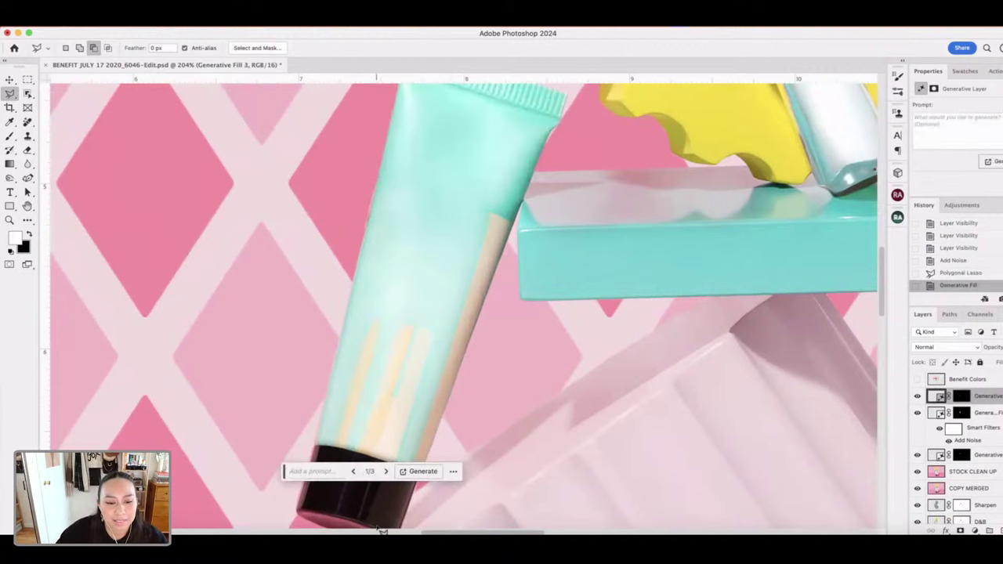
{"action": "left_click", "coordinate": [384, 472]}
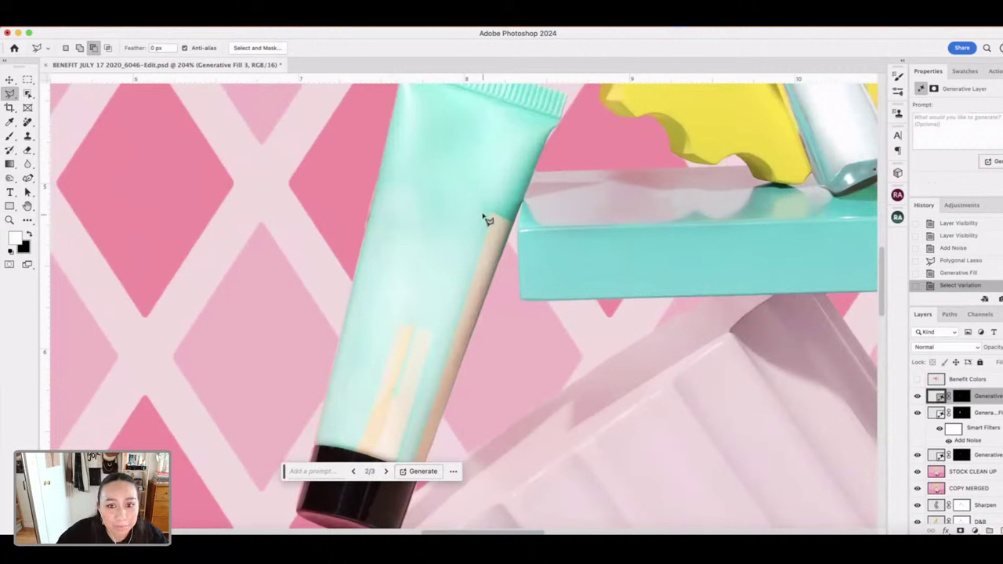
- Outline the beige strip along the tube's right edge with the Polygonal Lasso and replace it using Generative Fill with an empty prompt
{"action": "left_click", "coordinate": [516, 220]}
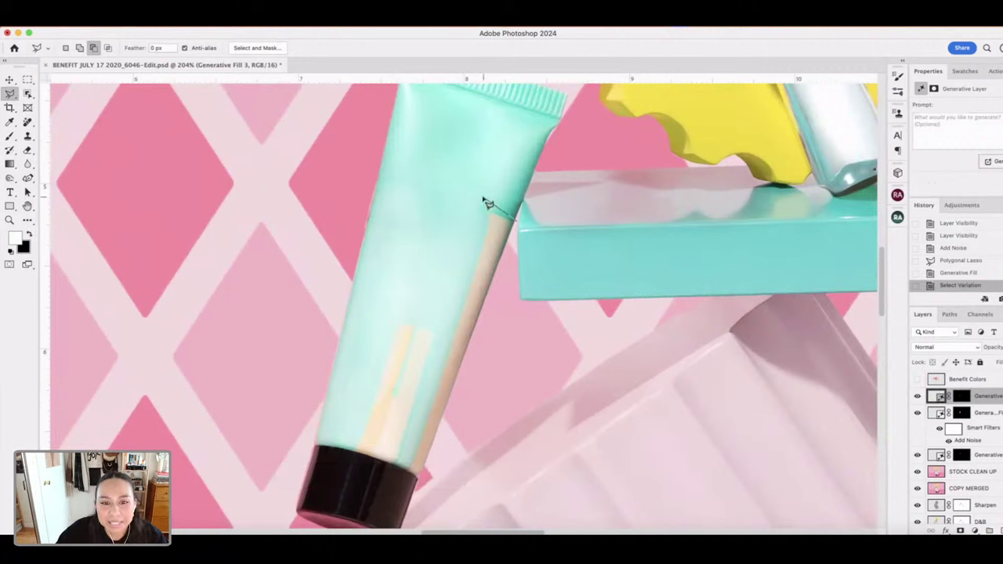
{"action": "left_click", "coordinate": [476, 198]}
{"action": "left_click", "coordinate": [483, 220]}
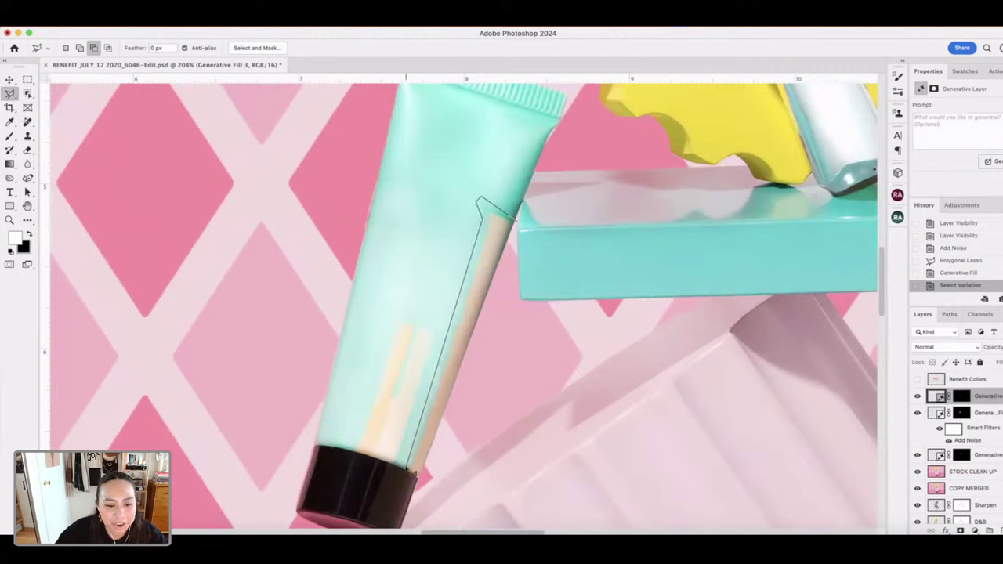
{"action": "left_click", "coordinate": [418, 473]}
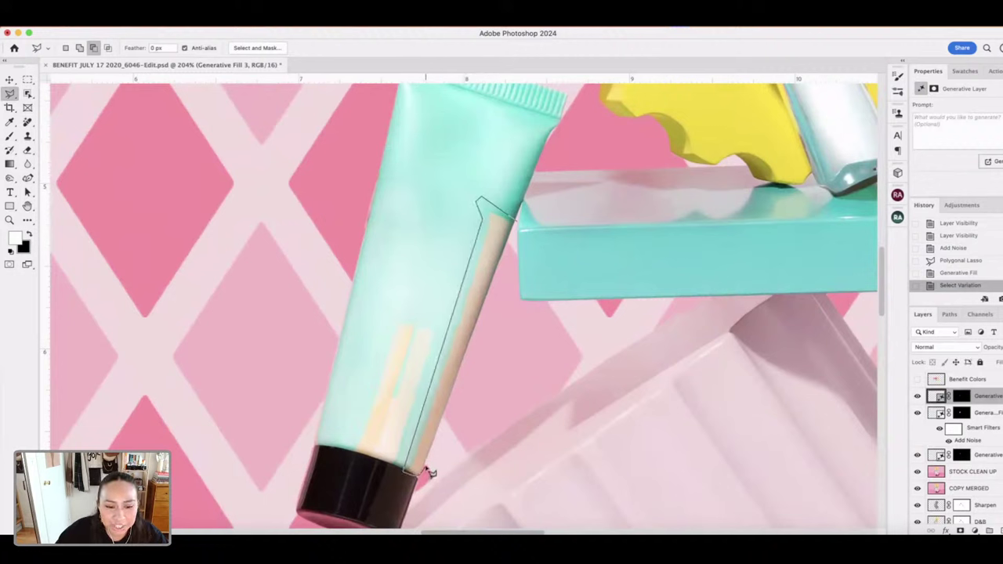
{"action": "left_click", "coordinate": [520, 228]}
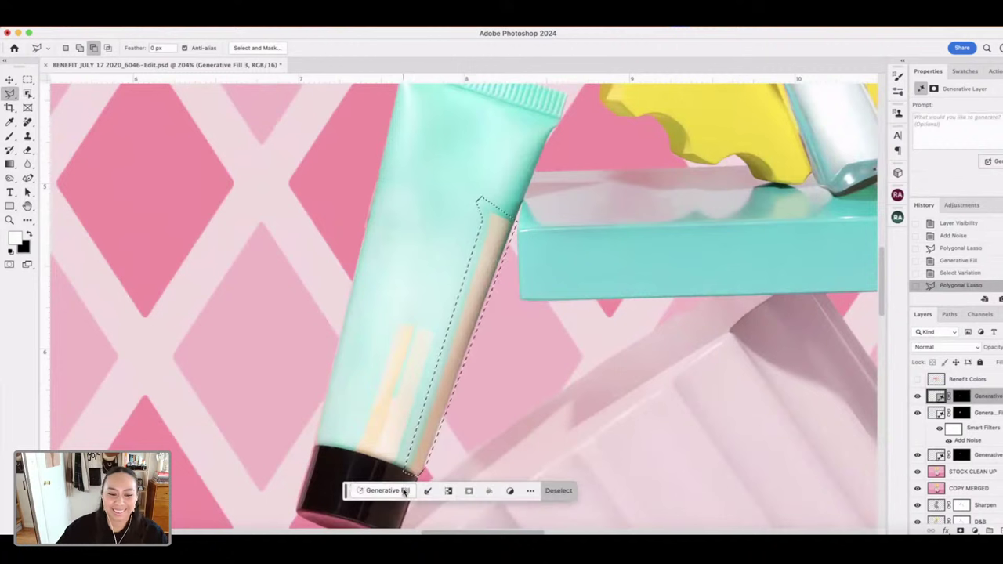
{"action": "left_click", "coordinate": [569, 494]}
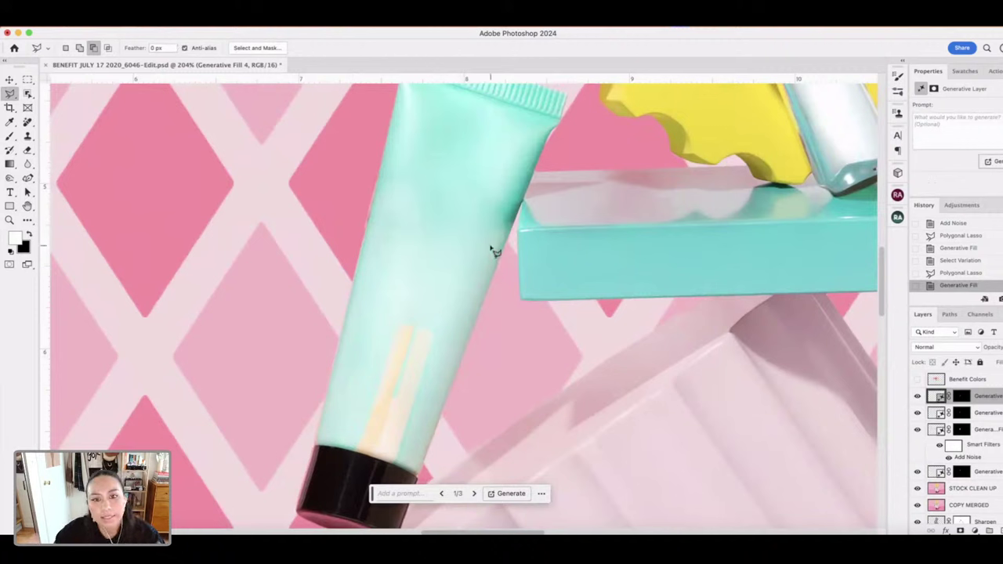
- Outline the remaining beige and yellow stripes above the cap with the Polygonal Lasso and replace them using Generative Fill with an empty prompt
{"action": "left_click", "coordinate": [162, 47]}
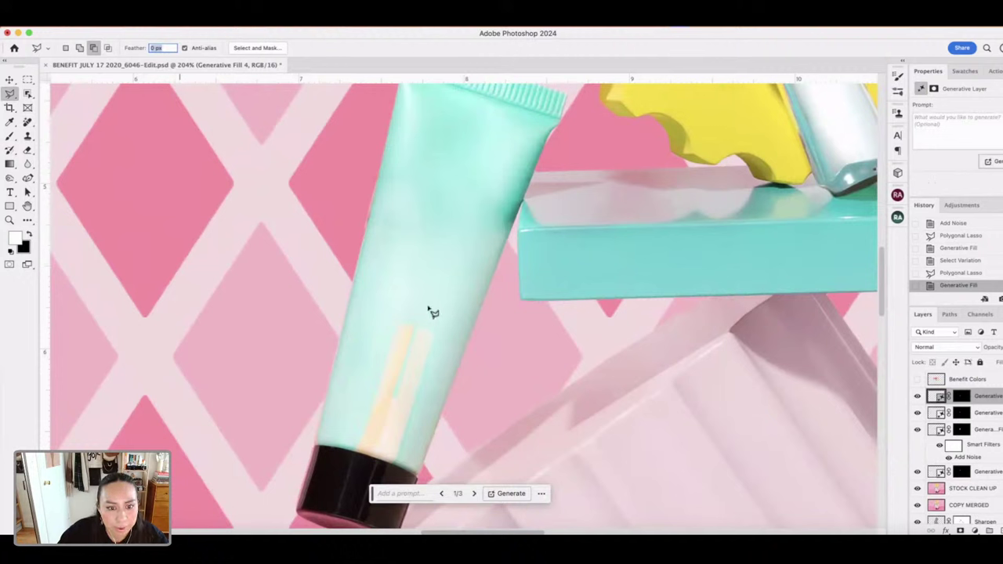
{"action": "left_click", "coordinate": [393, 312]}
{"action": "left_click", "coordinate": [351, 452]}
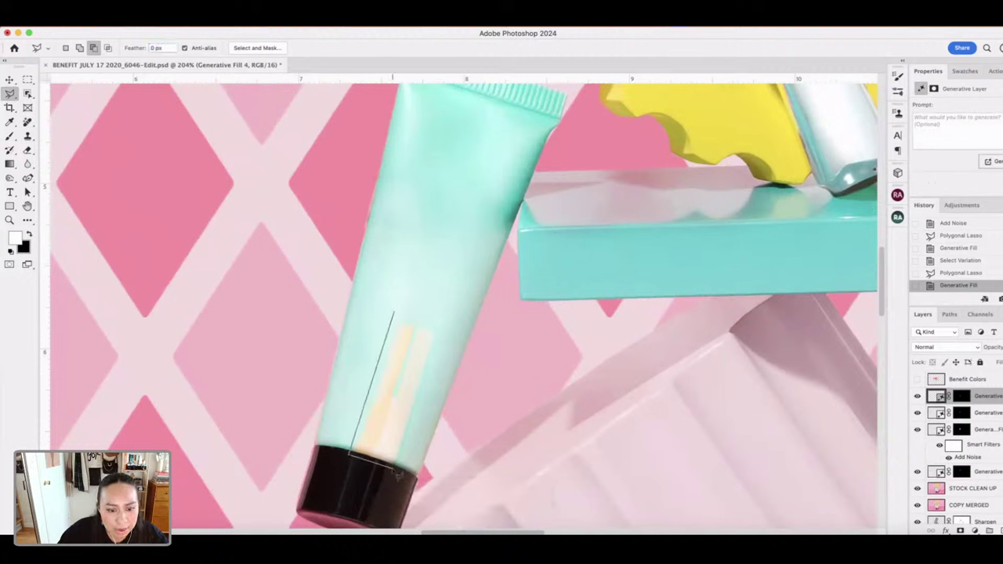
{"action": "left_click", "coordinate": [406, 462]}
{"action": "left_click", "coordinate": [451, 322]}
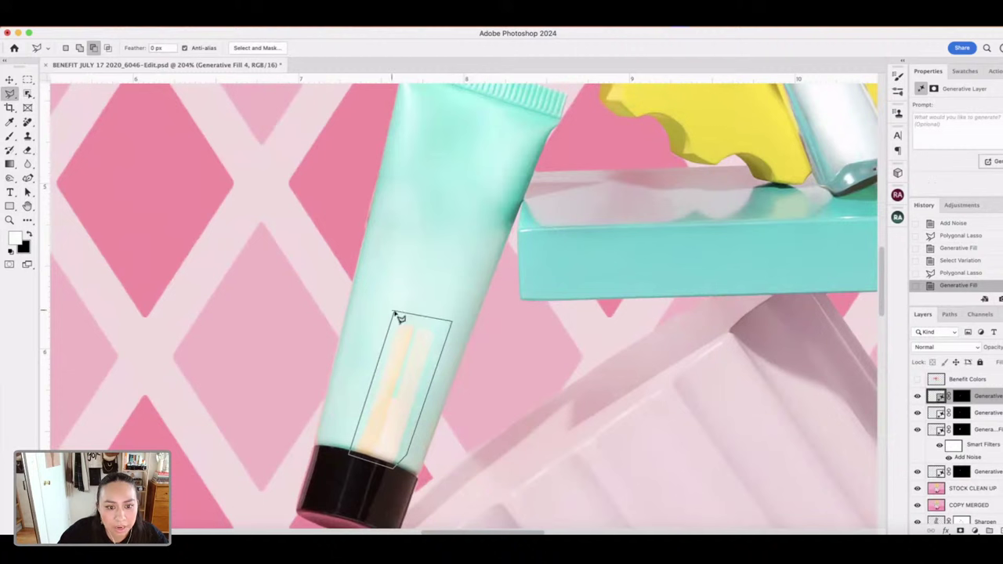
{"action": "left_click", "coordinate": [393, 313]}
{"action": "left_click", "coordinate": [323, 483]}
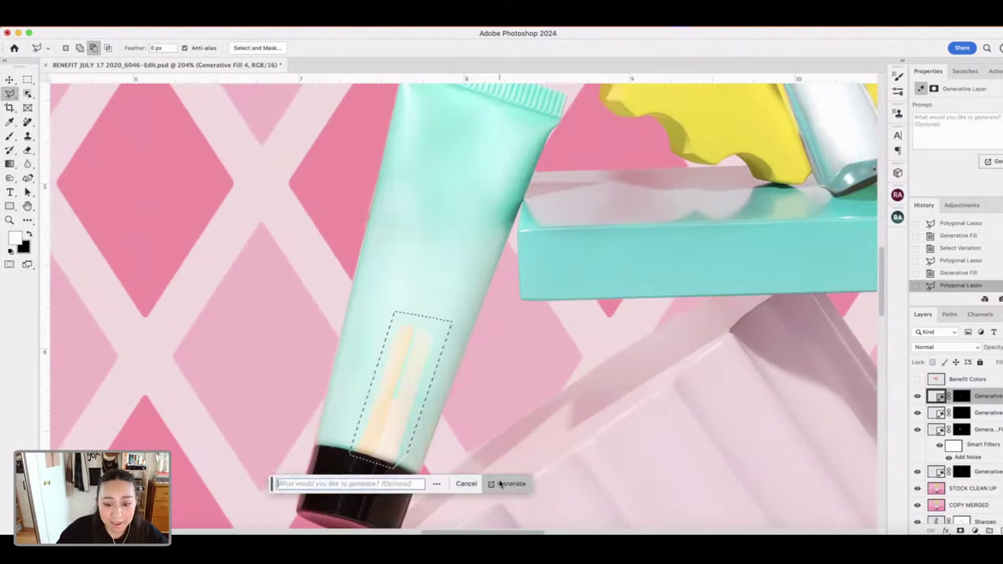
{"action": "key", "text": "Return"}
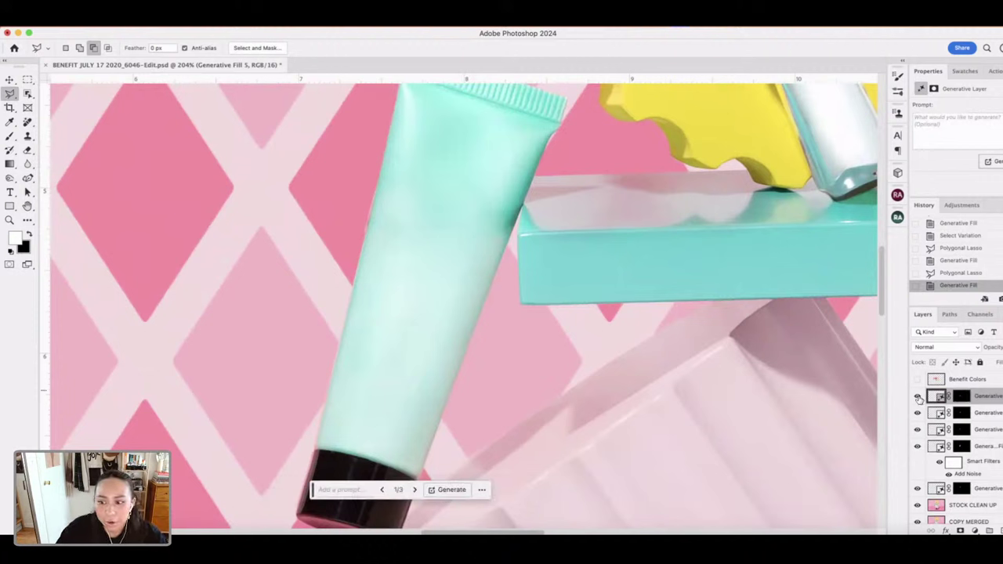
- Try the newest Generative Fill layer beneath the noise-filtered fill layer, and return it to the top of the fill layers
{"action": "left_click_drag", "start_coordinate": [989, 401], "coordinate": [989, 420]}
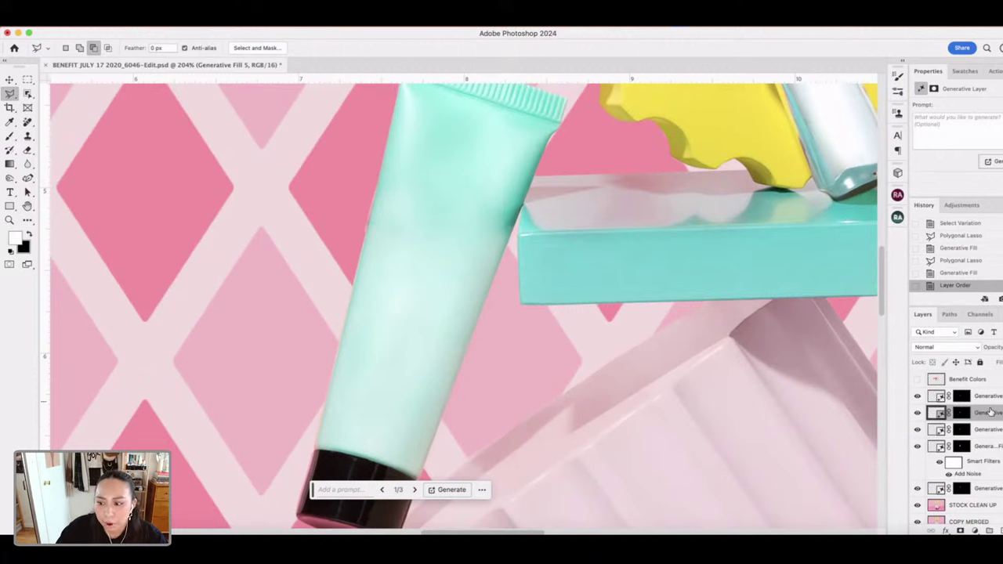
{"action": "left_click_drag", "start_coordinate": [990, 412], "coordinate": [998, 477]}
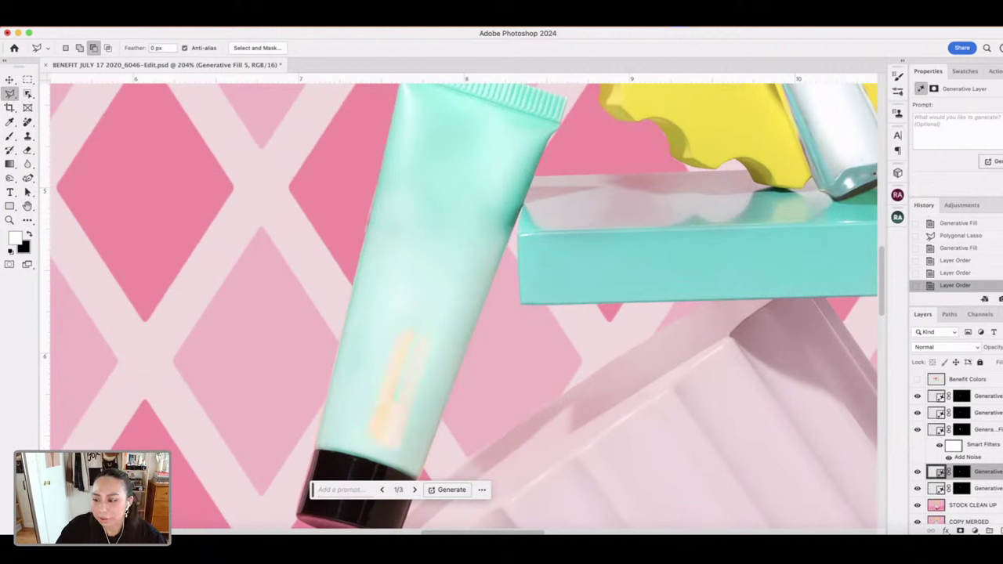
{"action": "left_click_drag", "start_coordinate": [989, 471], "coordinate": [986, 388]}
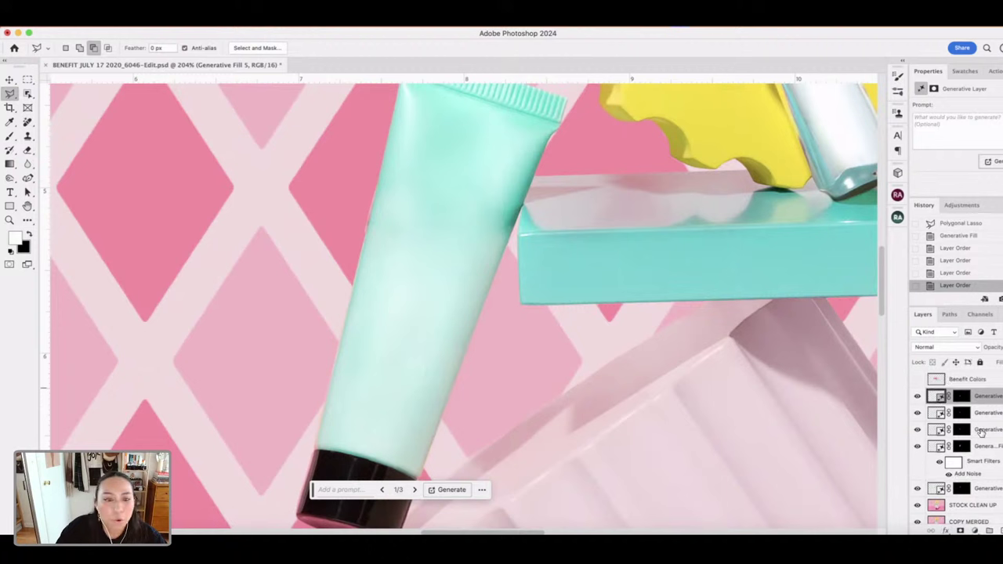
- Merge all the Generative Fill layers into one layer and compare the tube with the merged layer hidden and shown
{"action": "scroll", "coordinate": [959, 470], "scroll_direction": "down", "scroll_amount": 1}
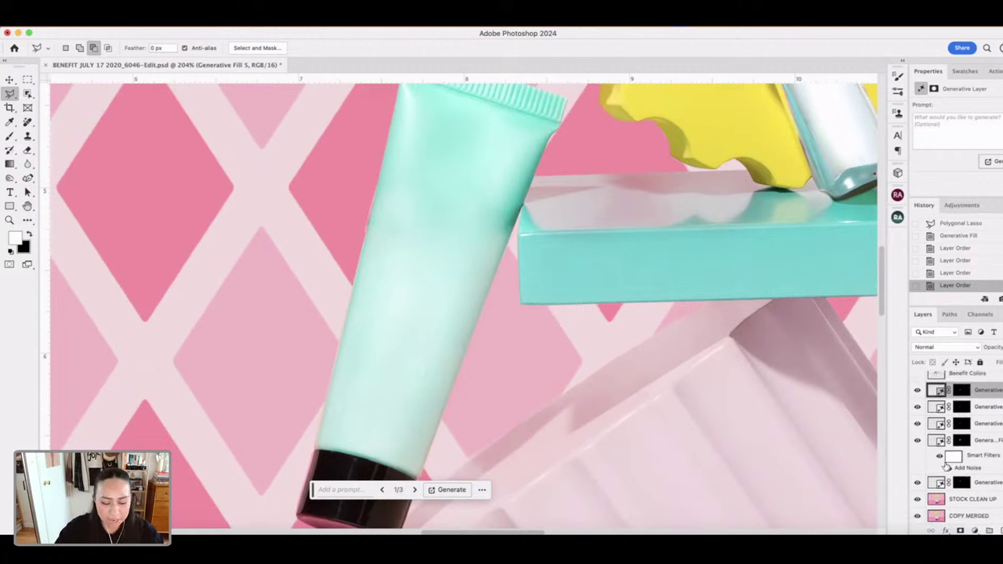
{"action": "left_click", "coordinate": [959, 466], "text": "shift"}
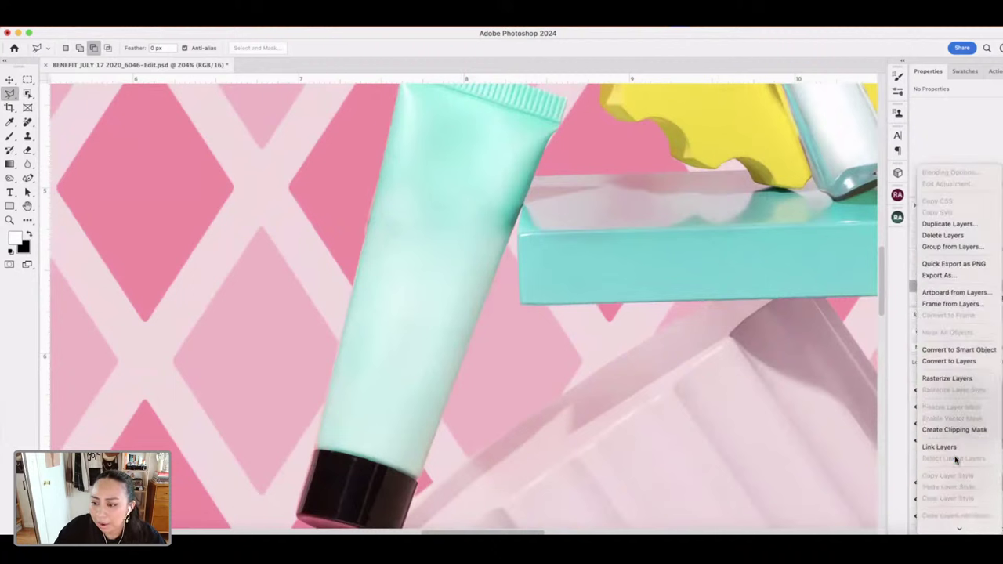
{"action": "left_click", "coordinate": [932, 388]}
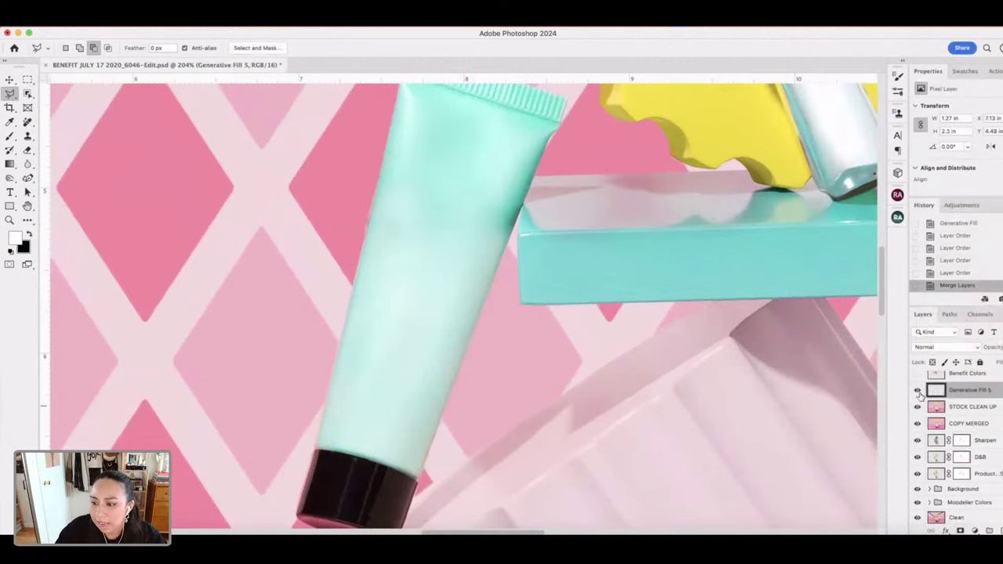
{"action": "left_click", "coordinate": [918, 389]}
{"action": "left_click", "coordinate": [917, 389]}
- Check the cleaned tube within the whole scene and merge the combined fill layer down into STOCK CLEAN UP
{"action": "scroll", "coordinate": [510, 344], "scroll_direction": "down", "scroll_amount": 2}
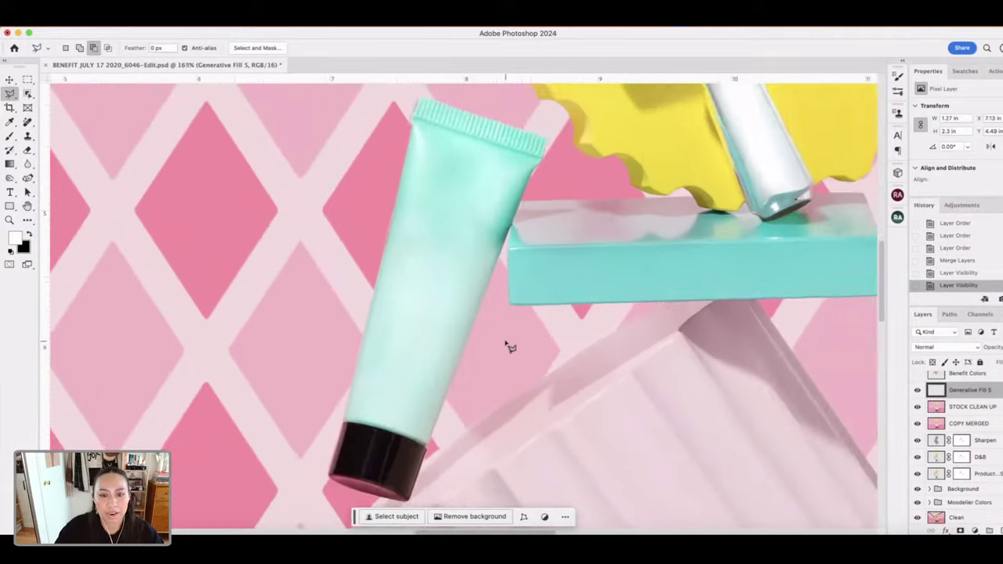
{"action": "scroll", "coordinate": [510, 345], "scroll_direction": "down", "scroll_amount": 4}
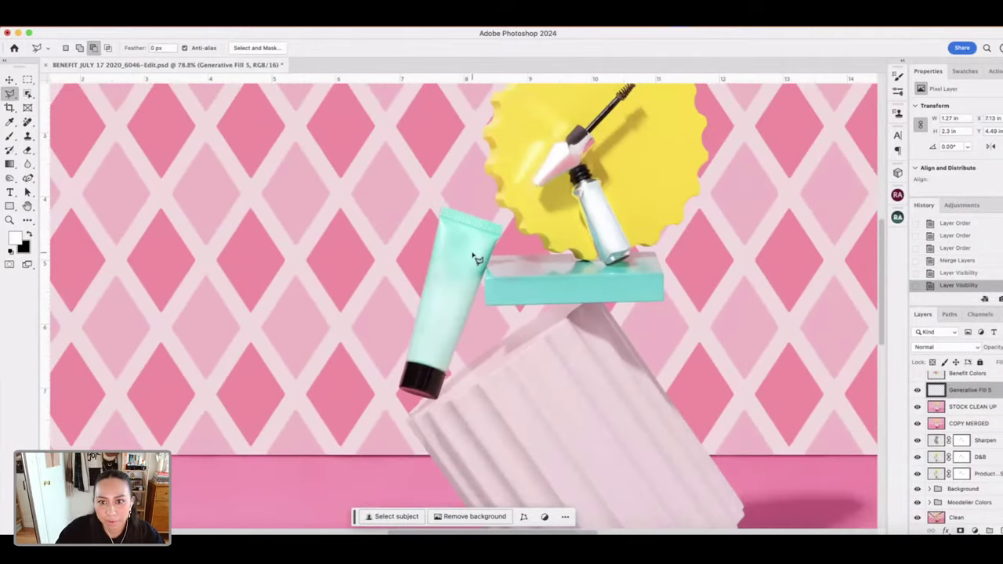
{"action": "scroll", "coordinate": [477, 258], "scroll_direction": "up", "scroll_amount": 1}
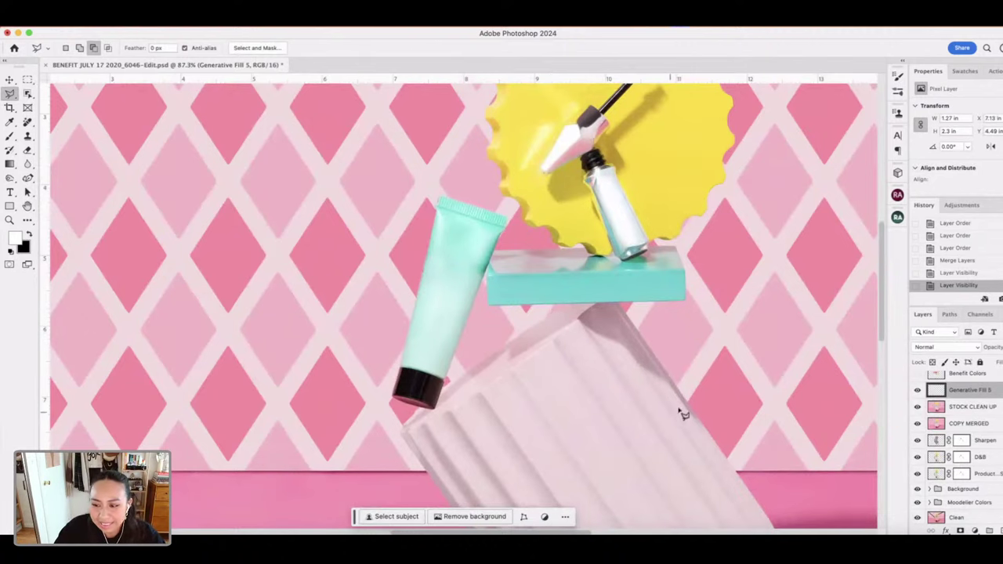
{"action": "scroll", "coordinate": [752, 402], "scroll_direction": "up", "scroll_amount": 3}
{"action": "right_click", "coordinate": [981, 391]}
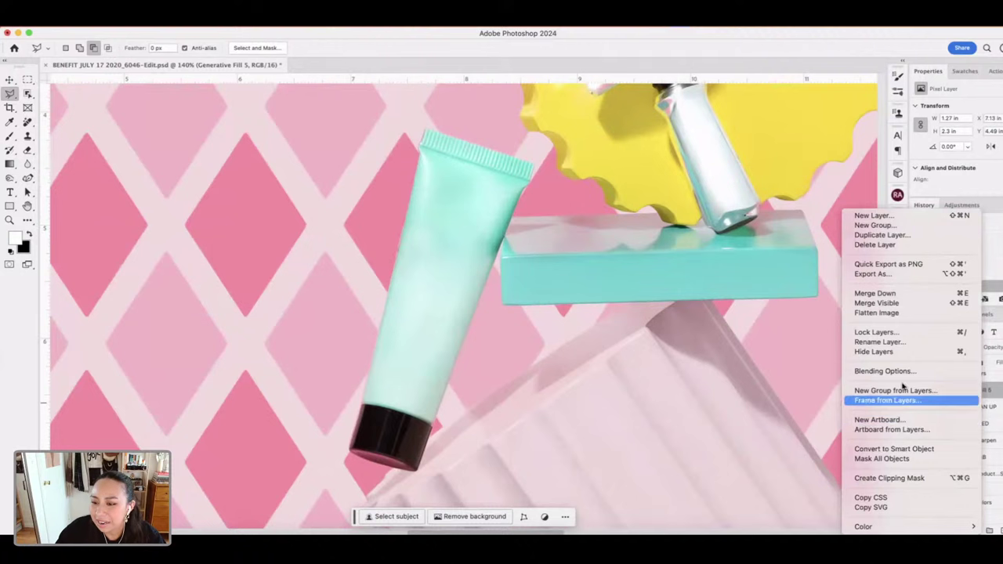
{"action": "left_click", "coordinate": [901, 294]}
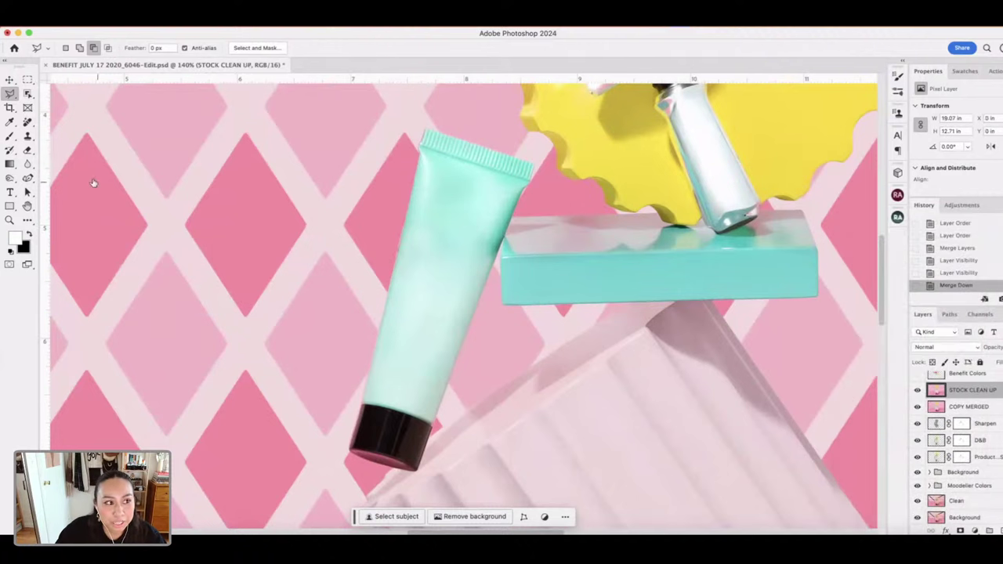
- Outline the tube's whole body between the ribbed crimp and the black cap with the Polygonal Lasso on STOCK CLEAN UP
{"action": "key", "text": "j"}
{"action": "scroll", "coordinate": [507, 273], "scroll_direction": "up", "scroll_amount": 3}
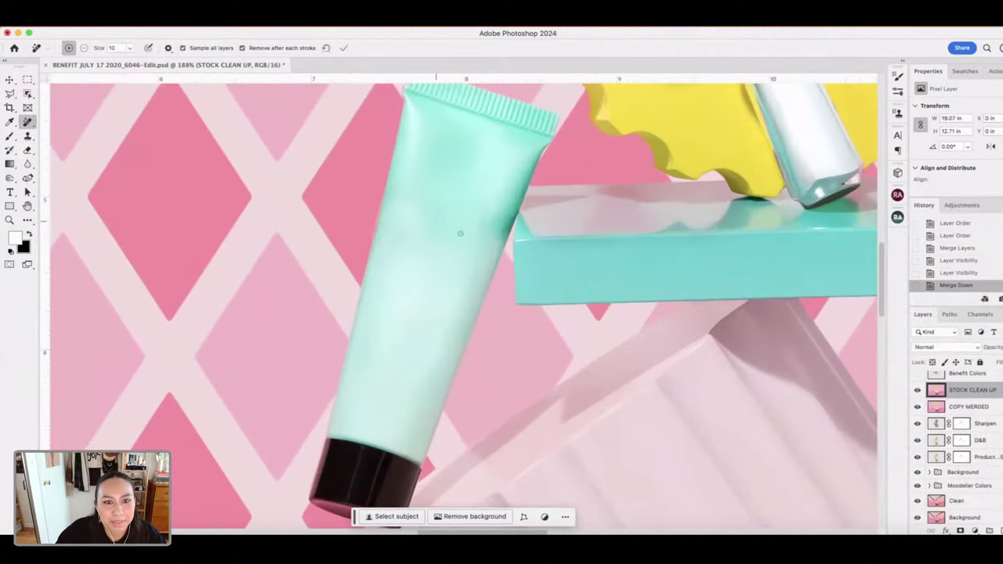
{"action": "scroll", "coordinate": [441, 349], "scroll_direction": "up", "scroll_amount": 2}
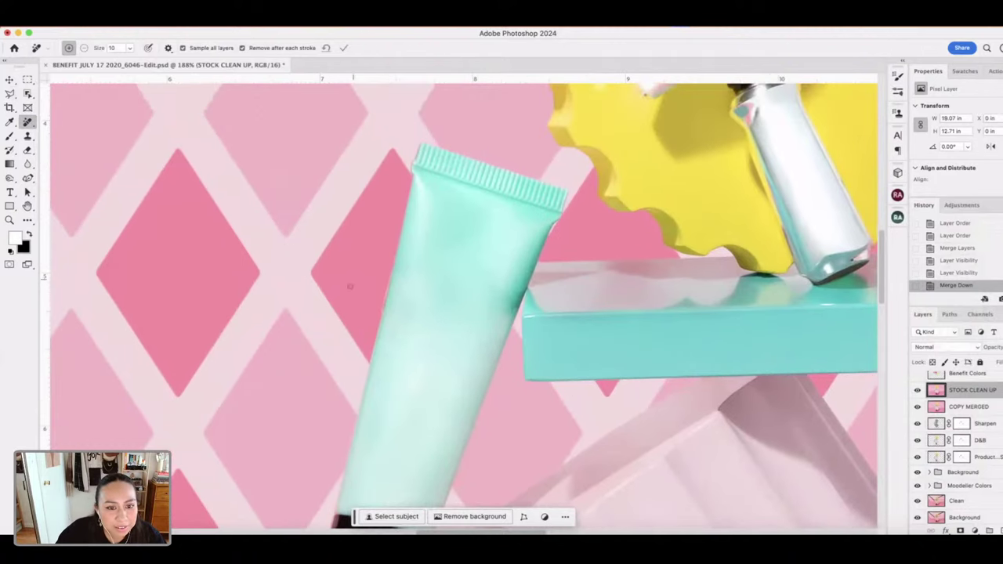
{"action": "left_click", "coordinate": [9, 92]}
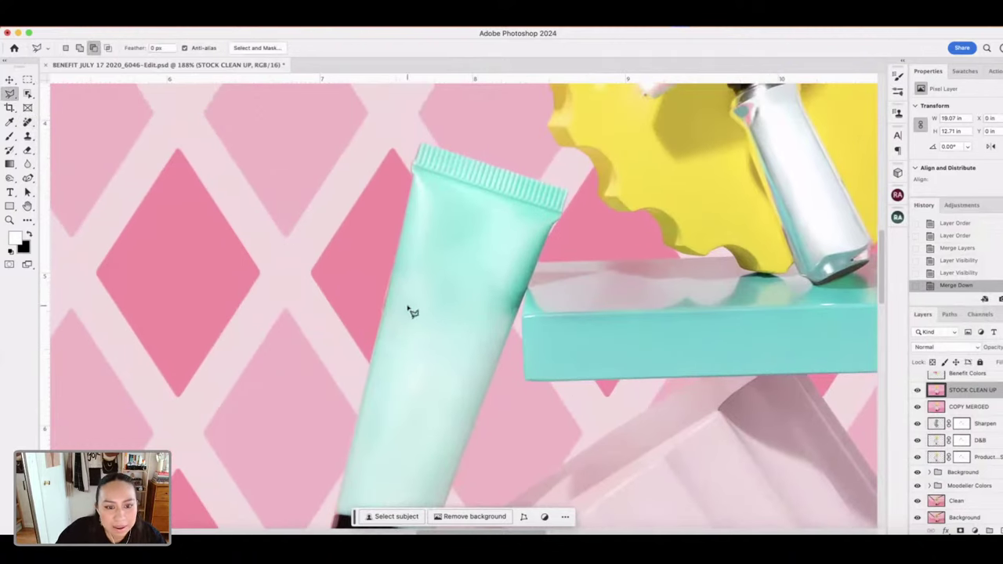
{"action": "scroll", "coordinate": [490, 279], "scroll_direction": "down", "scroll_amount": 2}
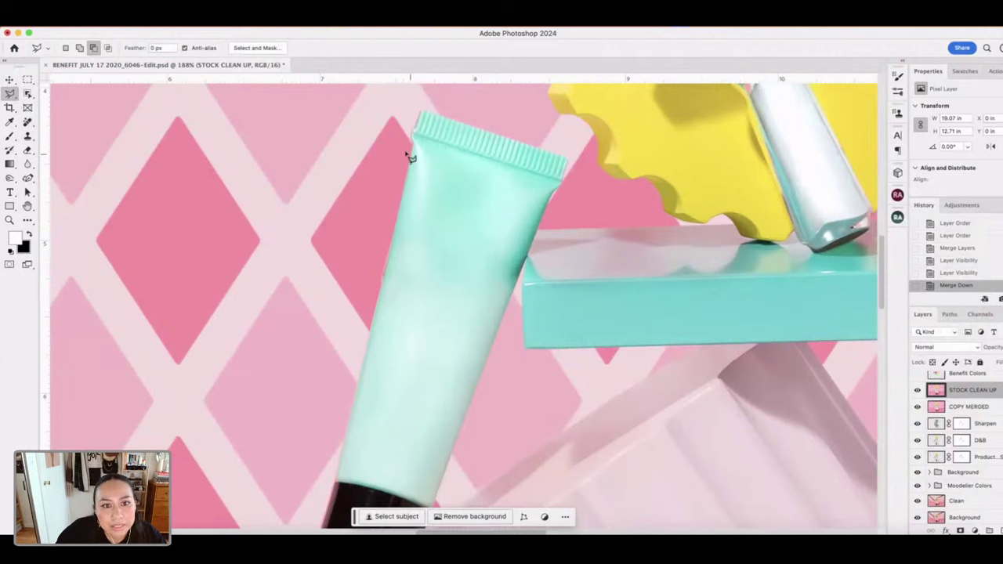
{"action": "mouse_move", "coordinate": [418, 157]}
{"action": "left_mouse_down"}
{"action": "mouse_move", "coordinate": [396, 374]}
{"action": "mouse_move", "coordinate": [362, 483]}
{"action": "mouse_move", "coordinate": [340, 476]}
{"action": "mouse_move", "coordinate": [415, 491]}
{"action": "mouse_move", "coordinate": [405, 494]}
{"action": "mouse_move", "coordinate": [430, 509]}
{"action": "mouse_move", "coordinate": [529, 241]}
{"action": "mouse_move", "coordinate": [551, 194]}
{"action": "mouse_move", "coordinate": [551, 202]}
{"action": "mouse_move", "coordinate": [568, 184]}
{"action": "mouse_move", "coordinate": [551, 191]}
{"action": "mouse_move", "coordinate": [559, 189]}
{"action": "mouse_move", "coordinate": [258, 135]}
{"action": "mouse_move", "coordinate": [408, 161]}
{"action": "mouse_move", "coordinate": [445, 146]}
{"action": "mouse_move", "coordinate": [417, 157]}
{"action": "left_mouse_up"}
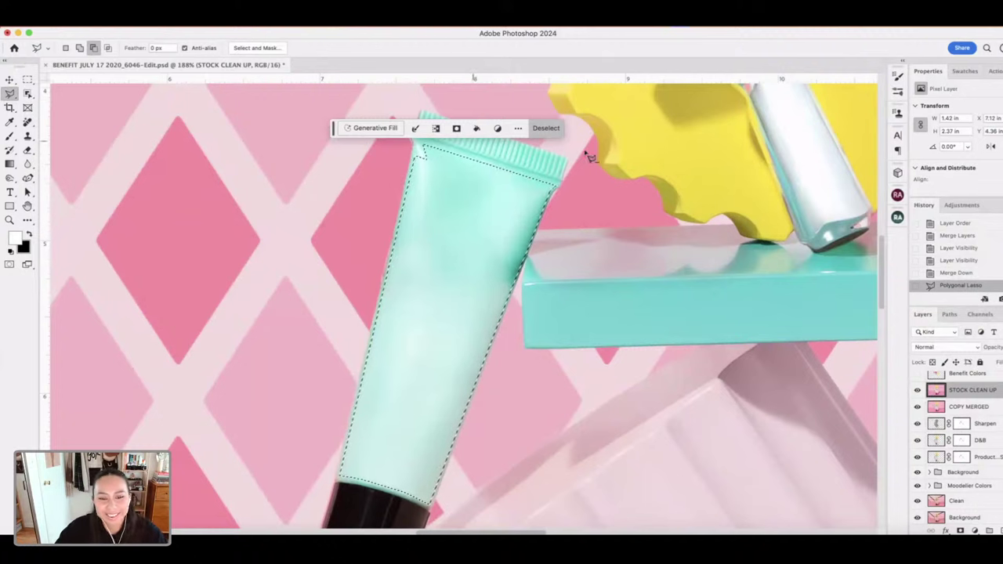
- Try a Generative Fill without a prompt on the outlined tube body, compare its variations and delete the generated layer
{"action": "left_click", "coordinate": [384, 129]}
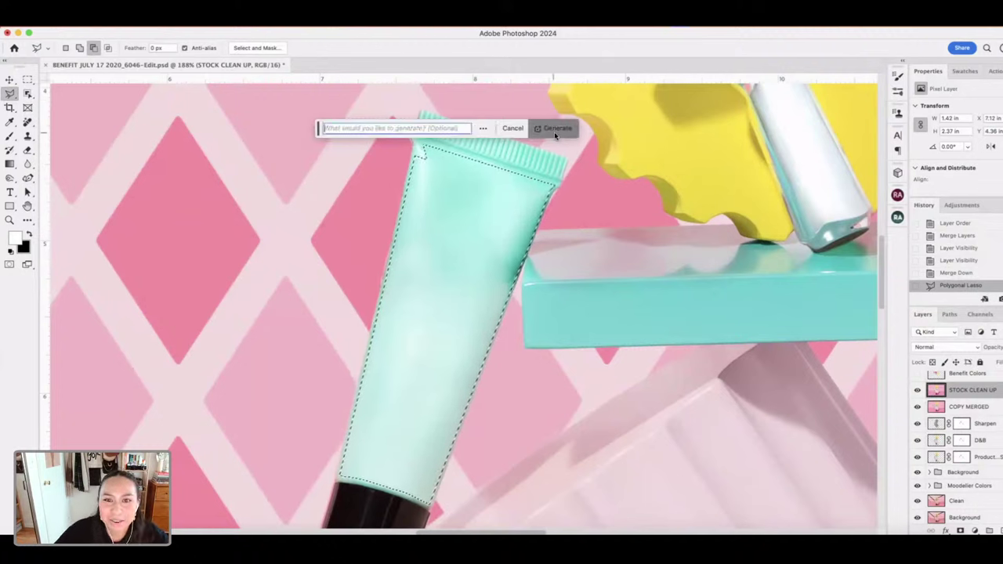
{"action": "key", "text": "Return"}
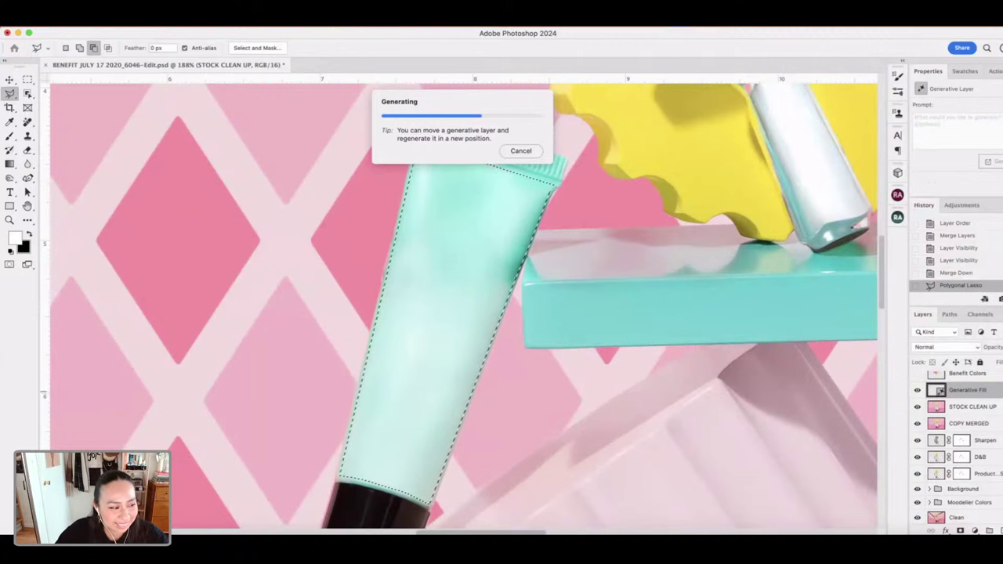
{"action": "scroll", "coordinate": [352, 287], "scroll_direction": "up", "scroll_amount": 2}
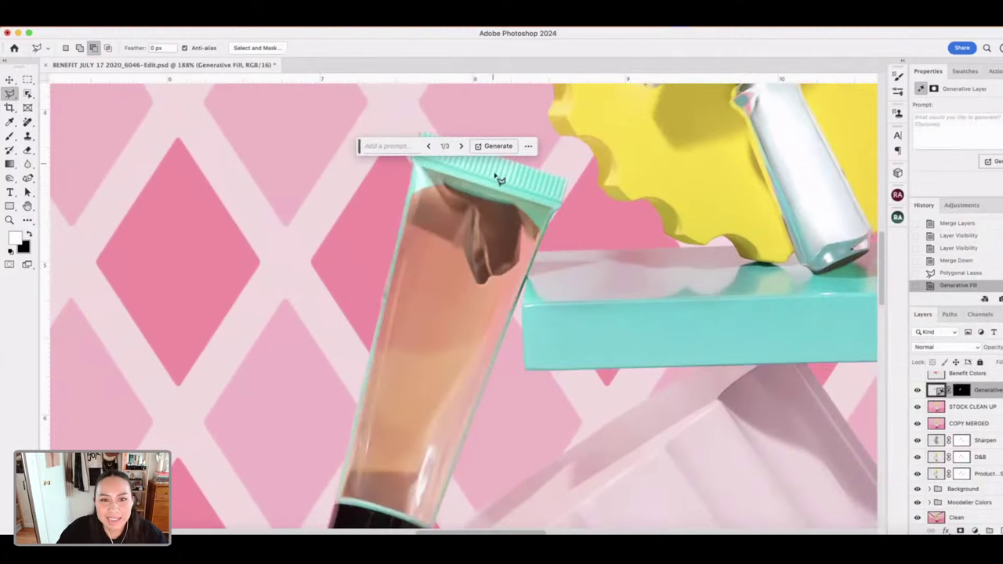
{"action": "left_click", "coordinate": [460, 146]}
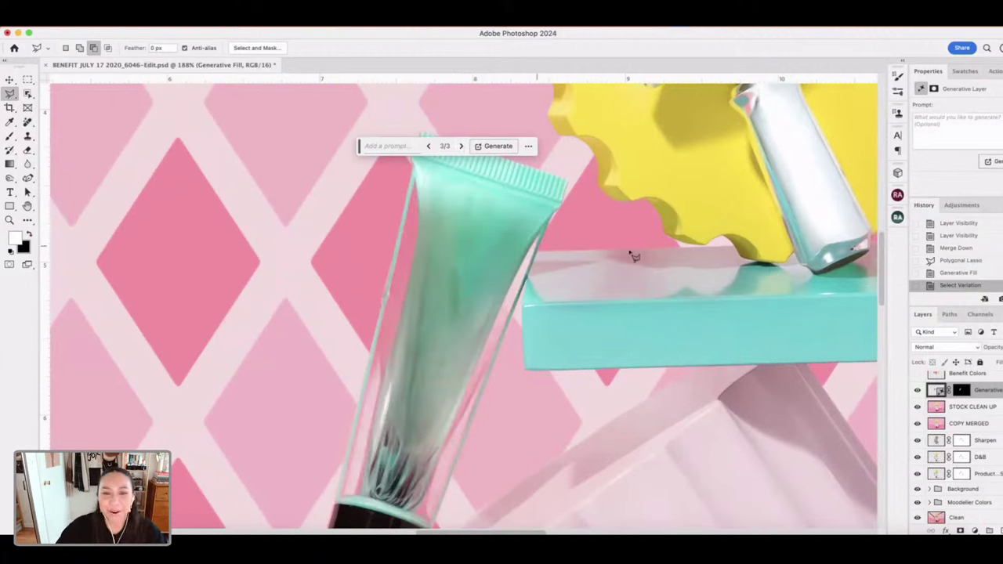
{"action": "key", "text": "Delete"}
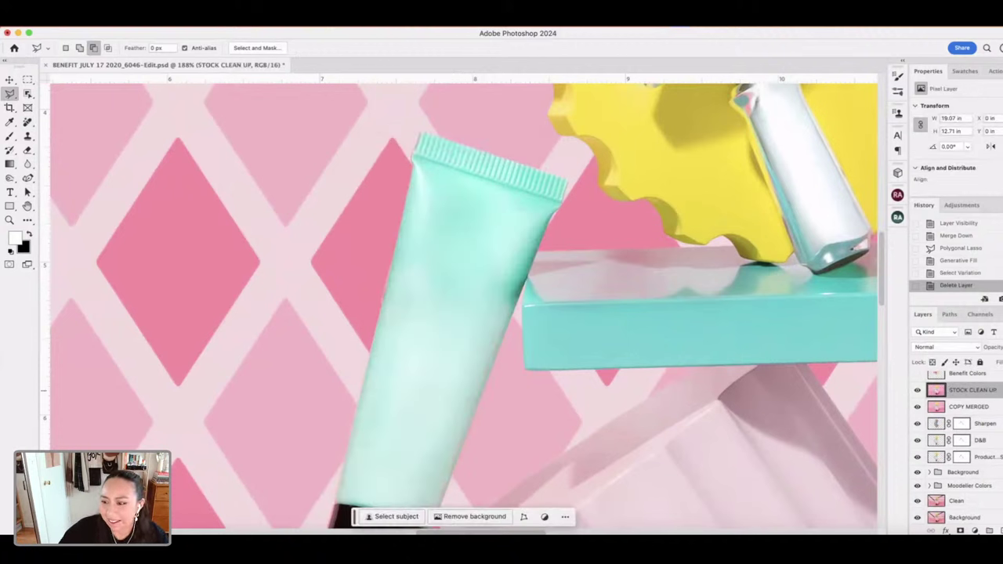
- Try to patch the tube's upper-left side with texture from lower on the body, and undo the patch
{"action": "left_click_drag", "start_coordinate": [27, 123], "coordinate": [70, 153]}
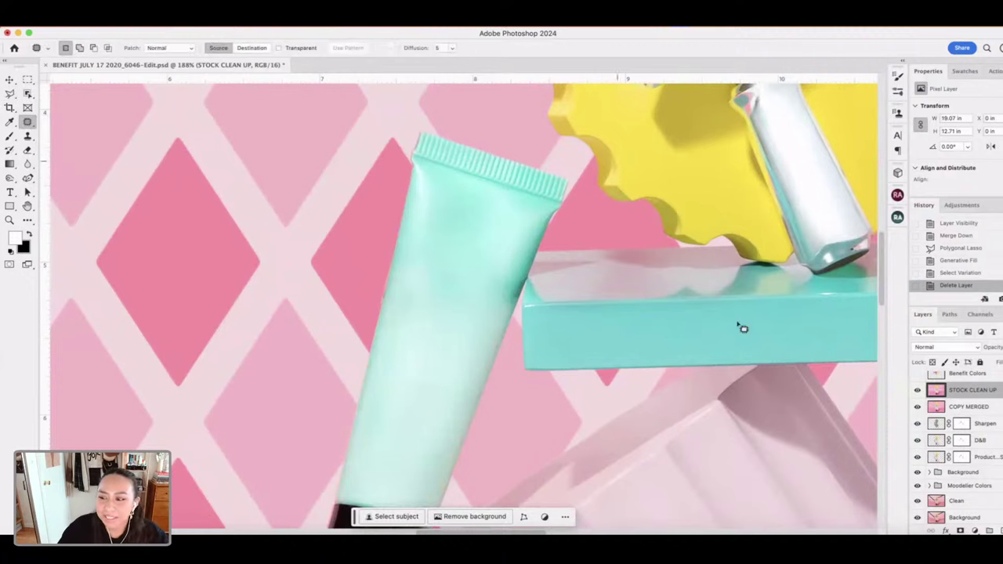
{"action": "scroll", "coordinate": [648, 354], "scroll_direction": "up", "scroll_amount": 2}
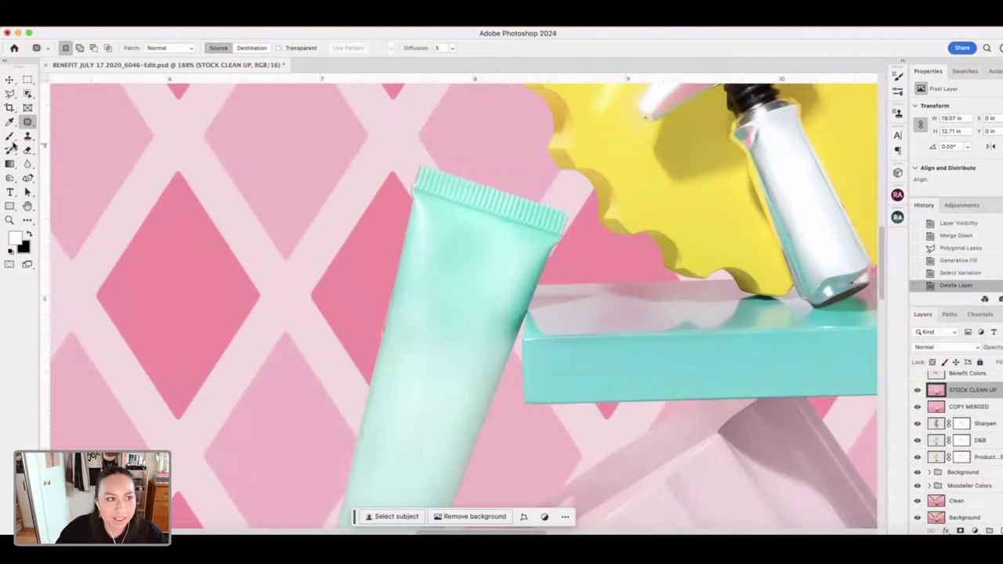
{"action": "mouse_move", "coordinate": [28, 122]}
{"action": "left_mouse_down"}
{"action": "mouse_move", "coordinate": [64, 131]}
{"action": "mouse_move", "coordinate": [71, 153]}
{"action": "left_mouse_up"}
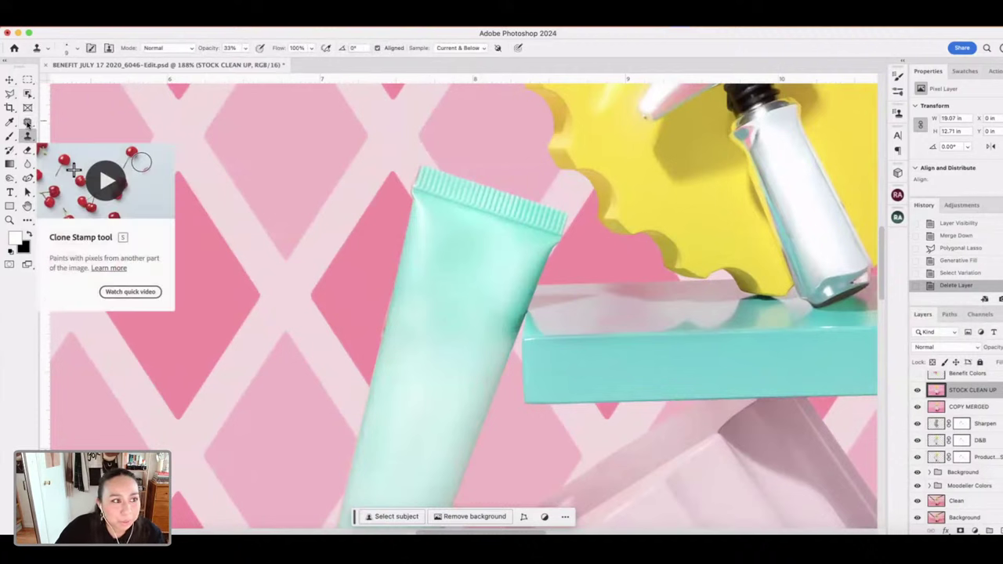
{"action": "scroll", "coordinate": [461, 326], "scroll_direction": "down", "scroll_amount": 5}
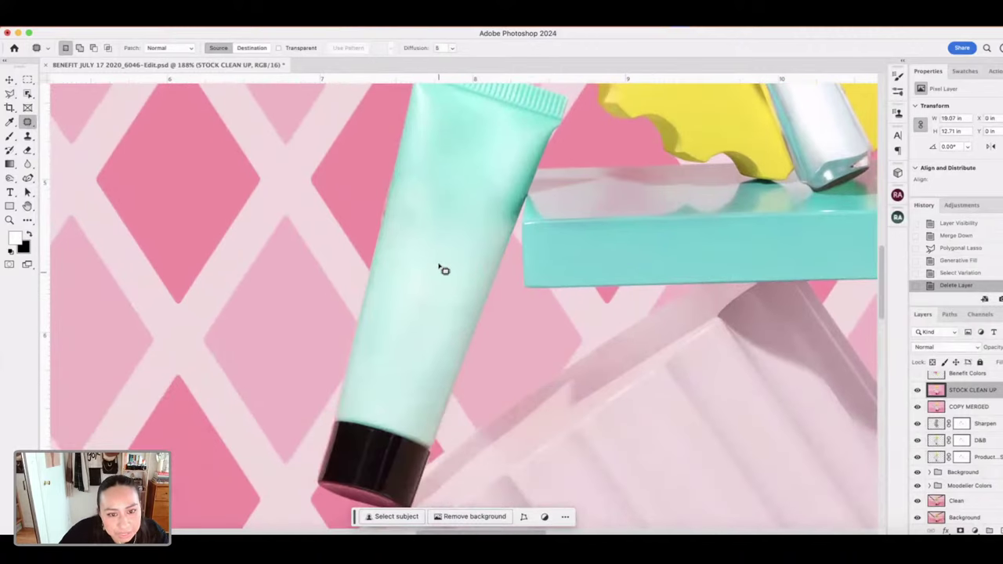
{"action": "scroll", "coordinate": [443, 270], "scroll_direction": "up", "scroll_amount": 3}
{"action": "left_click_drag", "start_coordinate": [405, 215], "coordinate": [390, 269]}
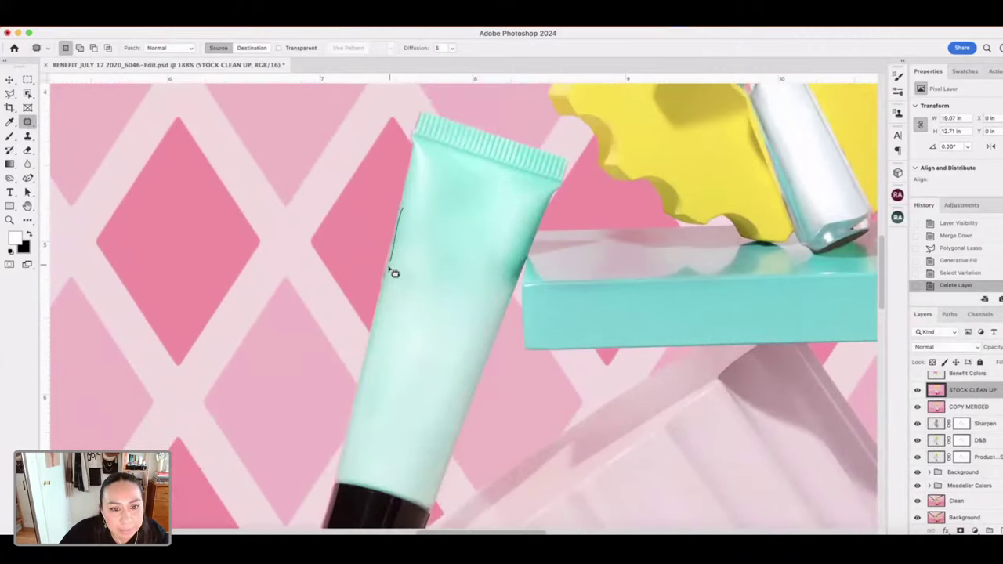
{"action": "mouse_move", "coordinate": [391, 307]}
{"action": "left_mouse_down"}
{"action": "mouse_move", "coordinate": [436, 309]}
{"action": "mouse_move", "coordinate": [459, 291]}
{"action": "mouse_move", "coordinate": [466, 232]}
{"action": "mouse_move", "coordinate": [452, 182]}
{"action": "mouse_move", "coordinate": [426, 147]}
{"action": "mouse_move", "coordinate": [413, 168]}
{"action": "left_mouse_up"}
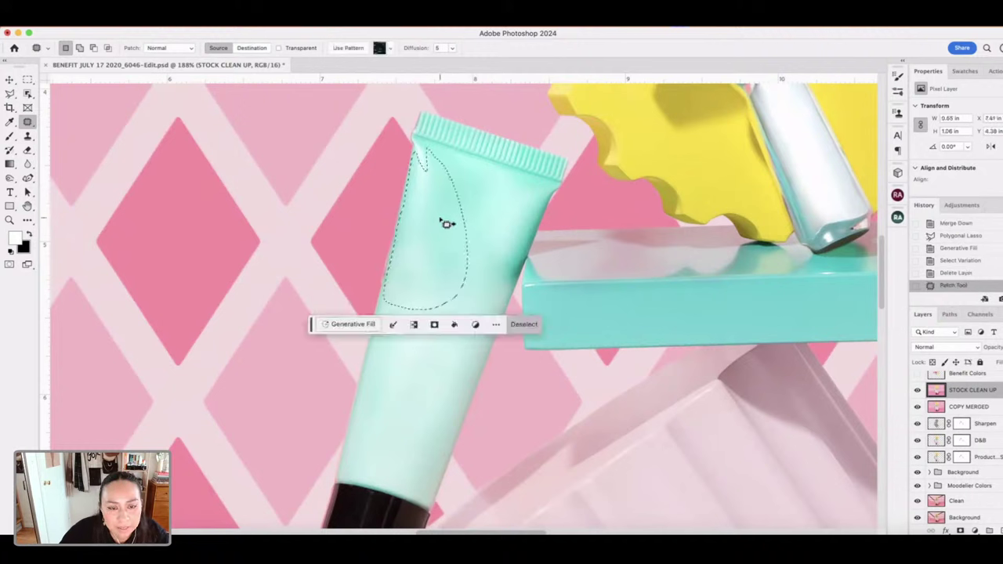
{"action": "left_click_drag", "start_coordinate": [448, 224], "coordinate": [409, 363]}
{"action": "key", "text": "ctrl+d"}
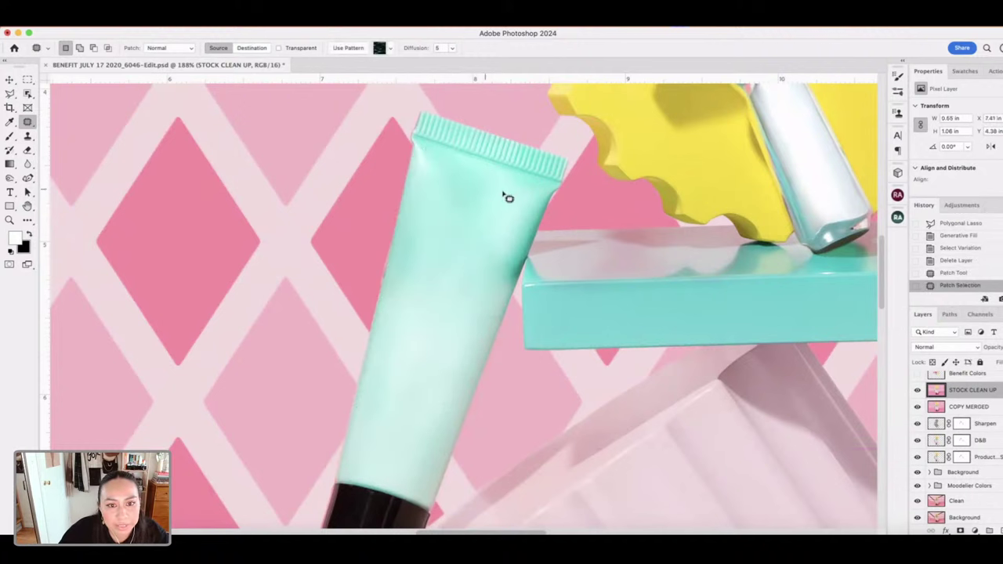
{"action": "key", "text": "ctrl+z"}
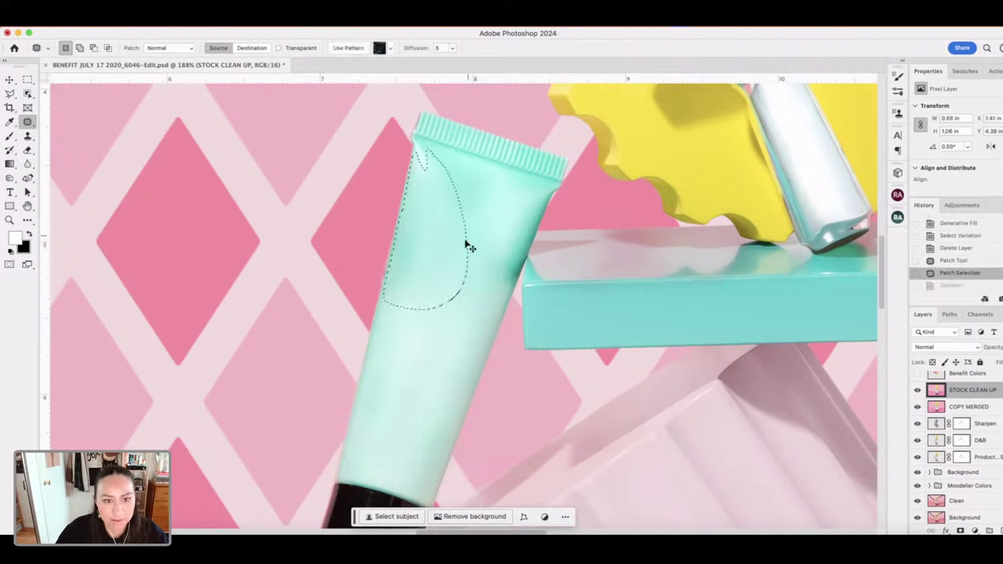
{"action": "key", "text": "ctrl+z"}
{"action": "key", "text": "ctrl+d"}
- Patch the tube's left side and the area below the crimp with smooth texture from lower on the body
{"action": "mouse_move", "coordinate": [395, 266]}
{"action": "left_mouse_down"}
{"action": "mouse_move", "coordinate": [386, 291]}
{"action": "mouse_move", "coordinate": [424, 292]}
{"action": "mouse_move", "coordinate": [395, 270]}
{"action": "left_mouse_up"}
{"action": "left_click_drag", "start_coordinate": [401, 333], "coordinate": [403, 314]}
{"action": "key", "text": "ctrl+d"}
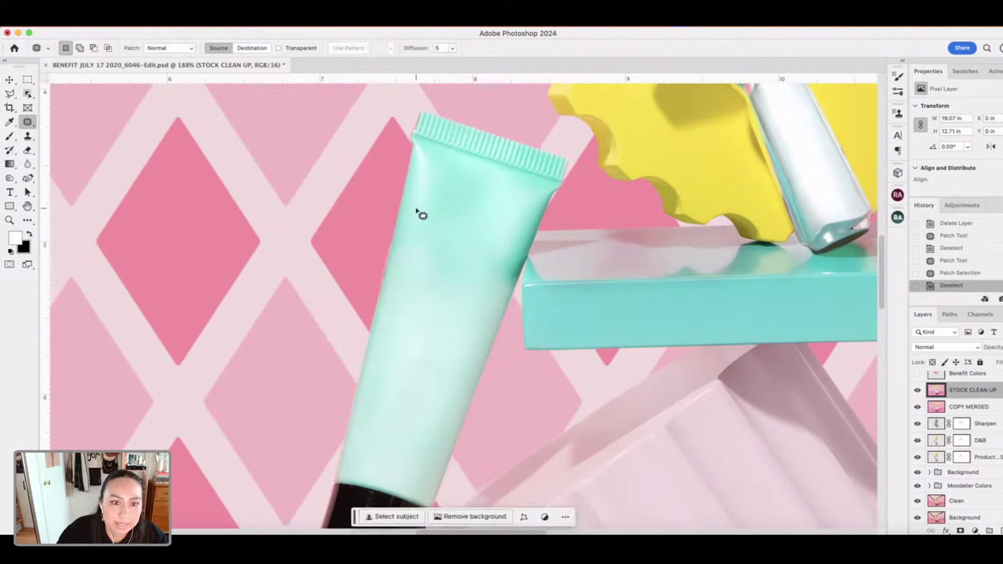
{"action": "mouse_move", "coordinate": [415, 211]}
{"action": "left_mouse_down"}
{"action": "mouse_move", "coordinate": [417, 319]}
{"action": "mouse_move", "coordinate": [469, 311]}
{"action": "mouse_move", "coordinate": [486, 265]}
{"action": "mouse_move", "coordinate": [470, 174]}
{"action": "left_mouse_up"}
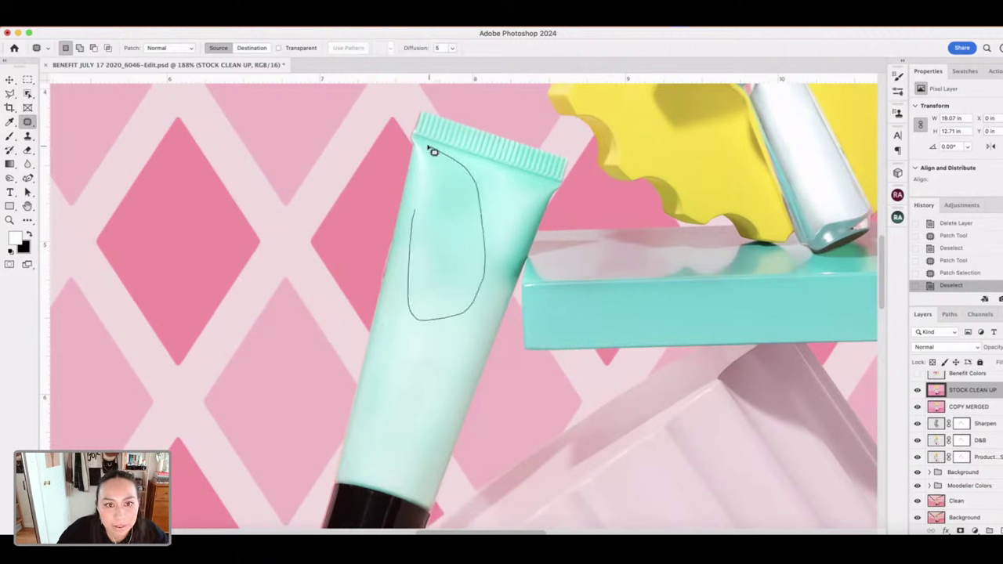
{"action": "left_click_drag", "start_coordinate": [429, 204], "coordinate": [427, 202]}
{"action": "left_click_drag", "start_coordinate": [448, 253], "coordinate": [415, 369]}
{"action": "key", "text": "ctrl+d"}
- Even out the blotchy tones in the middle and upper centre of the tube with the Patch tool
{"action": "left_click_drag", "start_coordinate": [428, 311], "coordinate": [415, 322]}
{"action": "key", "text": "ctrl+d"}
{"action": "mouse_move", "coordinate": [455, 355]}
{"action": "left_mouse_down"}
{"action": "mouse_move", "coordinate": [458, 394]}
{"action": "mouse_move", "coordinate": [448, 381]}
{"action": "mouse_move", "coordinate": [481, 263]}
{"action": "left_mouse_up"}
{"action": "key", "text": "ctrl+d"}
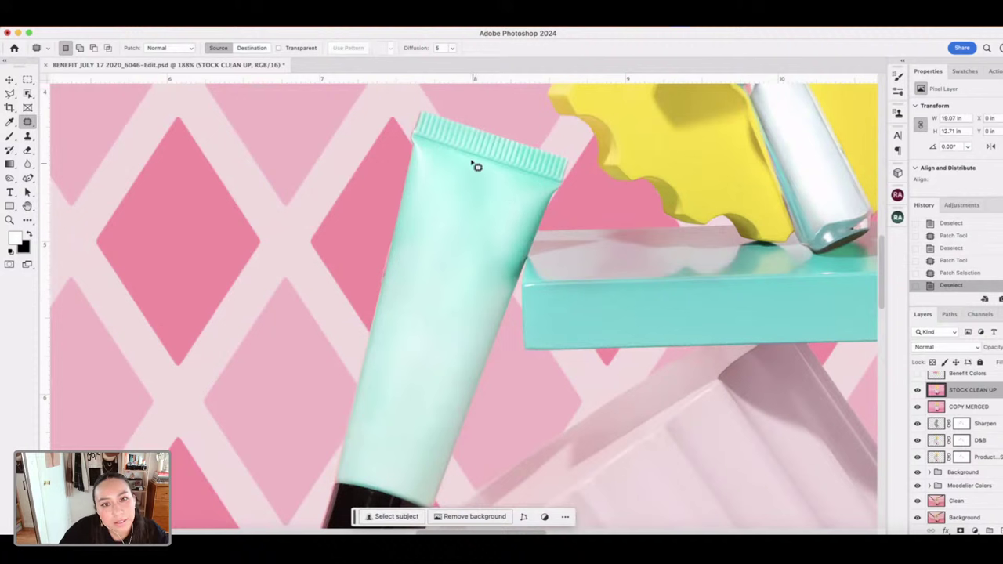
{"action": "mouse_move", "coordinate": [457, 161]}
{"action": "left_mouse_down"}
{"action": "mouse_move", "coordinate": [479, 273]}
{"action": "mouse_move", "coordinate": [498, 276]}
{"action": "mouse_move", "coordinate": [505, 223]}
{"action": "mouse_move", "coordinate": [454, 284]}
{"action": "left_mouse_up"}
{"action": "key", "text": "ctrl+d"}
{"action": "mouse_move", "coordinate": [451, 187]}
{"action": "left_mouse_down"}
{"action": "mouse_move", "coordinate": [465, 279]}
{"action": "mouse_move", "coordinate": [489, 225]}
{"action": "mouse_move", "coordinate": [481, 277]}
{"action": "left_mouse_up"}
{"action": "key", "text": "ctrl+d"}
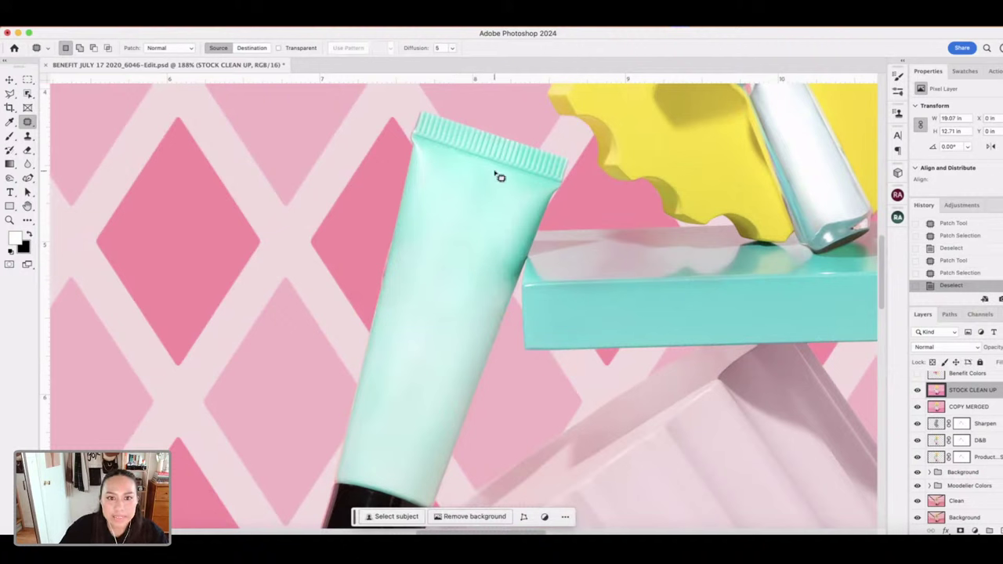
- Patch the tube's upper-right area and the dark blotch on its right edge beside the turquoise platform
{"action": "mouse_move", "coordinate": [495, 173]}
{"action": "left_mouse_down"}
{"action": "mouse_move", "coordinate": [463, 162]}
{"action": "mouse_move", "coordinate": [478, 295]}
{"action": "left_mouse_up"}
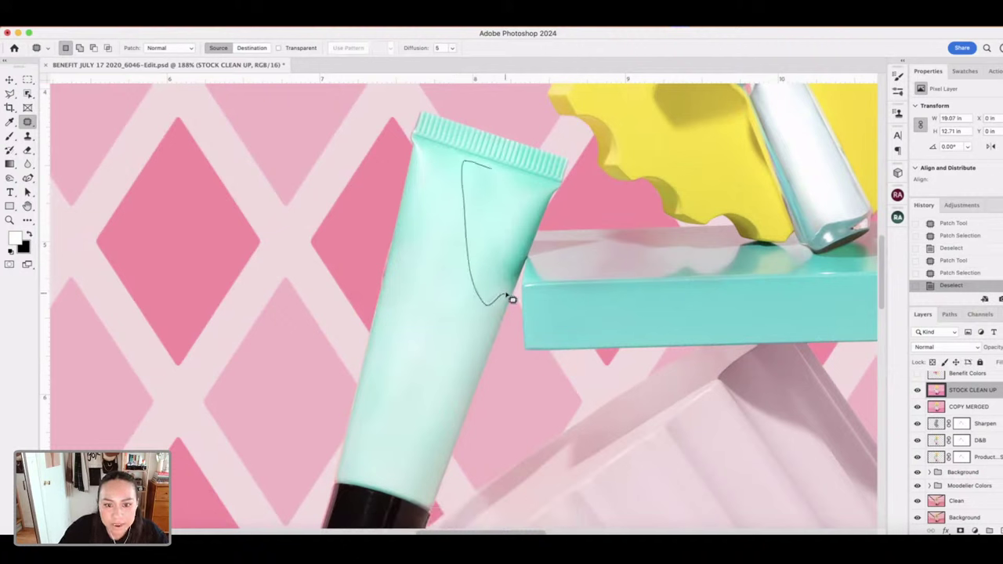
{"action": "mouse_move", "coordinate": [527, 263]}
{"action": "left_mouse_down"}
{"action": "mouse_move", "coordinate": [548, 186]}
{"action": "mouse_move", "coordinate": [465, 313]}
{"action": "left_mouse_up"}
{"action": "key", "text": "ctrl+d"}
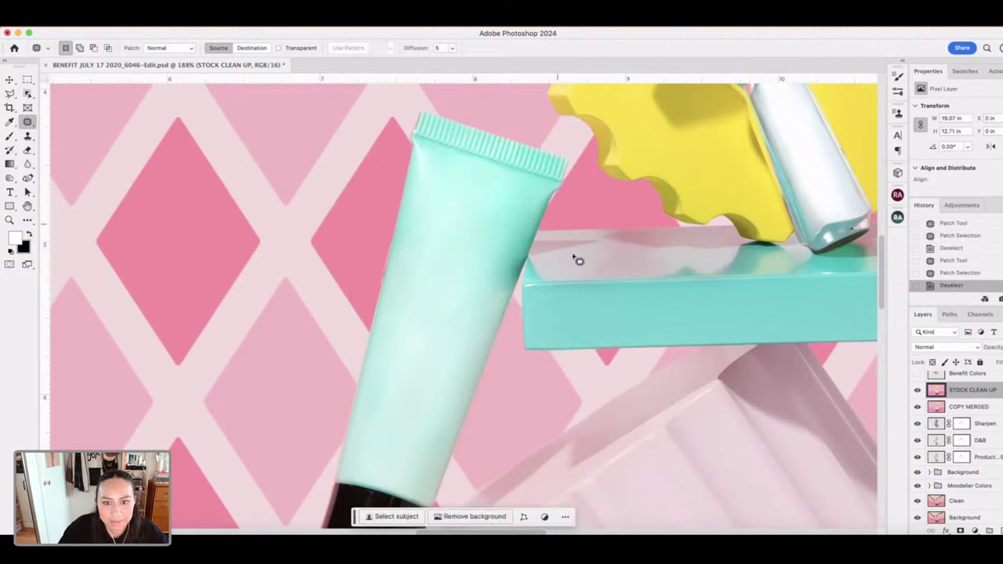
{"action": "left_click_drag", "start_coordinate": [511, 238], "coordinate": [489, 307]}
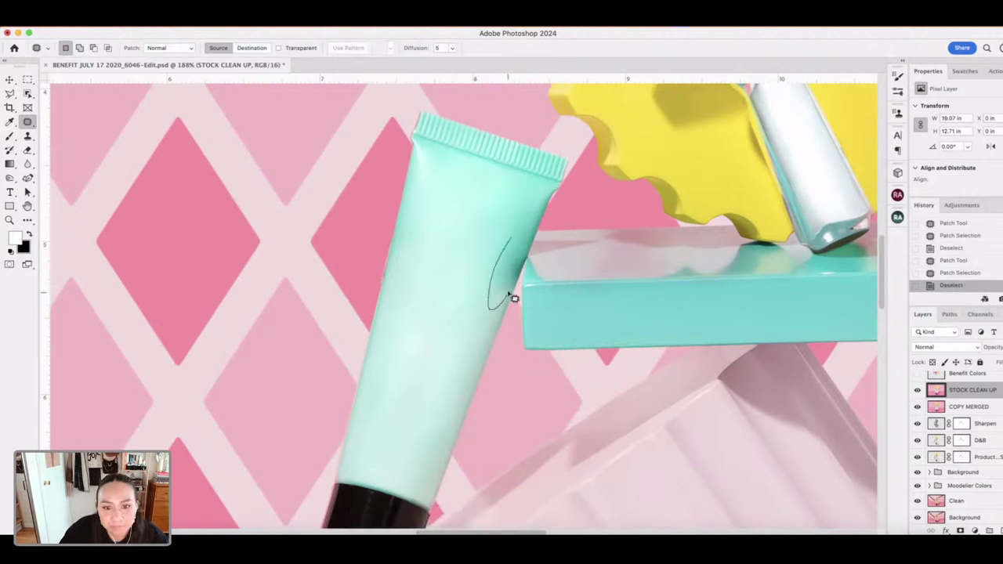
{"action": "left_click_drag", "start_coordinate": [528, 271], "coordinate": [526, 271]}
{"action": "key", "text": "Up"}
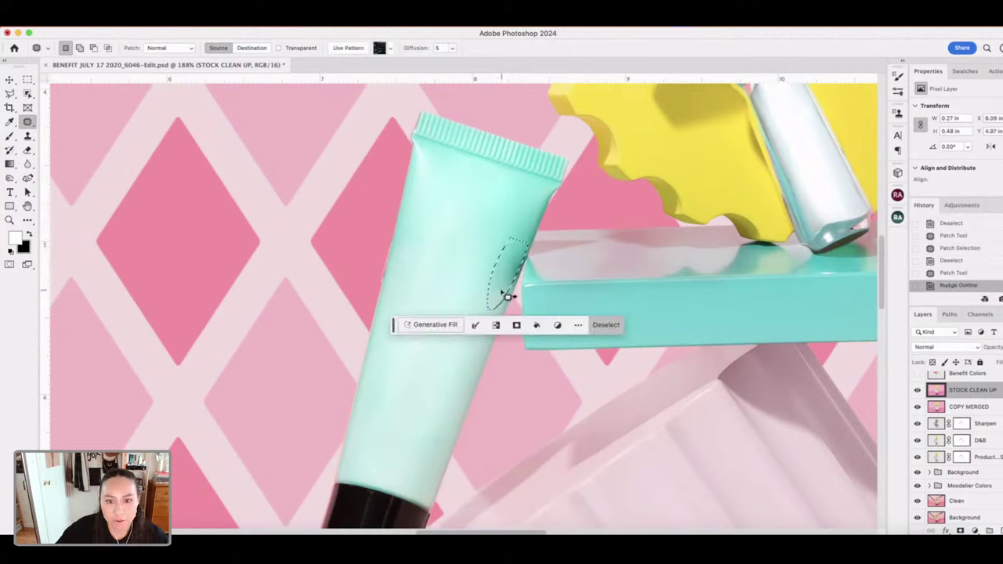
{"action": "left_click_drag", "start_coordinate": [514, 317], "coordinate": [475, 362]}
{"action": "key", "text": "ctrl+d"}
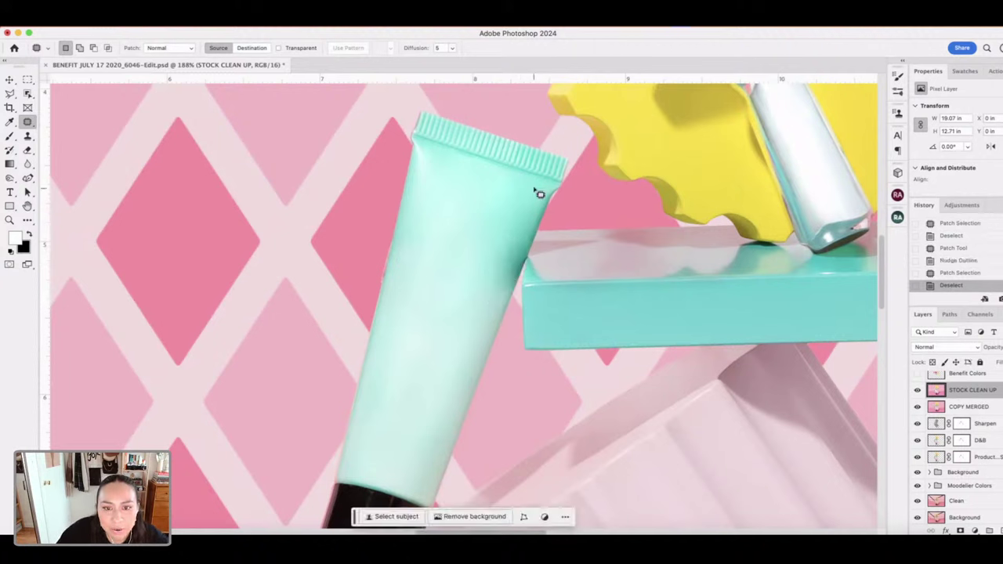
- Patch the tube's right edge just below the crimp to smooth its shading
{"action": "mouse_move", "coordinate": [555, 191]}
{"action": "left_mouse_down"}
{"action": "mouse_move", "coordinate": [510, 220]}
{"action": "mouse_move", "coordinate": [492, 278]}
{"action": "mouse_move", "coordinate": [496, 308]}
{"action": "mouse_move", "coordinate": [523, 279]}
{"action": "left_mouse_up"}
{"action": "mouse_move", "coordinate": [536, 240]}
{"action": "left_mouse_down"}
{"action": "mouse_move", "coordinate": [541, 192]}
{"action": "mouse_move", "coordinate": [519, 256]}
{"action": "mouse_move", "coordinate": [549, 191]}
{"action": "mouse_move", "coordinate": [545, 232]}
{"action": "left_mouse_up"}
{"action": "key", "text": "ctrl+d"}
{"action": "key", "text": "ctrl+d"}
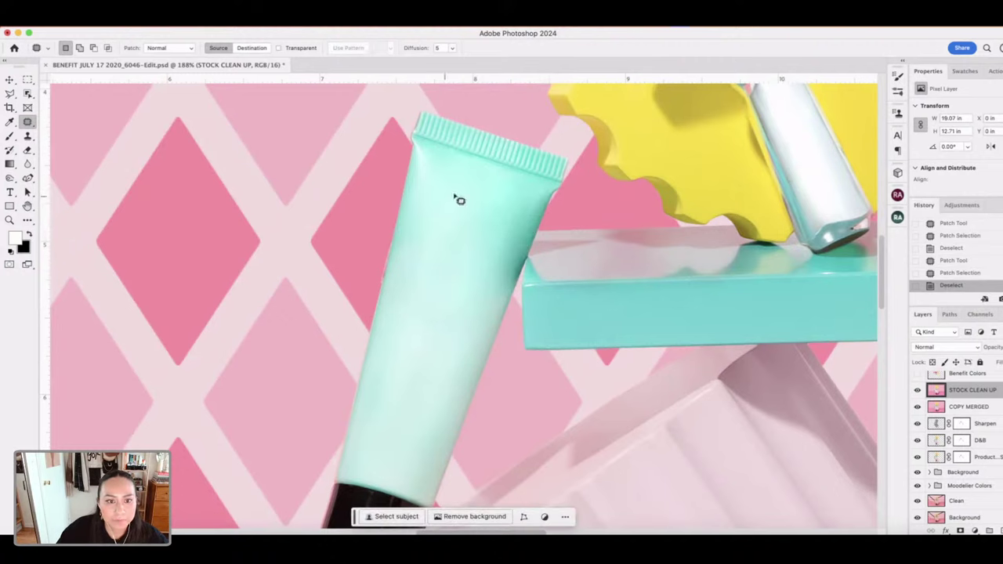
{"action": "scroll", "coordinate": [478, 407], "scroll_direction": "down", "scroll_amount": 1}
{"action": "mouse_move", "coordinate": [396, 265]}
{"action": "left_mouse_down"}
{"action": "mouse_move", "coordinate": [438, 342]}
{"action": "mouse_move", "coordinate": [482, 328]}
{"action": "mouse_move", "coordinate": [486, 264]}
{"action": "left_mouse_up"}
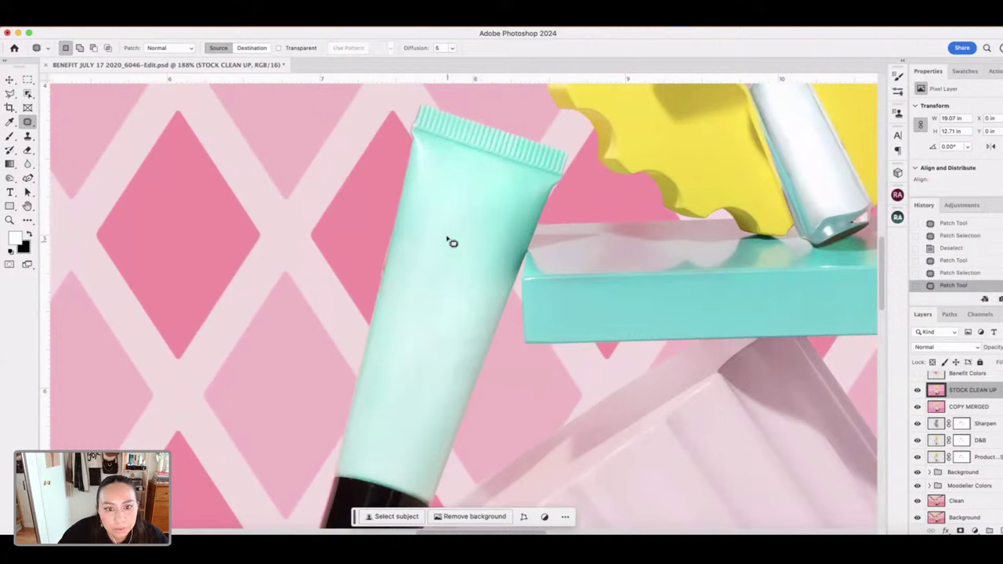
{"action": "scroll", "coordinate": [463, 352], "scroll_direction": "down", "scroll_amount": 2}
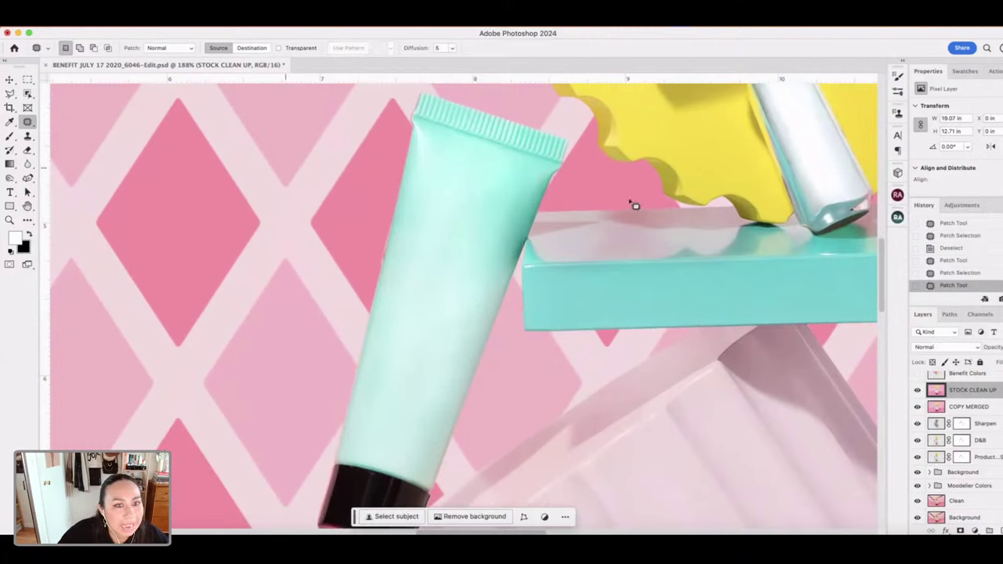
- Add a new layer above STOCK CLEAN UP and sample the tube's light mint b2fbf3 as the foreground colour
{"action": "key", "text": "super+alt+shift+n"}
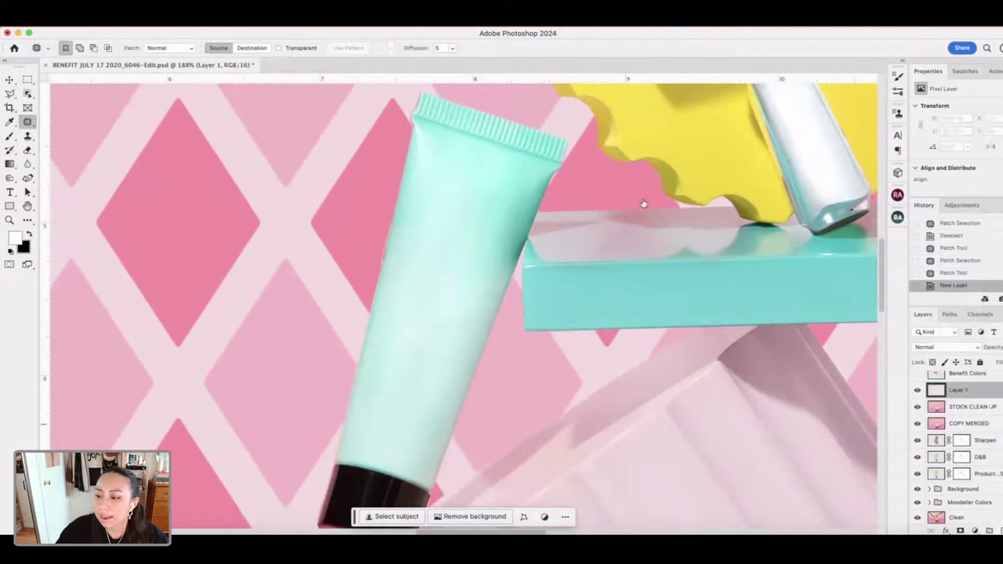
{"action": "left_click", "coordinate": [11, 137]}
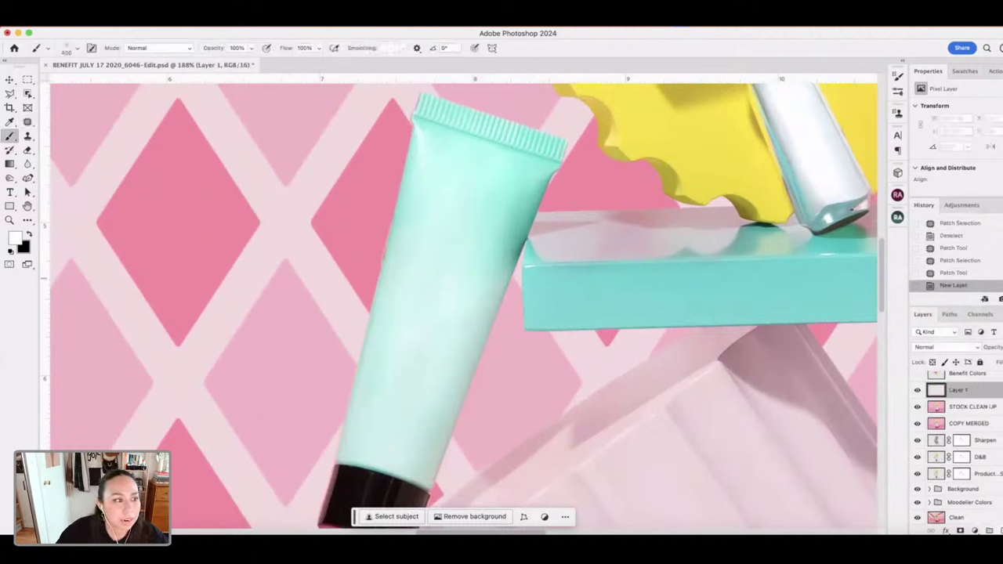
{"action": "left_click", "coordinate": [16, 238]}
{"action": "left_click", "coordinate": [483, 171]}
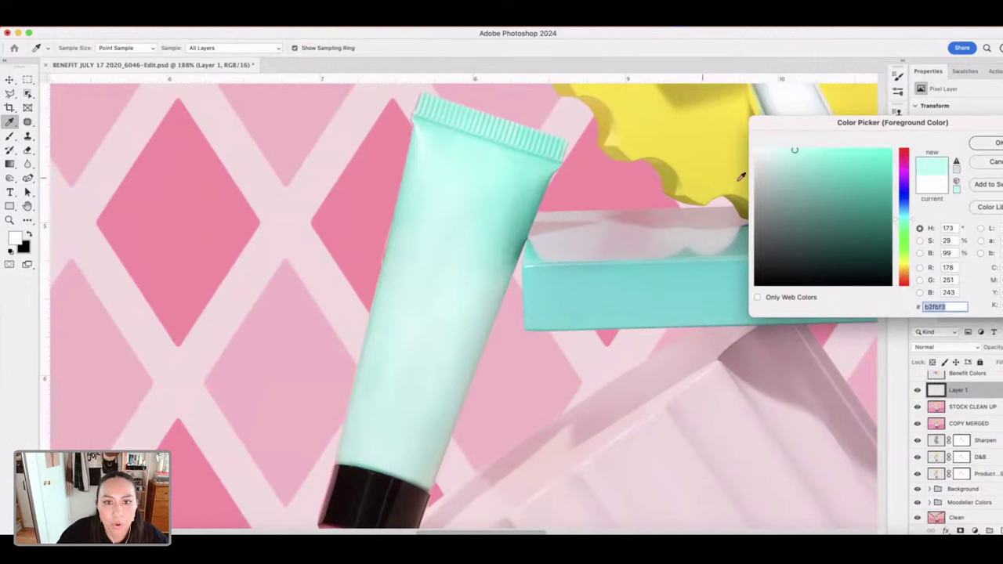
{"action": "key", "text": "Return"}
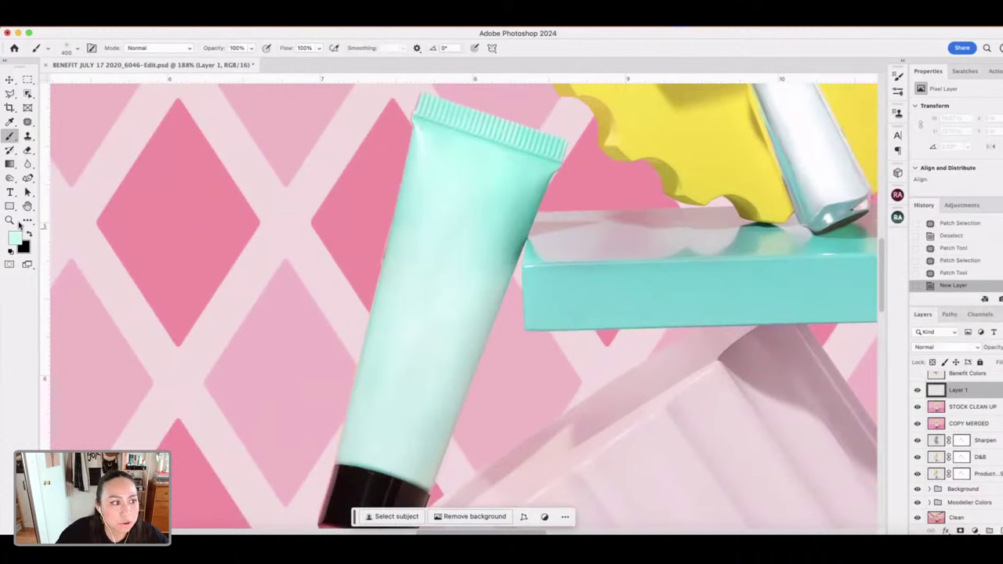
{"action": "left_click", "coordinate": [9, 123]}
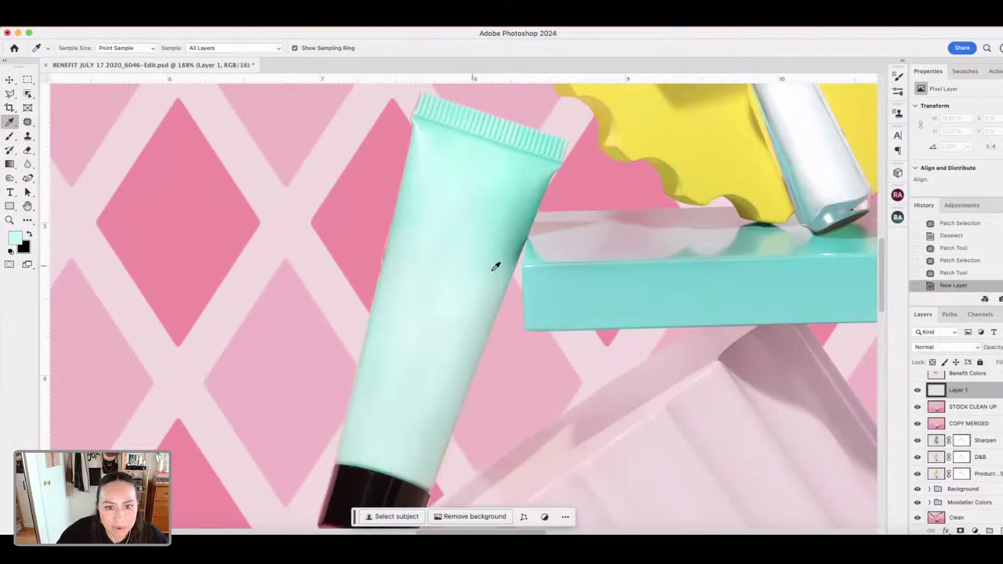
- Set up the Brush with a soft round tip, 30% opacity and a size of 125 px
{"action": "left_click", "coordinate": [10, 135]}
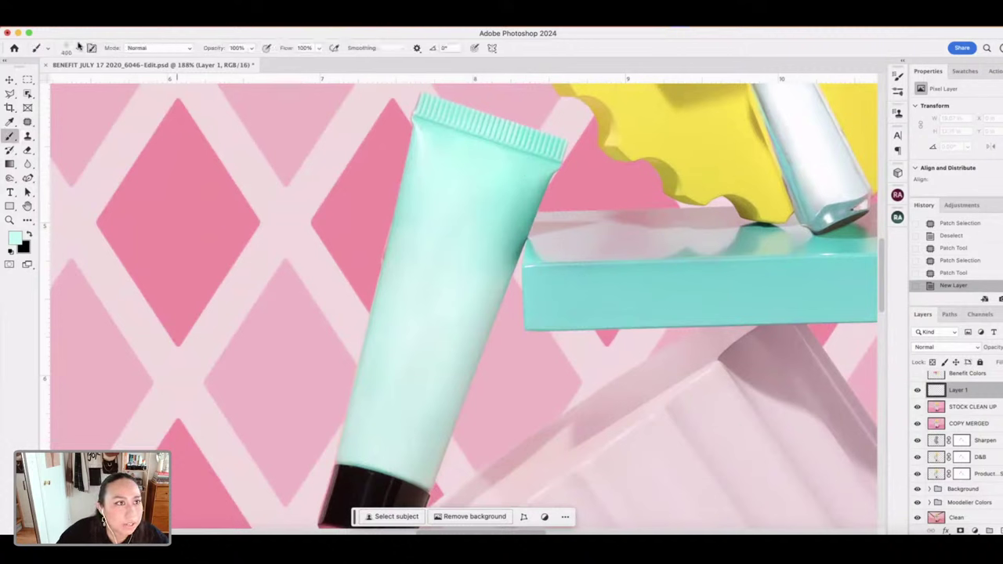
{"action": "left_click", "coordinate": [72, 51]}
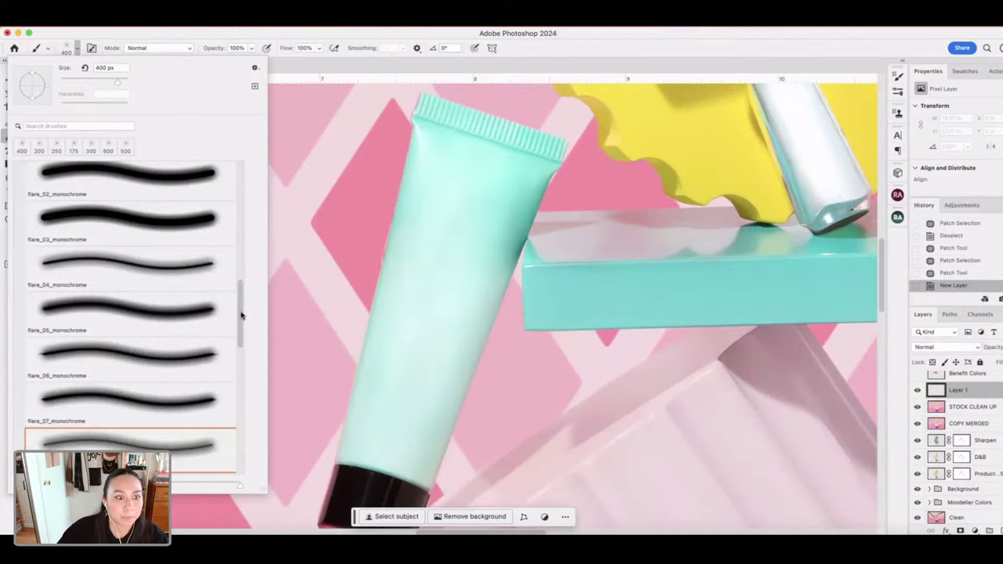
{"action": "left_click_drag", "start_coordinate": [241, 315], "coordinate": [257, 155]}
{"action": "left_click", "coordinate": [151, 198]}
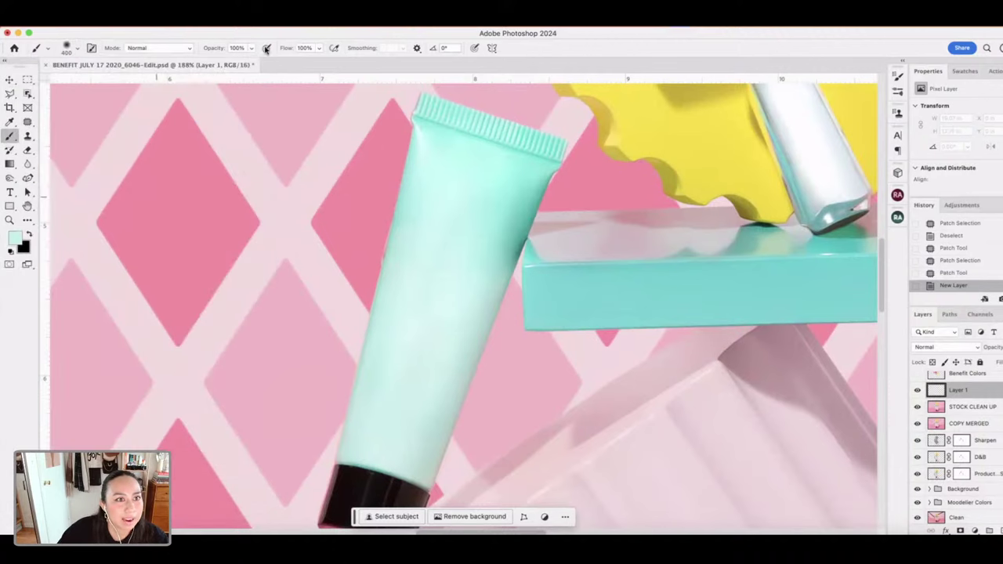
{"action": "left_click", "coordinate": [118, 43]}
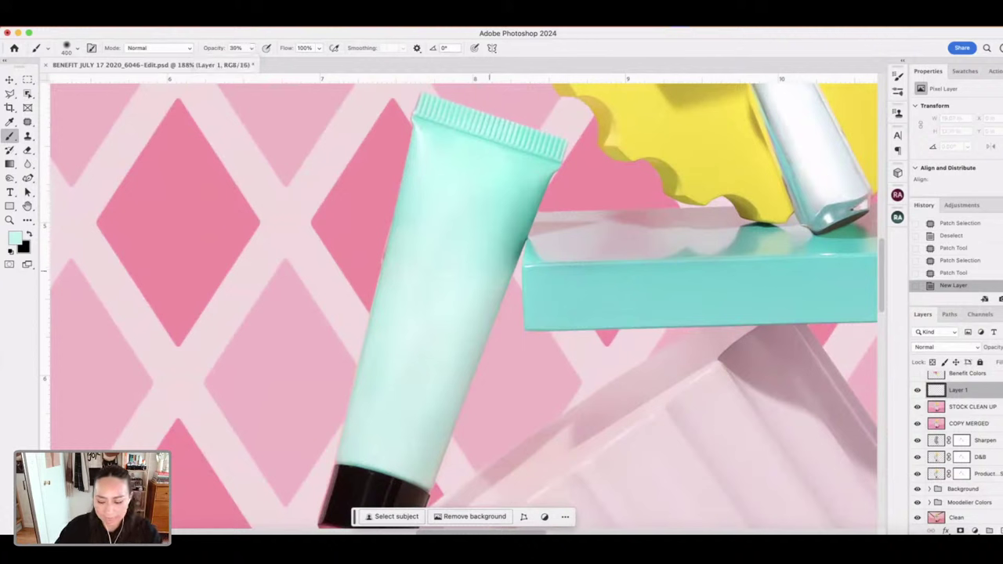
{"action": "key", "text": "bracketleft"}
{"action": "key", "text": "bracketleft"}
{"action": "key", "text": "bracketleft"}
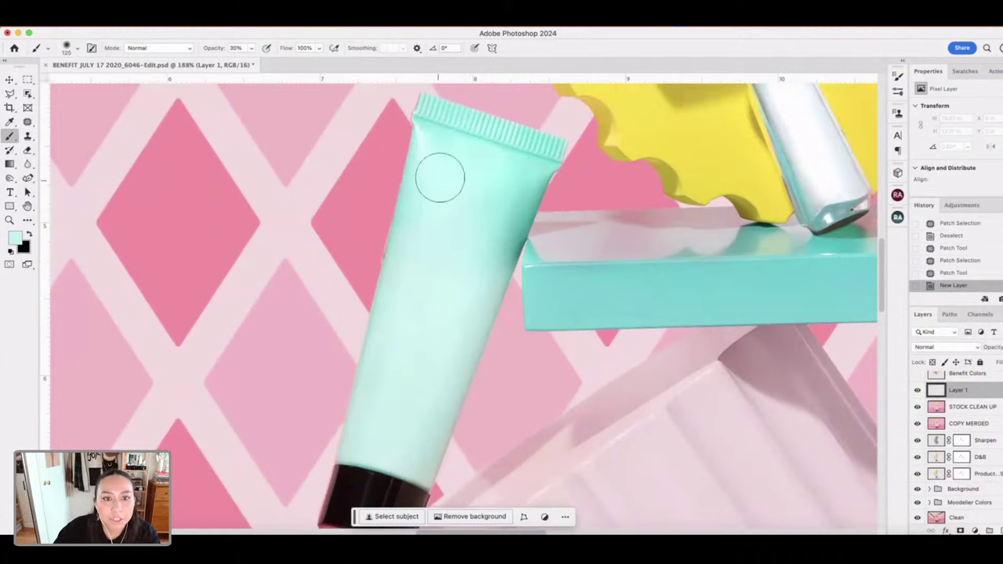
- Paint soft mint strokes over the tube's body with the brush at 125 px and 80 px, and adjust Layer 1's opacity
{"action": "mouse_move", "coordinate": [463, 169]}
{"action": "left_mouse_down"}
{"action": "mouse_move", "coordinate": [502, 180]}
{"action": "mouse_move", "coordinate": [512, 167]}
{"action": "mouse_move", "coordinate": [488, 215]}
{"action": "left_mouse_up"}
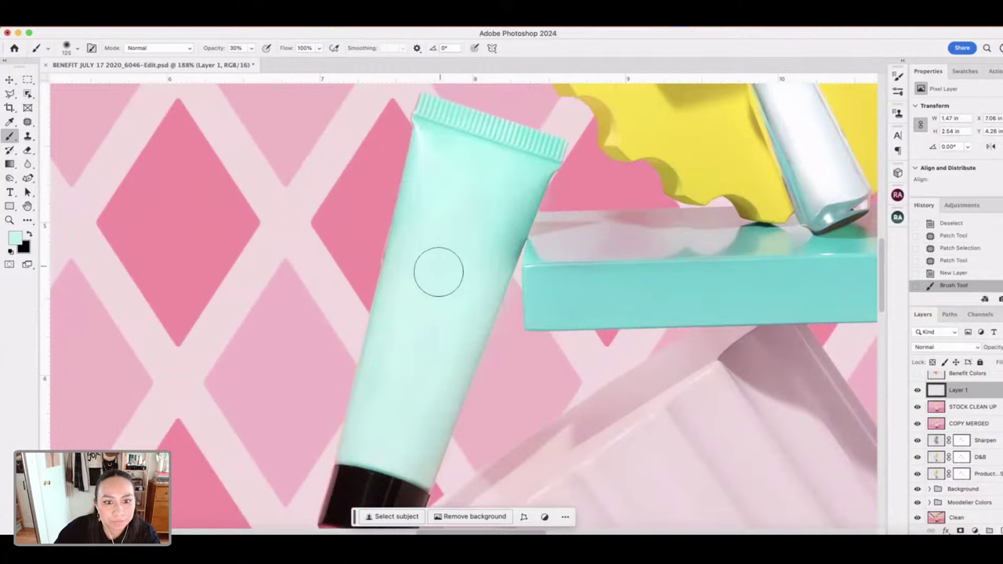
{"action": "mouse_move", "coordinate": [382, 402]}
{"action": "left_mouse_down"}
{"action": "mouse_move", "coordinate": [371, 428]}
{"action": "mouse_move", "coordinate": [407, 455]}
{"action": "mouse_move", "coordinate": [428, 392]}
{"action": "mouse_move", "coordinate": [525, 297]}
{"action": "left_mouse_up"}
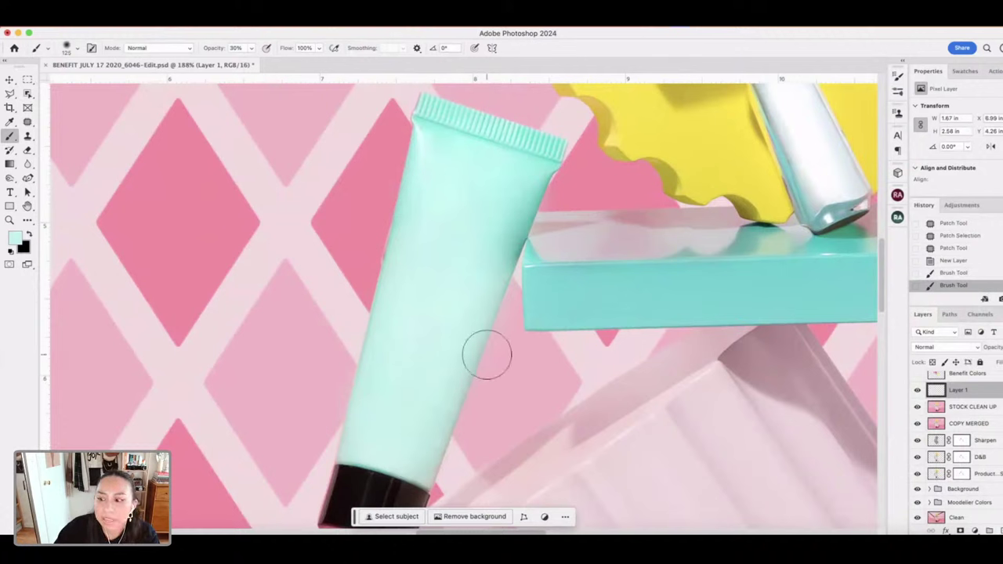
{"action": "key", "text": "bracketleft"}
{"action": "key", "text": "bracketleft"}
{"action": "key", "text": "bracketleft"}
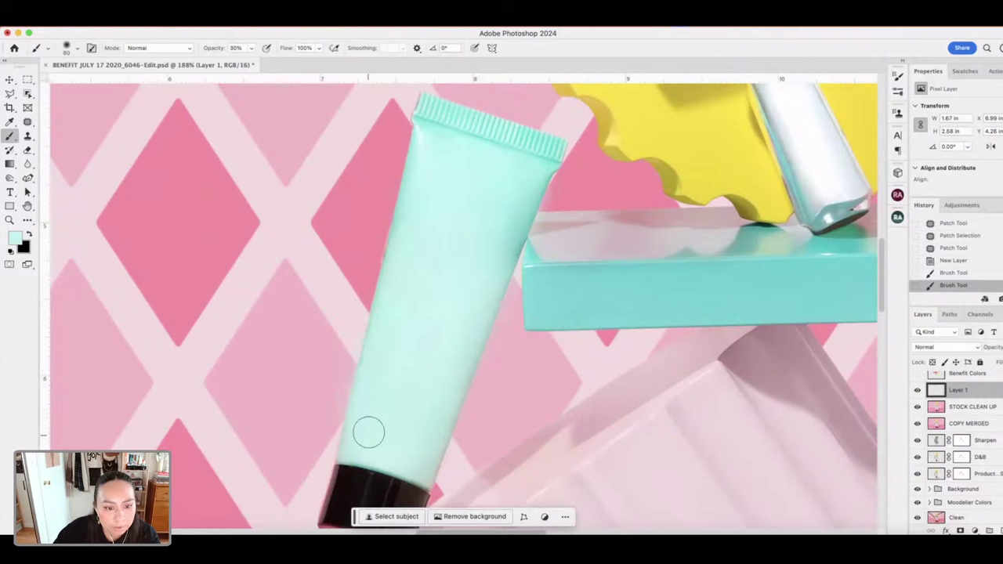
{"action": "left_click_drag", "start_coordinate": [418, 459], "coordinate": [525, 173]}
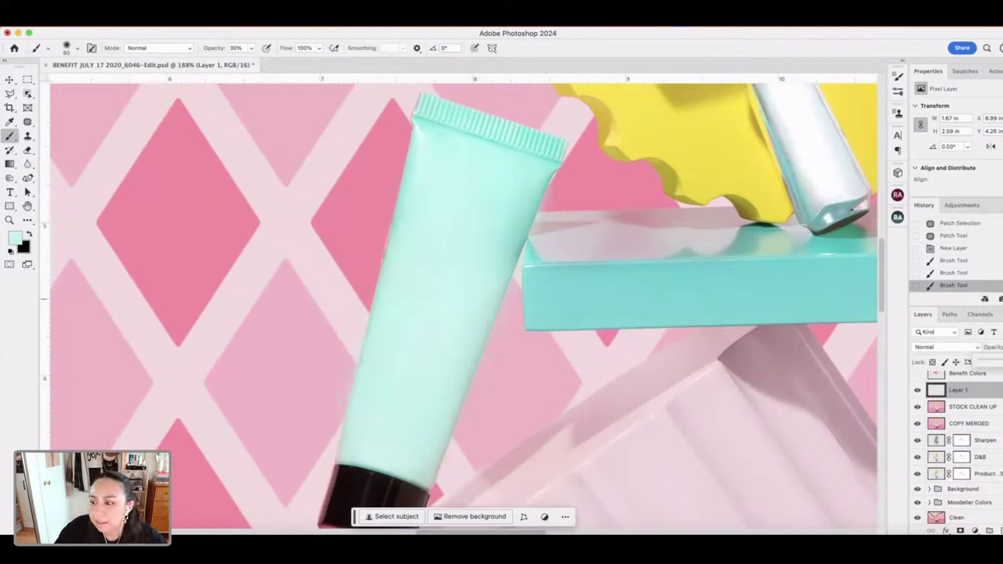
{"action": "left_click_drag", "start_coordinate": [985, 360], "coordinate": [994, 360]}
- Outline the tube's mint body between crimp and black cap with the Polygonal Lasso and feather the selection by 5 pixels
{"action": "scroll", "coordinate": [500, 275], "scroll_direction": "down", "scroll_amount": 3}
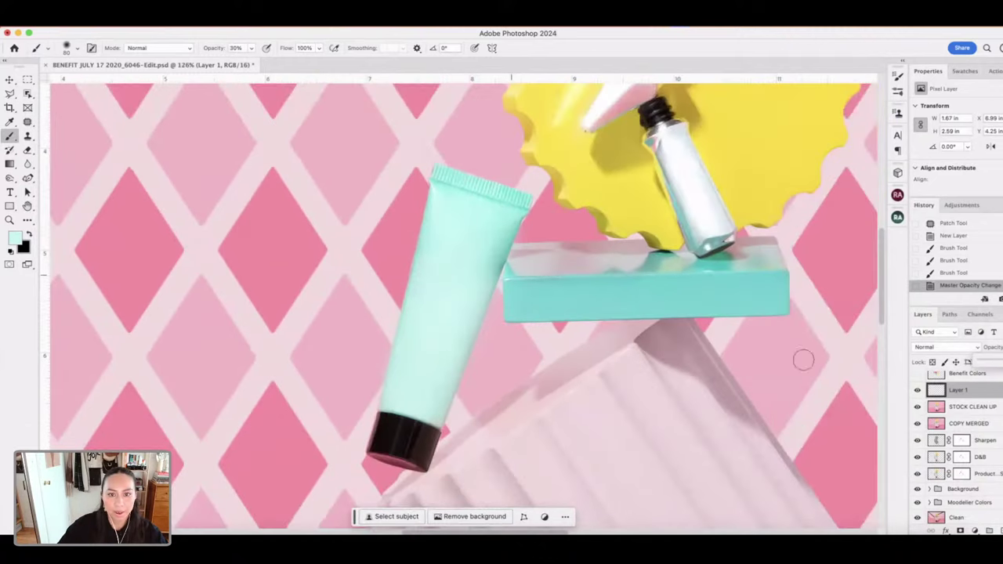
{"action": "key", "text": "super+equal"}
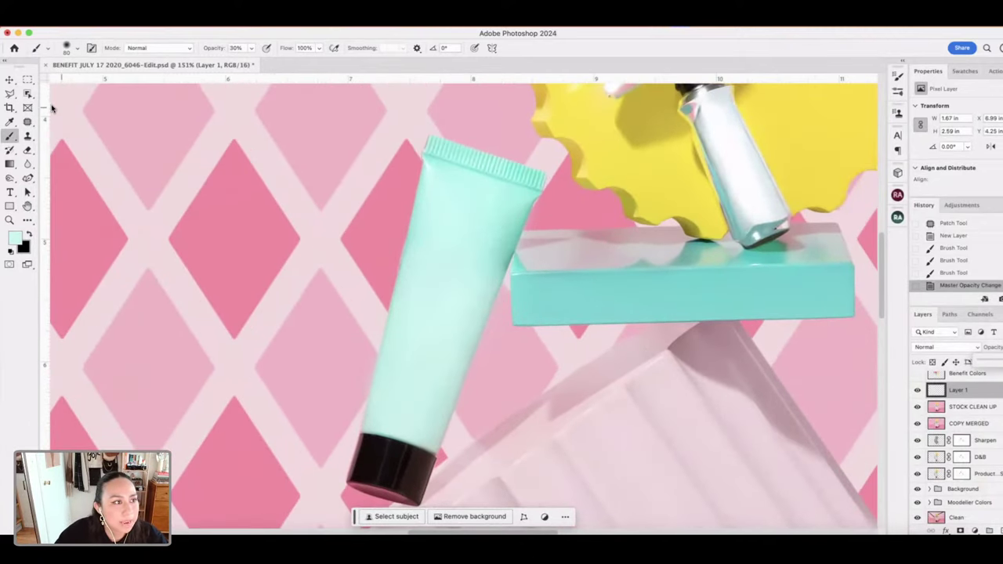
{"action": "left_click", "coordinate": [17, 96]}
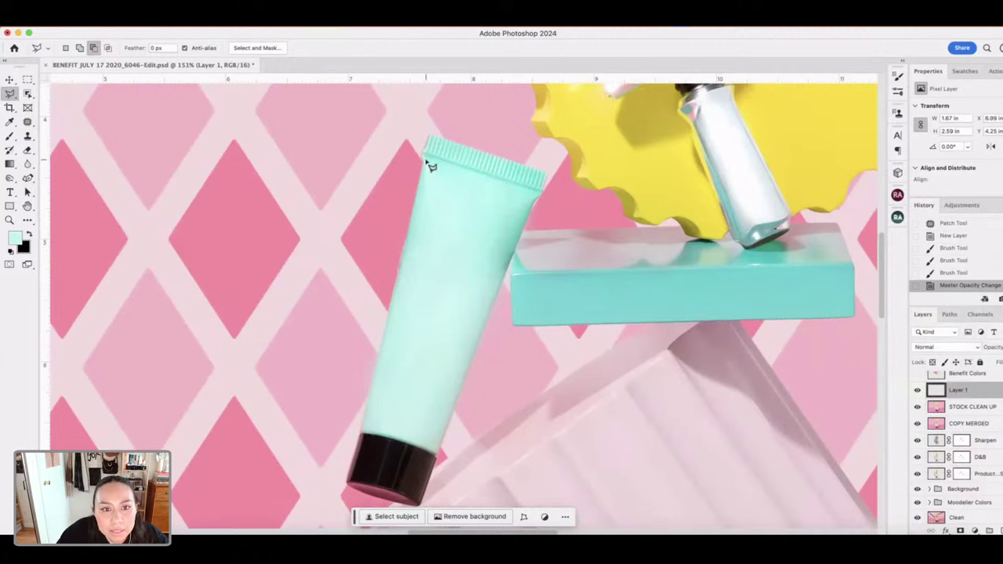
{"action": "mouse_move", "coordinate": [430, 164]}
{"action": "left_mouse_down"}
{"action": "mouse_move", "coordinate": [552, 206]}
{"action": "mouse_move", "coordinate": [542, 195]}
{"action": "mouse_move", "coordinate": [530, 206]}
{"action": "mouse_move", "coordinate": [489, 380]}
{"action": "mouse_move", "coordinate": [420, 464]}
{"action": "mouse_move", "coordinate": [445, 459]}
{"action": "mouse_move", "coordinate": [385, 435]}
{"action": "left_mouse_up"}
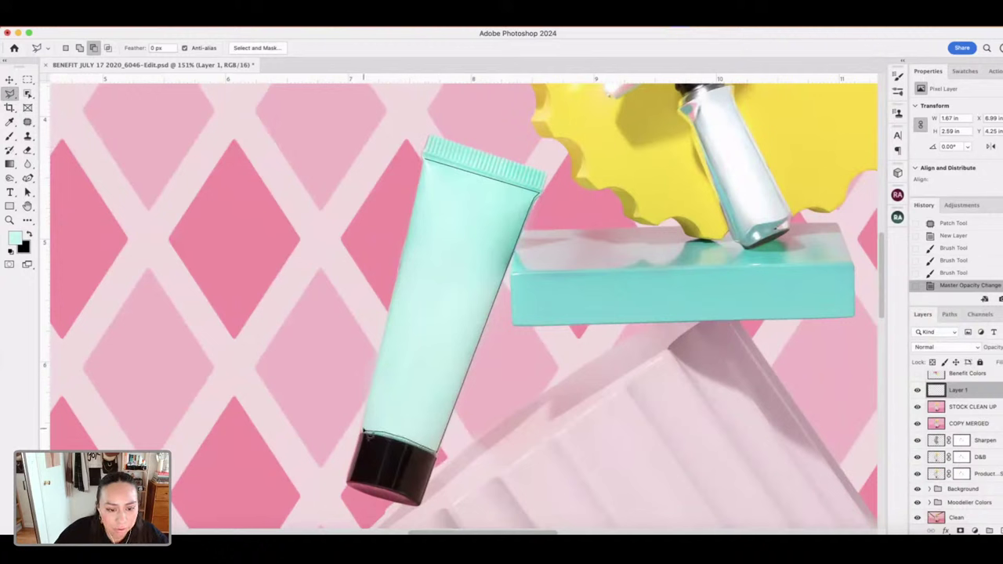
{"action": "mouse_move", "coordinate": [365, 434]}
{"action": "left_mouse_down"}
{"action": "mouse_move", "coordinate": [432, 192]}
{"action": "mouse_move", "coordinate": [430, 166]}
{"action": "left_mouse_up"}
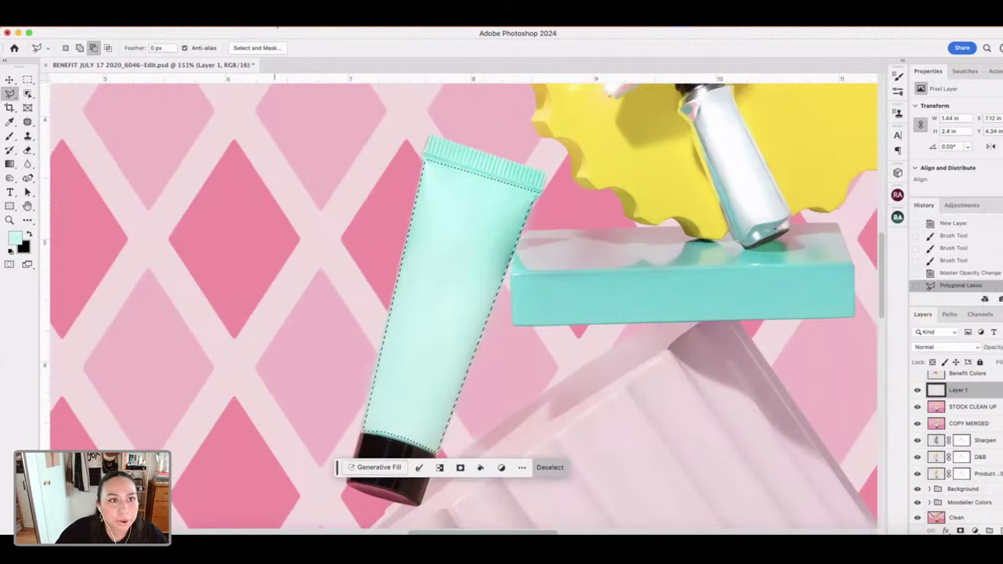
{"action": "left_click", "coordinate": [421, 469]}
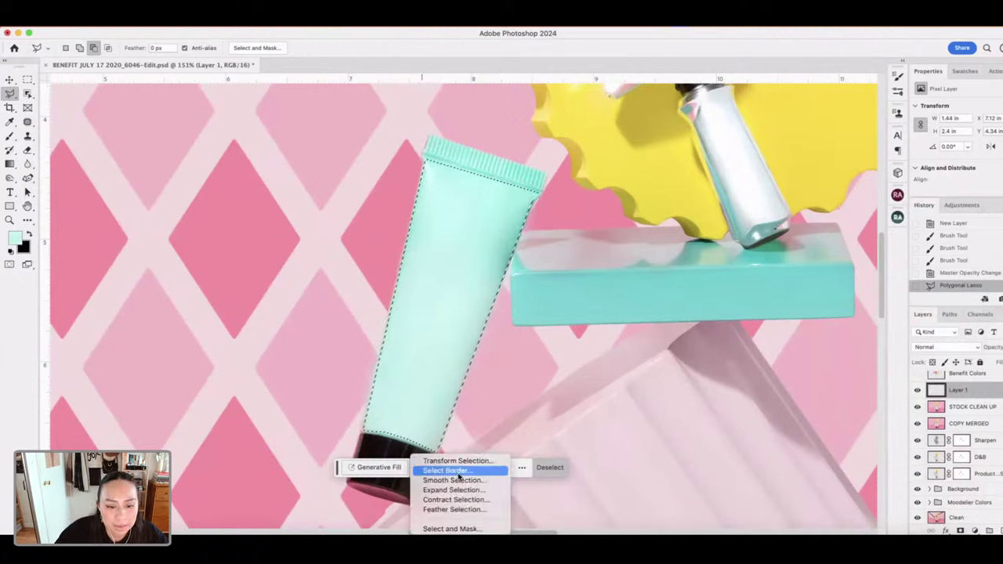
{"action": "left_click", "coordinate": [472, 511]}
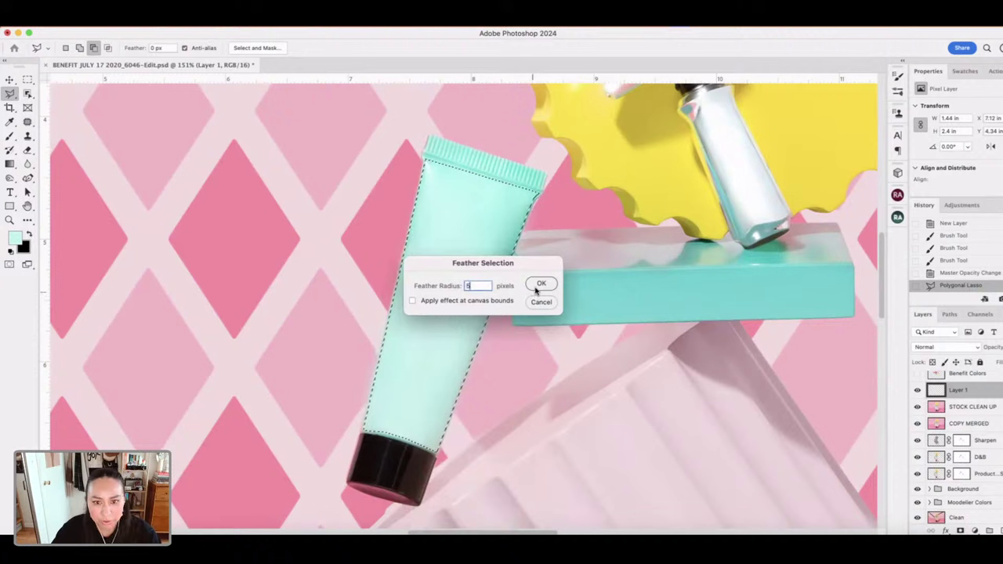
{"action": "left_click", "coordinate": [541, 284]}
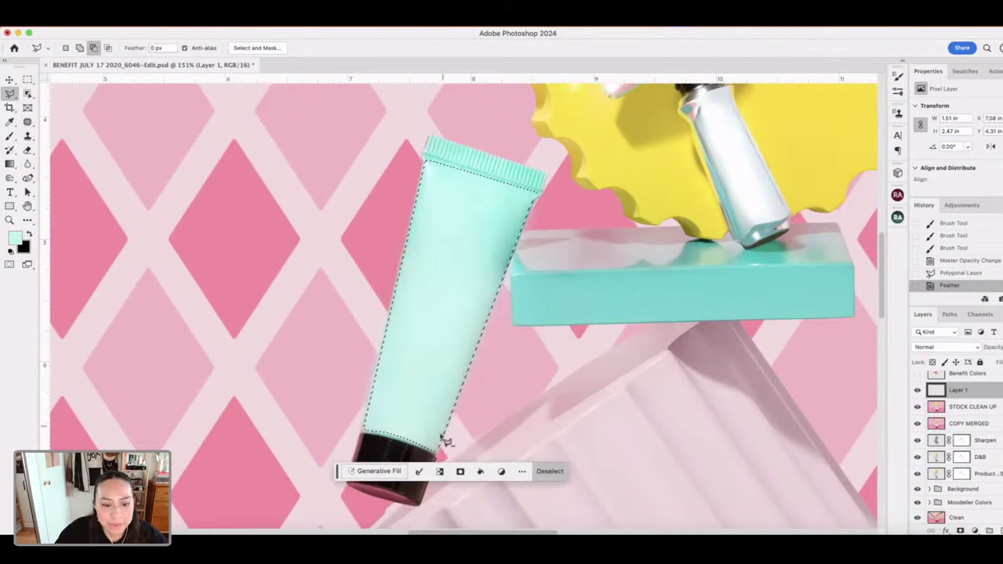
- Add 1% uniform, monochromatic noise to the selected tube area on Layer 1 and clear the selection
{"action": "left_click", "coordinate": [274, 16]}
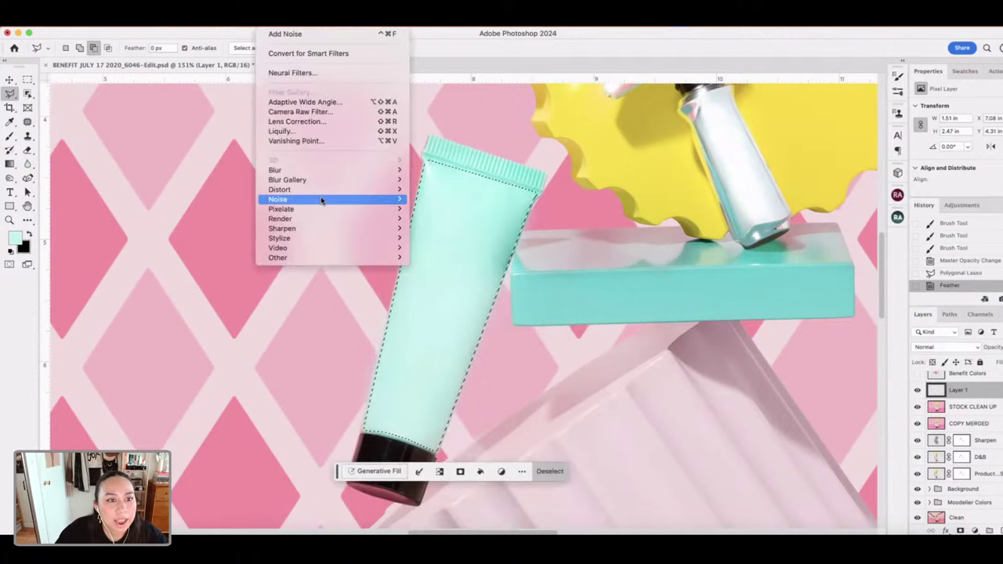
{"action": "mouse_move", "coordinate": [320, 199]}
{"action": "left_click", "coordinate": [438, 199]}
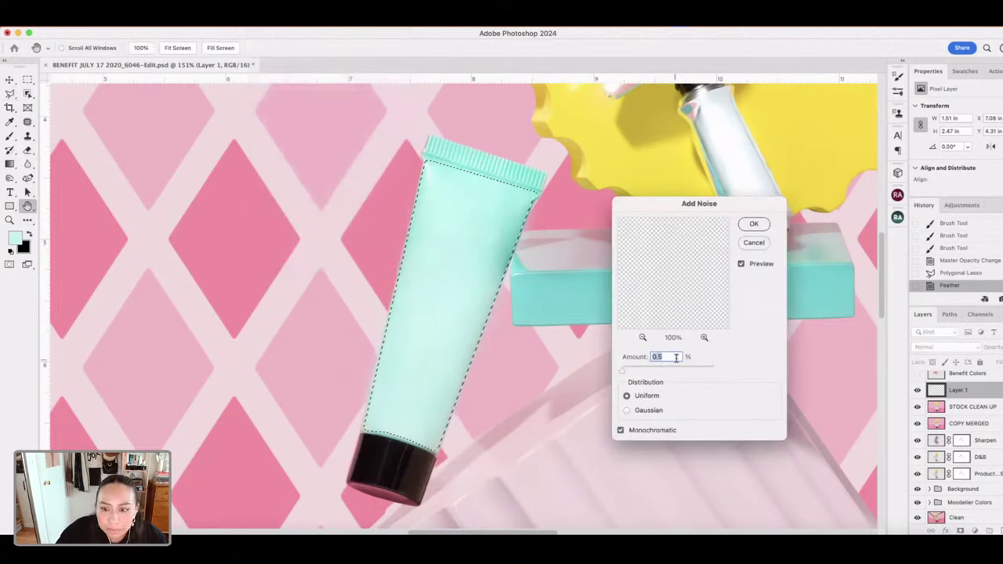
{"action": "type", "text": "1"}
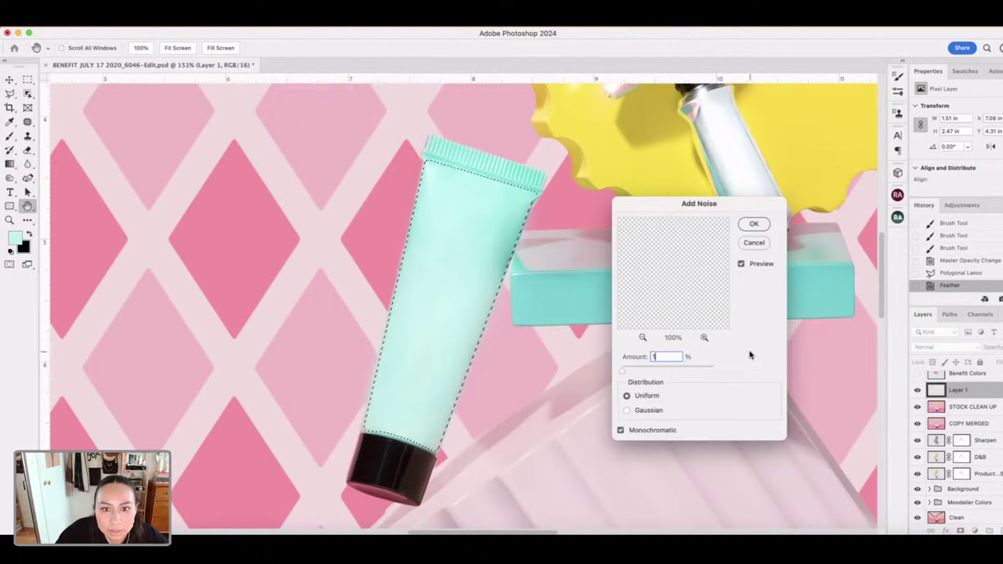
{"action": "left_click", "coordinate": [742, 266]}
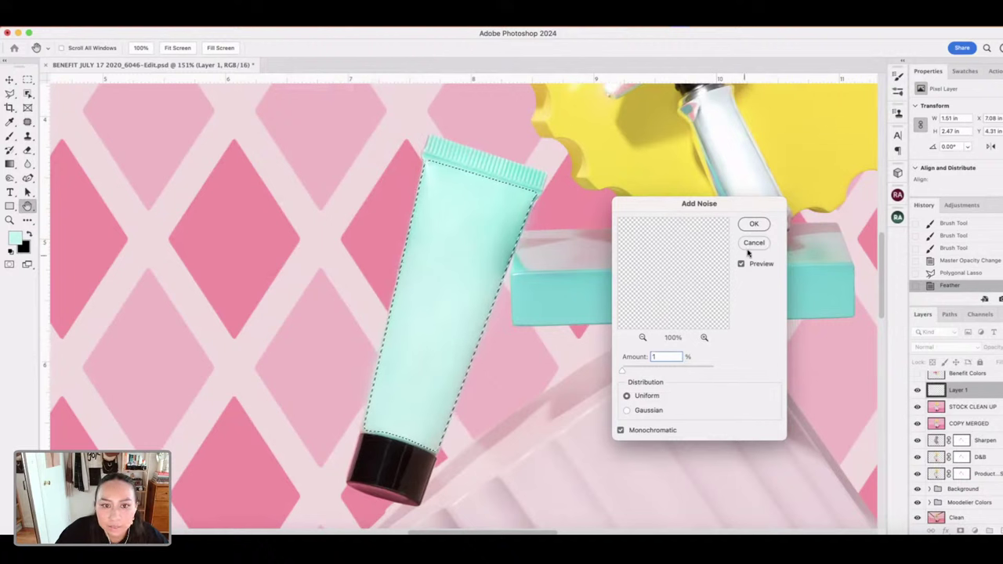
{"action": "left_click", "coordinate": [754, 225]}
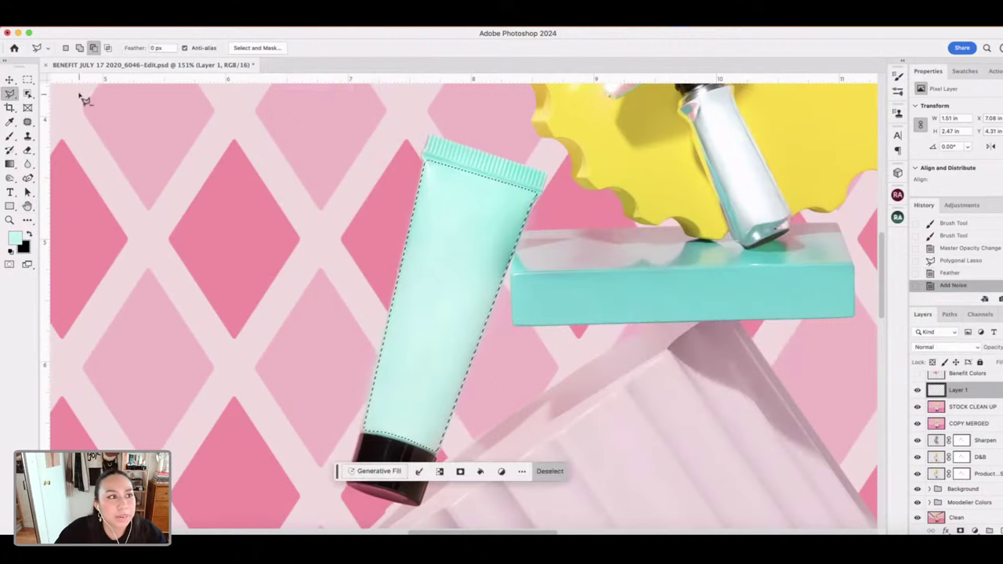
{"action": "left_click", "coordinate": [28, 79]}
{"action": "left_click", "coordinate": [304, 164]}
- Examine the painted tube within the whole composition and check the products standing on the pink floor
{"action": "scroll", "coordinate": [666, 274], "scroll_direction": "down", "scroll_amount": 6}
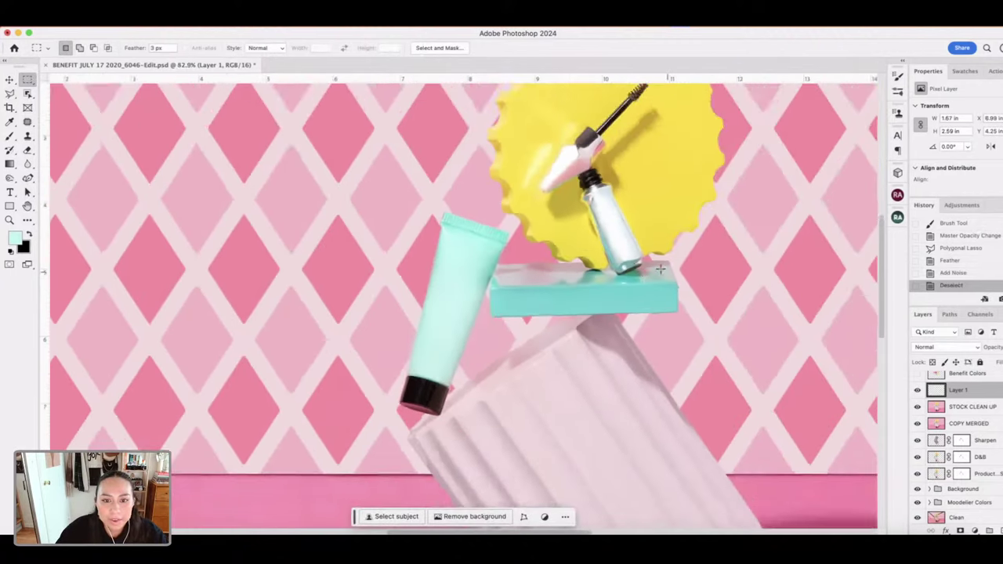
{"action": "scroll", "coordinate": [649, 271], "scroll_direction": "down", "scroll_amount": 2}
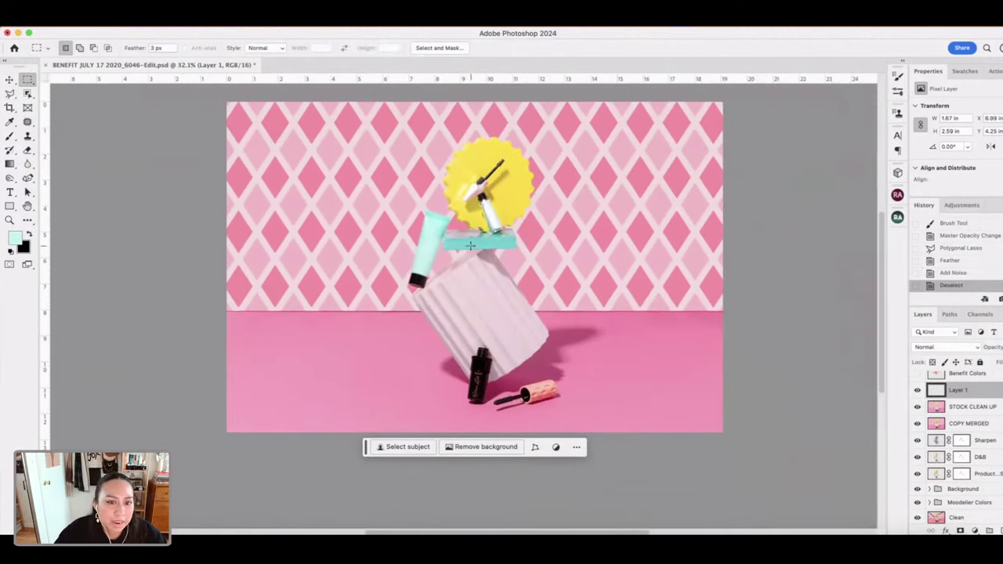
{"action": "scroll", "coordinate": [420, 200], "scroll_direction": "up", "scroll_amount": 2}
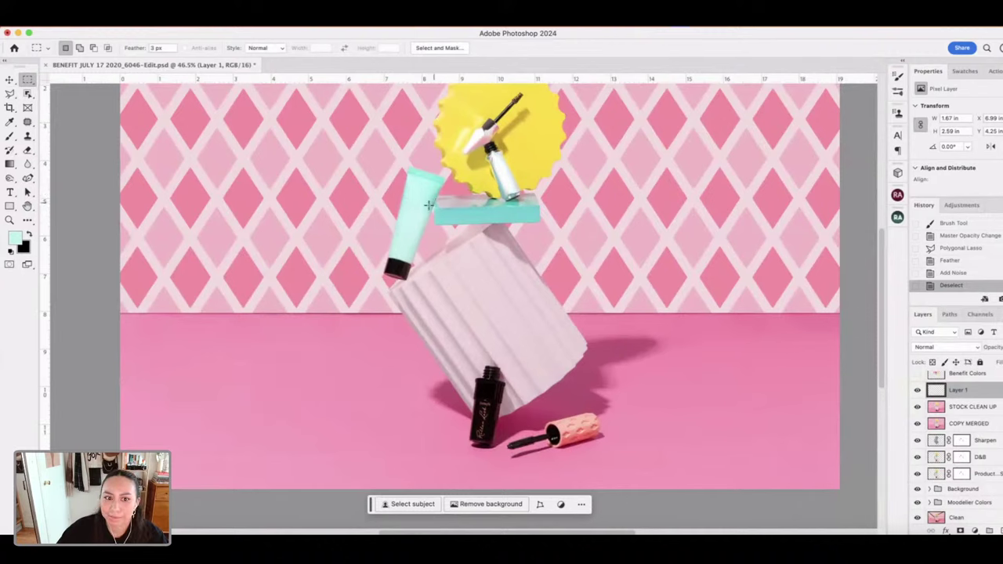
{"action": "scroll", "coordinate": [408, 262], "scroll_direction": "up", "scroll_amount": 2}
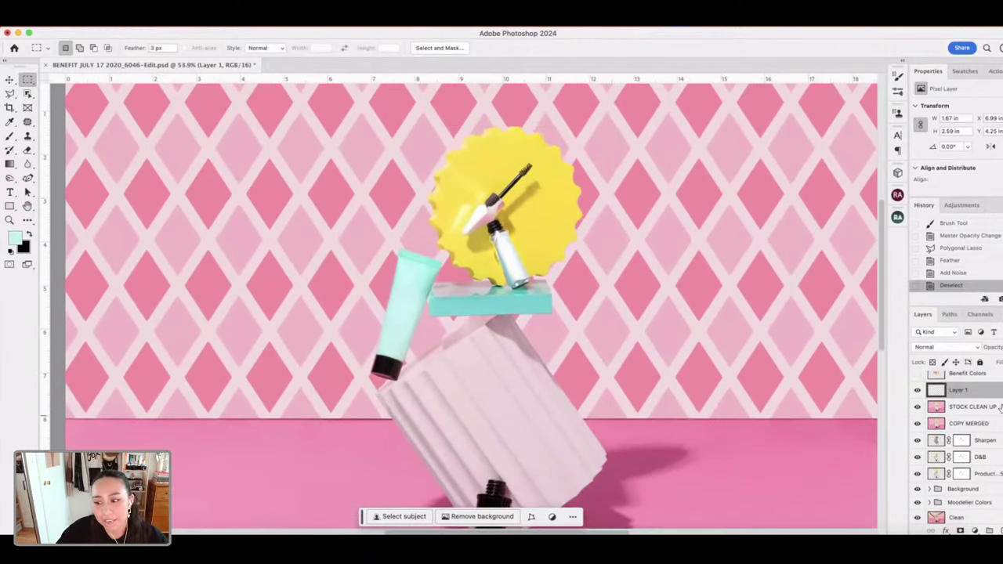
{"action": "scroll", "coordinate": [615, 332], "scroll_direction": "down", "scroll_amount": 3}
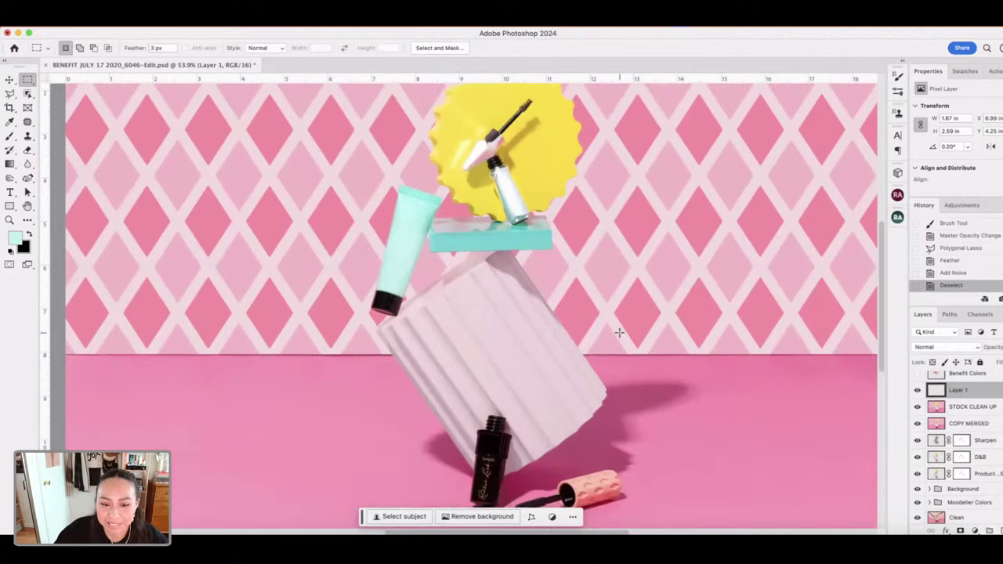
{"action": "scroll", "coordinate": [619, 333], "scroll_direction": "up", "scroll_amount": 2}
{"action": "scroll", "coordinate": [878, 411], "scroll_direction": "down", "scroll_amount": 1}
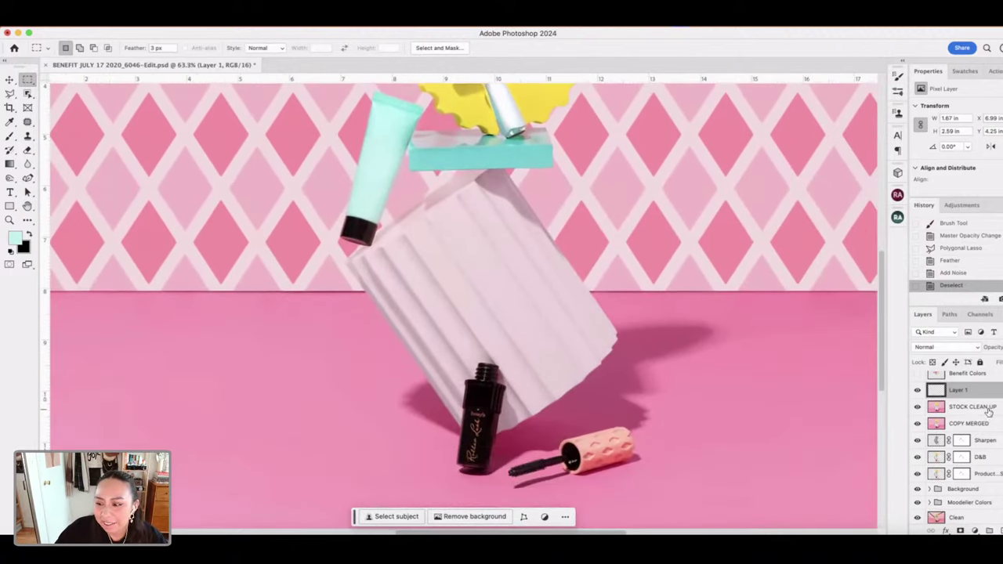
- On the STOCK CLEAN UP layer, erase the benefit Roller Lash lettering from the black mascara bottle with the Remove tool
{"action": "left_click", "coordinate": [972, 407]}
{"action": "scroll", "coordinate": [580, 362], "scroll_direction": "up", "scroll_amount": 3}
{"action": "scroll", "coordinate": [586, 358], "scroll_direction": "up", "scroll_amount": 3}
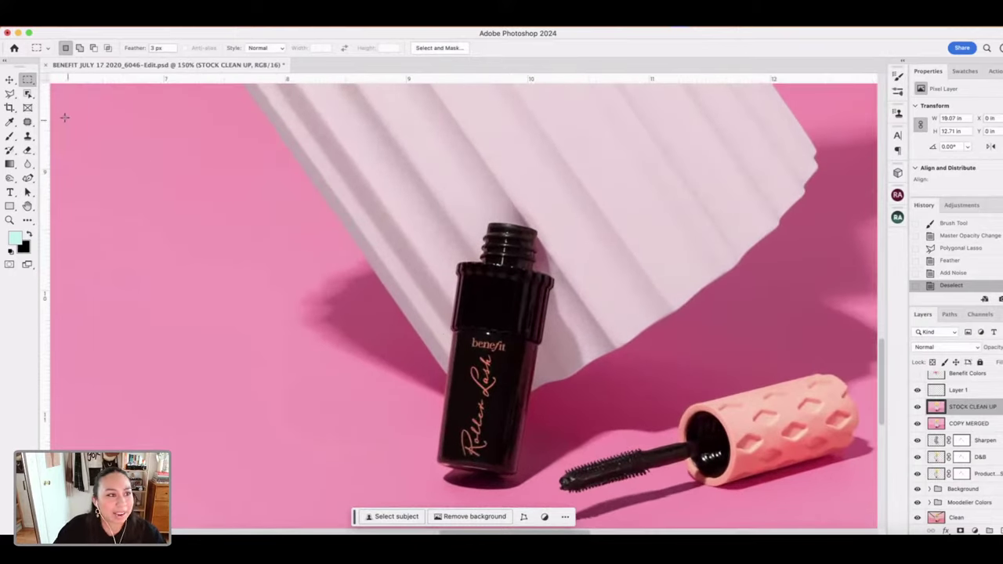
{"action": "left_click_drag", "start_coordinate": [25, 123], "coordinate": [80, 134]}
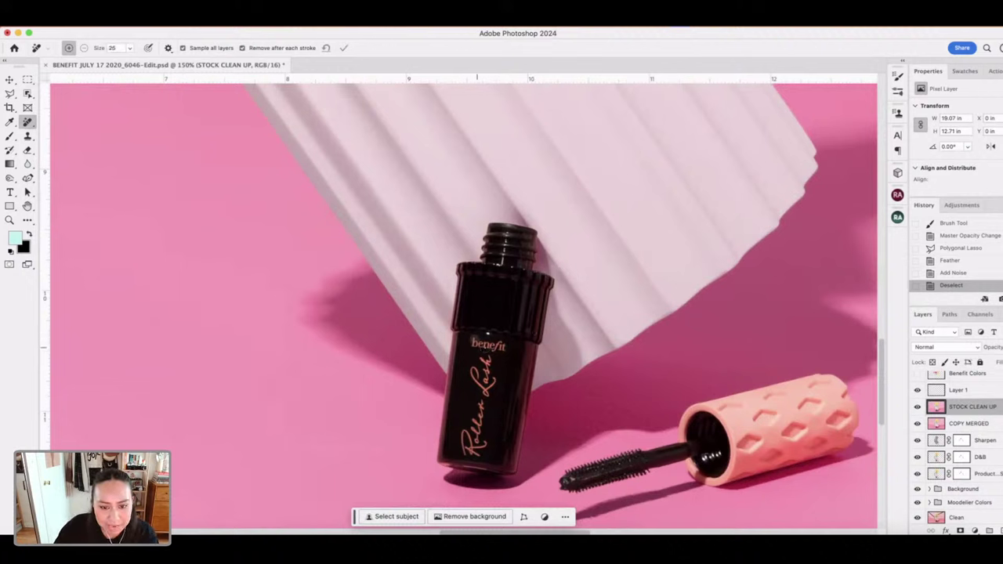
{"action": "left_click_drag", "start_coordinate": [475, 343], "coordinate": [507, 346]}
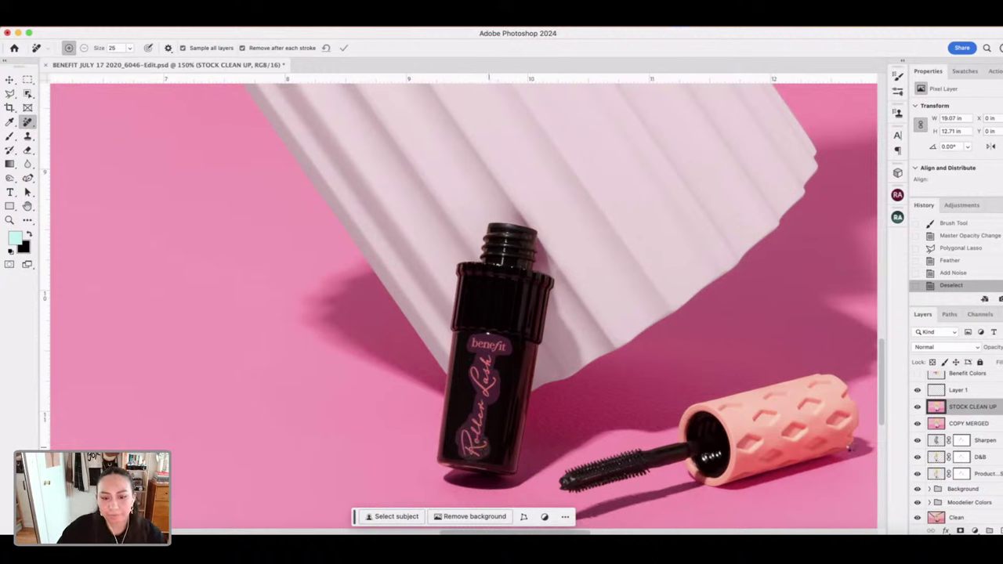
{"action": "left_click", "coordinate": [534, 265]}
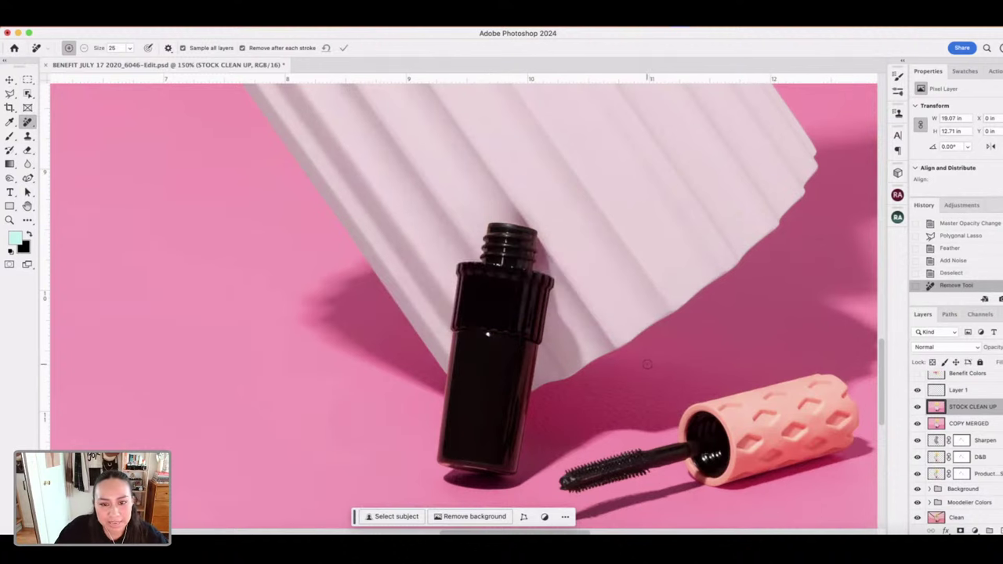
- Remove the small bright spot just below the black mascara bottle's collar
{"action": "scroll", "coordinate": [647, 364], "scroll_direction": "down", "scroll_amount": 2}
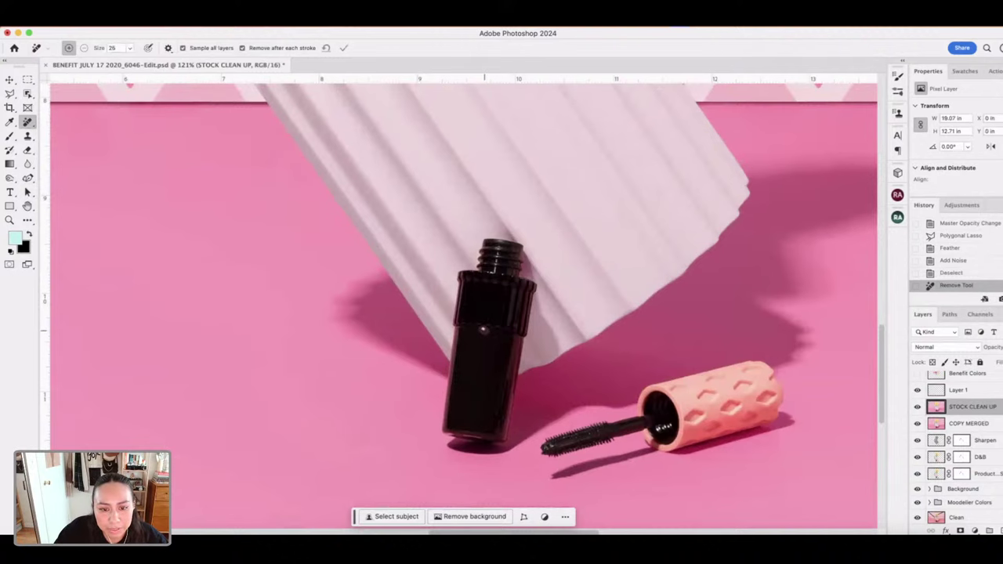
{"action": "left_click", "coordinate": [716, 332]}
{"action": "scroll", "coordinate": [616, 292], "scroll_direction": "down", "scroll_amount": 2}
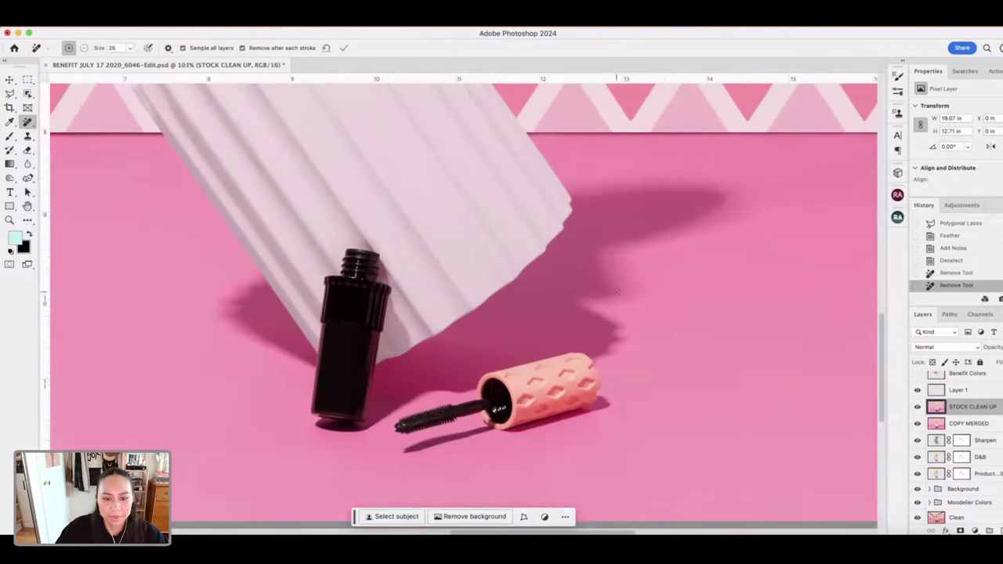
{"action": "scroll", "coordinate": [616, 292], "scroll_direction": "down", "scroll_amount": 10}
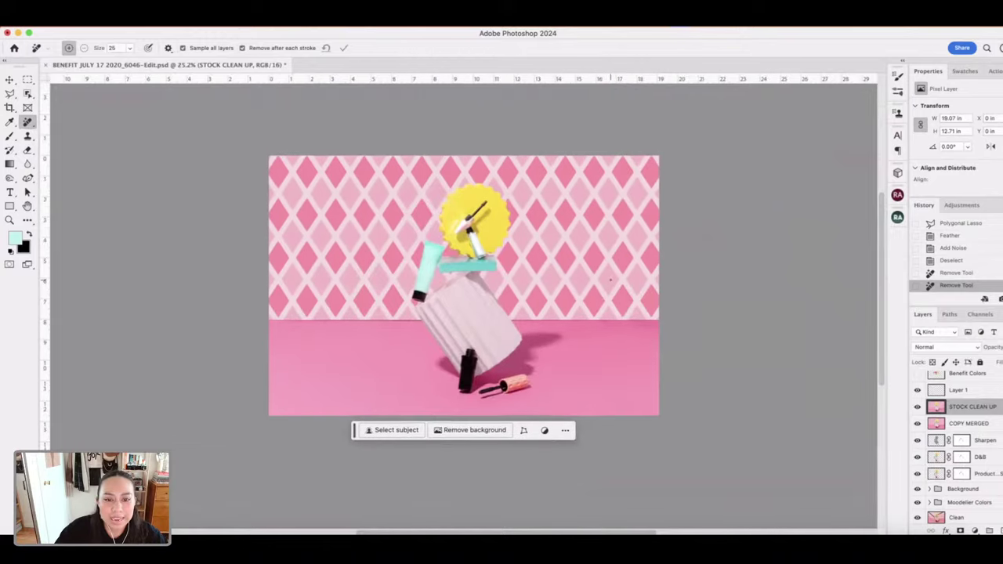
{"action": "scroll", "coordinate": [611, 279], "scroll_direction": "up", "scroll_amount": 3}
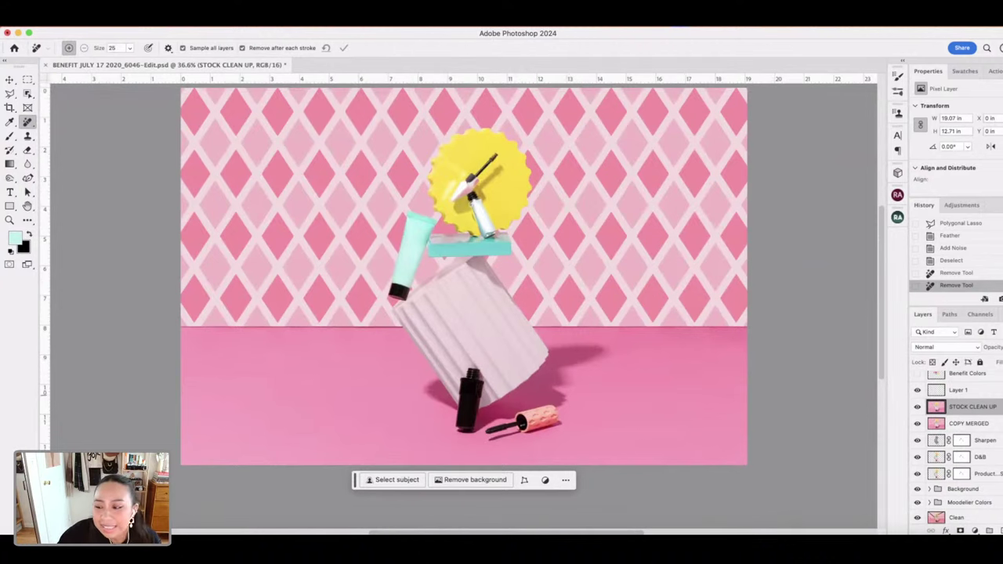
- Switch to Finder's BENEFIT folder and open BENEFIT JULY 17 2020_6129-Edit.psb in Photoshop 2024
{"action": "key", "text": "super+Tab"}
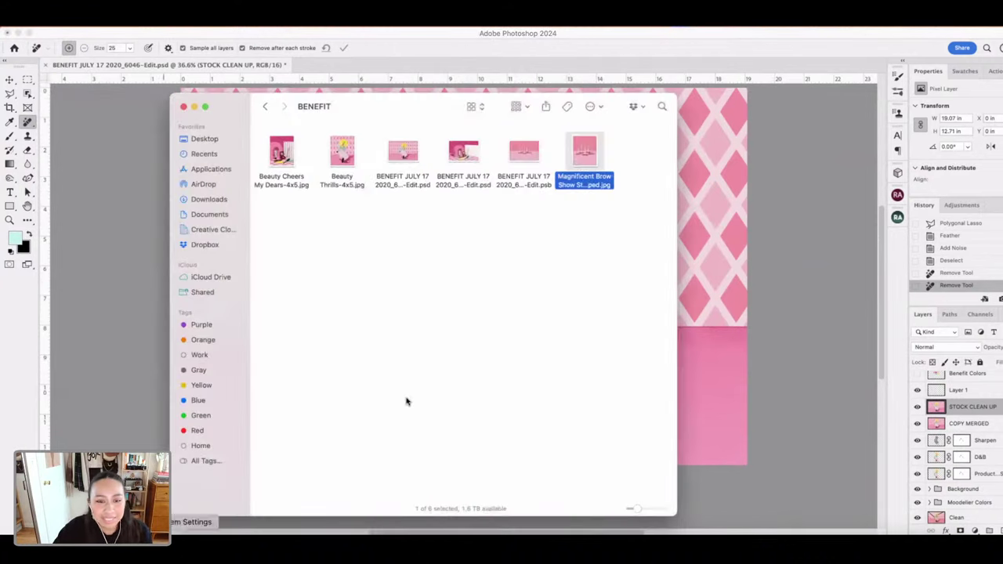
{"action": "left_click", "coordinate": [457, 259]}
{"action": "left_click", "coordinate": [281, 159]}
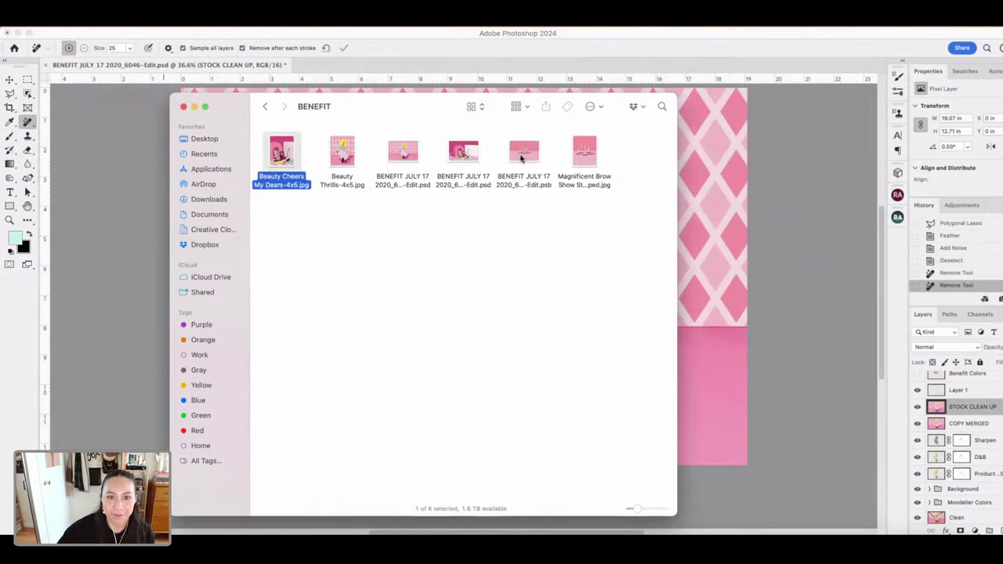
{"action": "left_click", "coordinate": [494, 155]}
{"action": "left_click", "coordinate": [523, 155]}
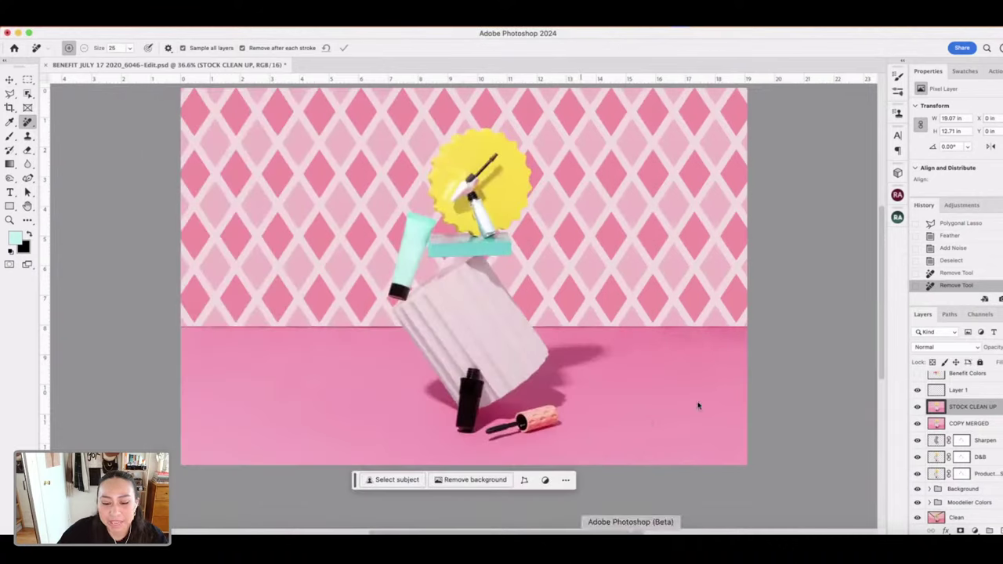
{"action": "left_click", "coordinate": [623, 529]}
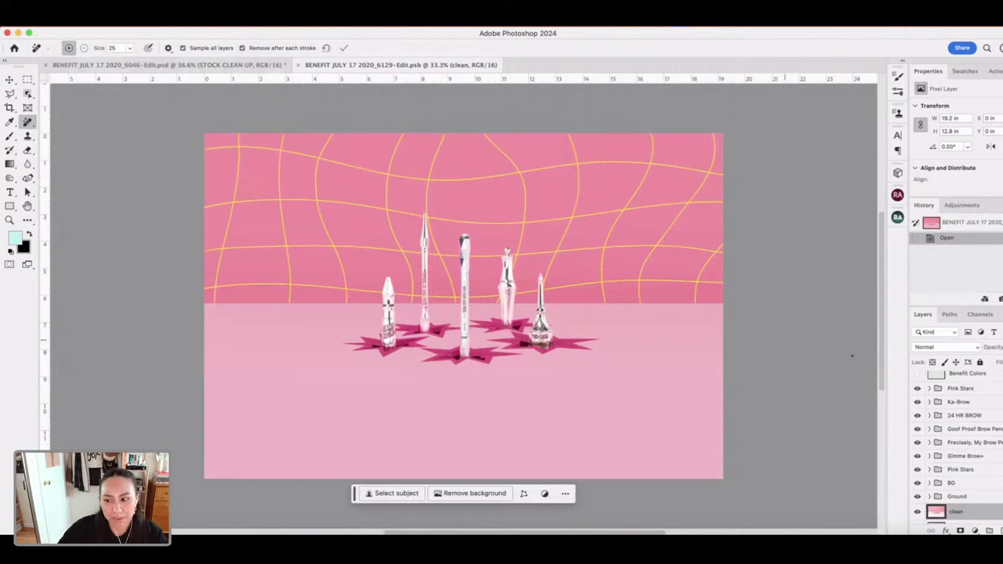
- Paste a merged copy of the whole canvas as a new layer above the uppermost Pink Stars group
{"action": "scroll", "coordinate": [989, 427], "scroll_direction": "up", "scroll_amount": 1}
{"action": "left_click", "coordinate": [988, 396]}
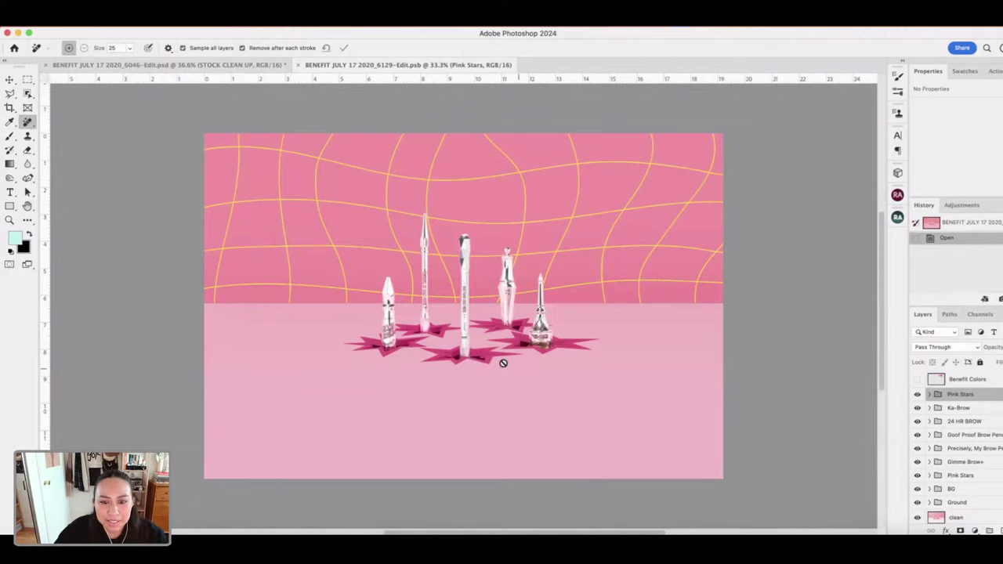
{"action": "scroll", "coordinate": [503, 362], "scroll_direction": "up", "scroll_amount": 3}
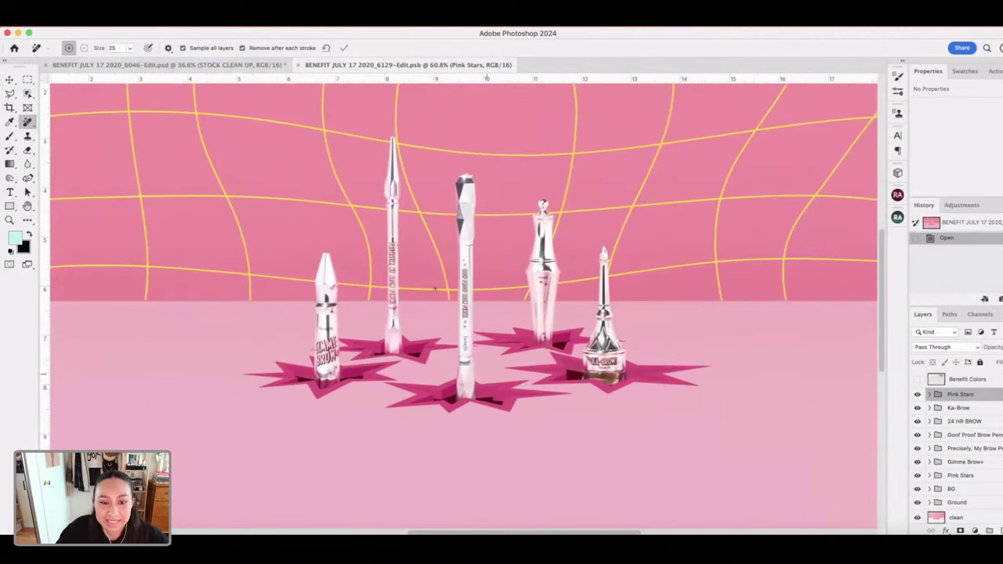
{"action": "scroll", "coordinate": [476, 302], "scroll_direction": "up", "scroll_amount": 1}
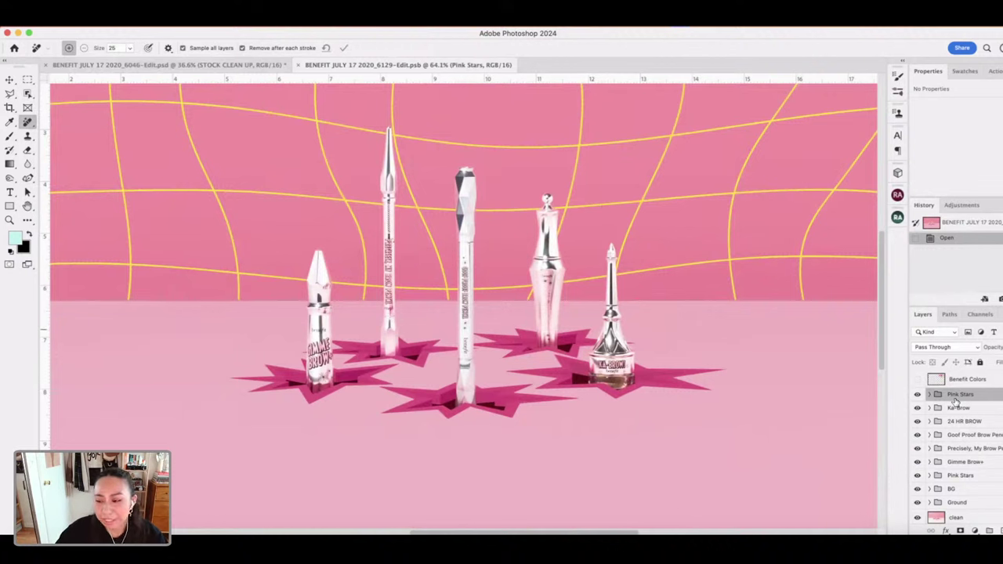
{"action": "key", "text": "super+a"}
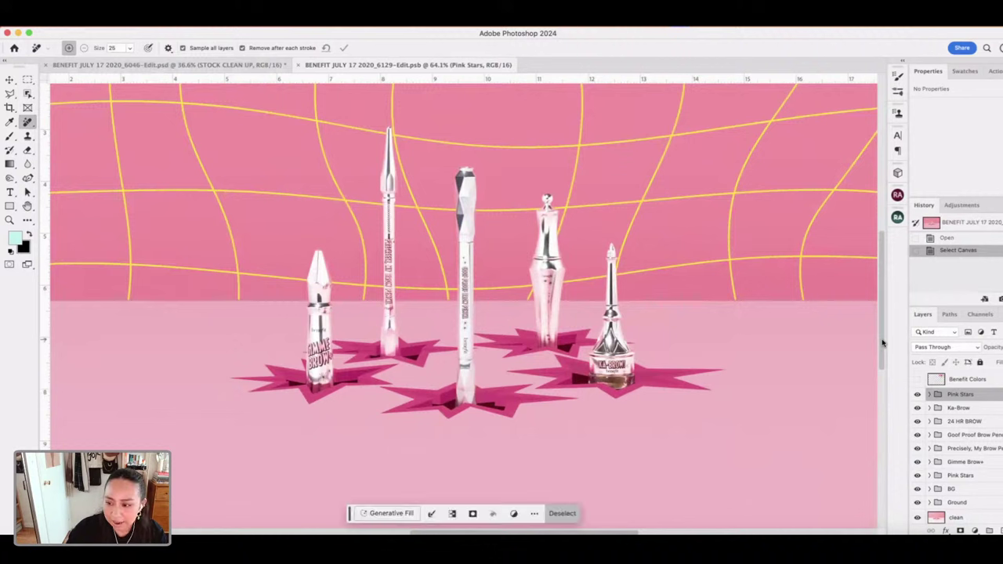
{"action": "key", "text": "super+v"}
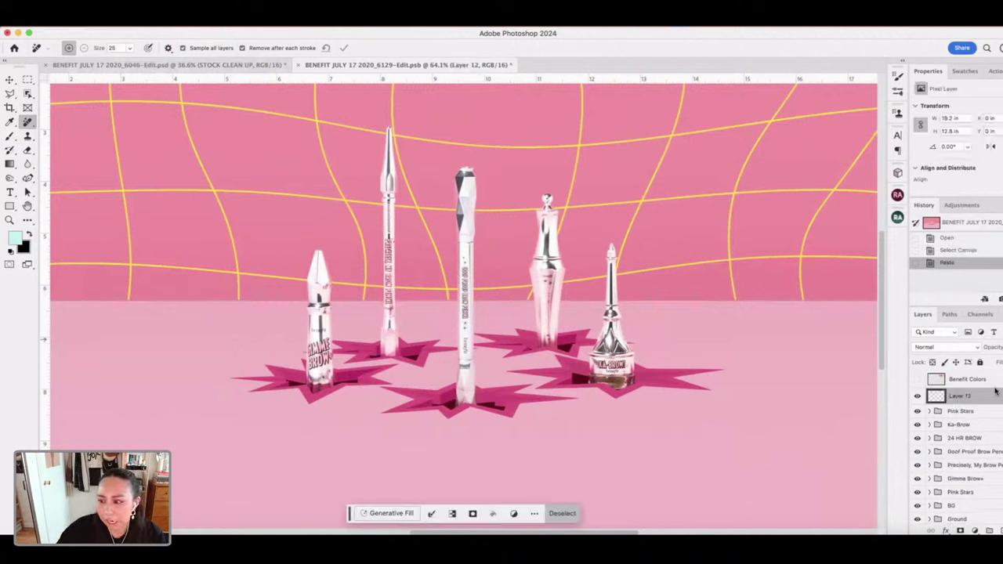
- Rename the pasted layer to COPY MERGED
{"action": "double_click", "coordinate": [960, 396]}
{"action": "type", "text": "COPY"}
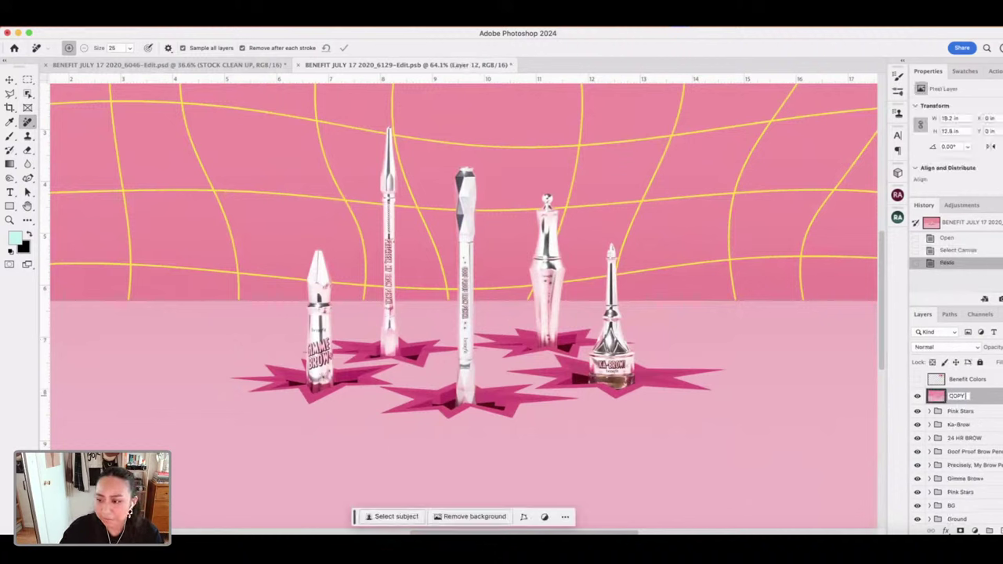
{"action": "type", "text": " MERGED"}
{"action": "key", "text": "Return"}
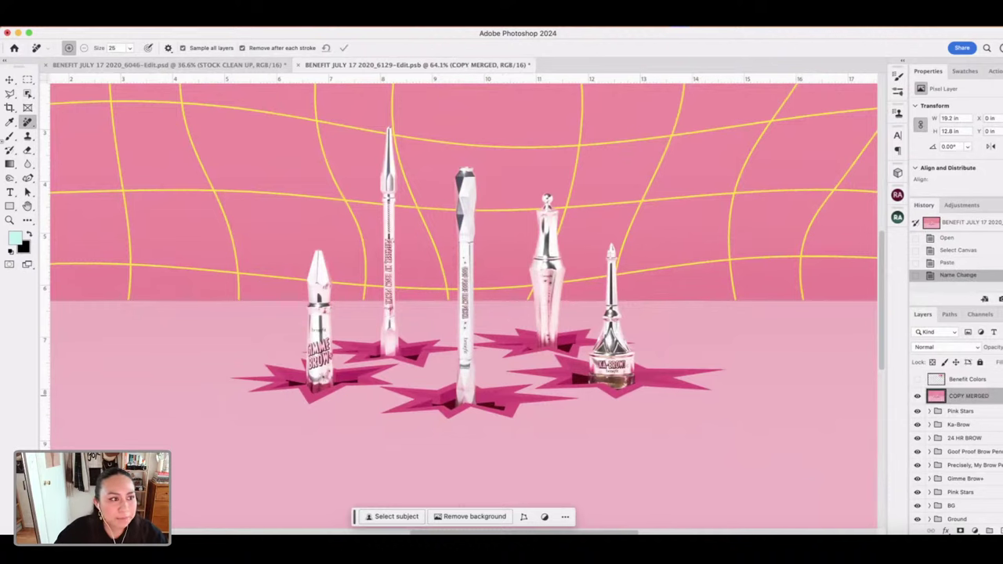
- Outline the KA-BROW! benefit label on the small jar with the Polygonal Lasso and run Generative Fill without a prompt
{"action": "key", "text": "super+equal"}
{"action": "key", "text": "l"}
{"action": "key", "text": "super+equal"}
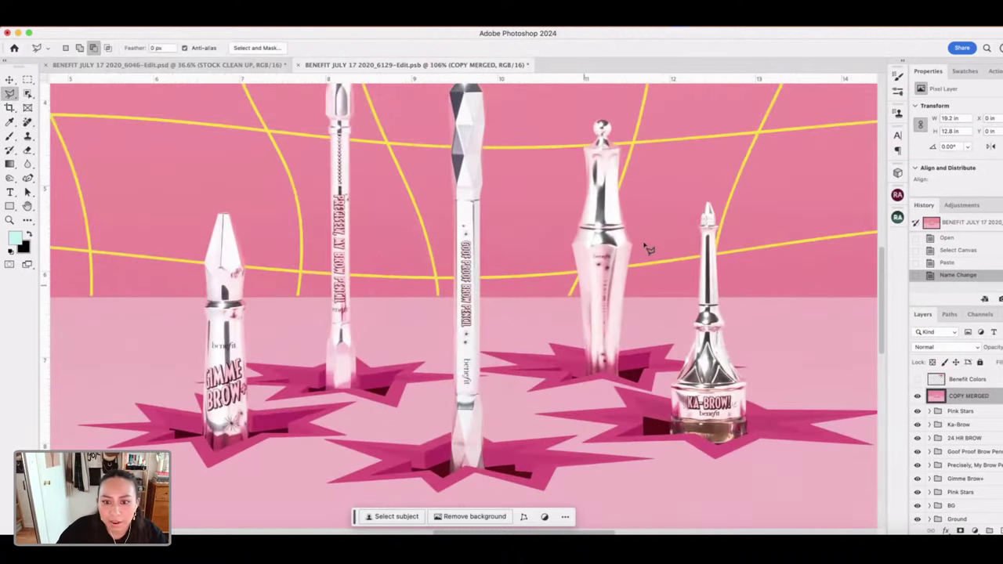
{"action": "scroll", "coordinate": [671, 286], "scroll_direction": "right", "scroll_amount": 5}
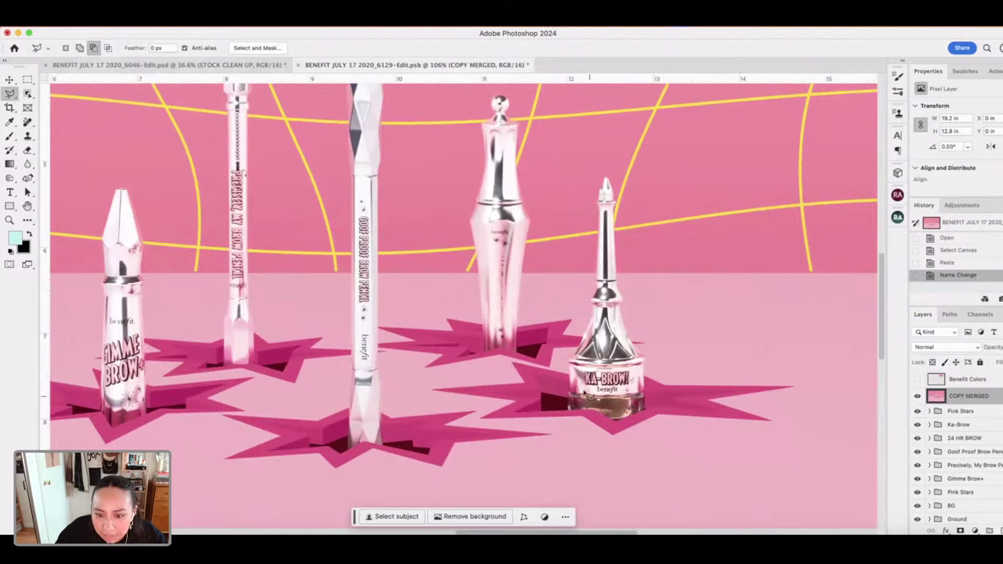
{"action": "mouse_move", "coordinate": [583, 387]}
{"action": "left_mouse_down"}
{"action": "mouse_move", "coordinate": [618, 402]}
{"action": "mouse_move", "coordinate": [638, 378]}
{"action": "mouse_move", "coordinate": [571, 373]}
{"action": "mouse_move", "coordinate": [578, 384]}
{"action": "left_mouse_up"}
{"action": "left_click", "coordinate": [533, 408]}
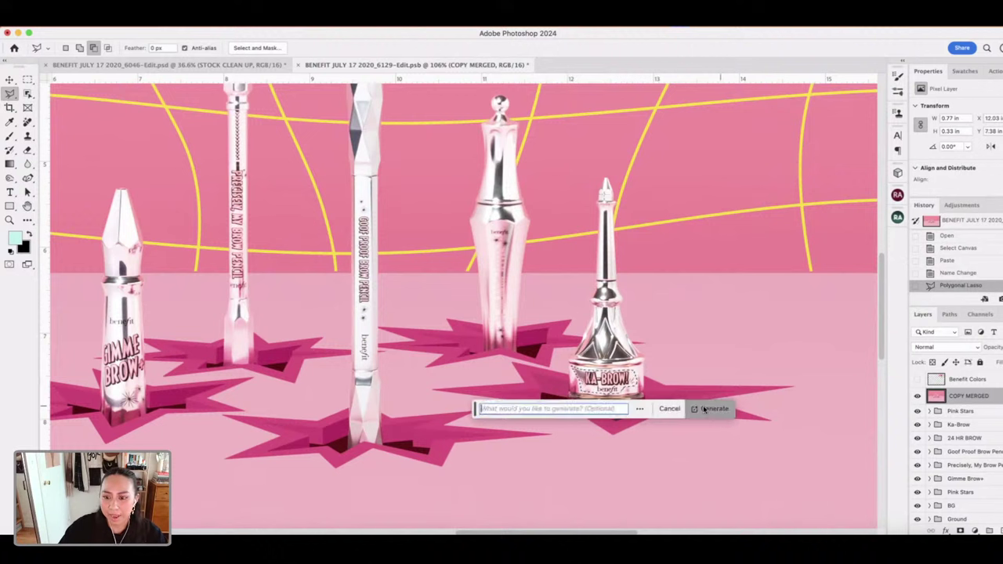
{"action": "left_click", "coordinate": [703, 409]}
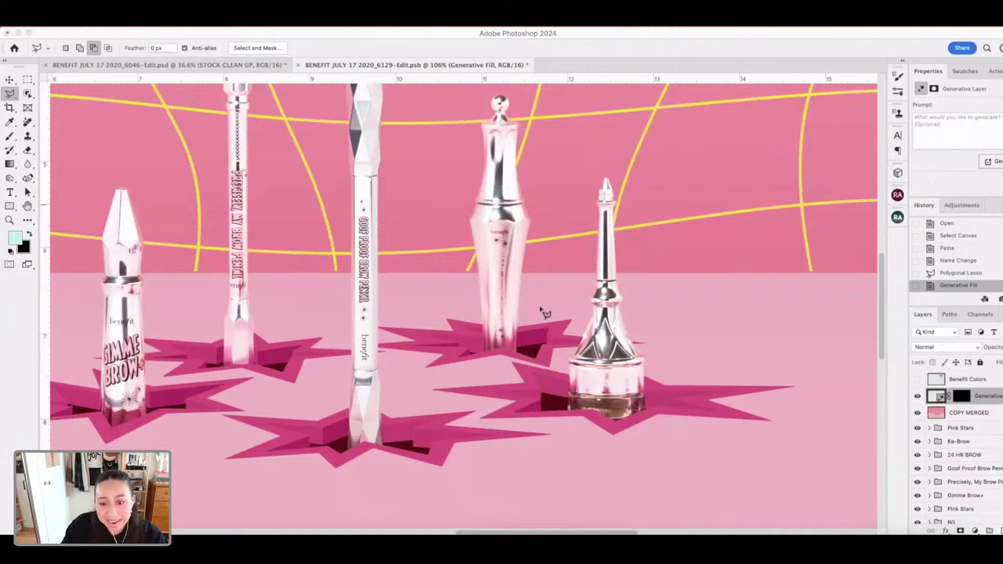
- Compare the generated variations for the Ka-Brow jar's label area and keep the third one
{"action": "left_click", "coordinate": [989, 394]}
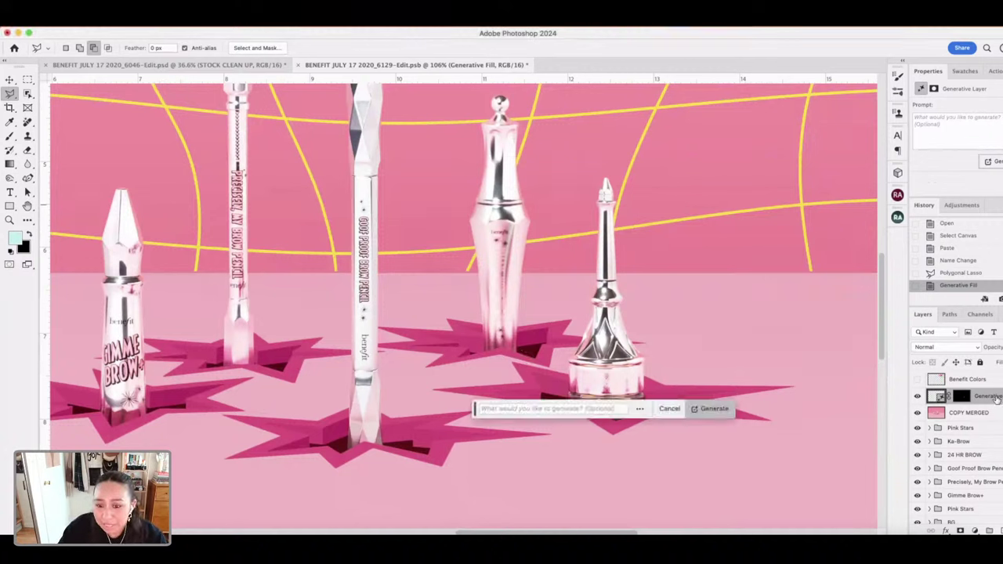
{"action": "left_click", "coordinate": [618, 409]}
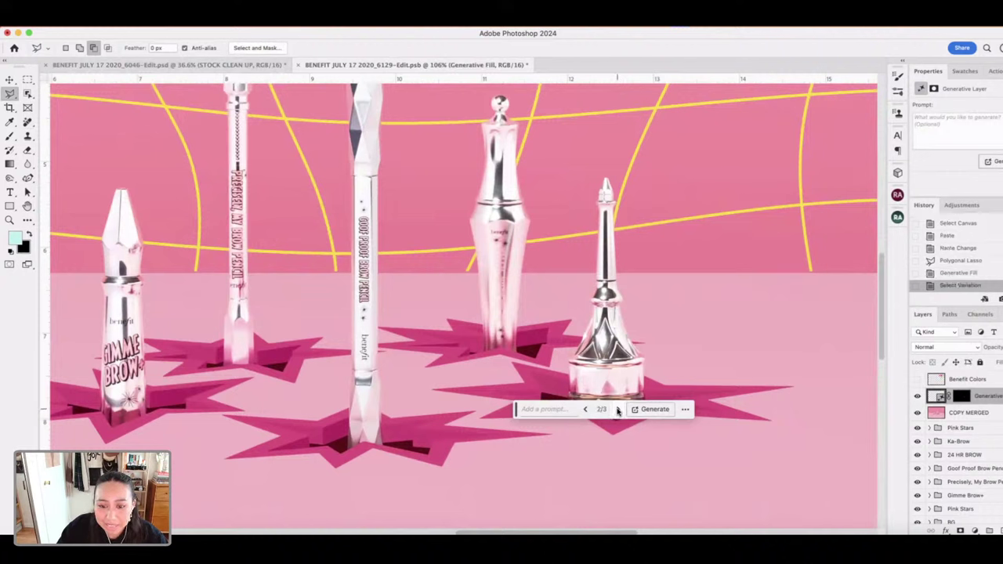
{"action": "left_click", "coordinate": [618, 409]}
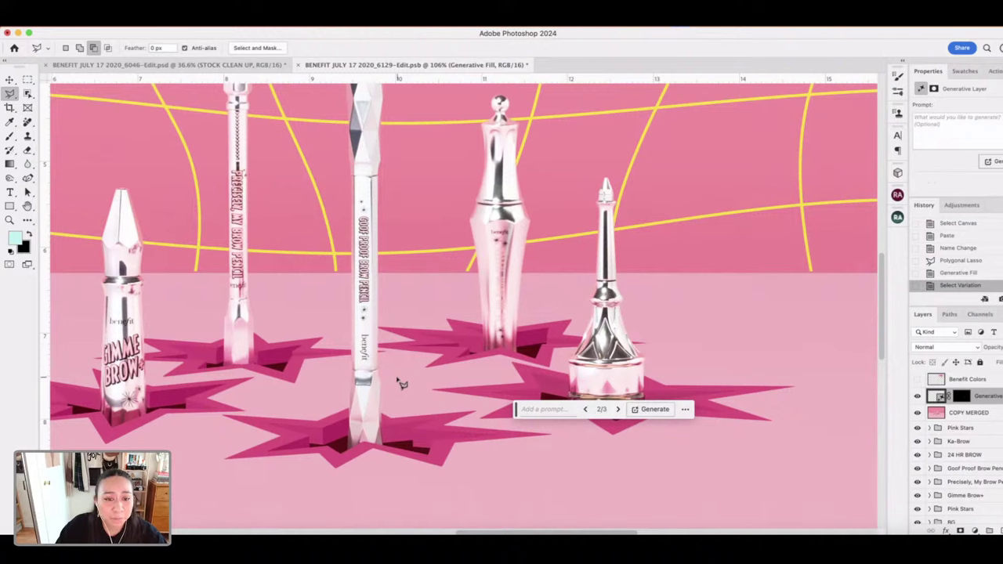
{"action": "scroll", "coordinate": [401, 382], "scroll_direction": "down", "scroll_amount": 3}
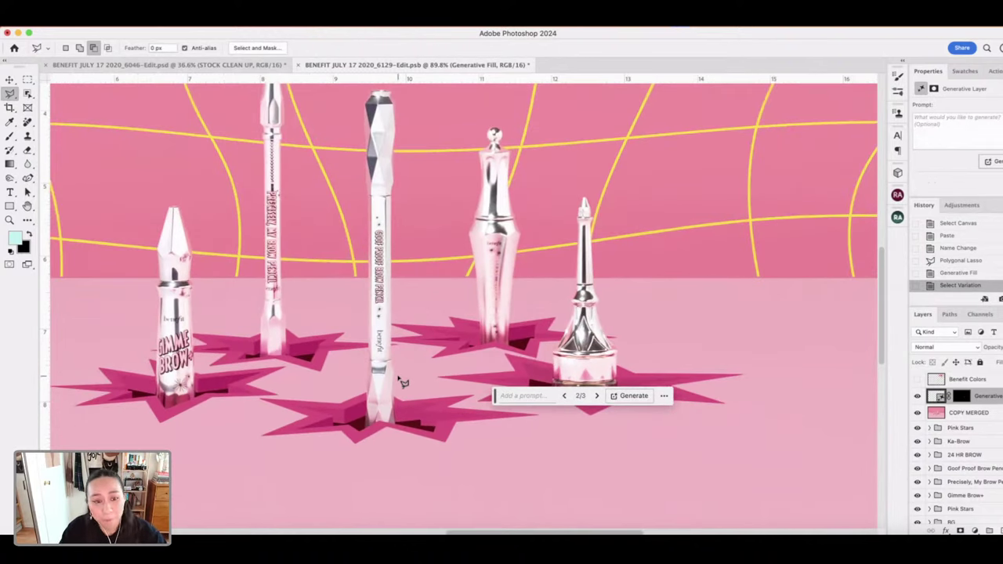
{"action": "left_click", "coordinate": [596, 396]}
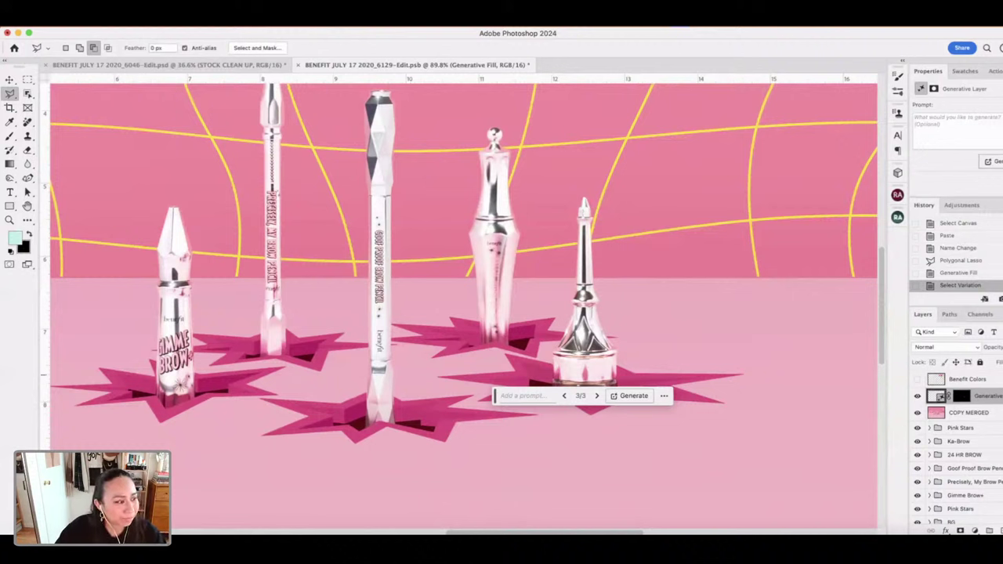
{"action": "key", "text": "super+Tab"}
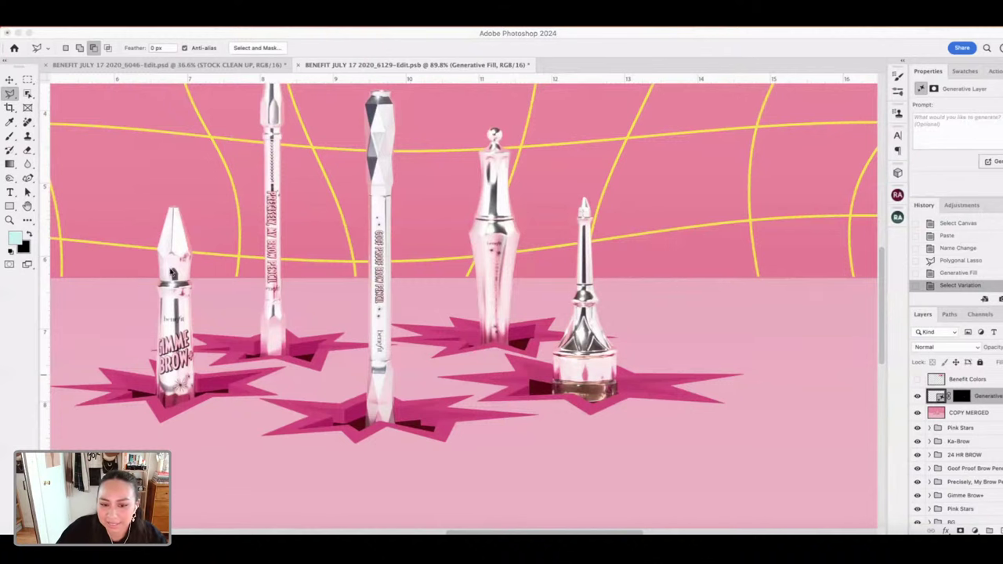
- Lasso the benefit lettering and stars on the faceted bottle beside the Ka-Brow jar and replace them with an unprompted Generative Fill
{"action": "scroll", "coordinate": [537, 246], "scroll_direction": "down", "scroll_amount": 1}
{"action": "scroll", "coordinate": [499, 336], "scroll_direction": "up", "scroll_amount": 3}
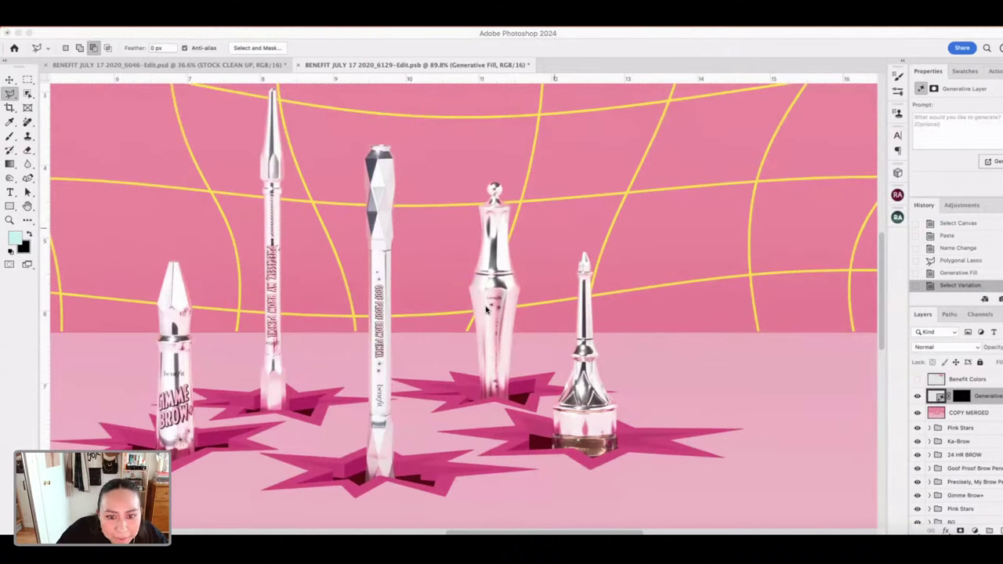
{"action": "left_click", "coordinate": [486, 307]}
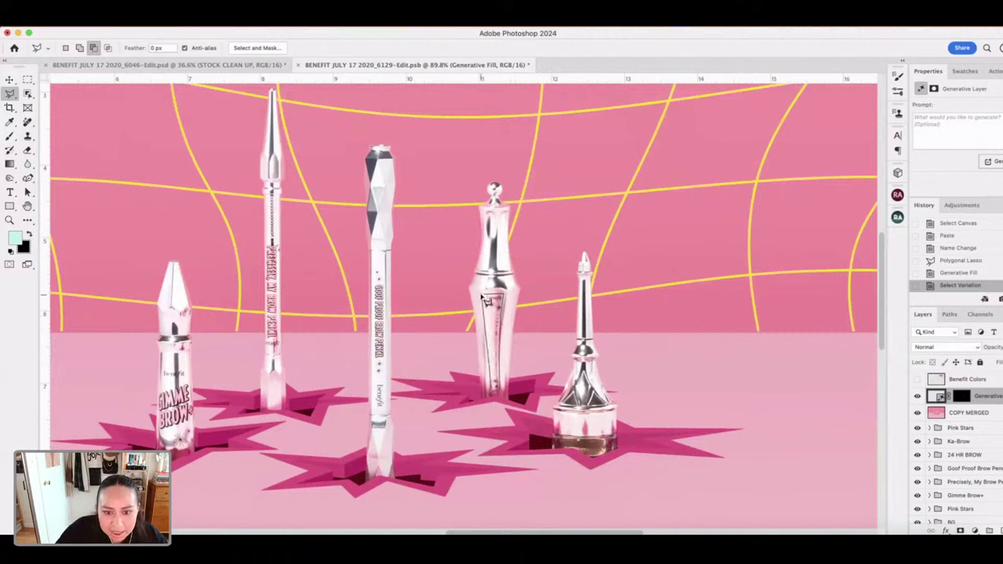
{"action": "double_click", "coordinate": [488, 302]}
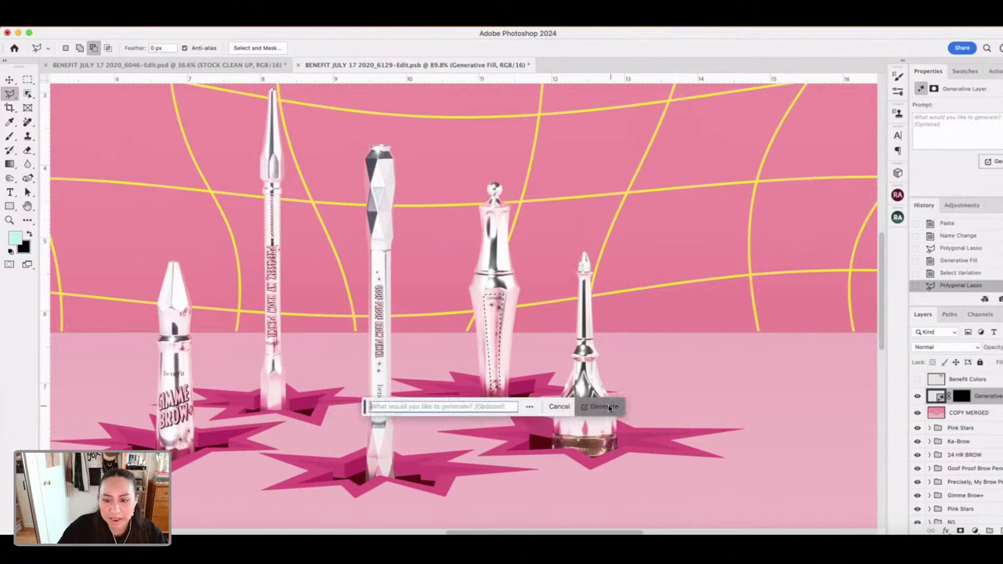
{"action": "left_click", "coordinate": [602, 405]}
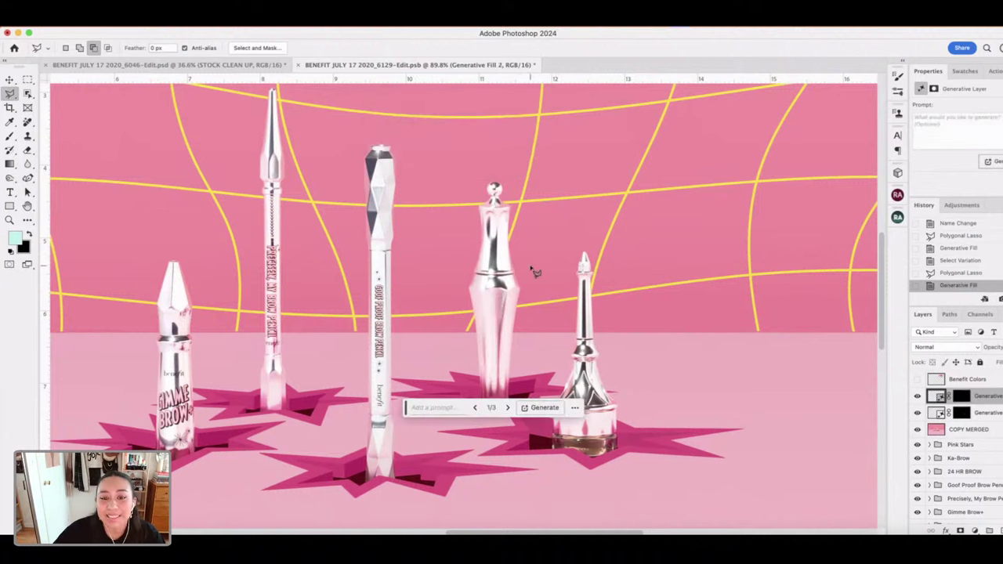
- Compare the three generated variations on the faceted bottle up close and return to the first one
{"action": "left_click", "coordinate": [507, 407]}
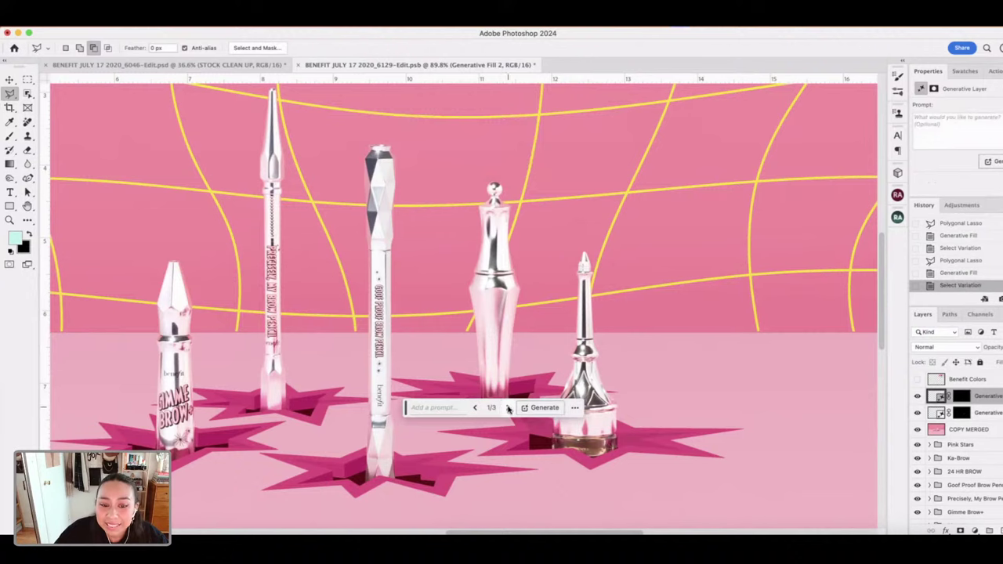
{"action": "left_click", "coordinate": [507, 408]}
{"action": "left_click", "coordinate": [507, 407]}
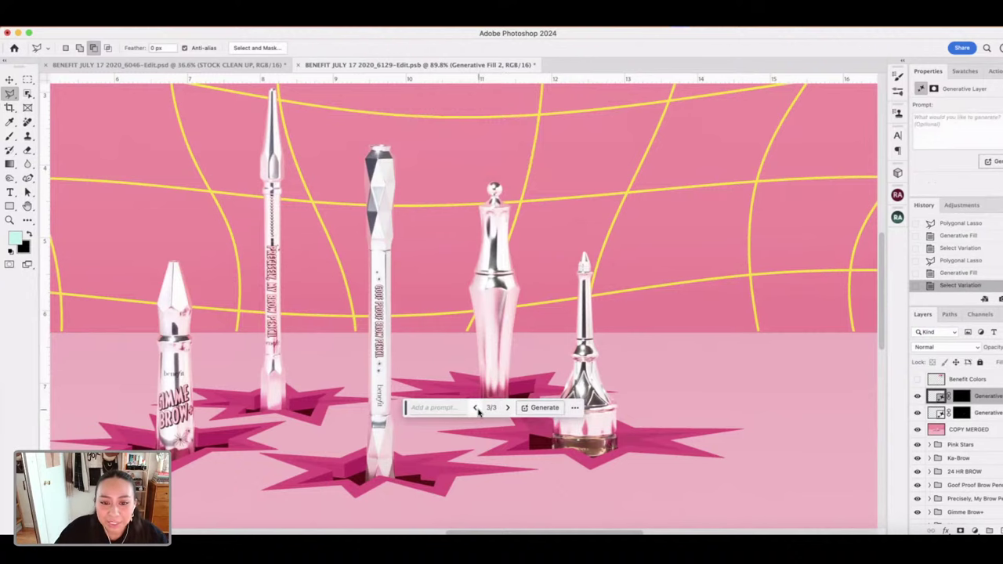
{"action": "left_click", "coordinate": [476, 408]}
{"action": "left_click", "coordinate": [476, 407]}
{"action": "scroll", "coordinate": [463, 302], "scroll_direction": "up", "scroll_amount": 3}
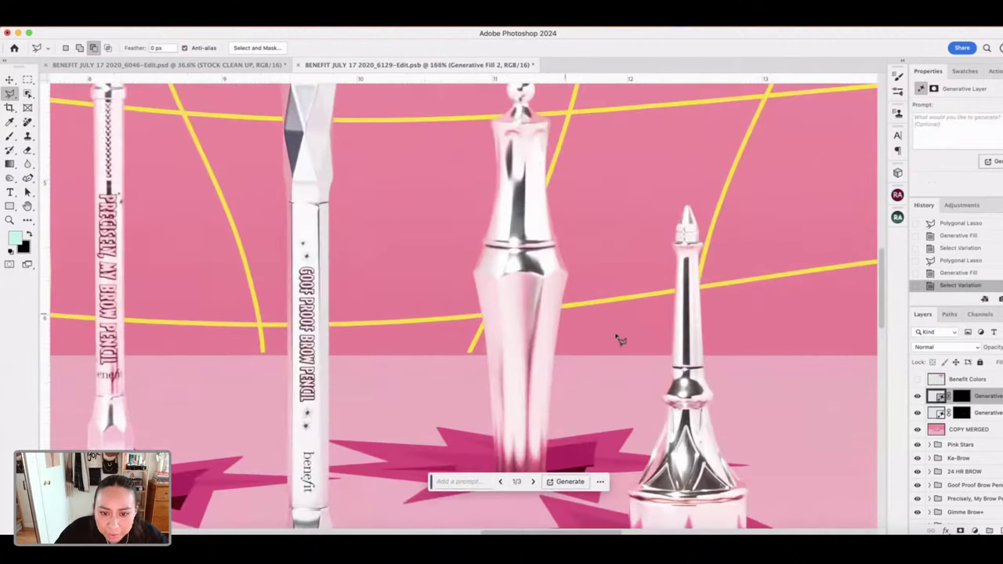
{"action": "scroll", "coordinate": [557, 318], "scroll_direction": "up", "scroll_amount": 2}
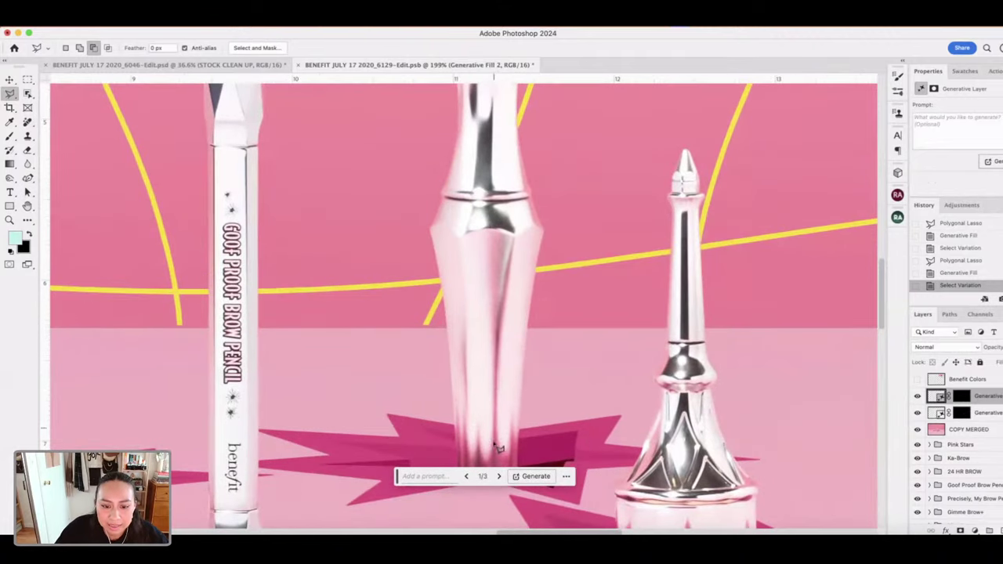
{"action": "left_click", "coordinate": [498, 475]}
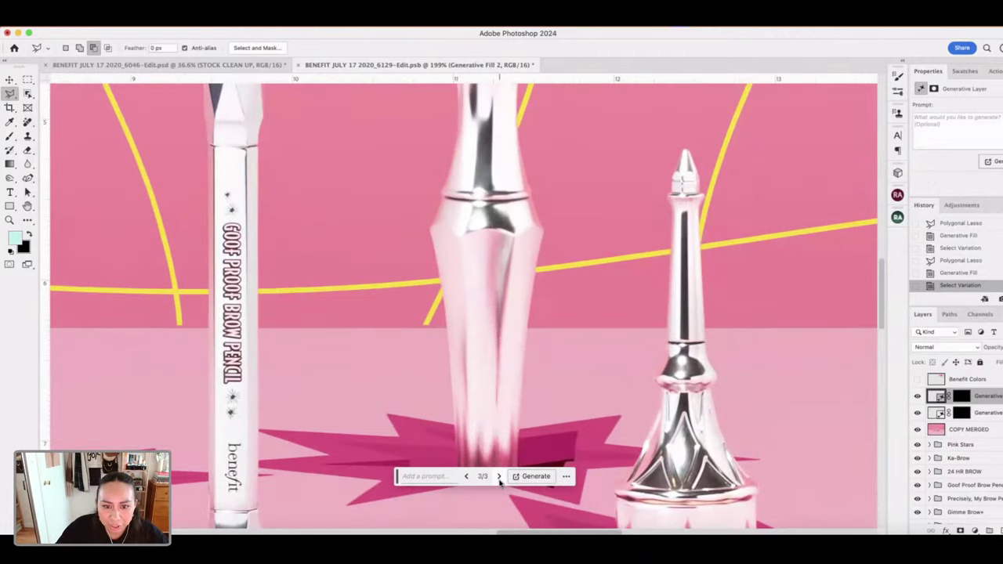
{"action": "left_click", "coordinate": [498, 476]}
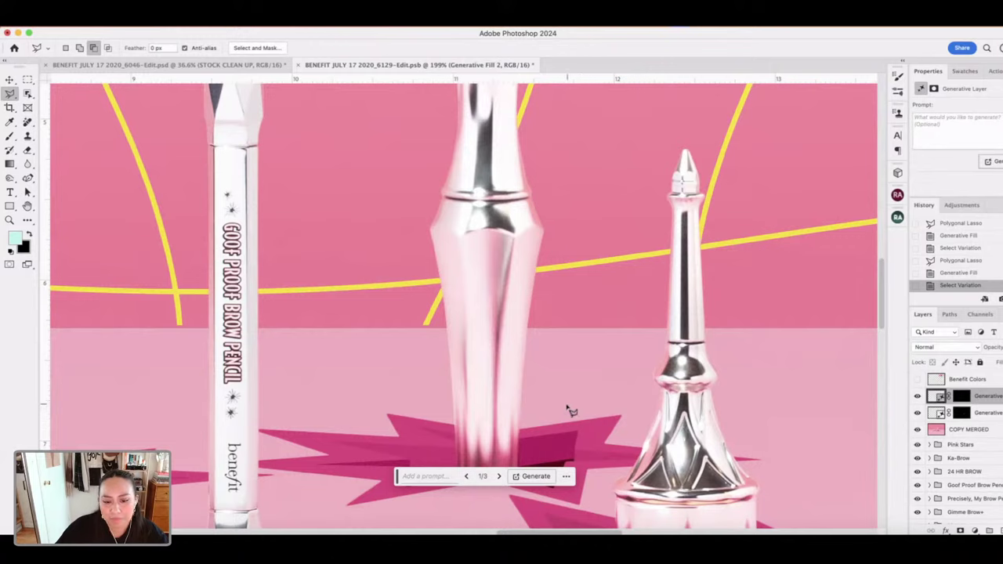
- Select the GOOF PROOF BROW PENCIL lettering and its stars on the central pencil with the Polygonal Lasso
{"action": "scroll", "coordinate": [571, 411], "scroll_direction": "down", "scroll_amount": 3}
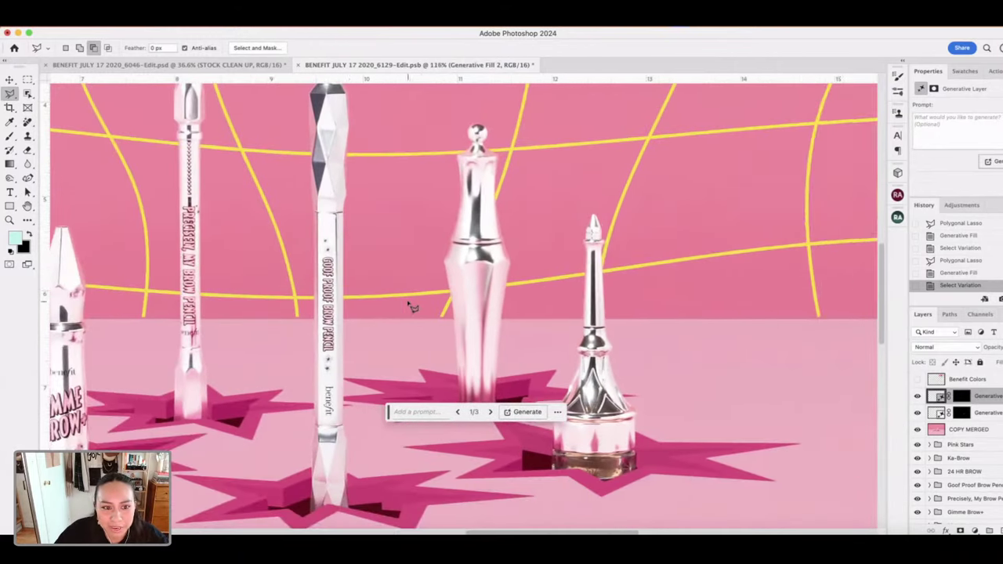
{"action": "scroll", "coordinate": [411, 307], "scroll_direction": "left", "scroll_amount": 2}
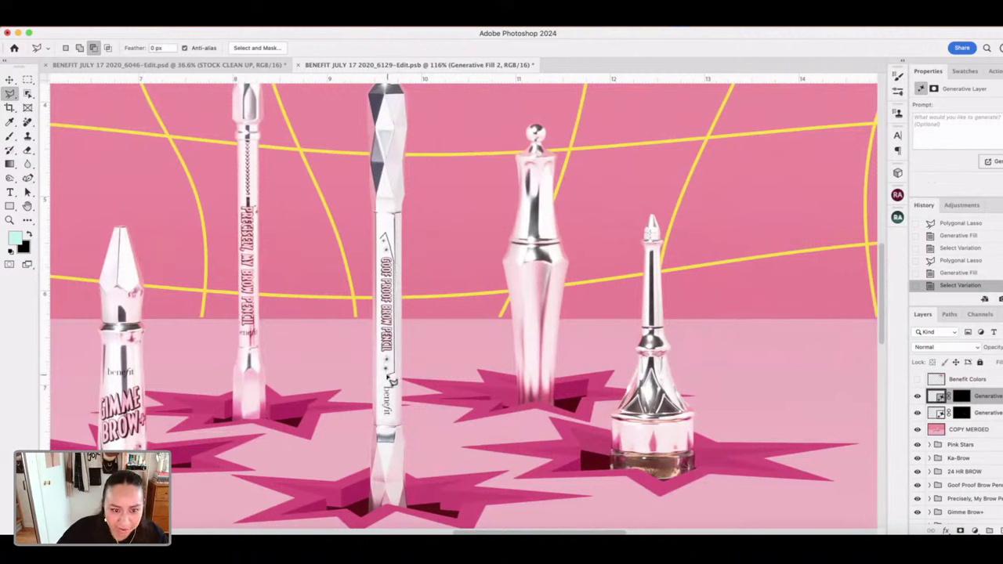
{"action": "left_click", "coordinate": [391, 380]}
{"action": "left_click", "coordinate": [379, 368]}
{"action": "left_click", "coordinate": [376, 233]}
{"action": "double_click", "coordinate": [384, 241]}
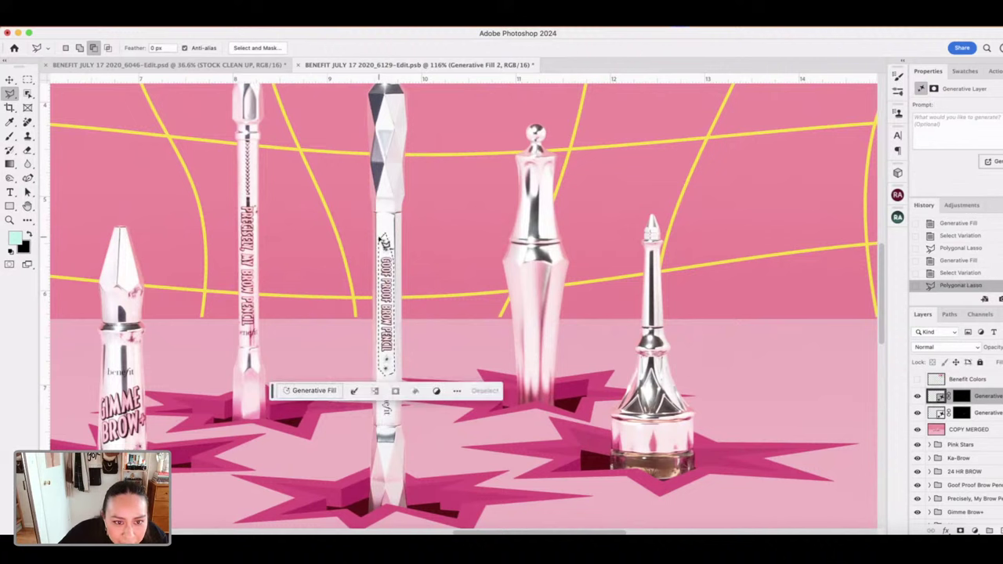
{"action": "scroll", "coordinate": [395, 249], "scroll_direction": "up", "scroll_amount": 2}
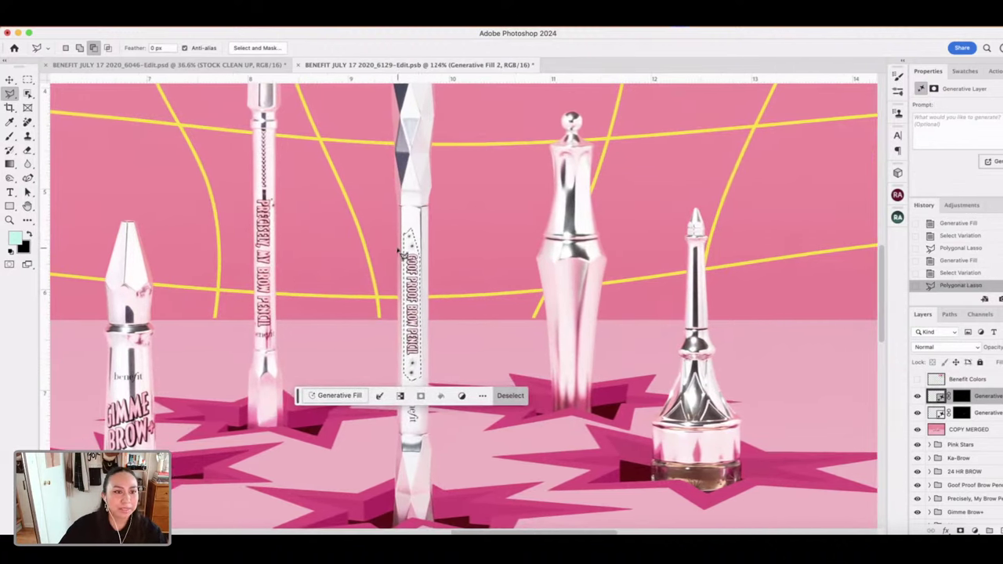
{"action": "scroll", "coordinate": [400, 249], "scroll_direction": "left", "scroll_amount": 2}
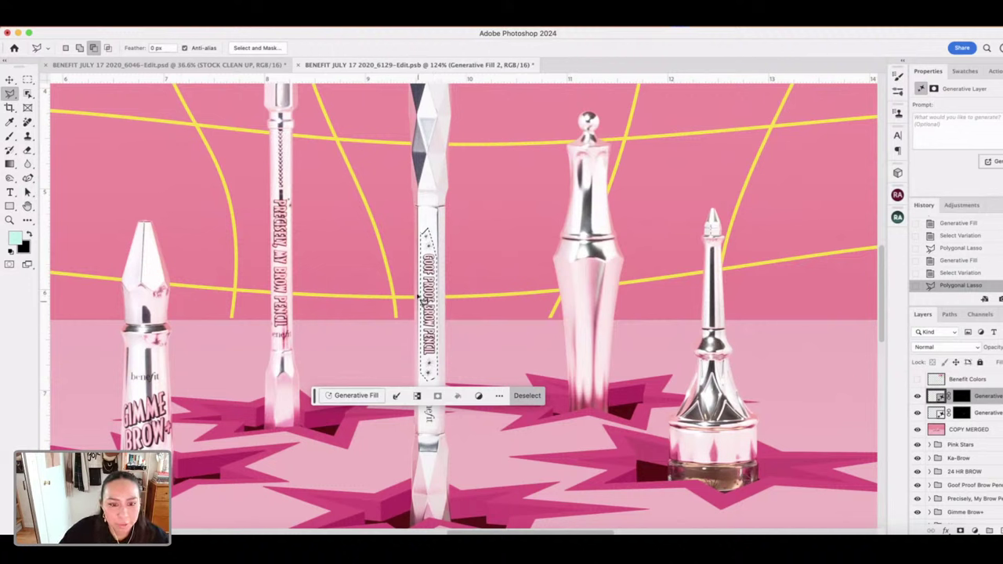
- Add the benefit lettering to the central pencil's selection and replace all the selected lettering and stars with an unprompted Generative Fill
{"action": "left_click", "coordinate": [372, 395]}
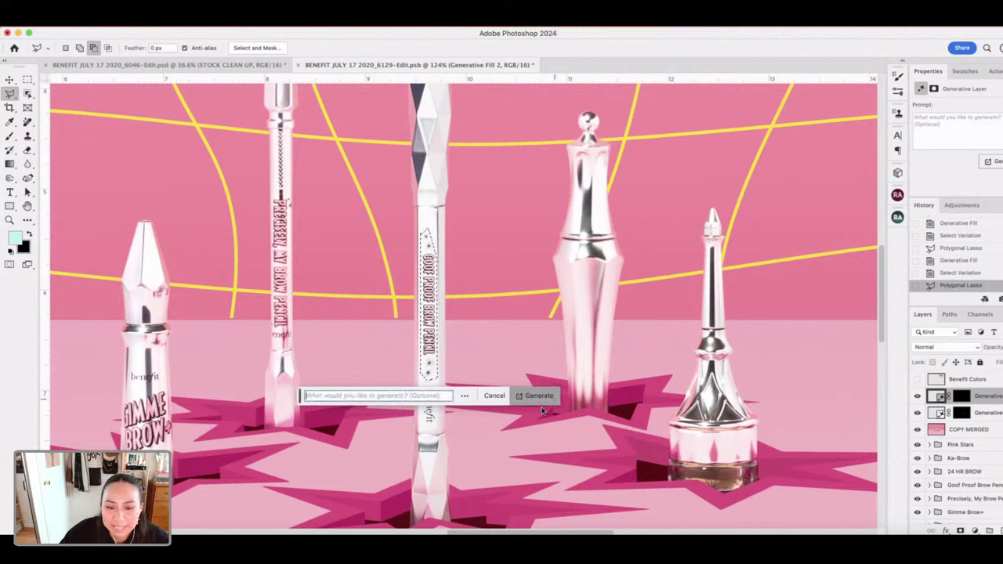
{"action": "left_click", "coordinate": [429, 373]}
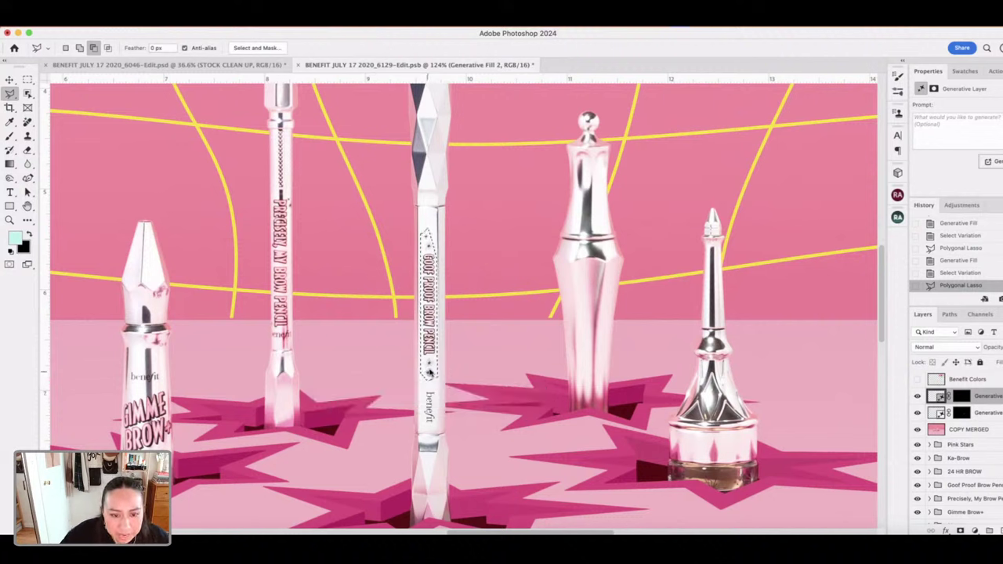
{"action": "left_click", "coordinate": [435, 435]}
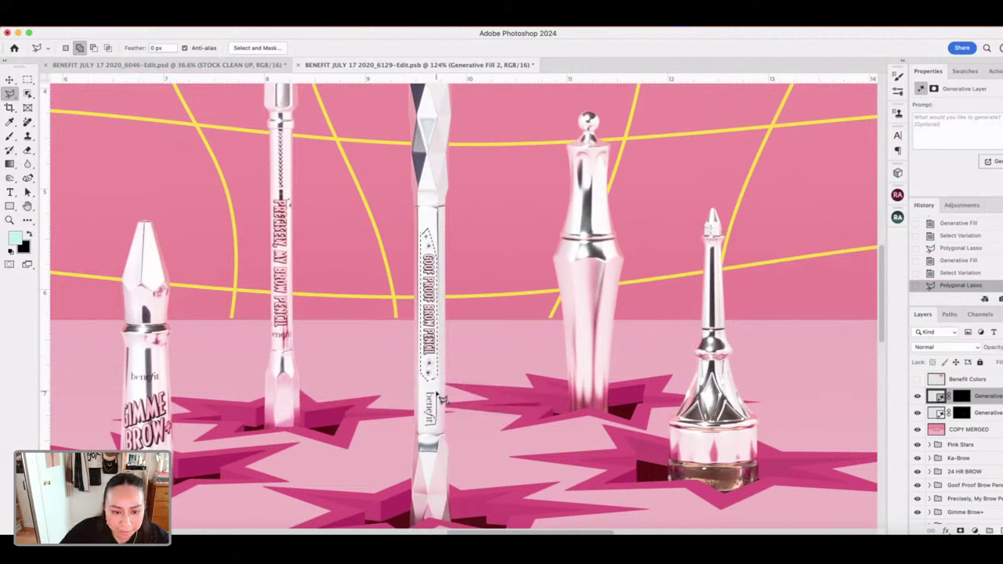
{"action": "left_click", "coordinate": [430, 431]}
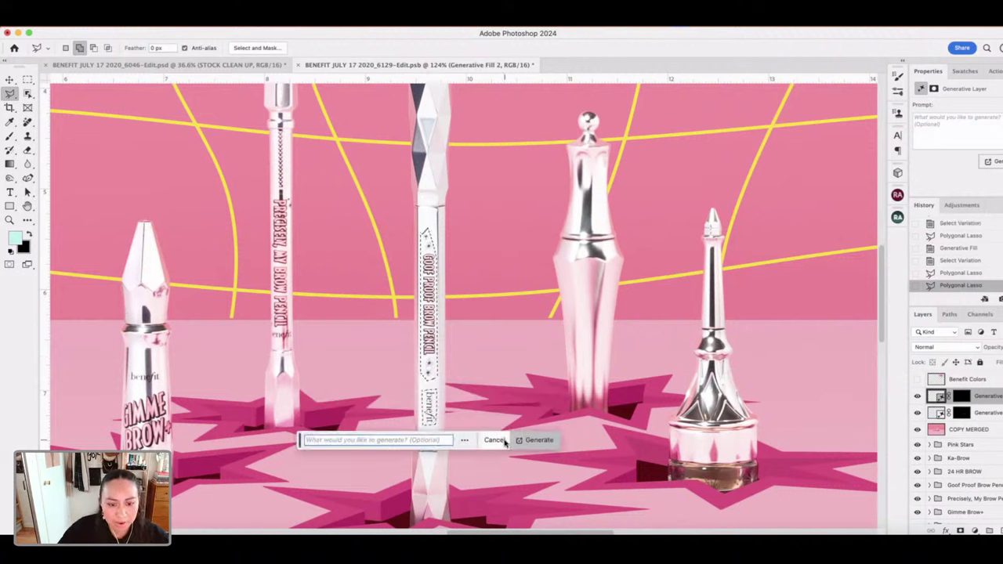
{"action": "left_click", "coordinate": [540, 441]}
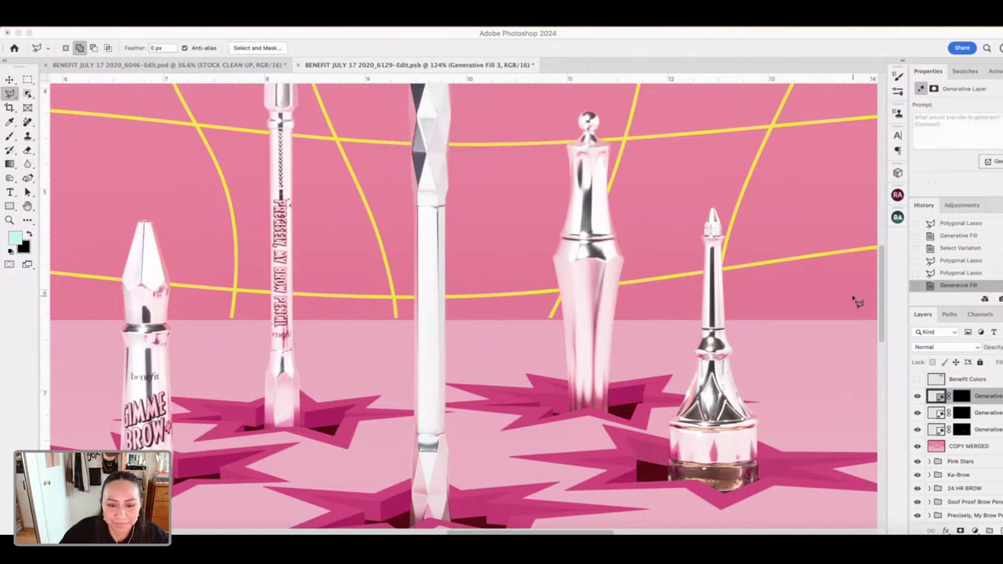
- Lasso the PRECISELY, MY BROW PENCIL and benefit lettering on the slim pencil and replace it with an unprompted Generative Fill
{"action": "scroll", "coordinate": [453, 280], "scroll_direction": "down", "scroll_amount": 1}
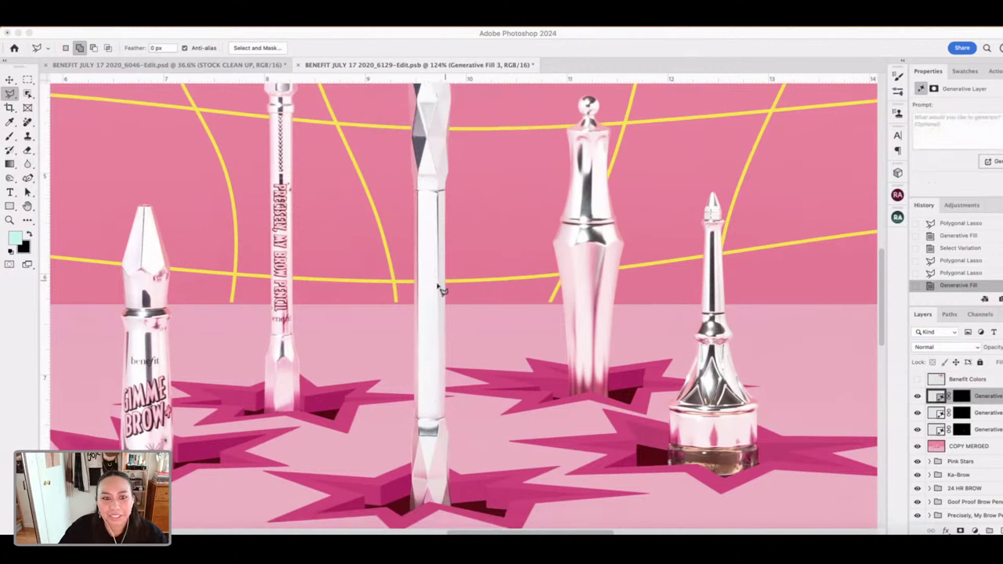
{"action": "scroll", "coordinate": [512, 325], "scroll_direction": "down", "scroll_amount": 2}
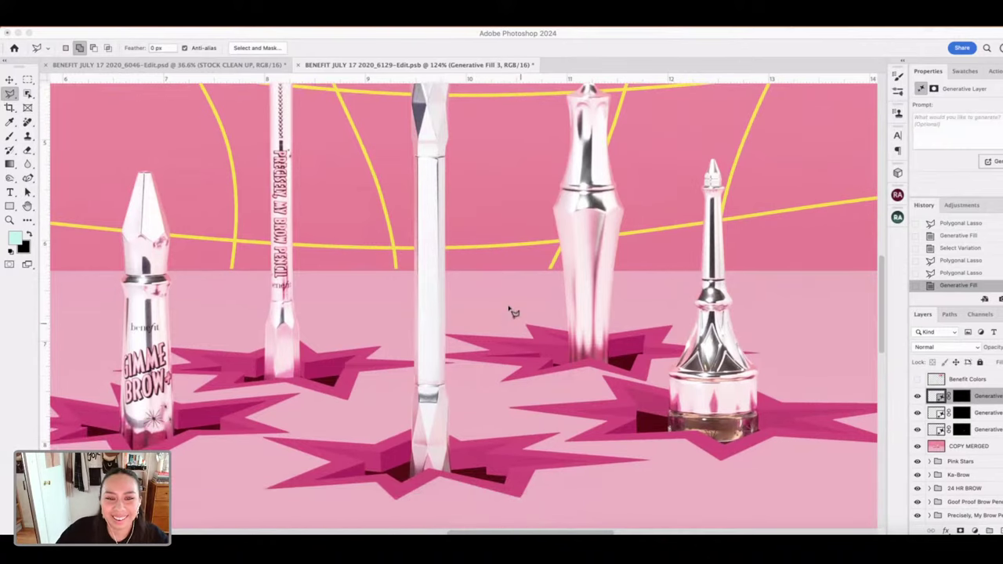
{"action": "scroll", "coordinate": [333, 292], "scroll_direction": "up", "scroll_amount": 4}
{"action": "scroll", "coordinate": [517, 288], "scroll_direction": "left", "scroll_amount": 3}
{"action": "scroll", "coordinate": [517, 288], "scroll_direction": "up", "scroll_amount": 1}
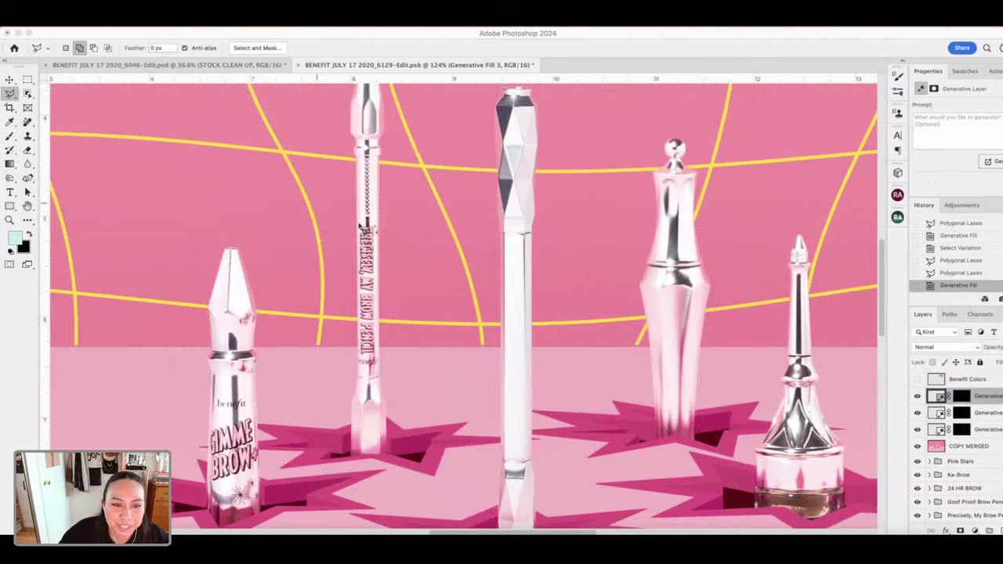
{"action": "left_click", "coordinate": [363, 228]}
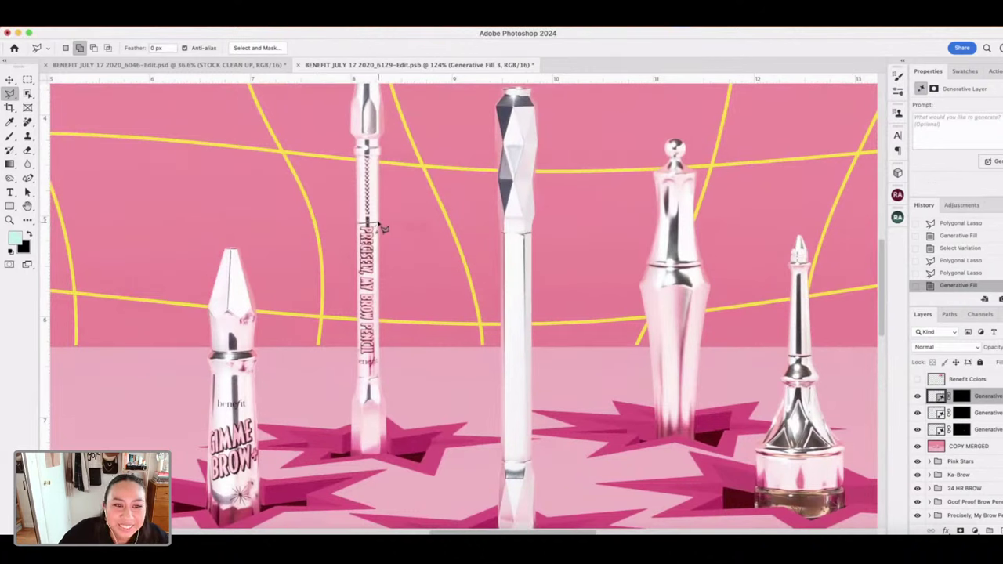
{"action": "left_click", "coordinate": [376, 224]}
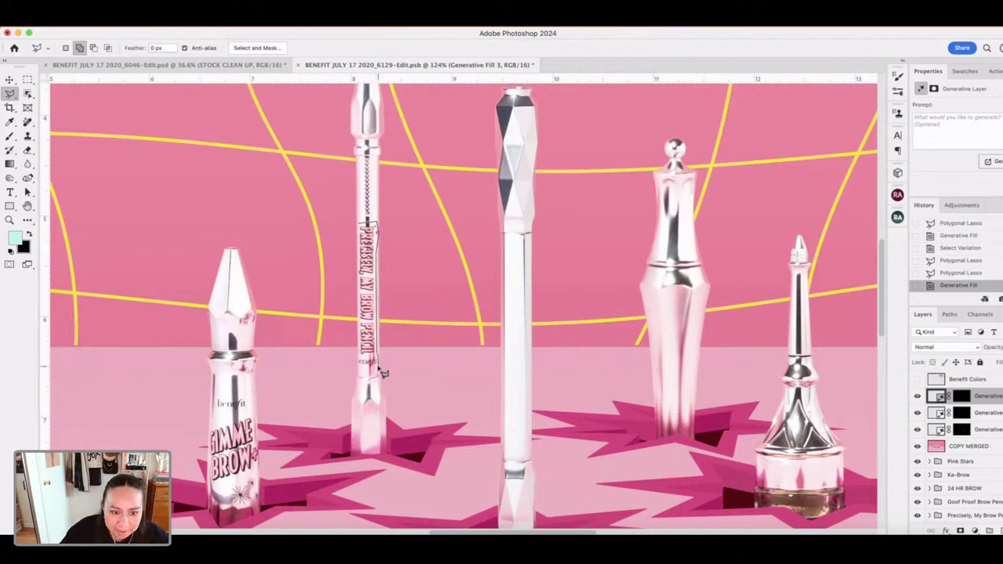
{"action": "left_click", "coordinate": [378, 367]}
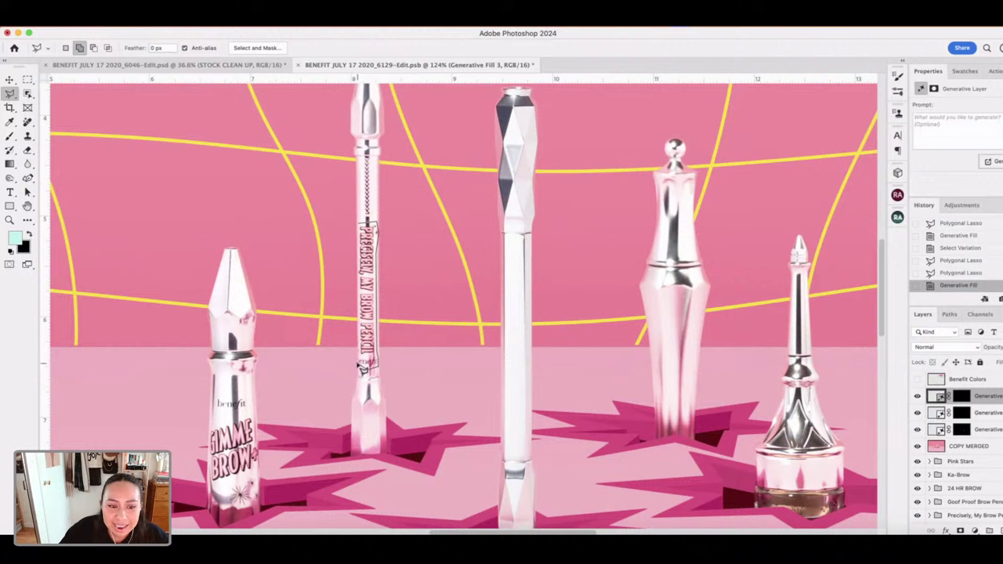
{"action": "left_click", "coordinate": [362, 369]}
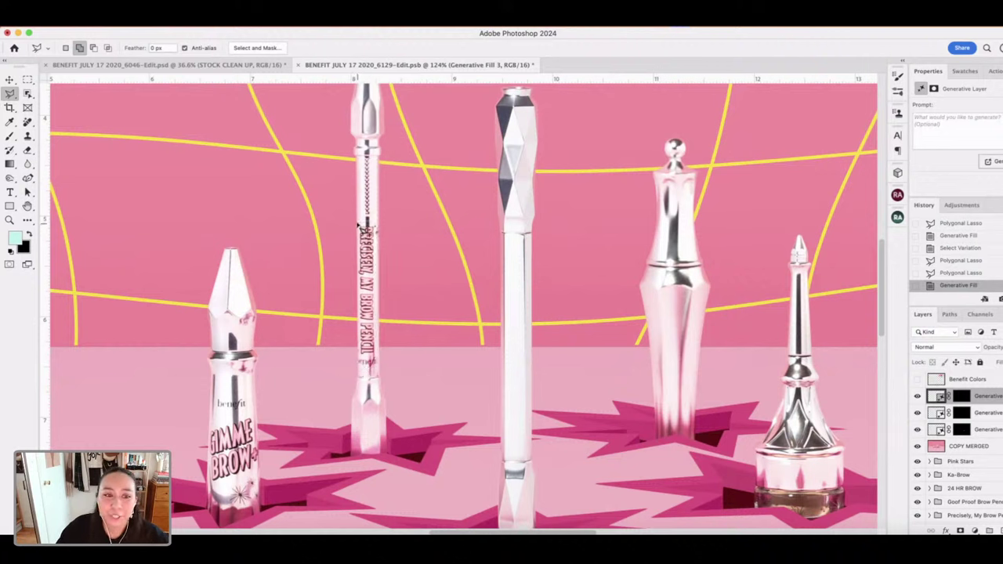
{"action": "left_click", "coordinate": [360, 226]}
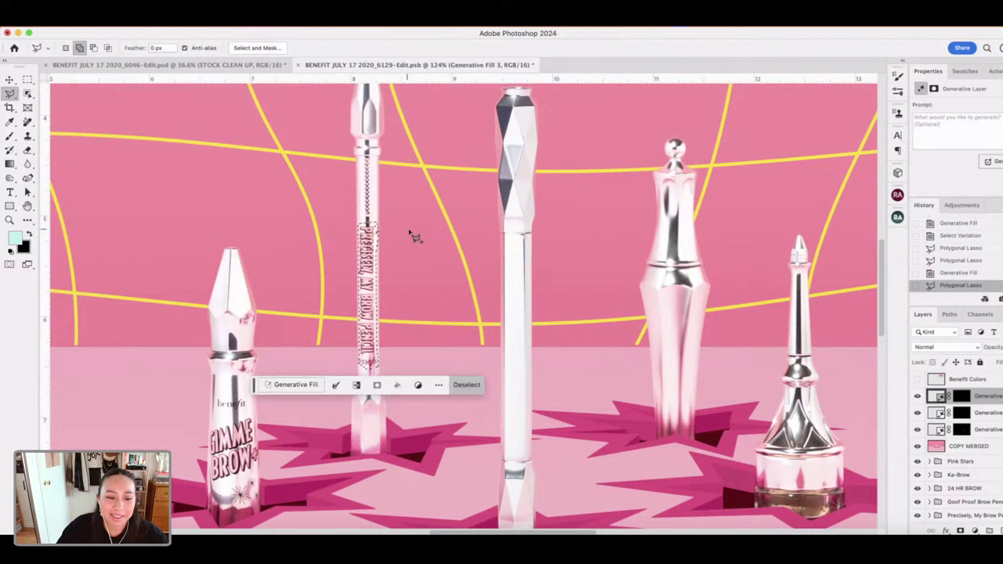
{"action": "left_click", "coordinate": [319, 386]}
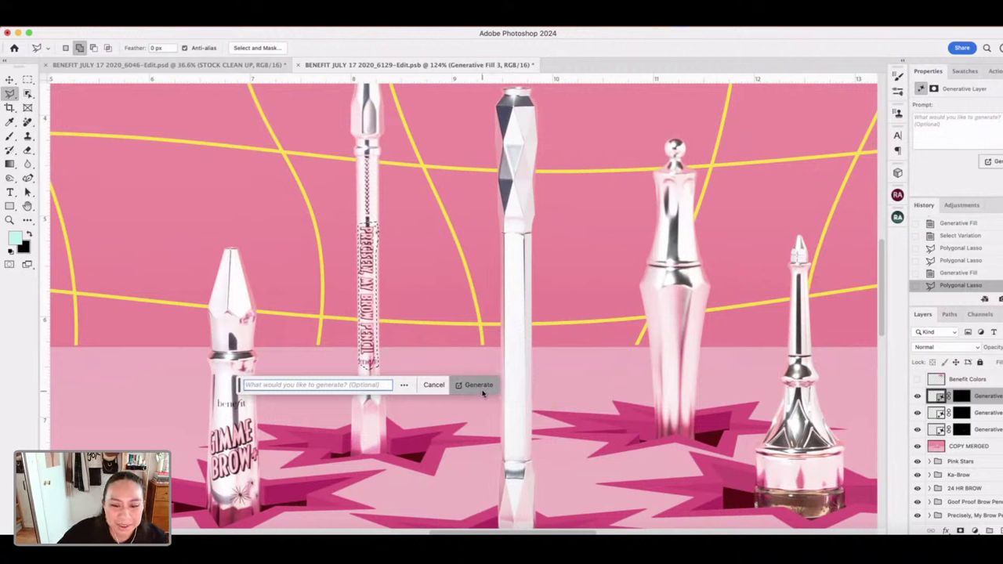
{"action": "key", "text": "Return"}
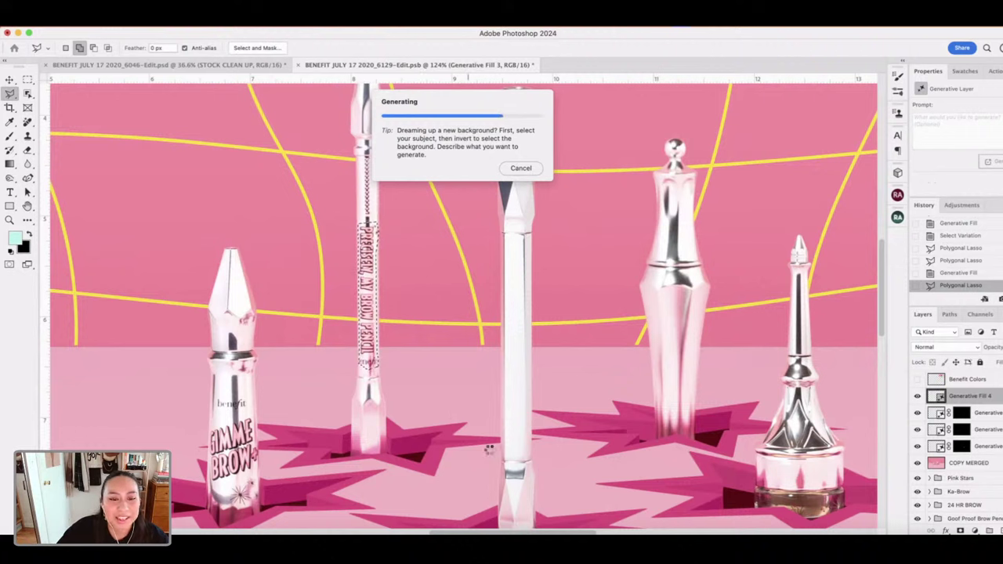
- Compare the three generated variations for the slim pencil's label area and return to the second one
{"action": "left_click", "coordinate": [381, 387]}
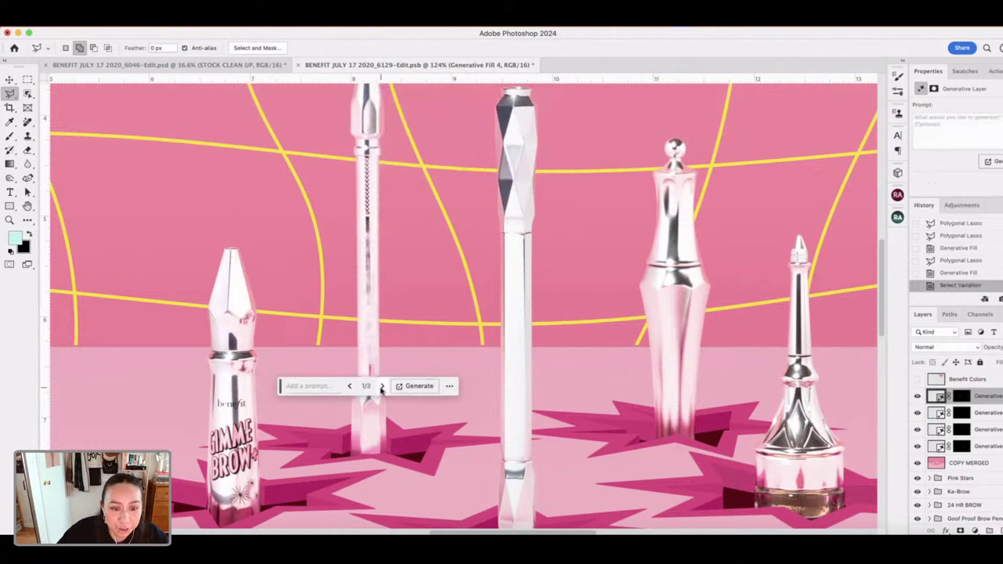
{"action": "left_click", "coordinate": [381, 387]}
{"action": "left_click", "coordinate": [349, 386]}
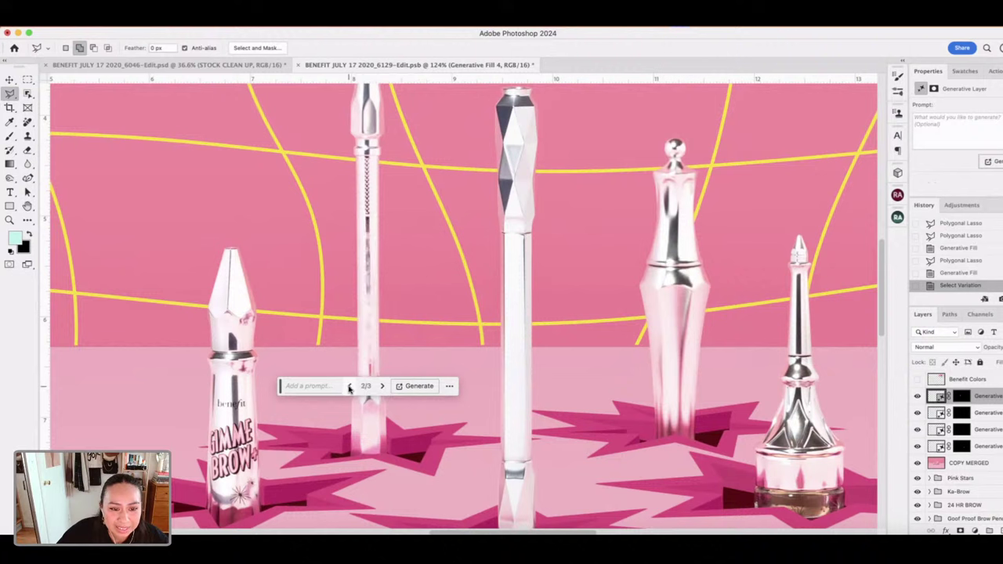
{"action": "left_click", "coordinate": [348, 387]}
{"action": "left_click", "coordinate": [382, 387]}
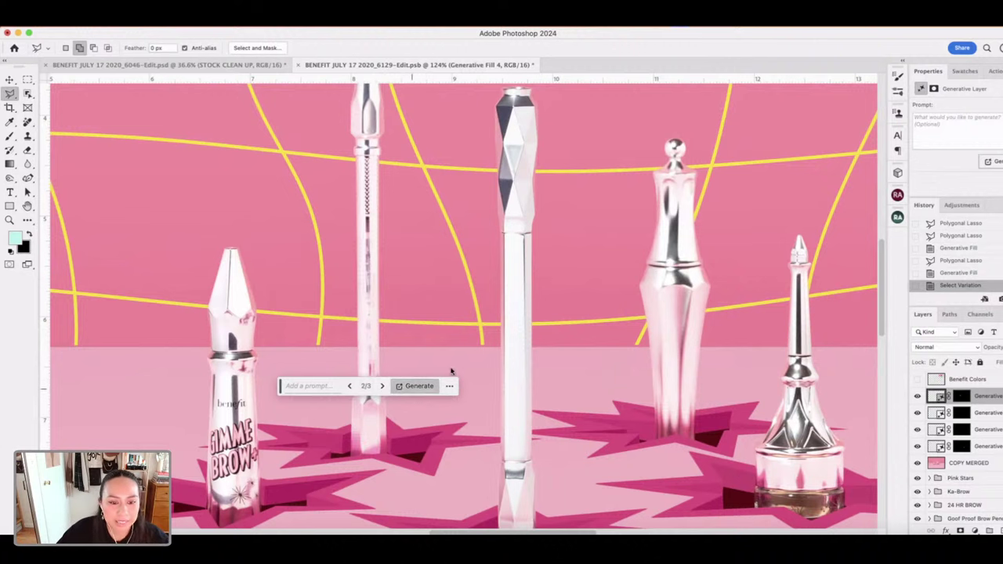
- Generate another batch of variations for the slim pencil's label area, compare the new results and keep the first one
{"action": "left_click", "coordinate": [415, 385]}
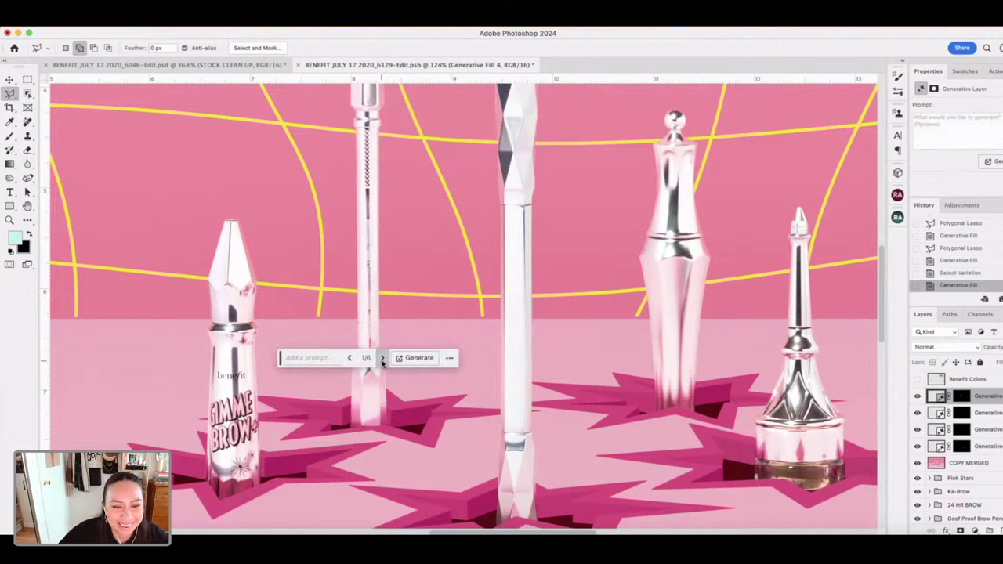
{"action": "left_click", "coordinate": [383, 358]}
{"action": "left_click", "coordinate": [382, 358]}
{"action": "left_click", "coordinate": [349, 358]}
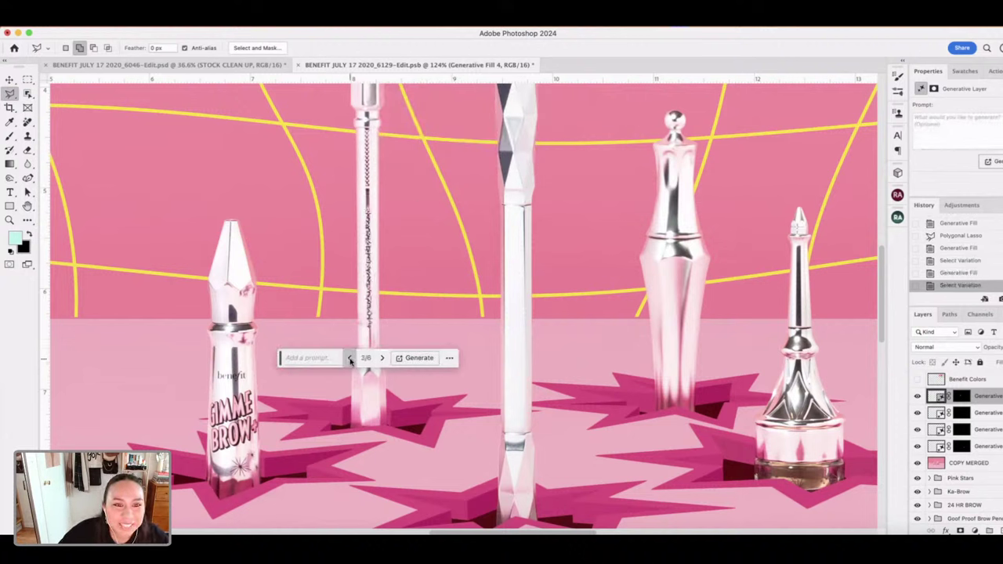
{"action": "left_click", "coordinate": [349, 358]}
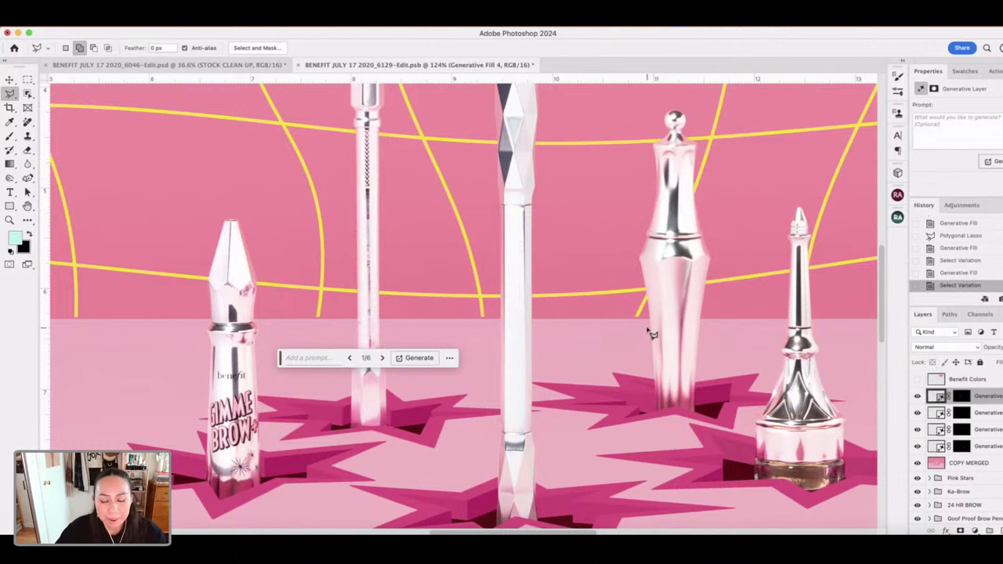
- Review the whole brow product composition and look through the layer stack from the Generative Fill layers to the Background
{"action": "scroll", "coordinate": [501, 337], "scroll_direction": "down", "scroll_amount": 5}
{"action": "scroll", "coordinate": [625, 288], "scroll_direction": "down", "scroll_amount": 3}
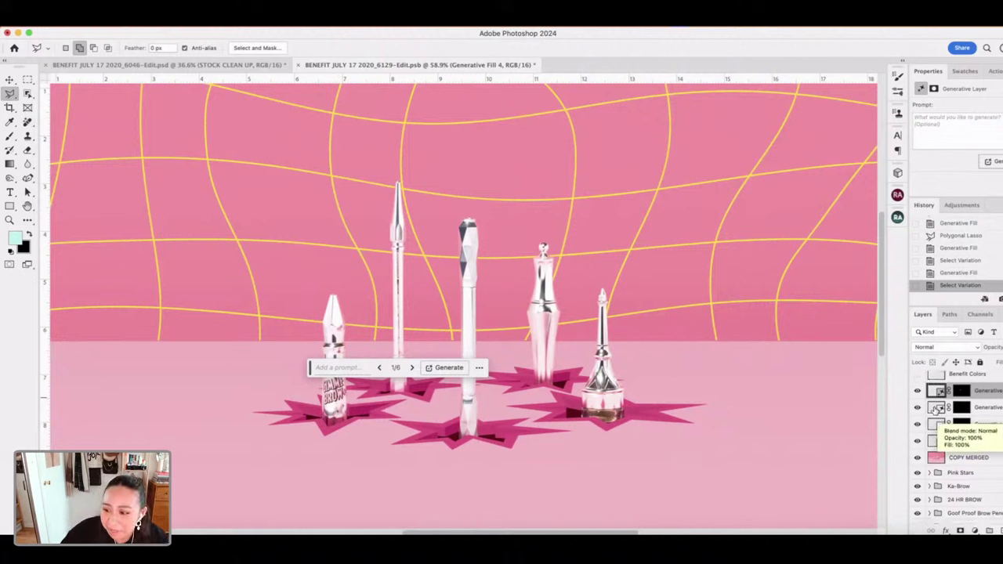
{"action": "scroll", "coordinate": [937, 470], "scroll_direction": "down", "scroll_amount": 2}
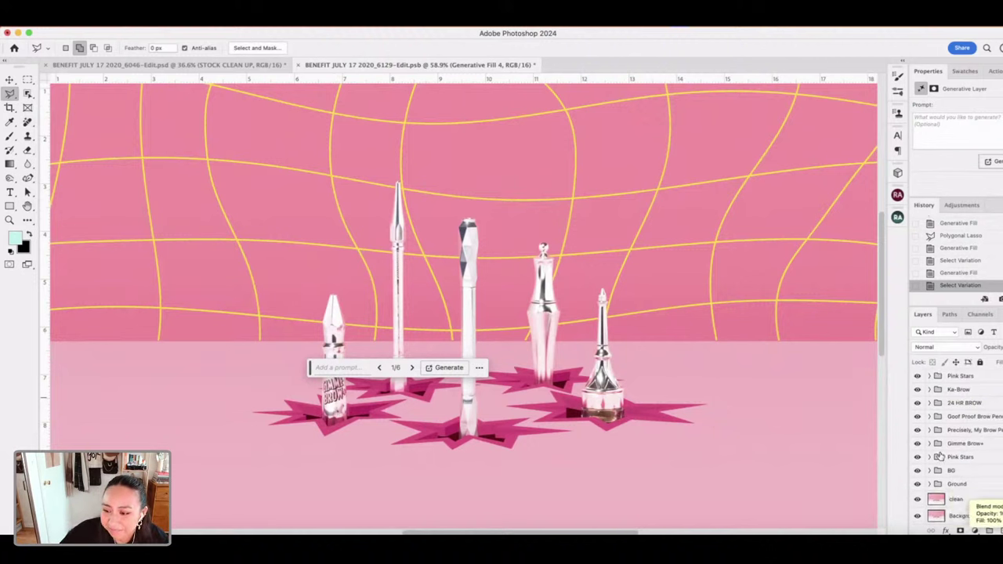
{"action": "scroll", "coordinate": [932, 438], "scroll_direction": "up", "scroll_amount": 2}
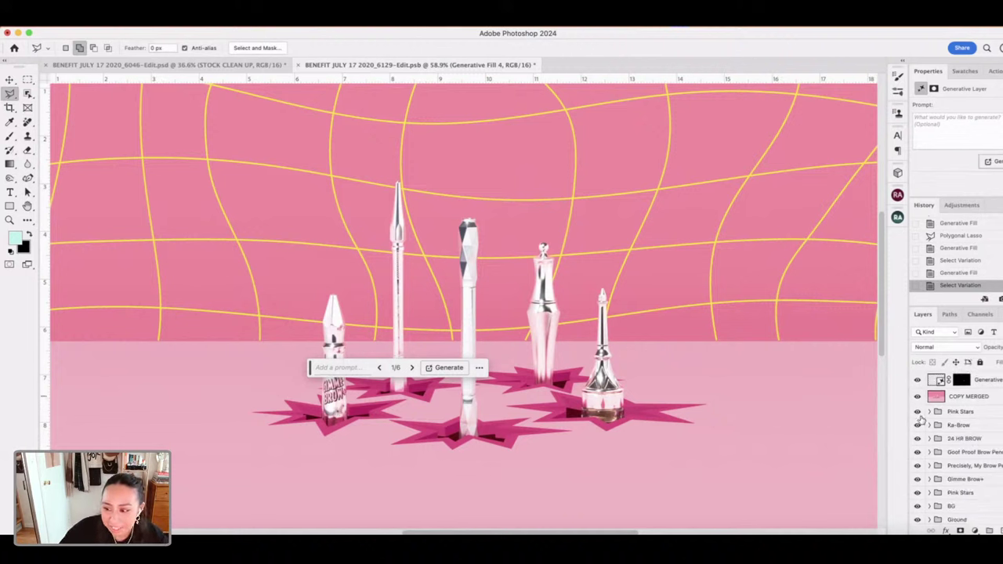
- Hide and show the upper Pink Stars group and the Ka-Brow group to check their effect on the image
{"action": "left_click", "coordinate": [918, 411]}
{"action": "left_click", "coordinate": [917, 424]}
{"action": "left_click", "coordinate": [917, 425]}
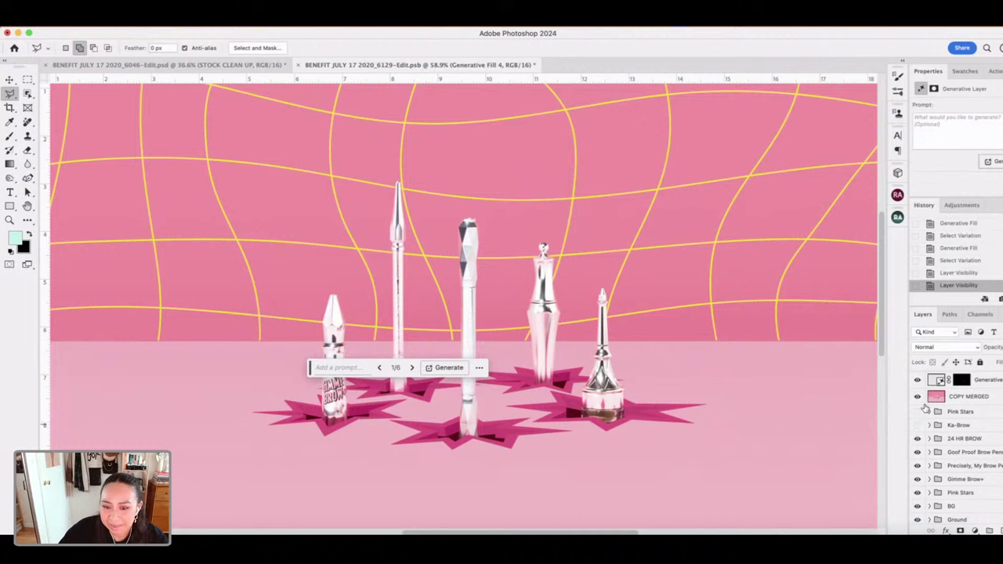
{"action": "left_click", "coordinate": [917, 411]}
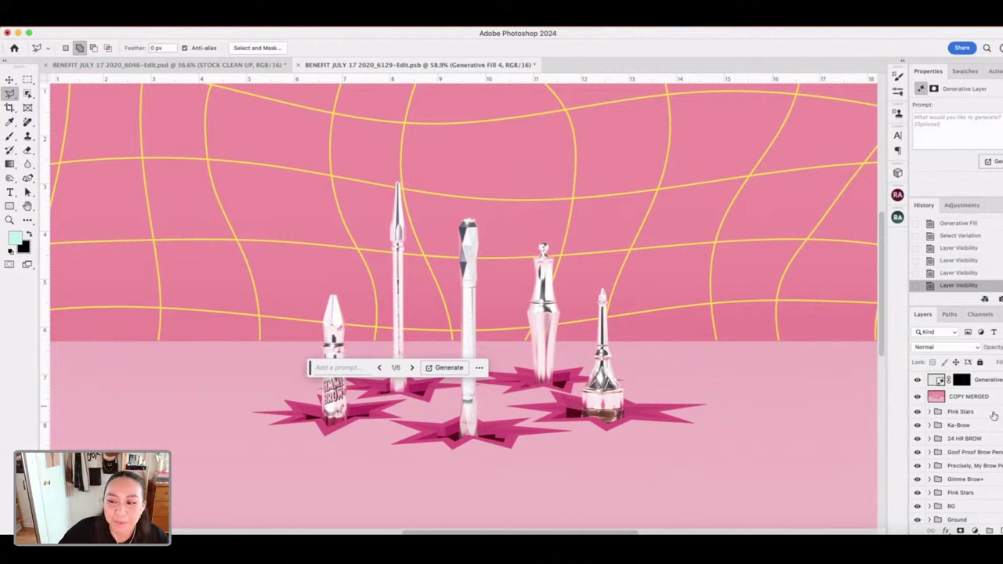
- With the topmost generative layer active, outline the benefit logo on the Gimme Brow tube using the Polygonal Lasso
{"action": "key", "text": "shift"}
{"action": "mouse_move", "coordinate": [475, 403]}
{"action": "left_mouse_down"}
{"action": "mouse_move", "coordinate": [392, 376]}
{"action": "mouse_move", "coordinate": [375, 292]}
{"action": "mouse_move", "coordinate": [423, 318]}
{"action": "left_mouse_up"}
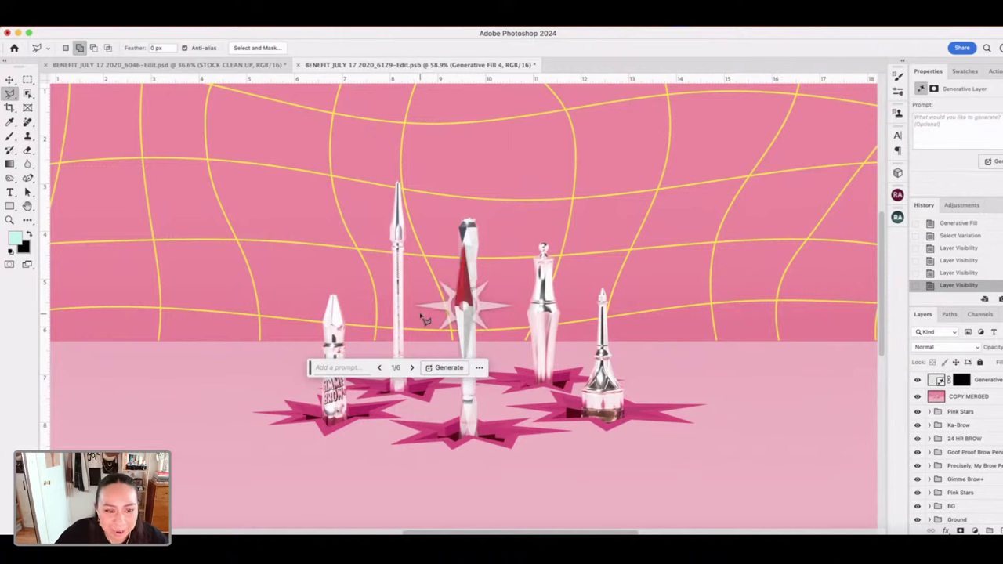
{"action": "scroll", "coordinate": [427, 319], "scroll_direction": "up", "scroll_amount": 3}
{"action": "key", "text": "alt+bracketleft"}
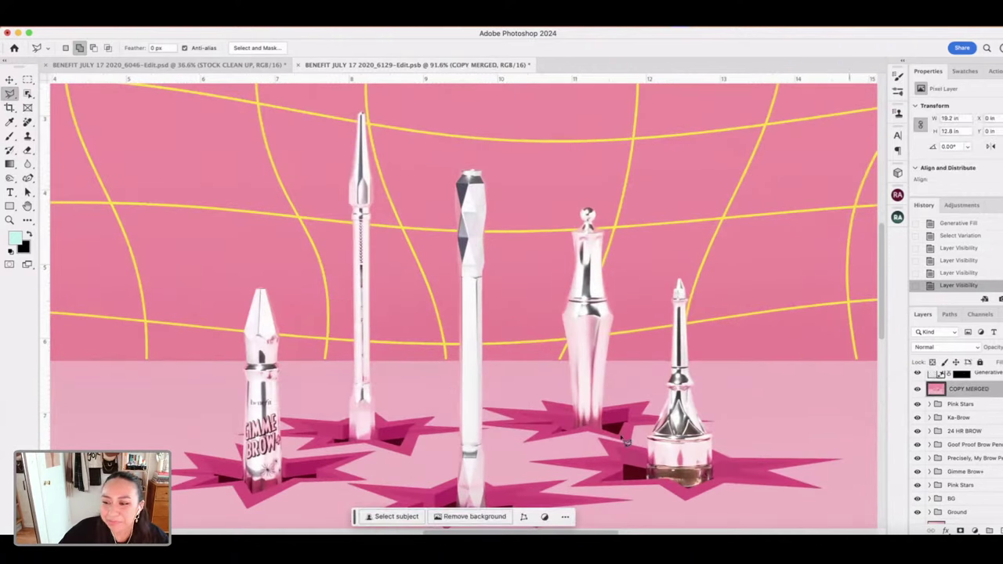
{"action": "key", "text": "alt+bracketright"}
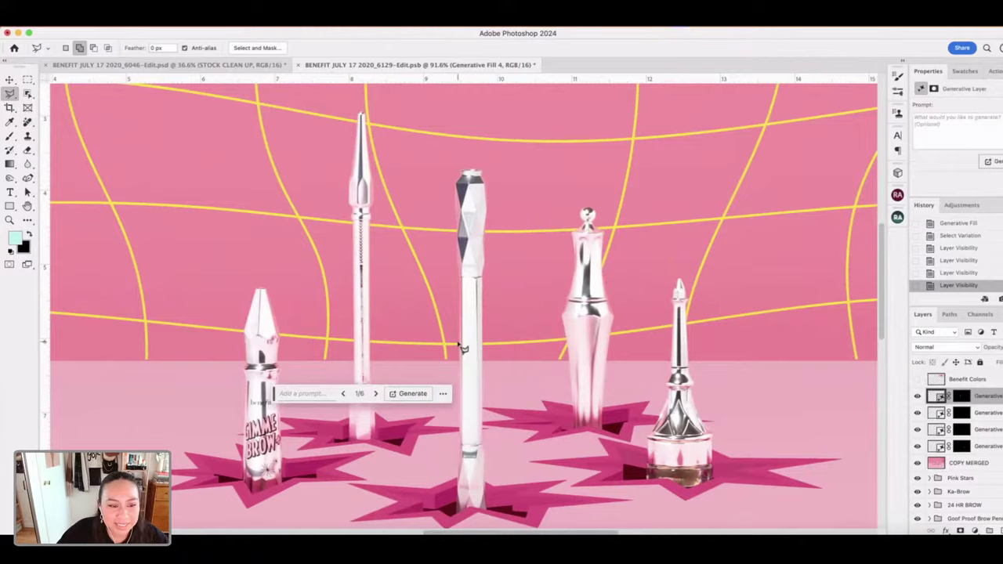
{"action": "scroll", "coordinate": [463, 348], "scroll_direction": "up", "scroll_amount": 4}
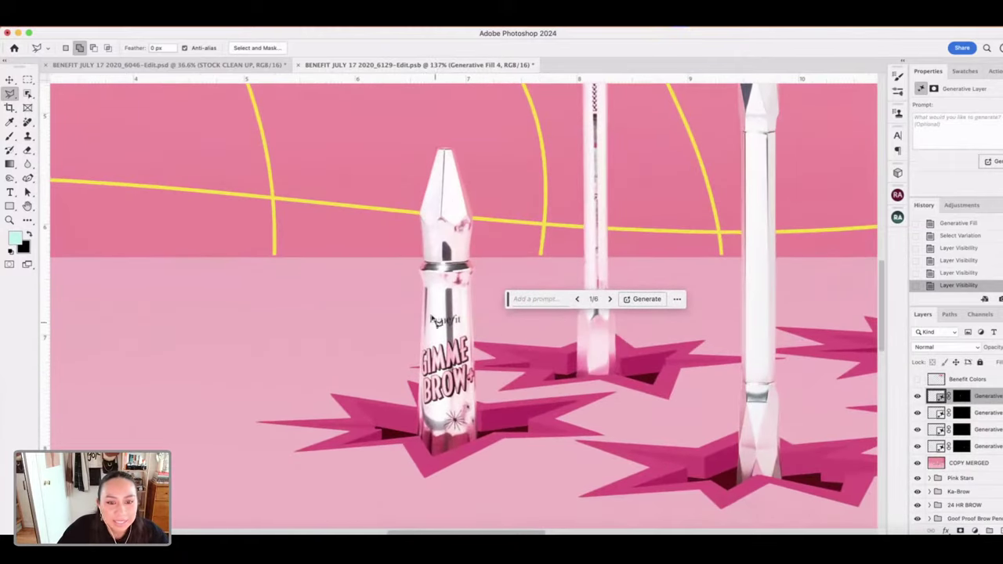
{"action": "left_click", "coordinate": [431, 317]}
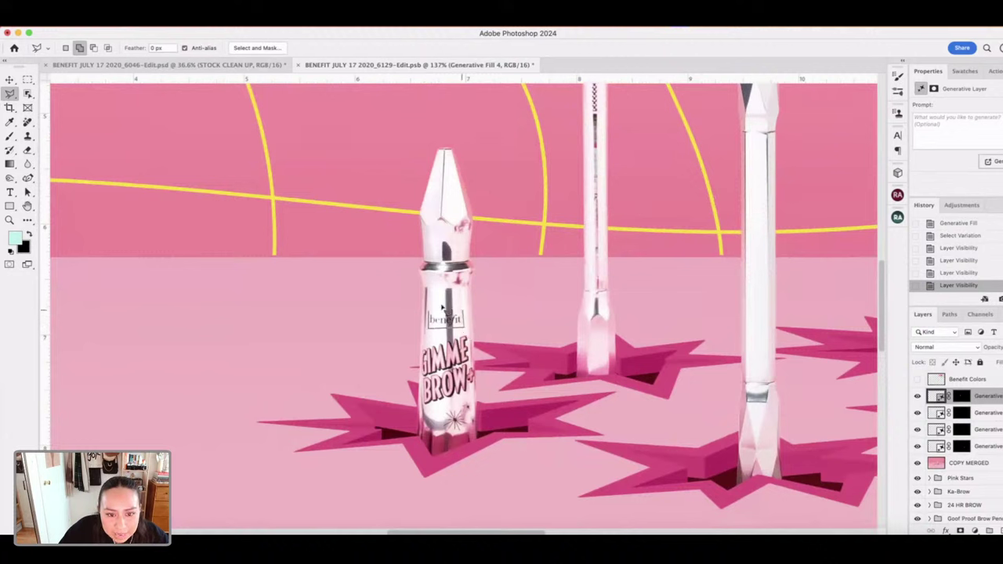
{"action": "left_click", "coordinate": [428, 311]}
{"action": "left_click", "coordinate": [464, 311]}
{"action": "left_click", "coordinate": [464, 329]}
{"action": "left_click", "coordinate": [428, 329]}
{"action": "left_click", "coordinate": [428, 310]}
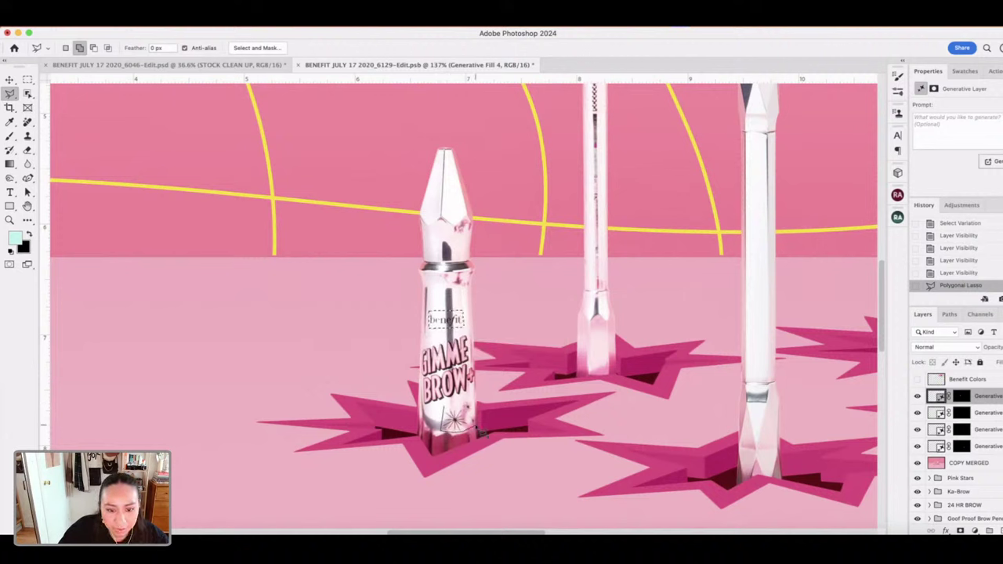
- Add the starburst graphic and the GIMME BROW+ lettering to the selection and run Generative Fill with an empty prompt
{"action": "left_click", "coordinate": [465, 402]}
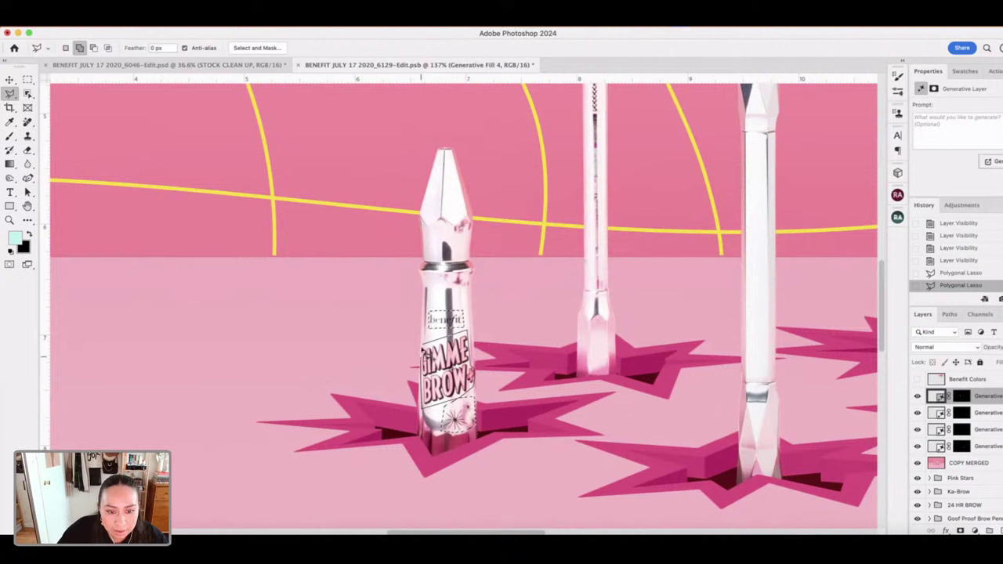
{"action": "left_click", "coordinate": [428, 351]}
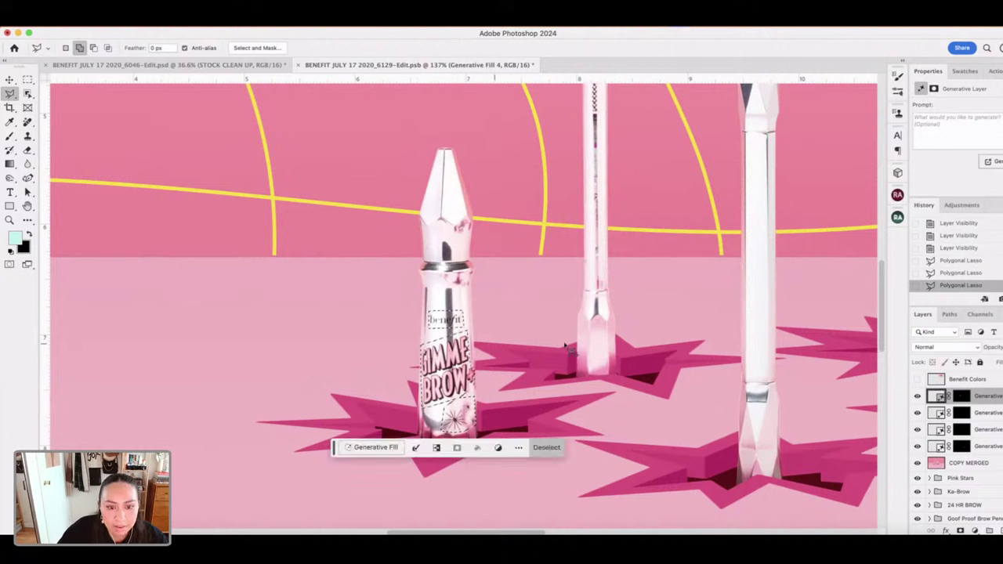
{"action": "left_click", "coordinate": [372, 448]}
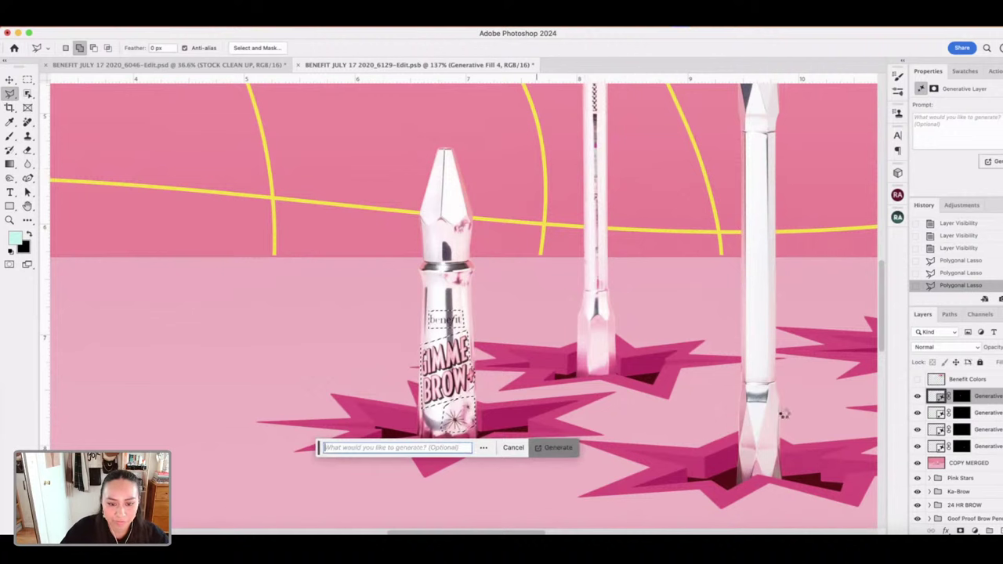
{"action": "key", "text": "Return"}
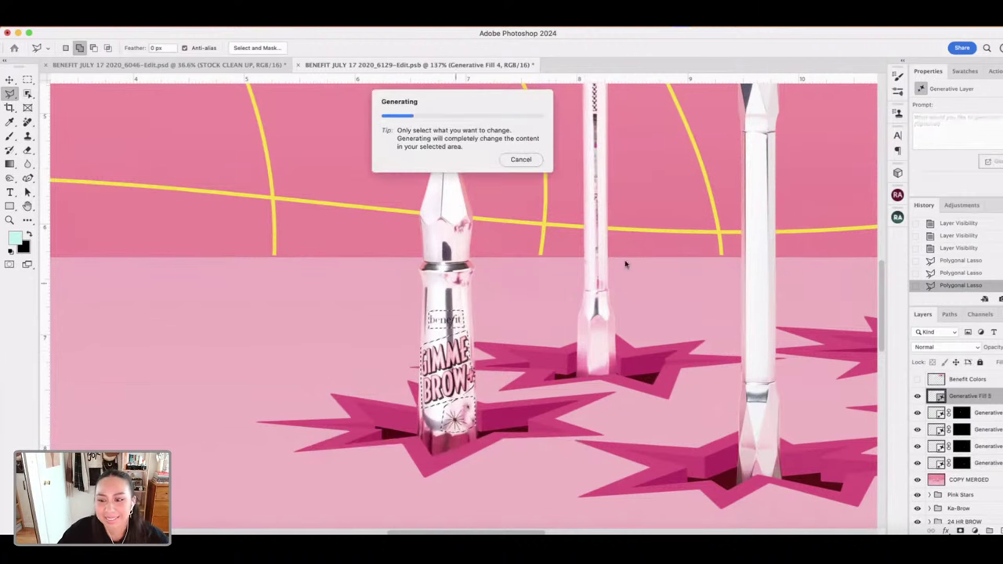
- Compare the three generated label-free variations with each other and with the original tube, ending on the first variation
{"action": "scroll", "coordinate": [651, 347], "scroll_direction": "right", "scroll_amount": 2}
{"action": "scroll", "coordinate": [651, 347], "scroll_direction": "right", "scroll_amount": 1}
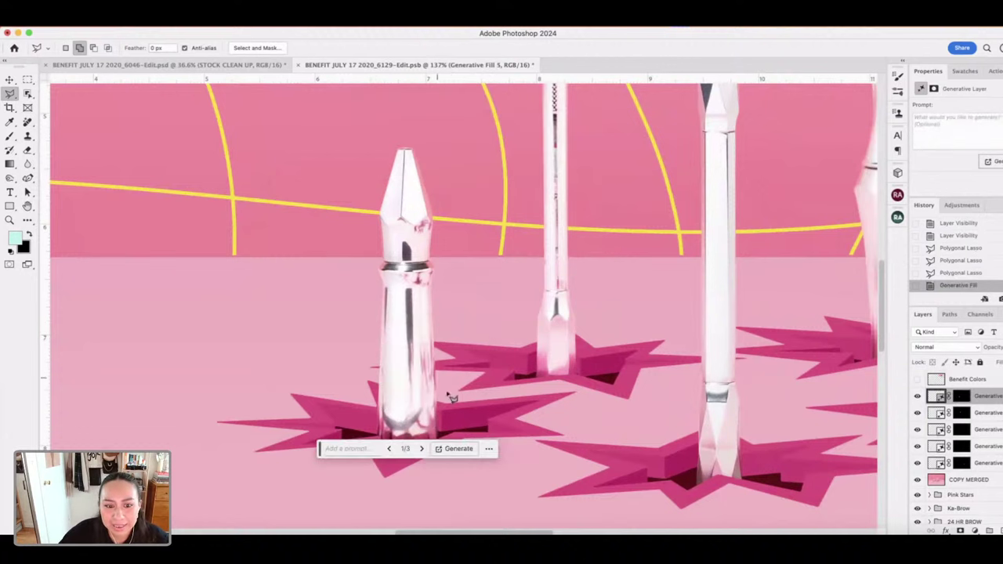
{"action": "left_click", "coordinate": [420, 450]}
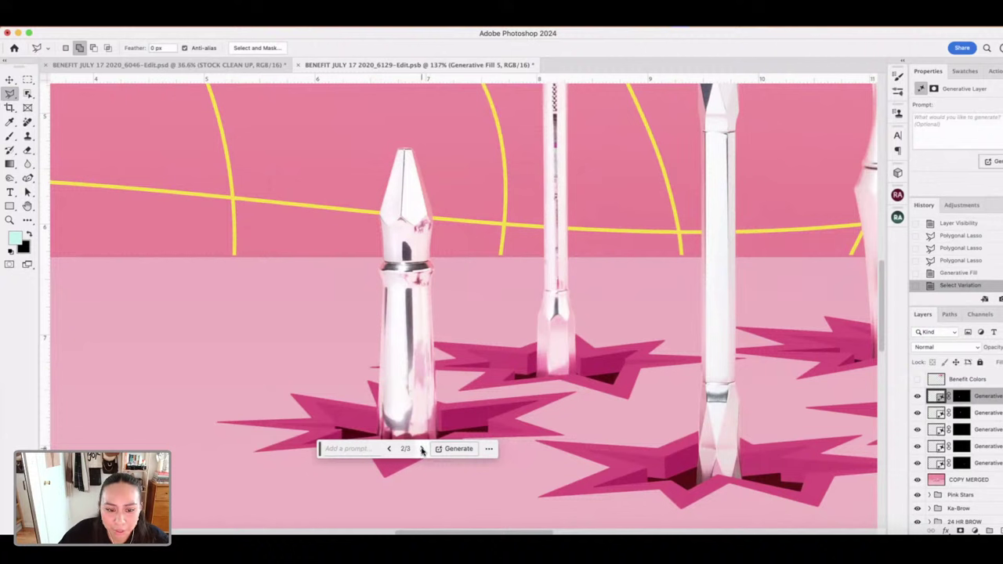
{"action": "left_click", "coordinate": [420, 450]}
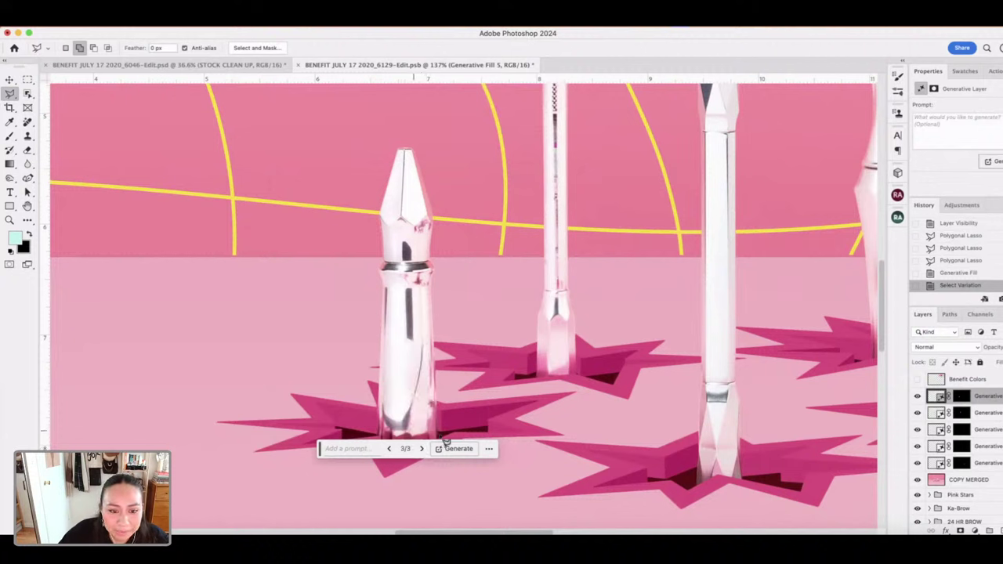
{"action": "left_click", "coordinate": [391, 449]}
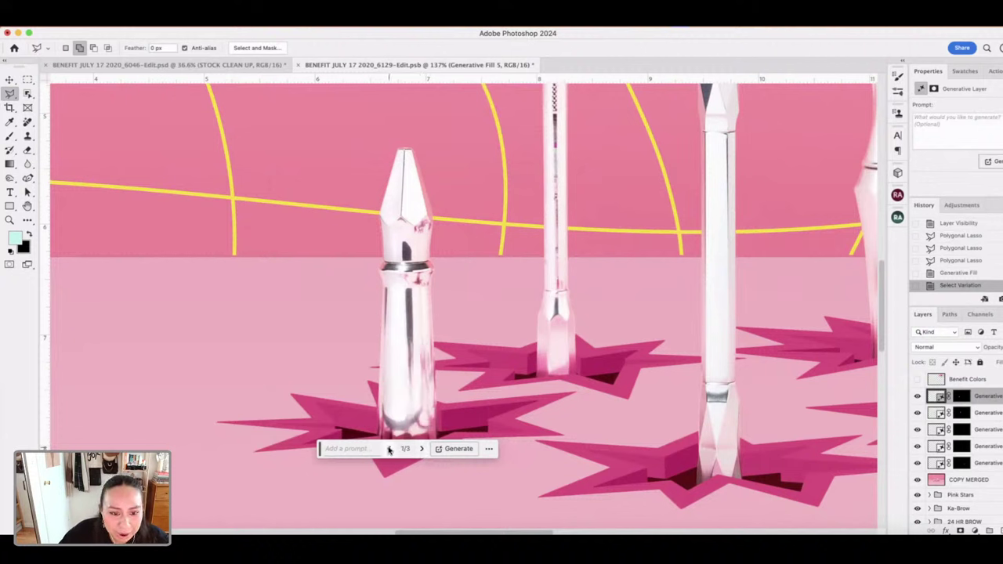
{"action": "left_click", "coordinate": [389, 450]}
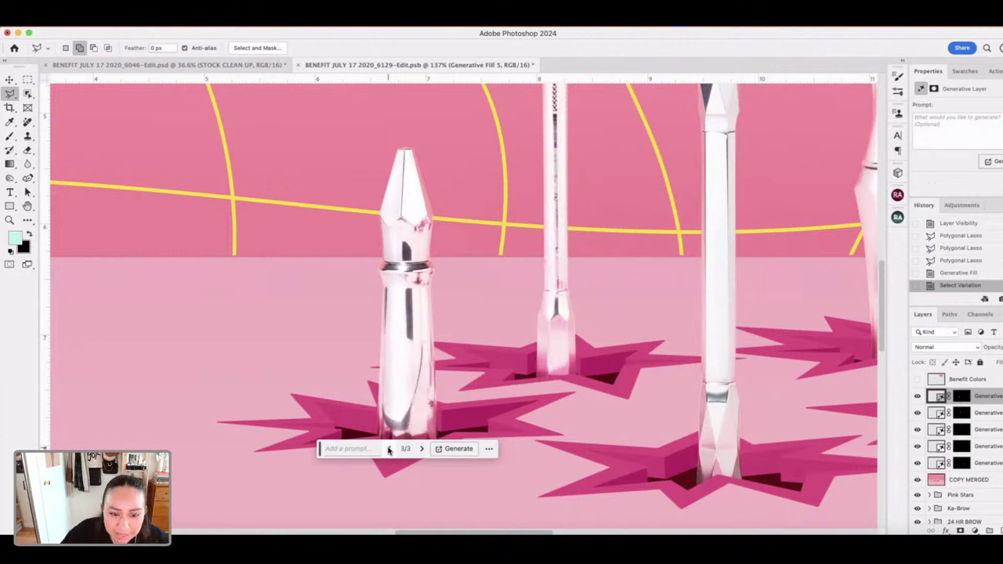
{"action": "left_click", "coordinate": [388, 448]}
{"action": "left_click", "coordinate": [917, 396]}
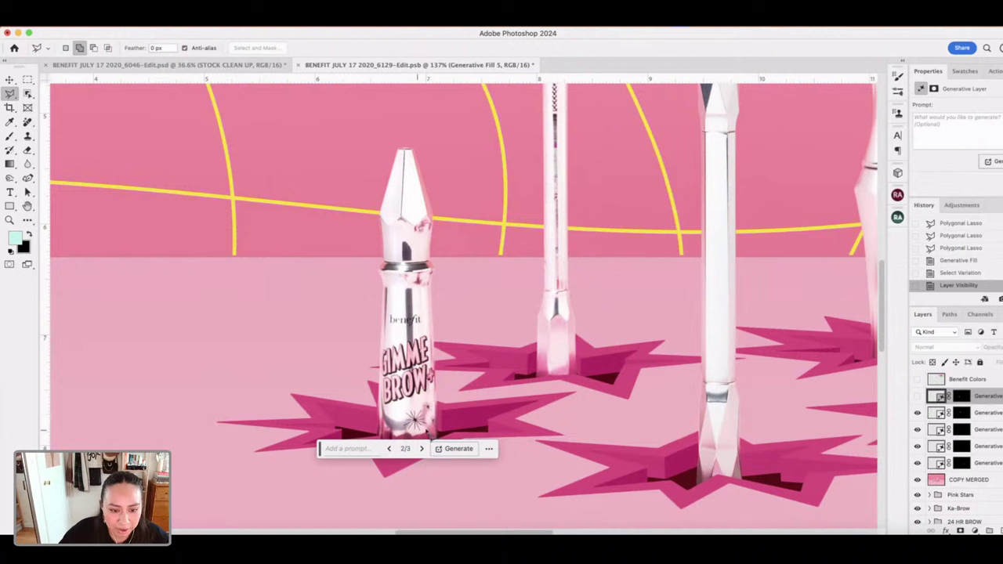
{"action": "left_click", "coordinate": [918, 395]}
{"action": "left_click", "coordinate": [421, 449]}
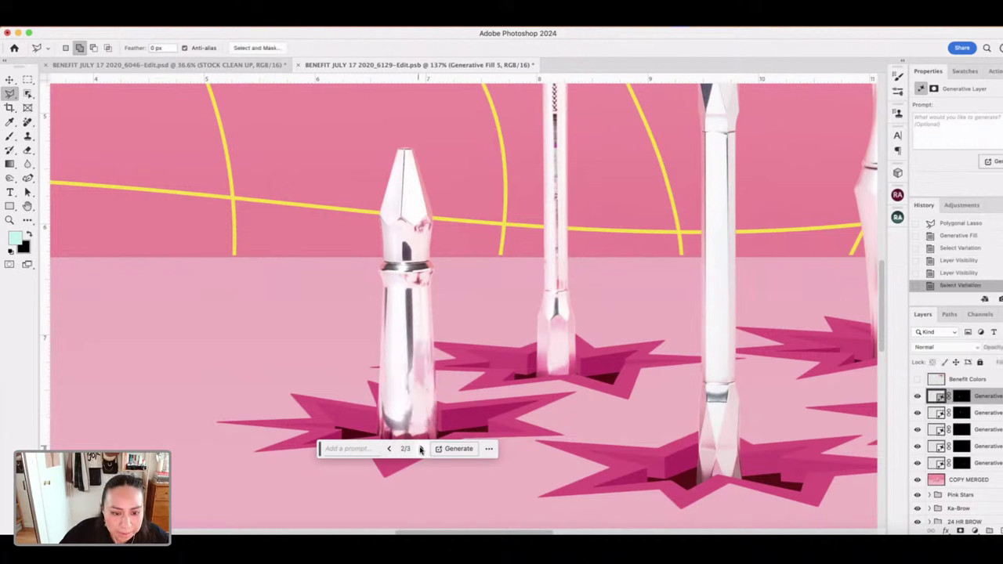
{"action": "left_click", "coordinate": [420, 448]}
{"action": "left_click", "coordinate": [421, 448]}
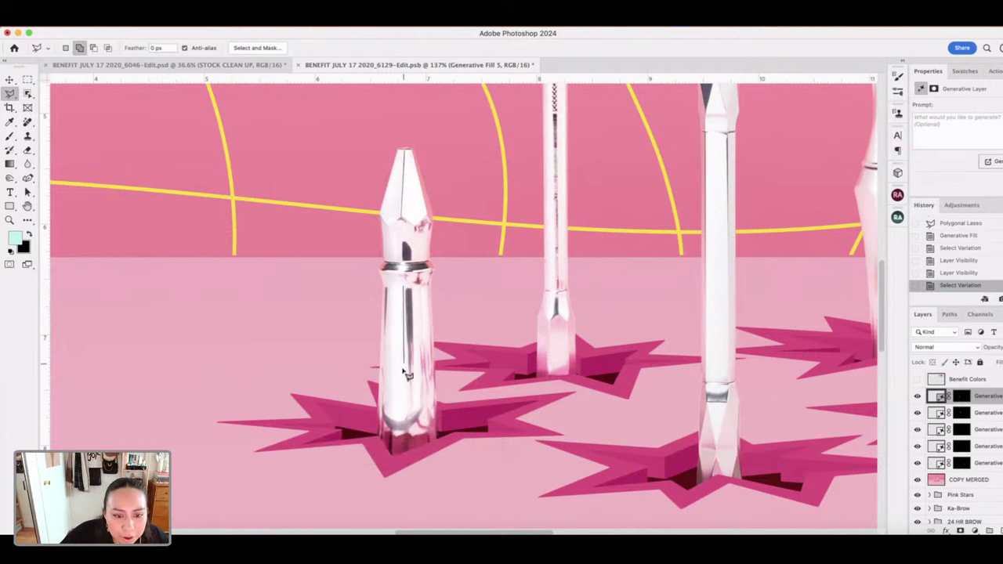
- Outline the dark streak and uneven reflections on the tube's body and run Generative Fill with an empty prompt
{"action": "left_click", "coordinate": [409, 409]}
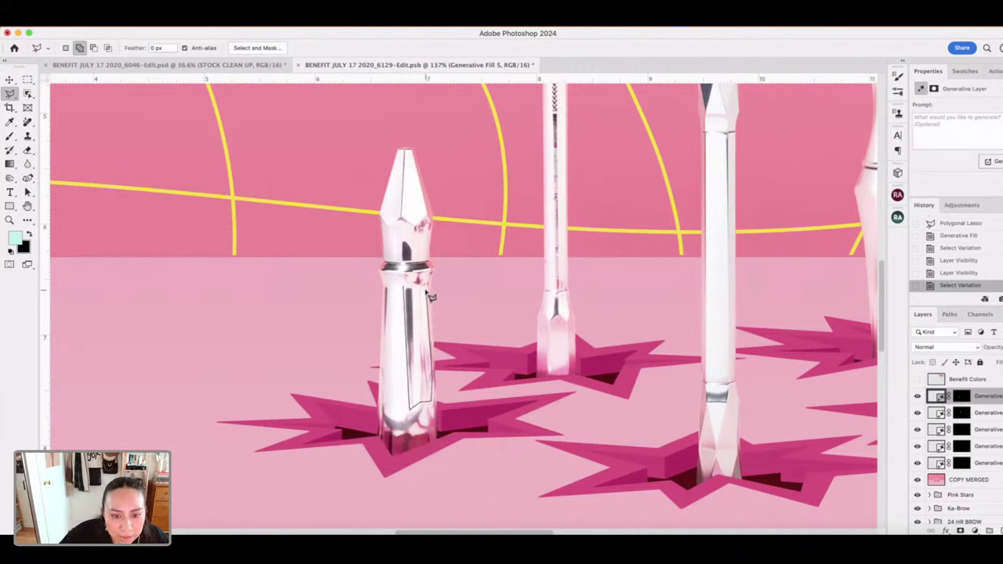
{"action": "left_click", "coordinate": [427, 349]}
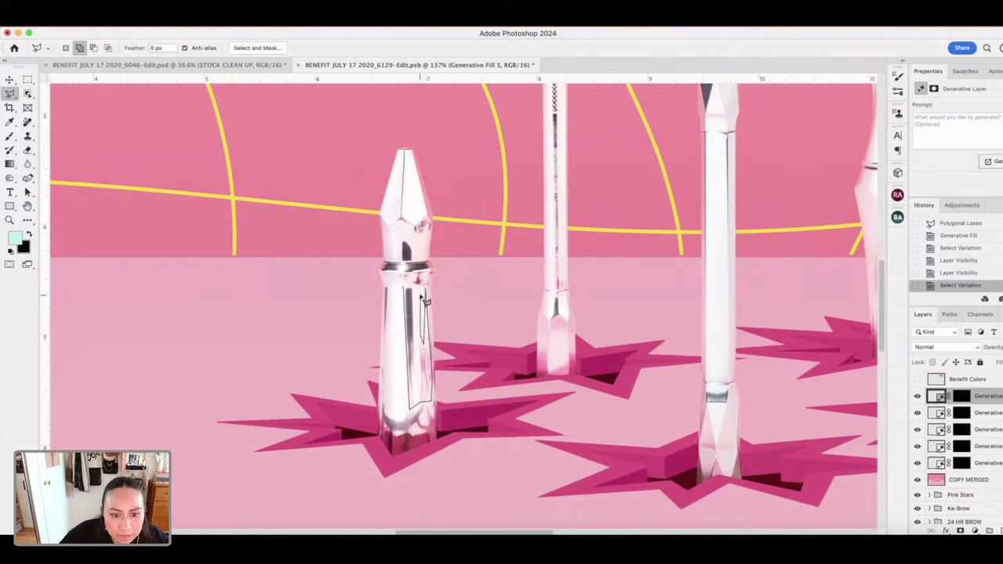
{"action": "left_click", "coordinate": [408, 289]}
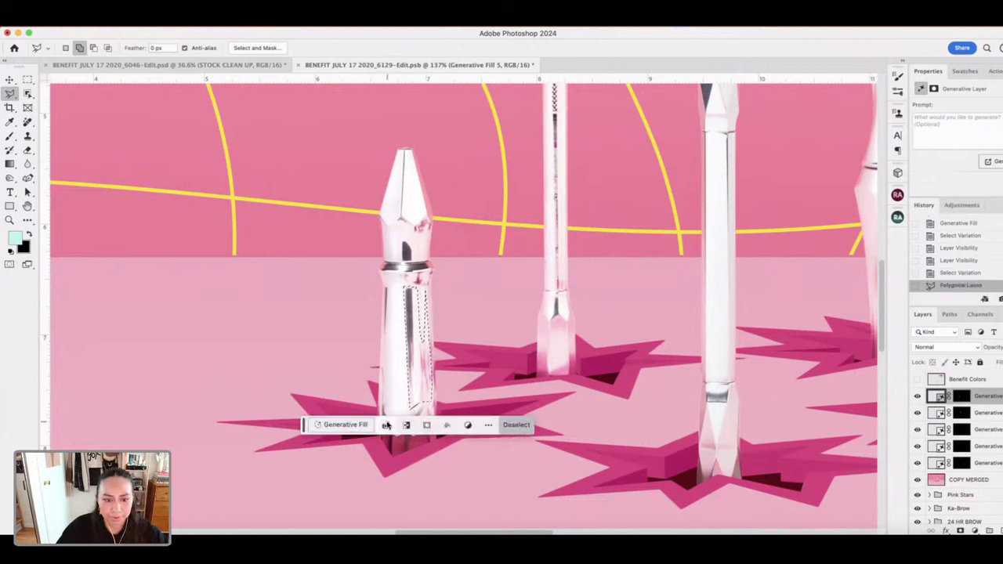
{"action": "left_click", "coordinate": [340, 424]}
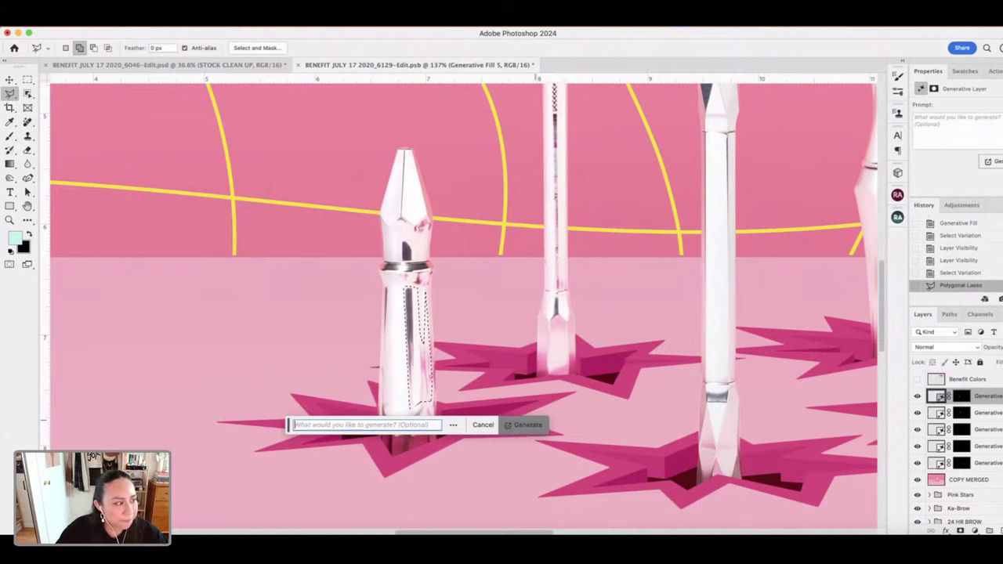
{"action": "key", "text": "Return"}
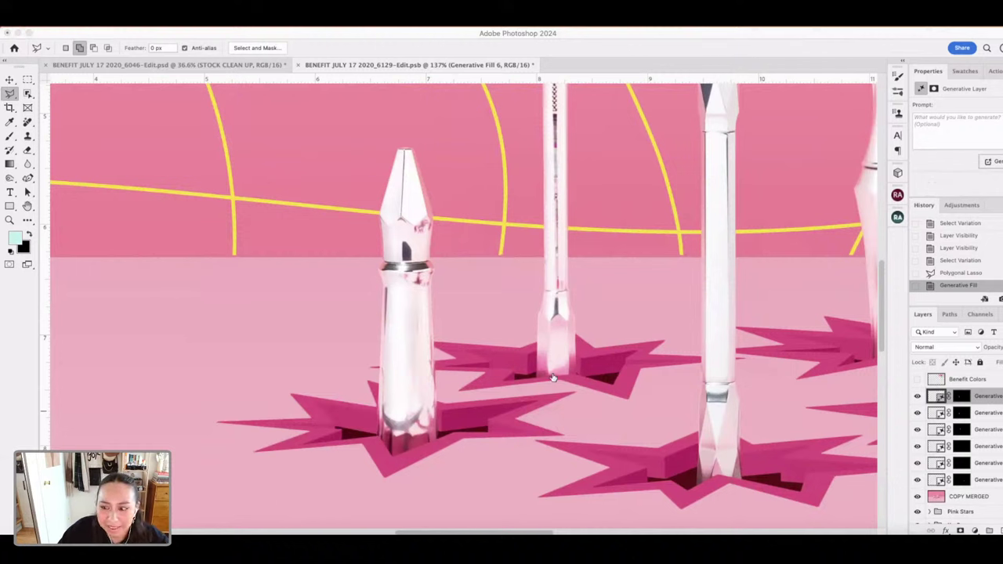
- Choose variation 2 of 3 for the tube's new fill and merge the generative layers above COPY MERGED into one
{"action": "left_click", "coordinate": [431, 426]}
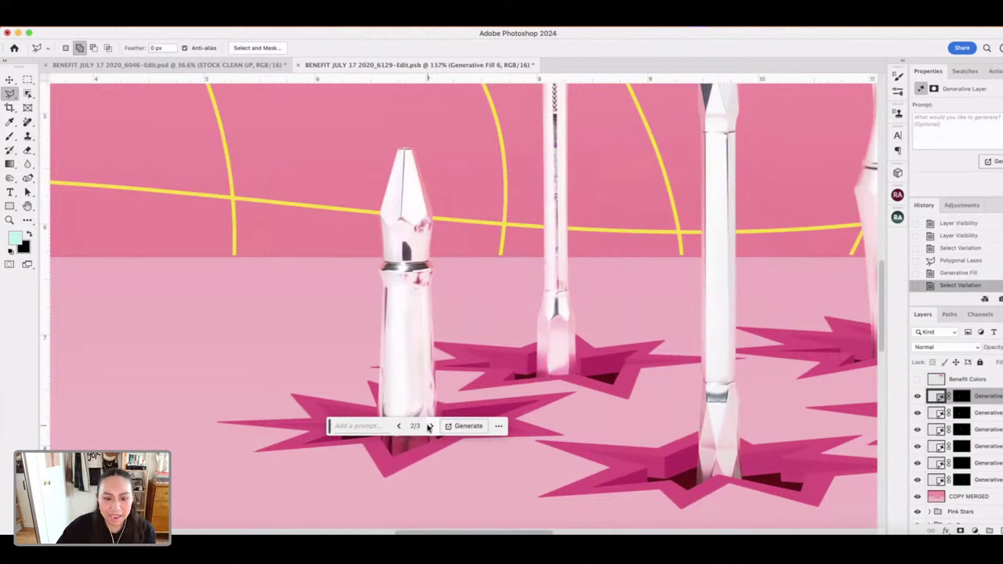
{"action": "left_click", "coordinate": [430, 425]}
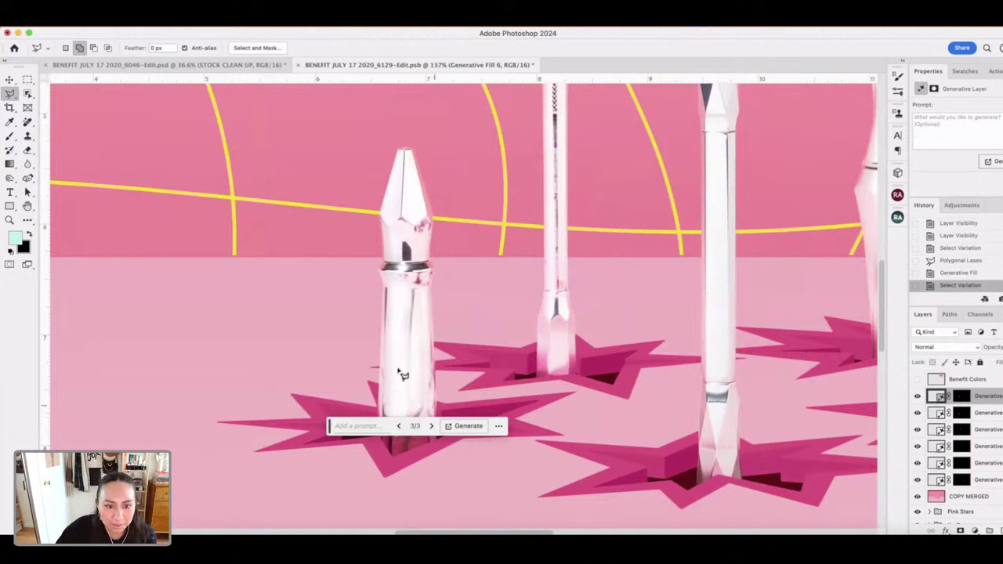
{"action": "left_click", "coordinate": [399, 426]}
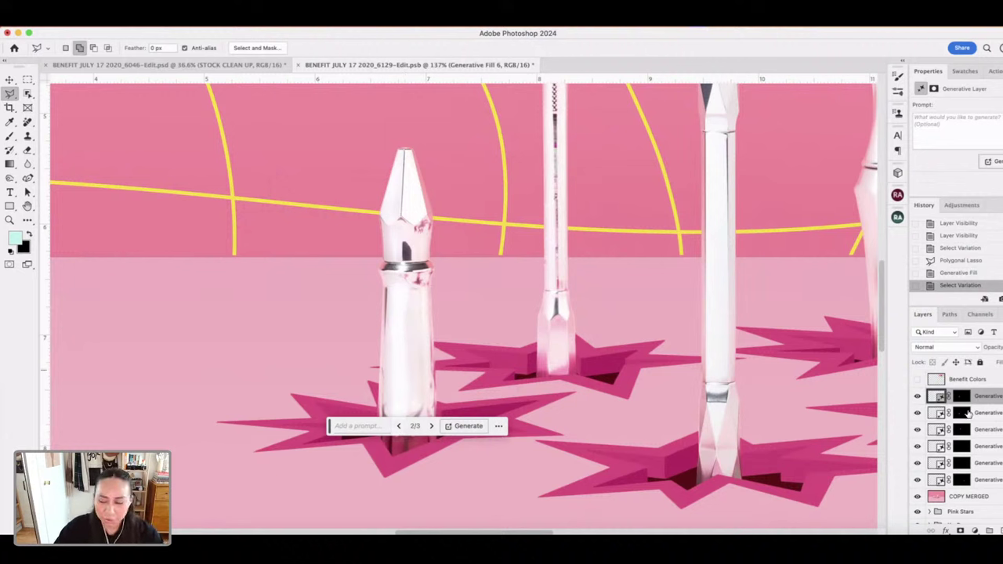
{"action": "key", "text": "ctrl+d"}
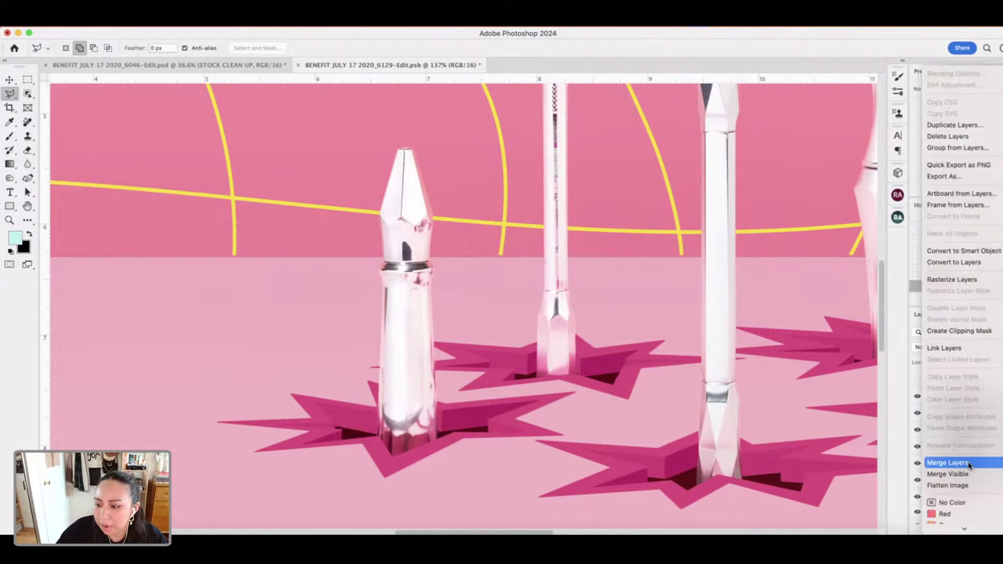
{"action": "left_click", "coordinate": [952, 462]}
- Use the Patch tool to replace the dark lettering on the tall thin pencil's shaft with the clean surface of the neighbouring pen
{"action": "scroll", "coordinate": [596, 347], "scroll_direction": "up", "scroll_amount": 5}
{"action": "scroll", "coordinate": [596, 347], "scroll_direction": "right", "scroll_amount": 5}
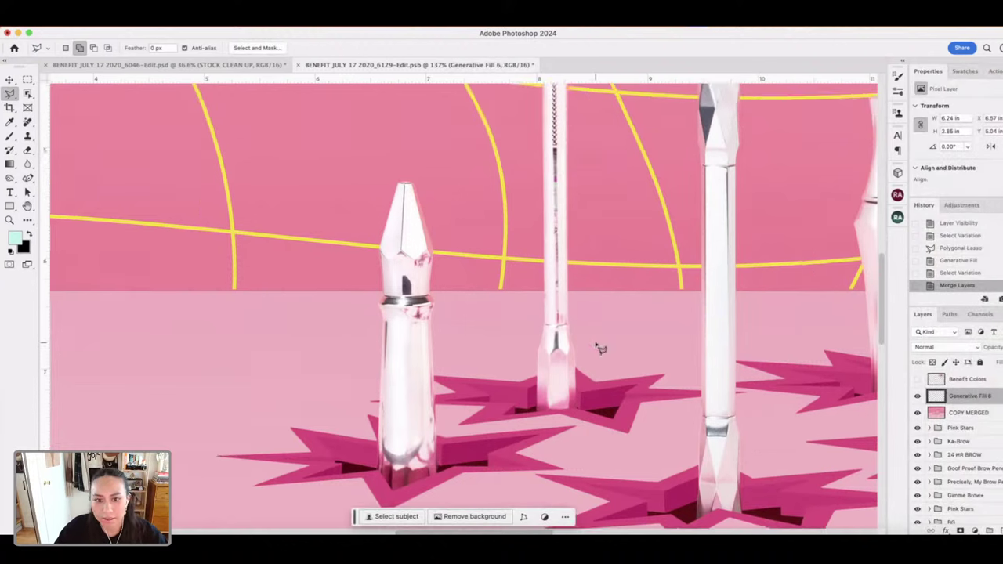
{"action": "left_click", "coordinate": [27, 121]}
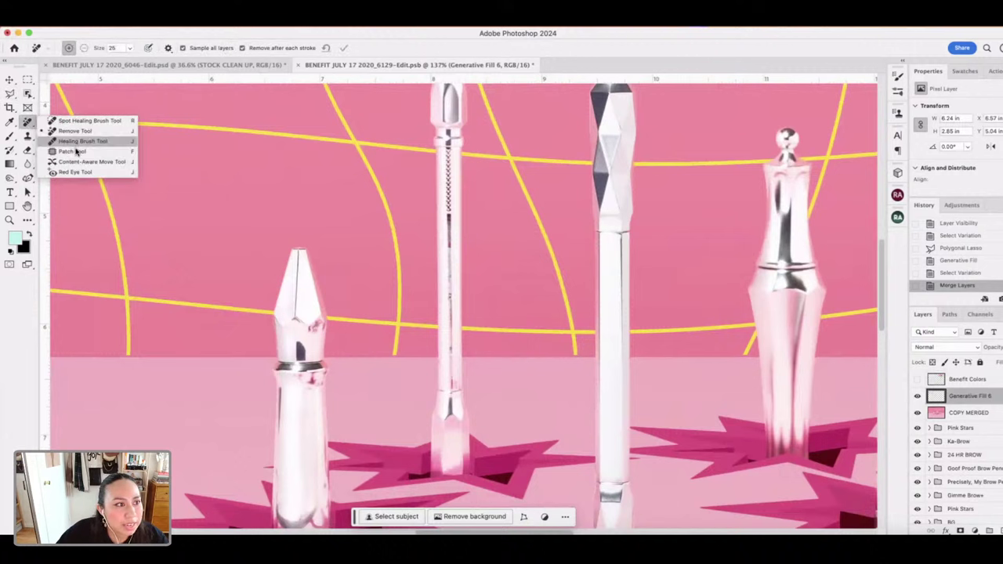
{"action": "left_click", "coordinate": [61, 148]}
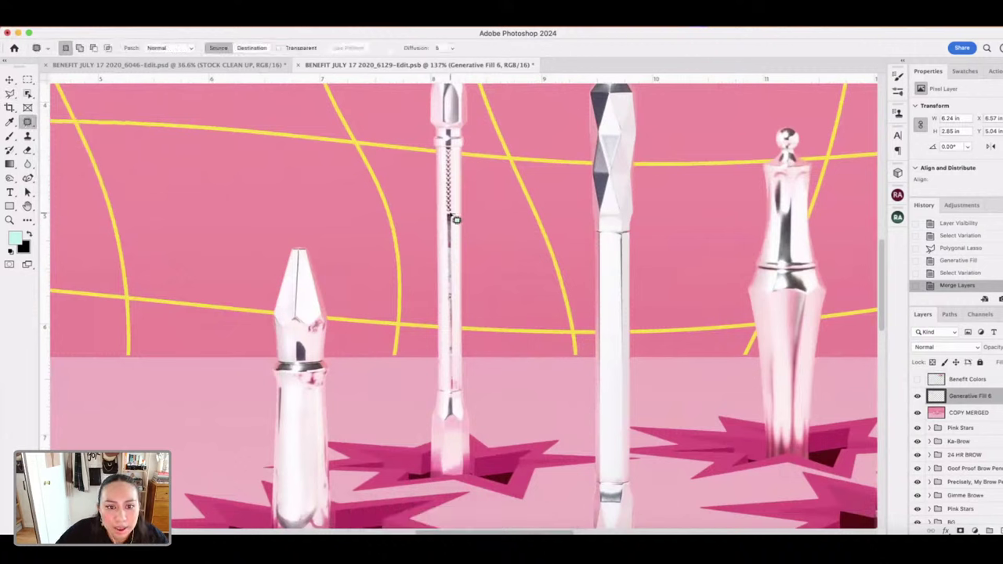
{"action": "mouse_move", "coordinate": [449, 218]}
{"action": "left_mouse_down"}
{"action": "mouse_move", "coordinate": [450, 391]}
{"action": "mouse_move", "coordinate": [460, 218]}
{"action": "left_mouse_up"}
{"action": "left_click_drag", "start_coordinate": [453, 318], "coordinate": [616, 359]}
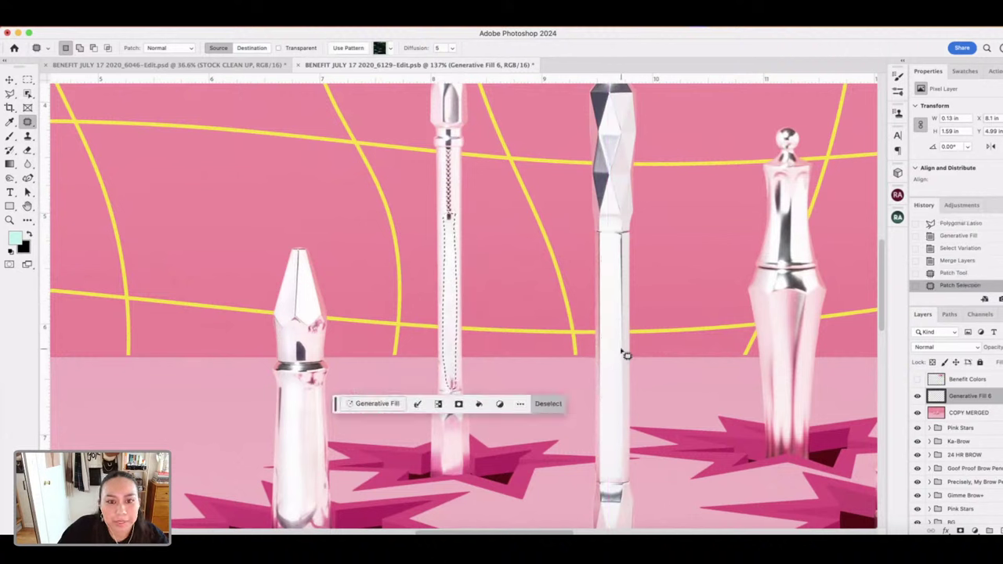
{"action": "key", "text": "ctrl+d"}
- Patch the remaining spot below the pencil's chevron pattern, and toggle the merged retouching layer off and on to compare
{"action": "mouse_move", "coordinate": [463, 216]}
{"action": "left_mouse_down"}
{"action": "mouse_move", "coordinate": [447, 213]}
{"action": "mouse_move", "coordinate": [449, 262]}
{"action": "left_mouse_up"}
{"action": "key", "text": "ctrl+d"}
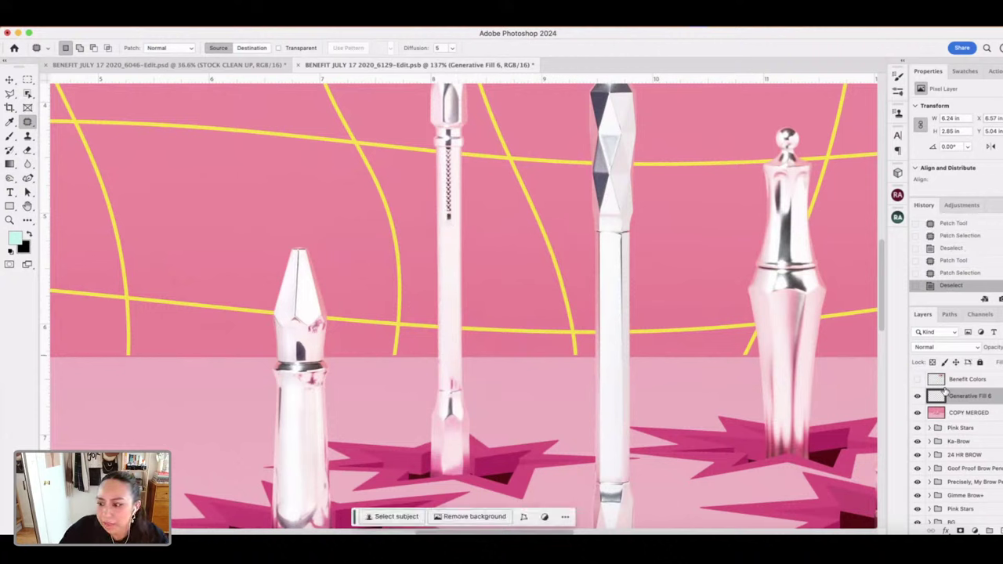
{"action": "left_click", "coordinate": [916, 397]}
{"action": "left_click", "coordinate": [916, 397]}
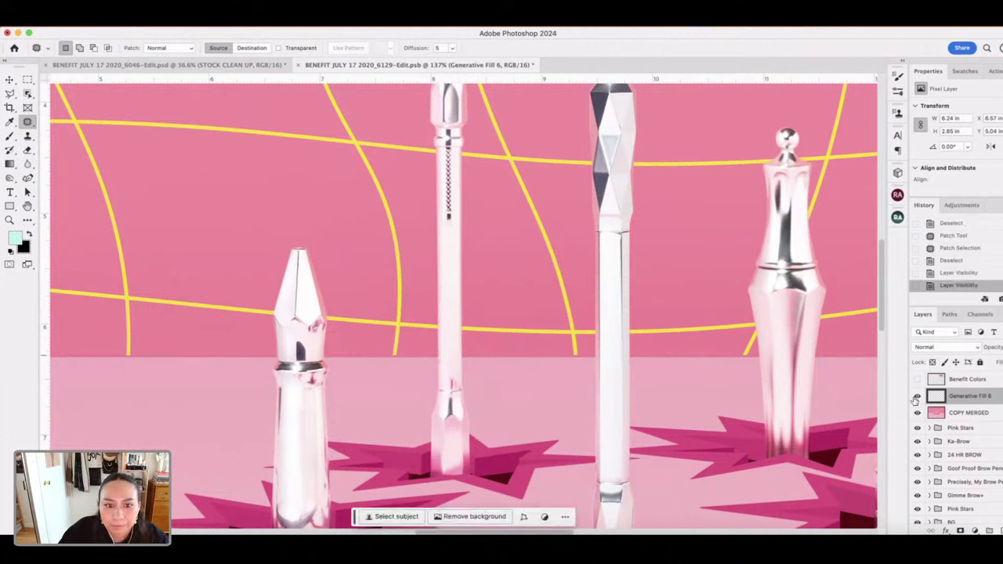
- Merge the Generative Fill 6 layer down into COPY MERGED and rename the merged layer STOCK COPY
{"action": "right_click", "coordinate": [991, 395]}
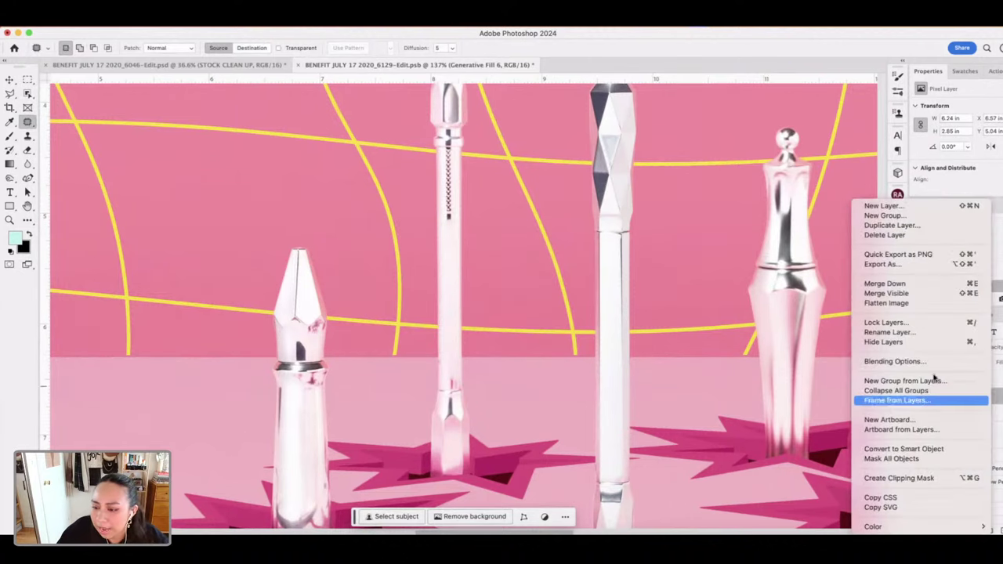
{"action": "left_click", "coordinate": [885, 284]}
{"action": "double_click", "coordinate": [970, 396]}
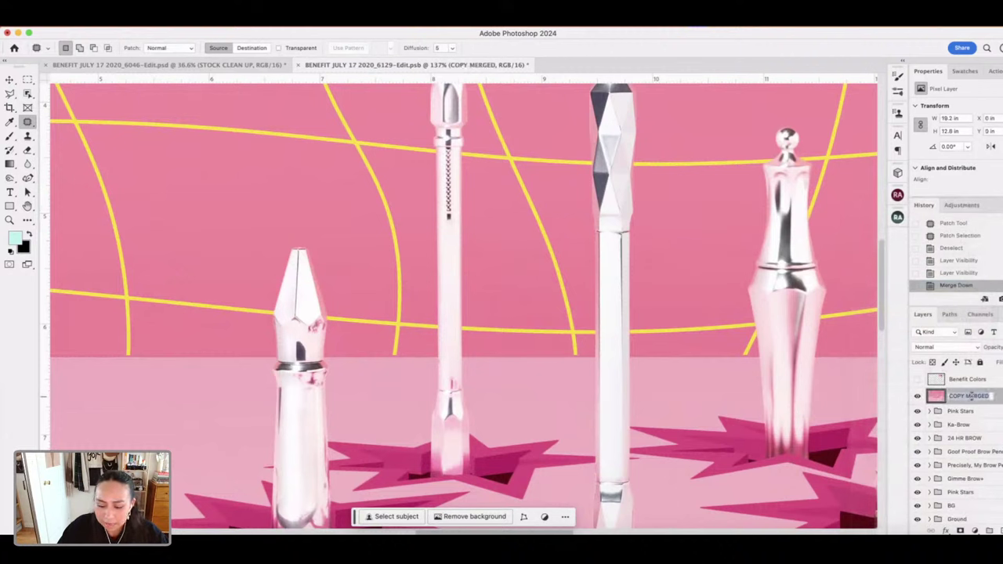
{"action": "type", "text": "STOCK COPY"}
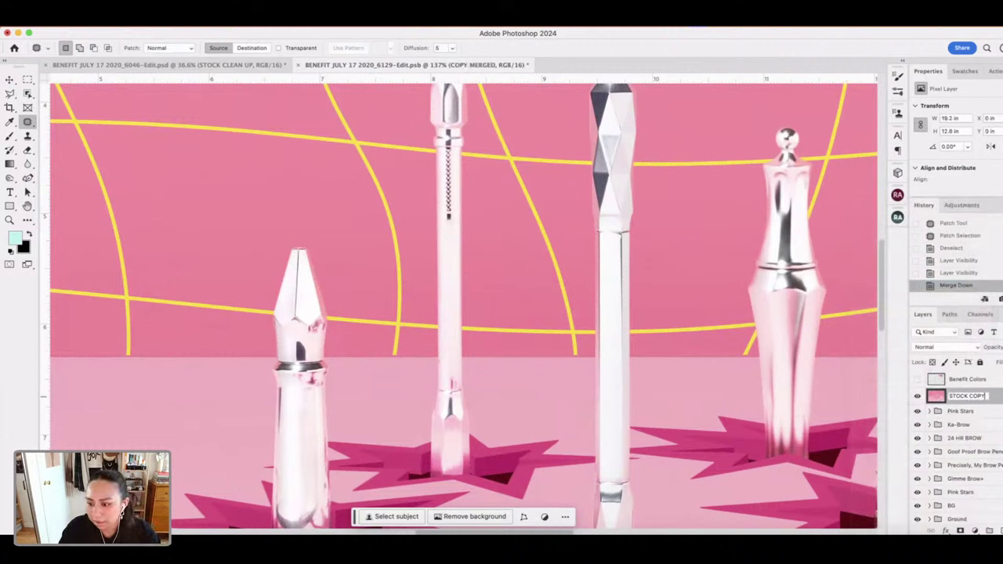
{"action": "key", "text": "Return"}
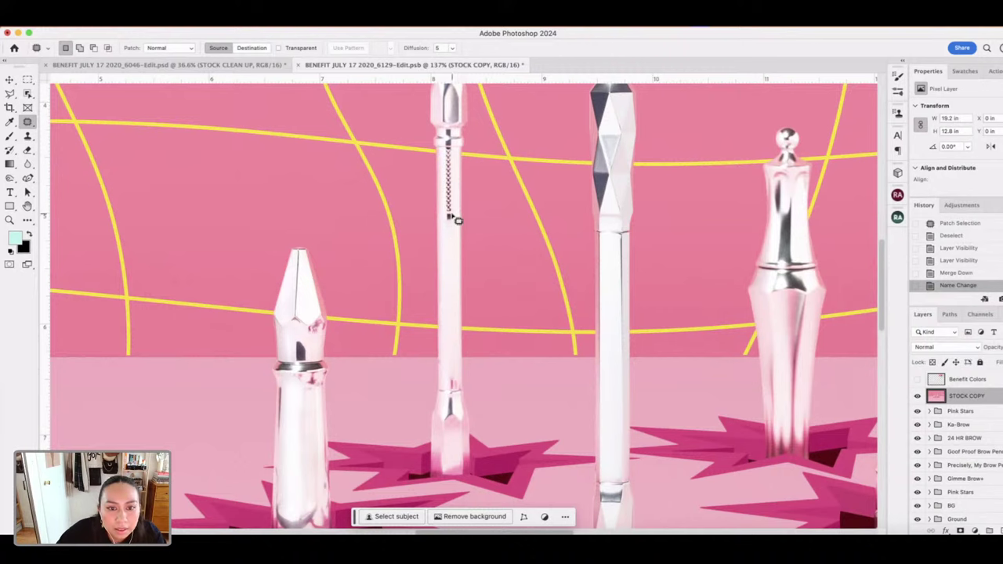
- Patch the leftover dark spot below the tall thin pencil's chevron pattern with a clean area and clear the selection
{"action": "left_click_drag", "start_coordinate": [447, 220], "coordinate": [563, 233]}
{"action": "key", "text": "super+d"}
{"action": "scroll", "coordinate": [418, 336], "scroll_direction": "down", "scroll_amount": 5}
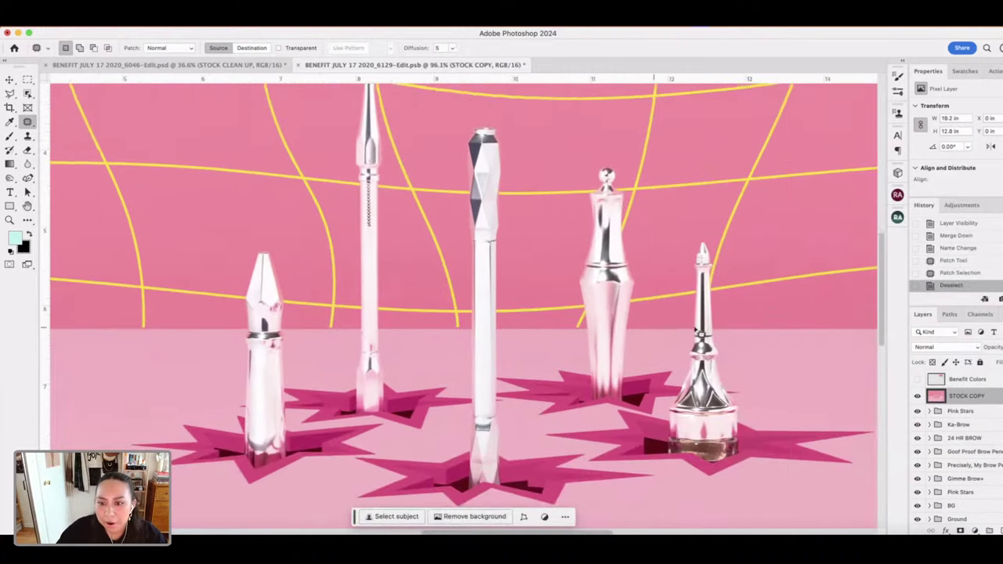
{"action": "scroll", "coordinate": [586, 250], "scroll_direction": "down", "scroll_amount": 3}
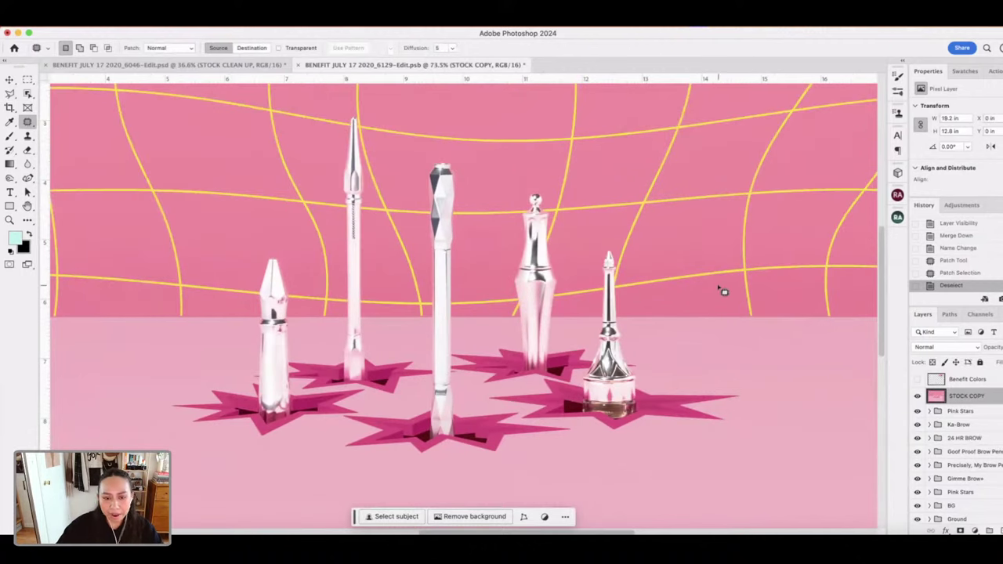
{"action": "scroll", "coordinate": [715, 290], "scroll_direction": "up", "scroll_amount": 2}
{"action": "scroll", "coordinate": [462, 305], "scroll_direction": "down", "scroll_amount": 3}
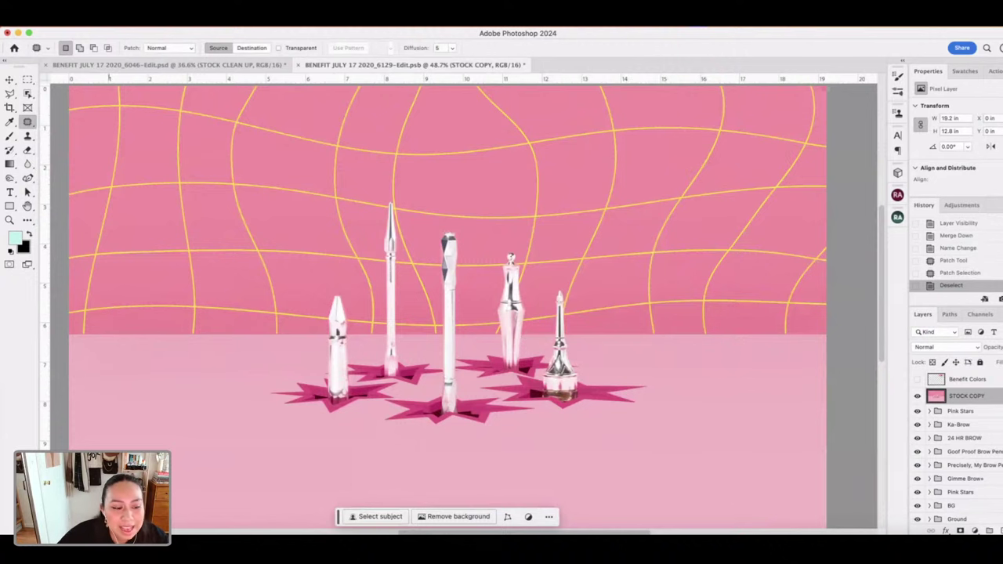
- Switch to Finder and open Beauty Cheers My Dears-4x5.jpg from the BENEFIT folder in Photoshop
{"action": "key", "text": "super+Tab"}
{"action": "left_click", "coordinate": [363, 309]}
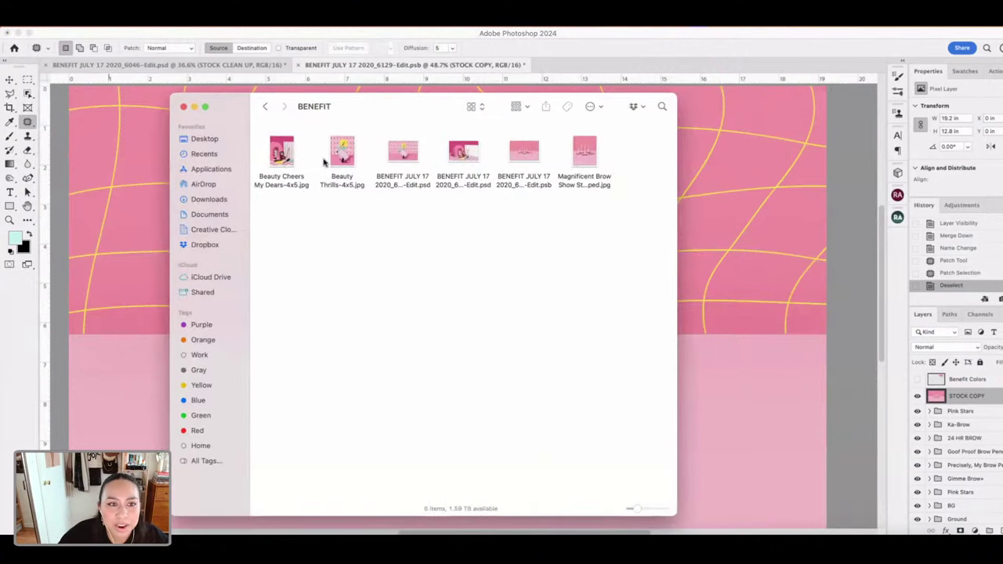
{"action": "left_click", "coordinate": [297, 160]}
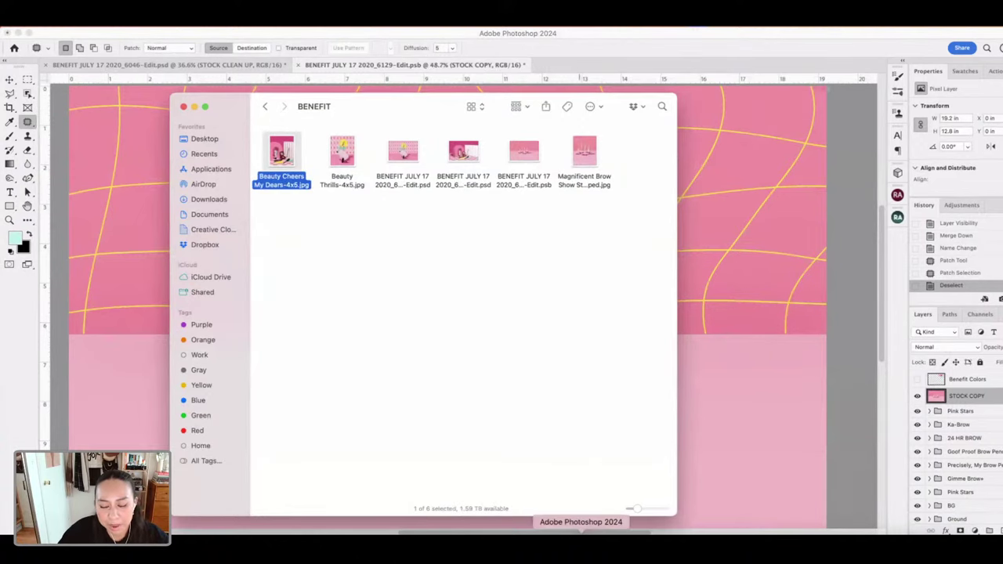
{"action": "left_click", "coordinate": [581, 549]}
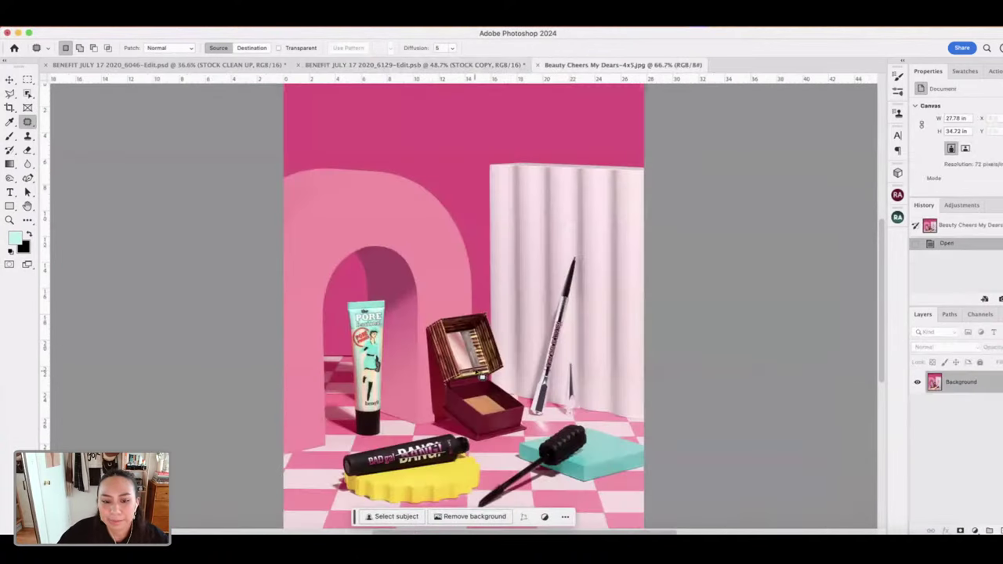
- Examine the branded packaging and lettering on the tube, compact, pencil and mascara, and the scene around them
{"action": "scroll", "coordinate": [482, 377], "scroll_direction": "up", "scroll_amount": 3}
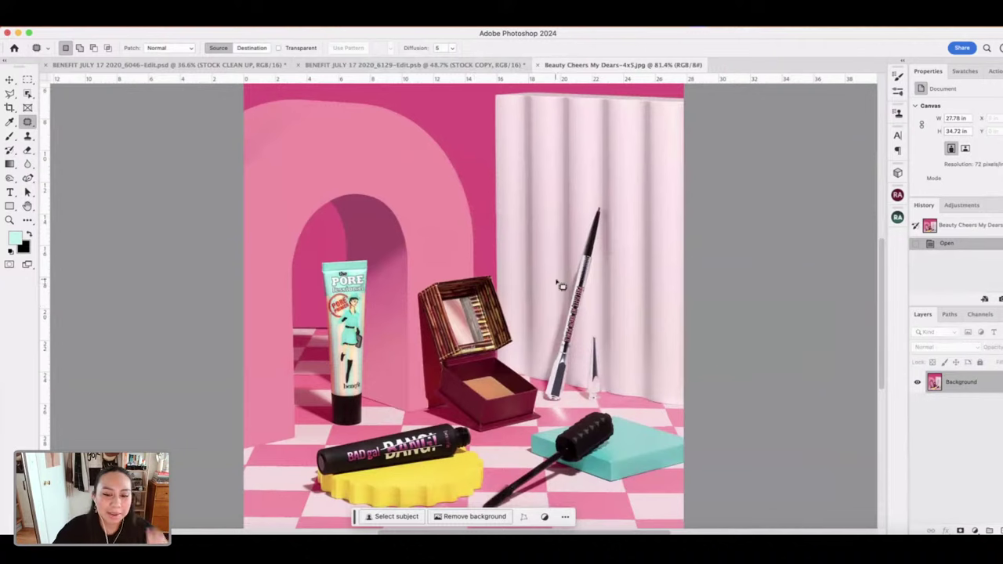
{"action": "scroll", "coordinate": [562, 298], "scroll_direction": "down", "scroll_amount": 3}
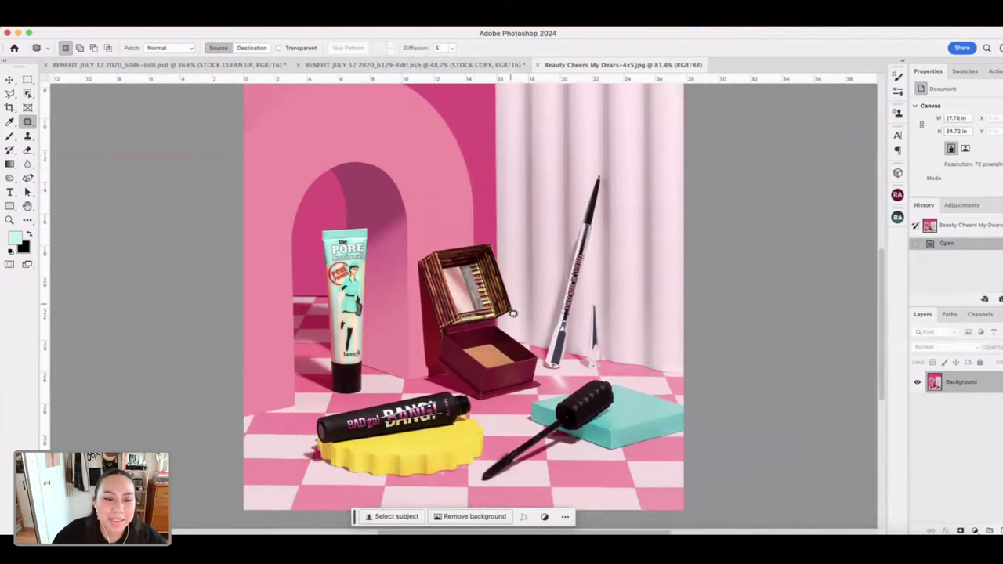
{"action": "scroll", "coordinate": [470, 337], "scroll_direction": "up", "scroll_amount": 2}
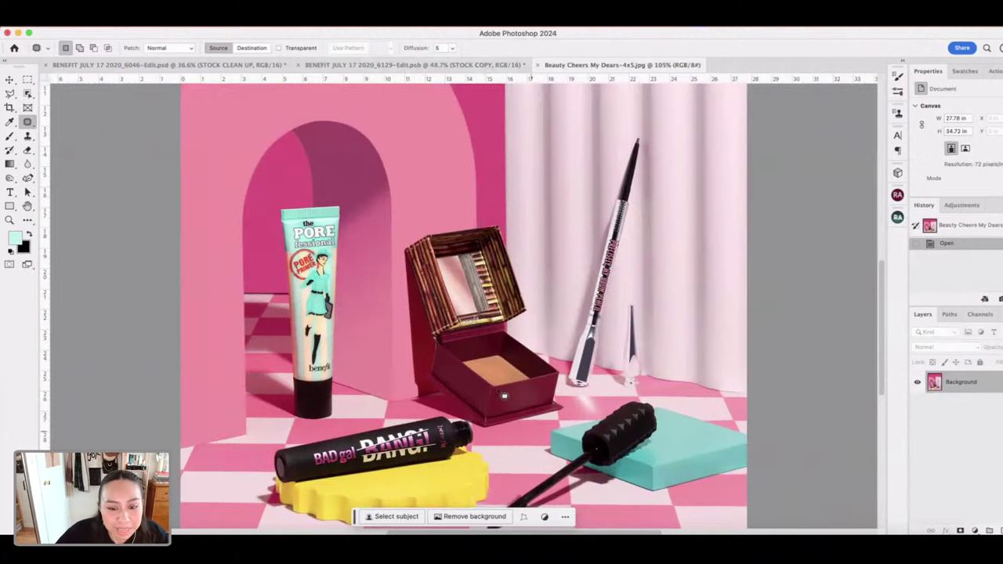
{"action": "scroll", "coordinate": [504, 395], "scroll_direction": "up", "scroll_amount": 5}
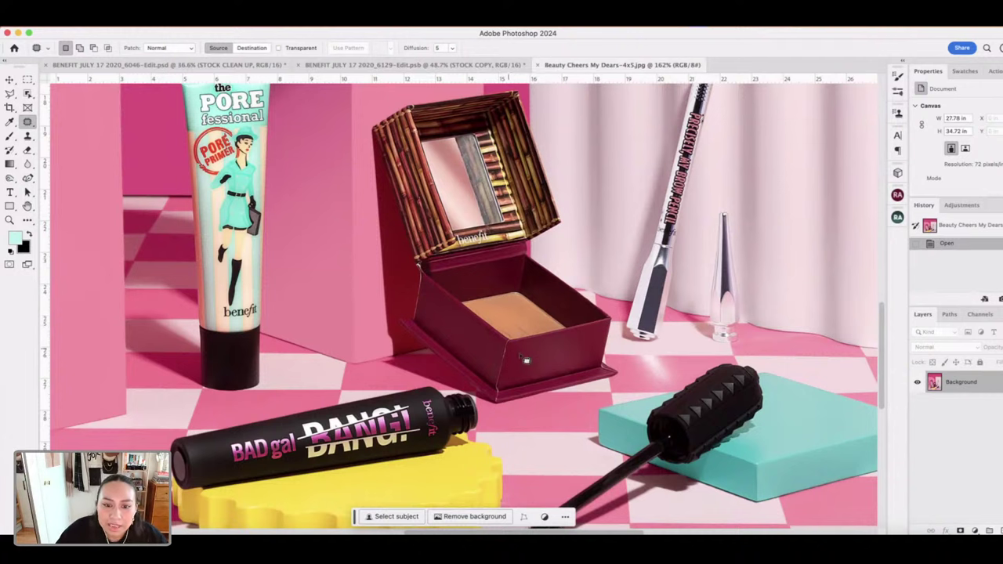
{"action": "scroll", "coordinate": [463, 366], "scroll_direction": "up", "scroll_amount": 2}
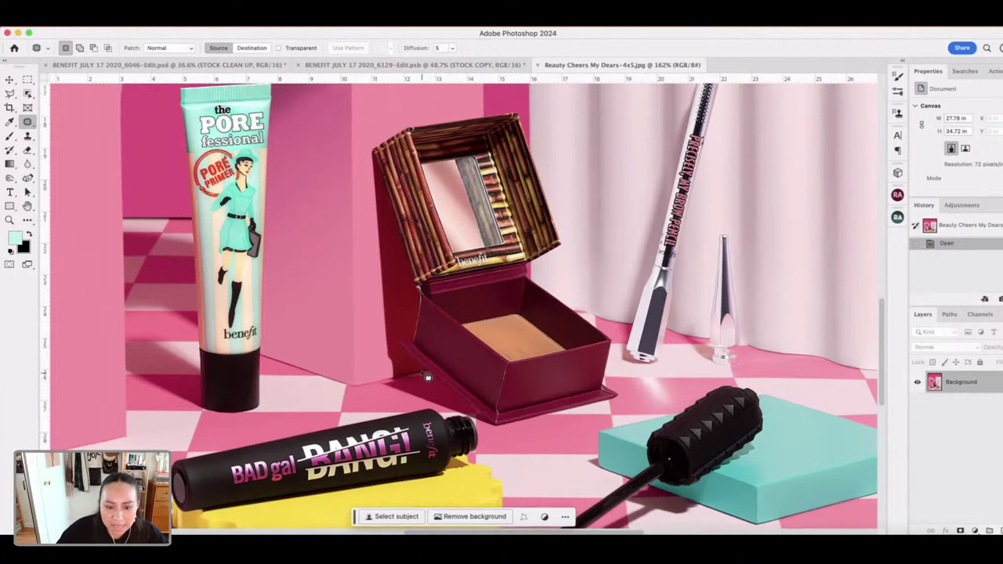
{"action": "scroll", "coordinate": [427, 377], "scroll_direction": "down", "scroll_amount": 5}
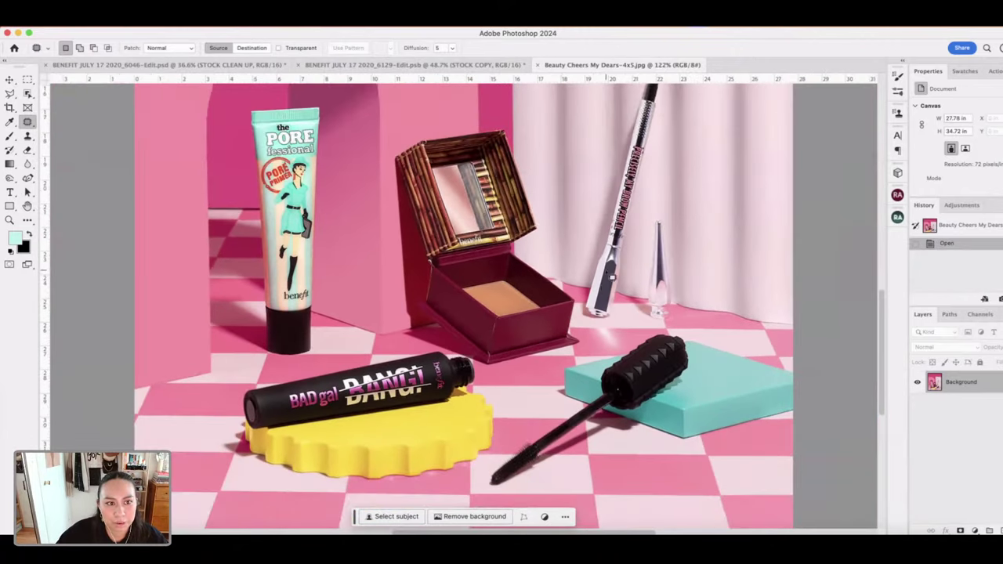
{"action": "scroll", "coordinate": [607, 290], "scroll_direction": "down", "scroll_amount": 1}
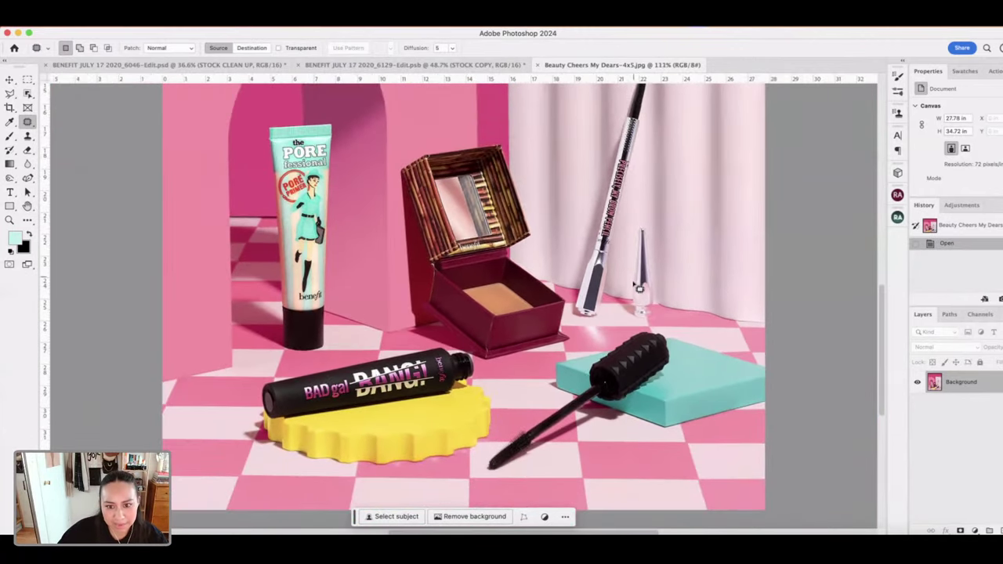
{"action": "scroll", "coordinate": [639, 288], "scroll_direction": "down", "scroll_amount": 4}
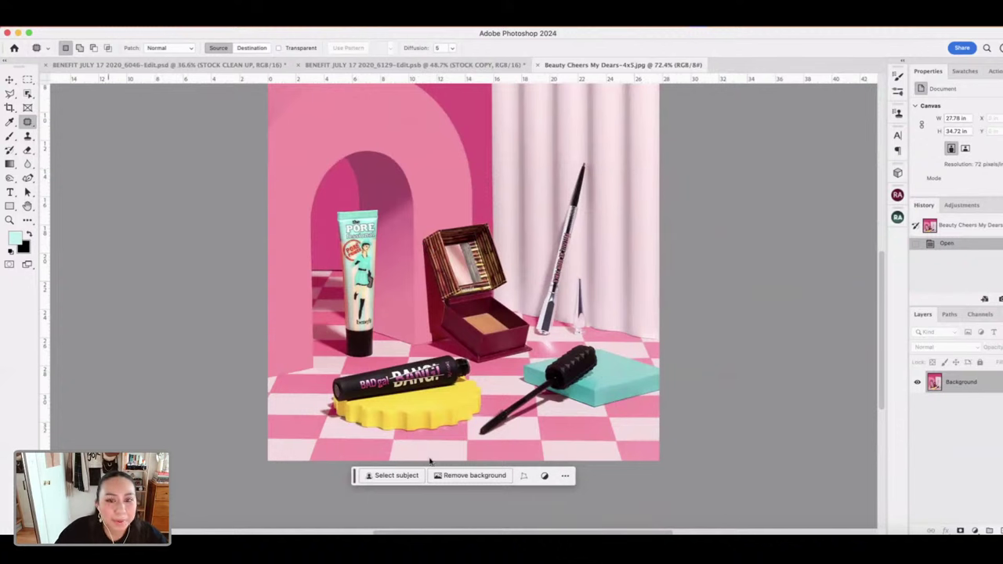
- Switch to Finder, browse to the BOY SMELLS folder inside THE WEEKDAY EDIT #5, and return to Photoshop
{"action": "key", "text": "super+o"}
{"action": "left_click", "coordinate": [265, 106]}
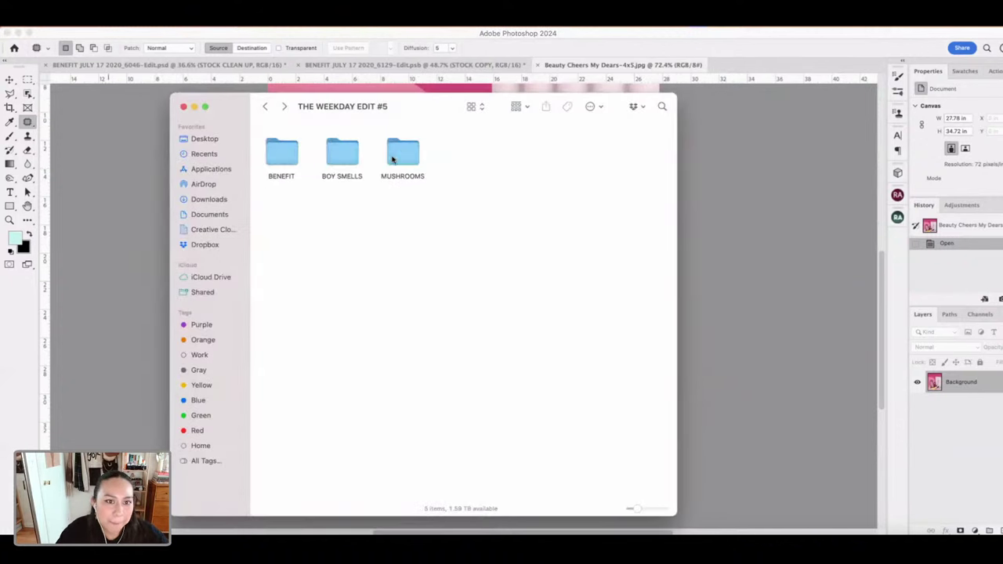
{"action": "double_click", "coordinate": [346, 154]}
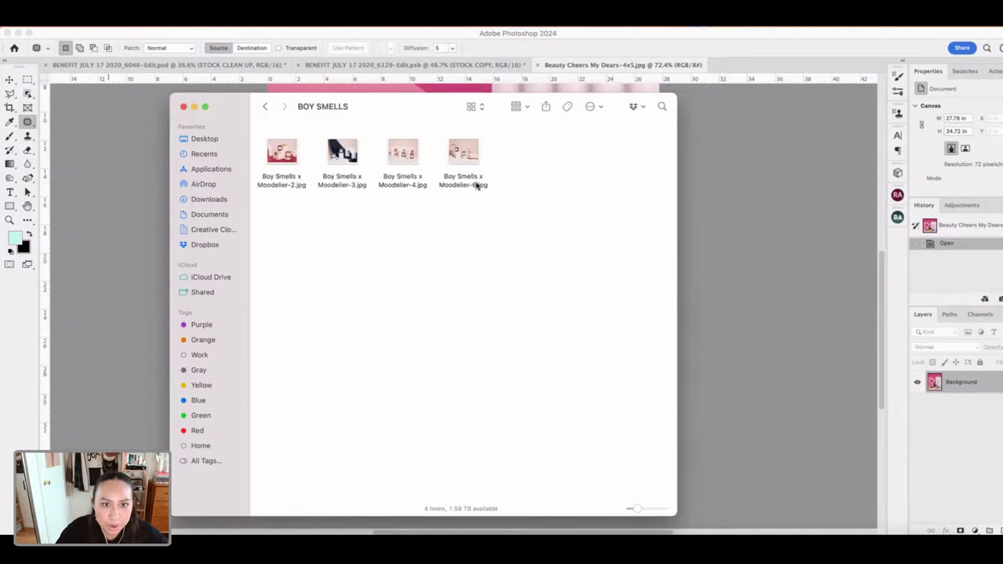
{"action": "left_click_drag", "start_coordinate": [506, 197], "coordinate": [255, 139]}
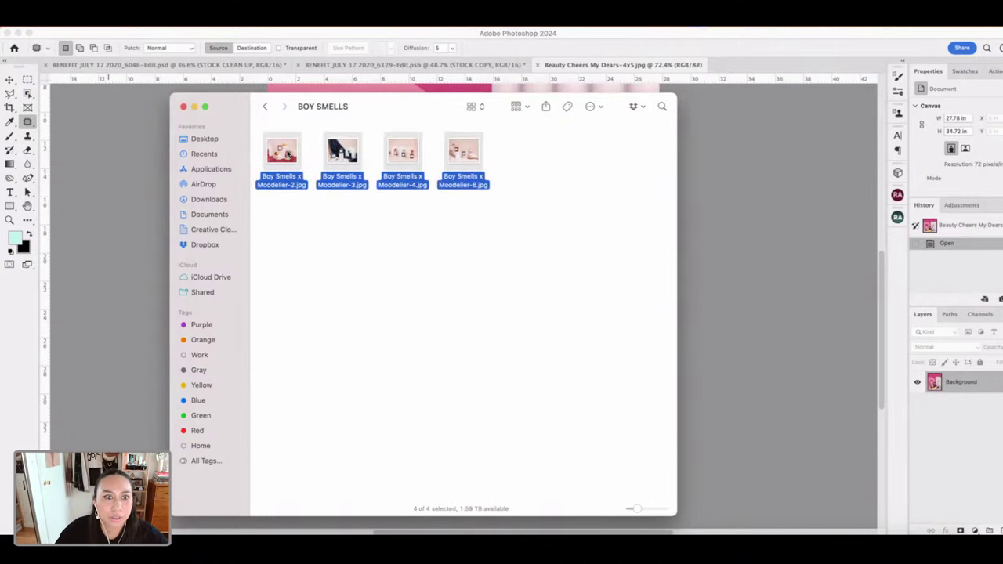
{"action": "left_click", "coordinate": [370, 190]}
{"action": "left_click", "coordinate": [460, 82]}
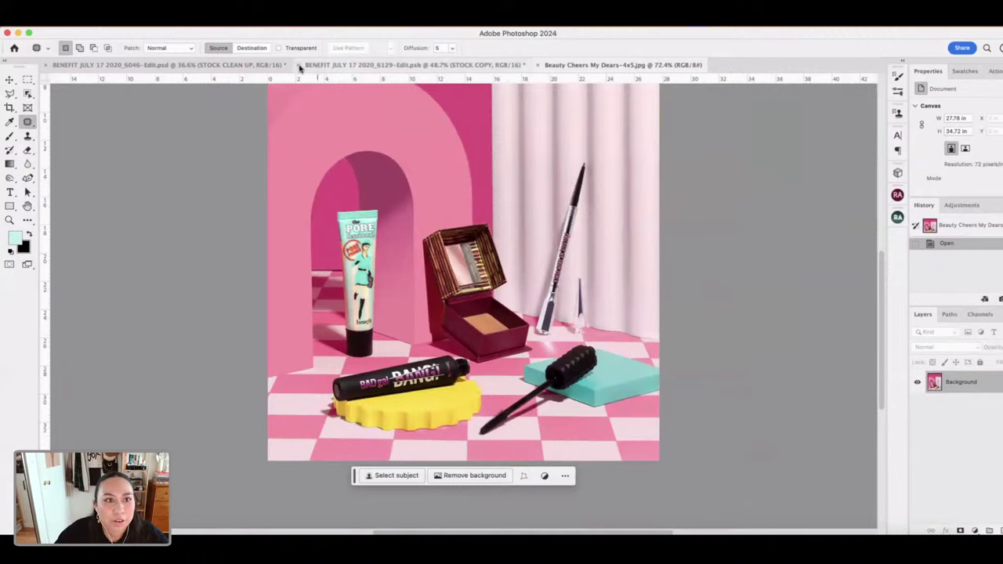
- Close all three open Benefit images, discarding the changes to the two edited documents
{"action": "left_click", "coordinate": [299, 68]}
{"action": "left_click", "coordinate": [522, 240]}
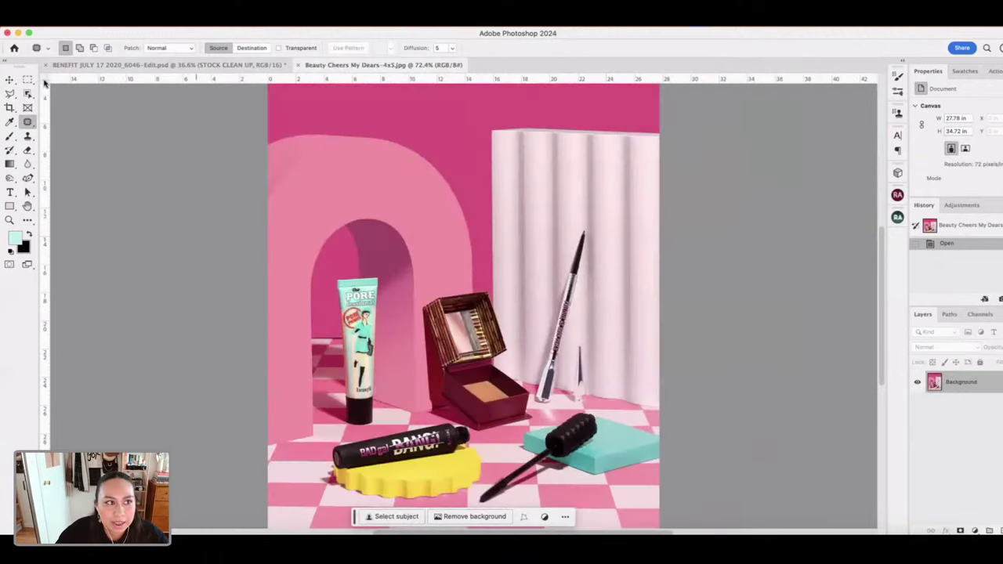
{"action": "left_click", "coordinate": [46, 65]}
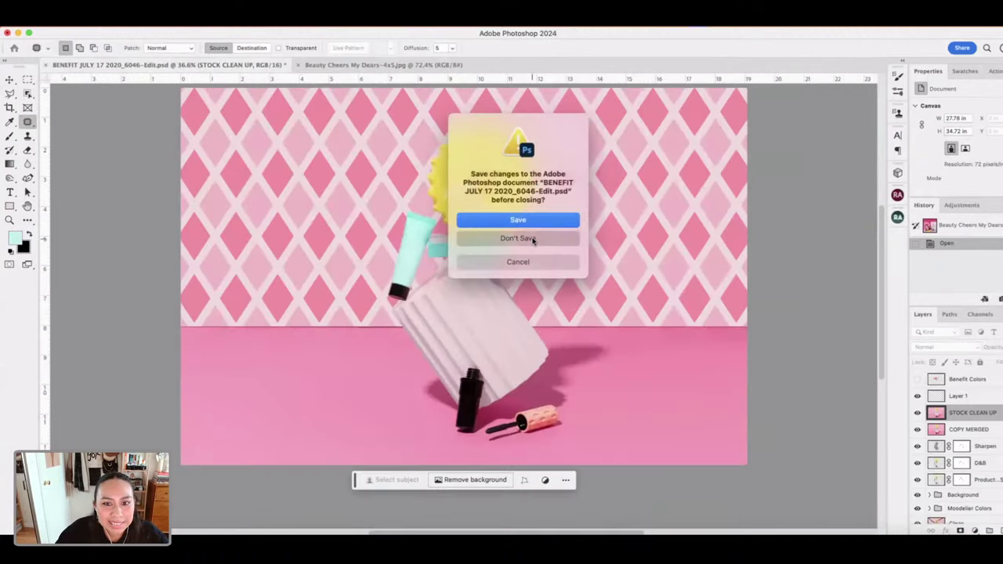
{"action": "left_click", "coordinate": [533, 240]}
{"action": "left_click", "coordinate": [45, 65]}
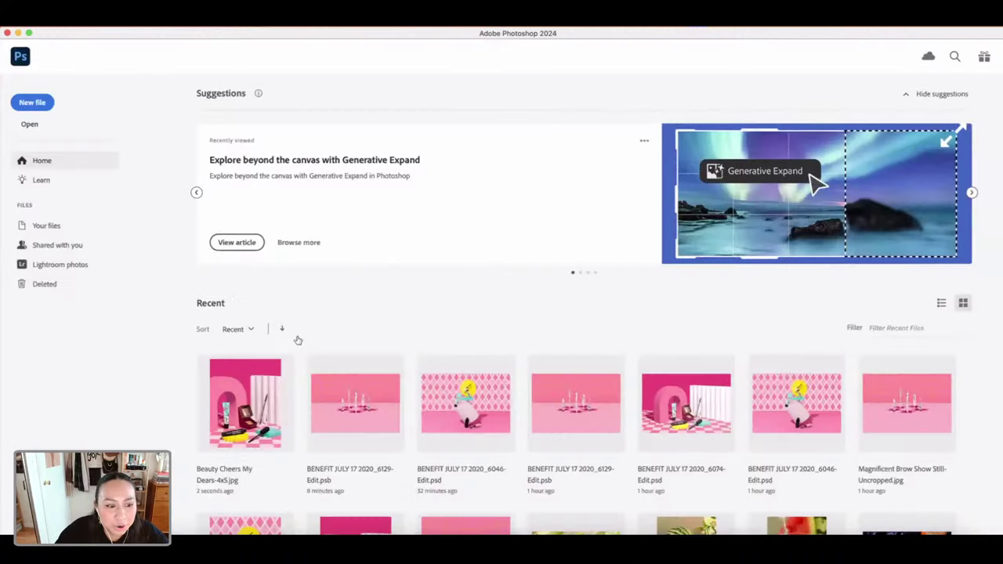
- Switch to Finder and open all four Boy Smells x Moodelier images from the BOY SMELLS folder in Photoshop
{"action": "key", "text": "super+Tab"}
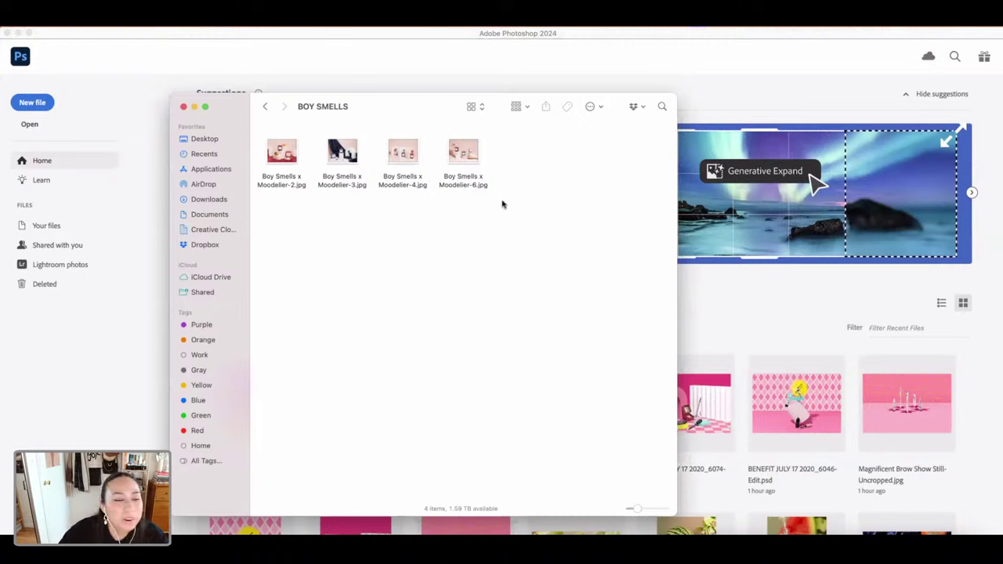
{"action": "left_click_drag", "start_coordinate": [519, 221], "coordinate": [581, 548]}
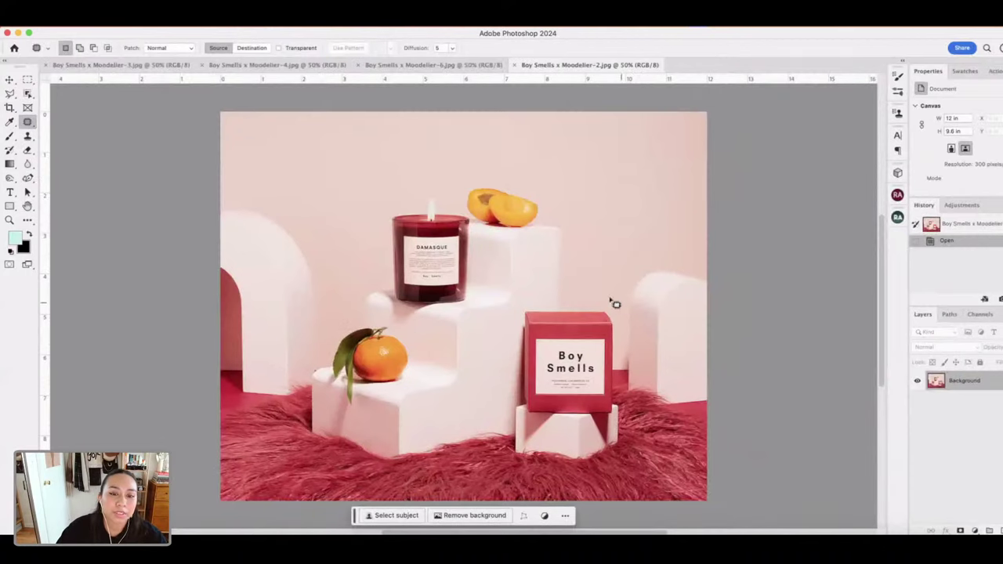
{"action": "scroll", "coordinate": [615, 304], "scroll_direction": "down", "scroll_amount": 1}
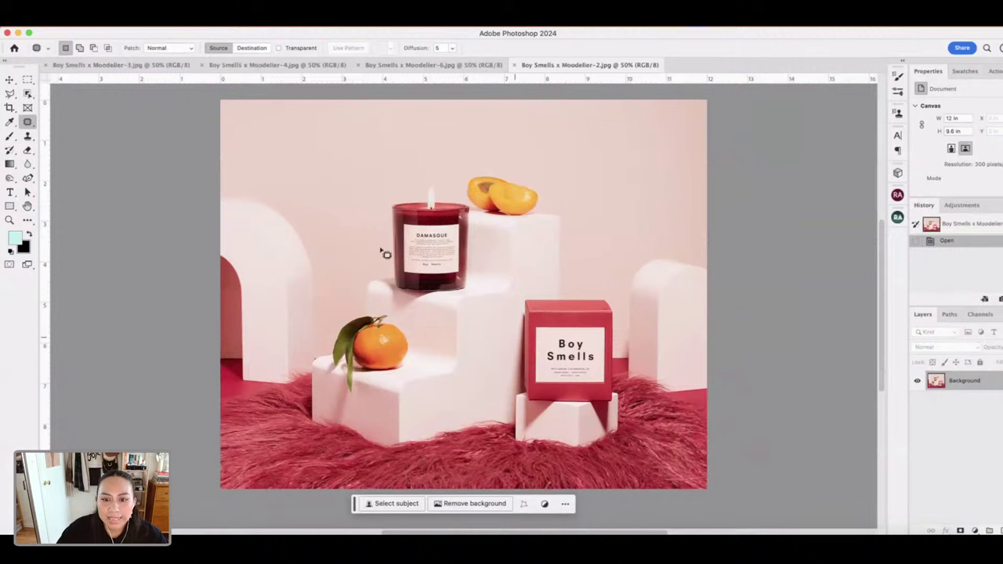
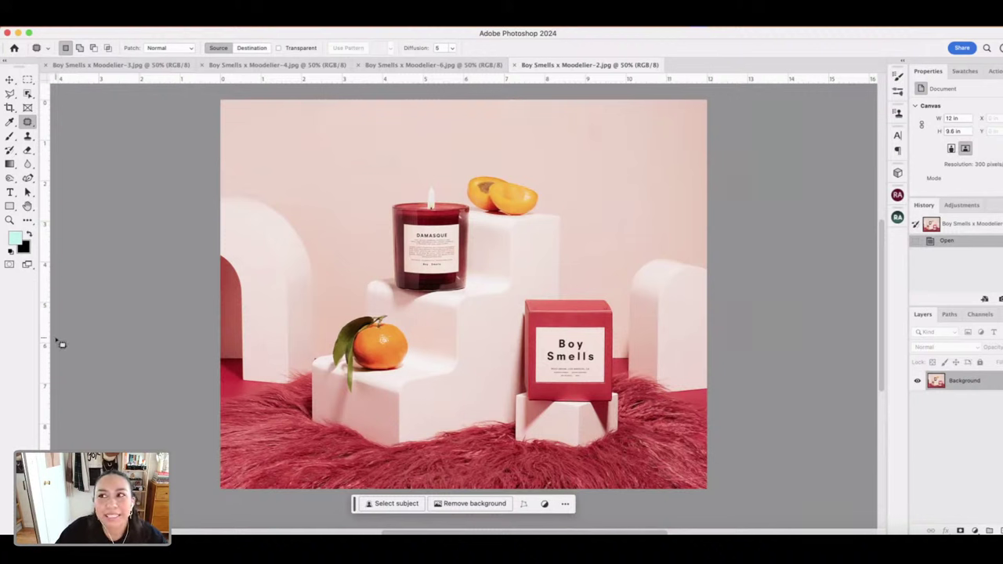
- Outline the text on the DAMASQUE candle's label with the Polygonal Lasso and run Generative Fill with an empty prompt
{"action": "scroll", "coordinate": [558, 294], "scroll_direction": "up", "scroll_amount": 3}
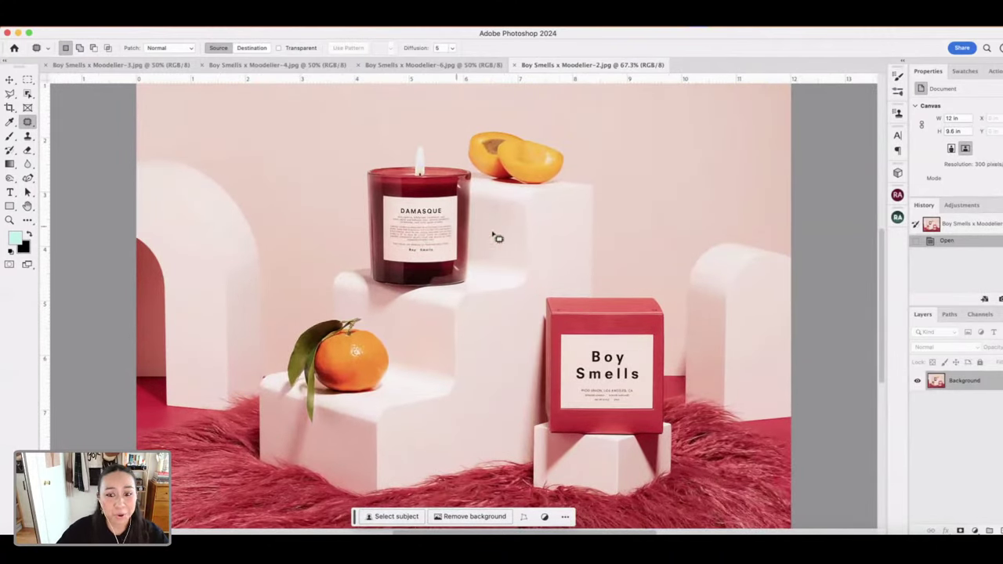
{"action": "scroll", "coordinate": [496, 235], "scroll_direction": "down", "scroll_amount": 1}
{"action": "scroll", "coordinate": [624, 329], "scroll_direction": "up", "scroll_amount": 1}
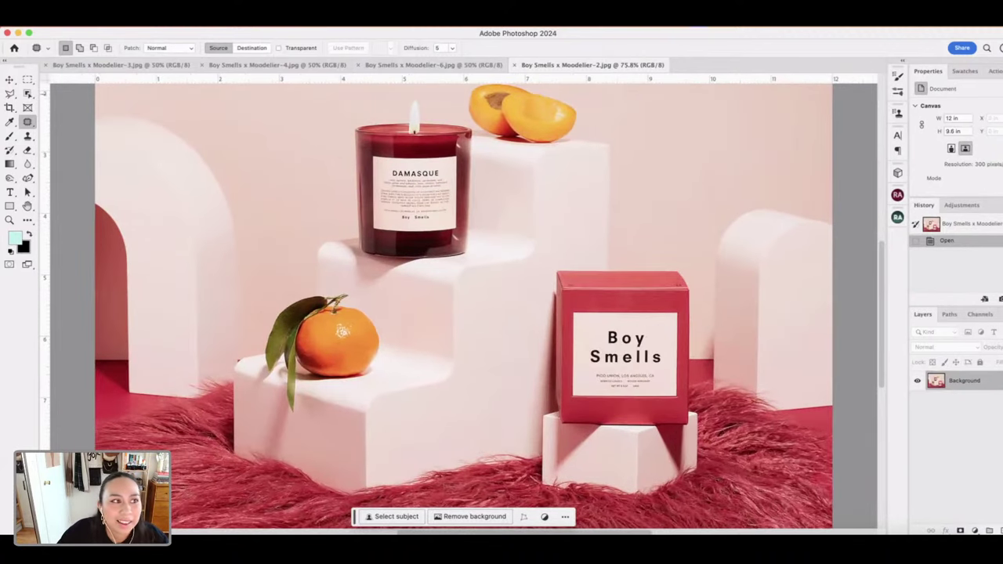
{"action": "left_click", "coordinate": [12, 93]}
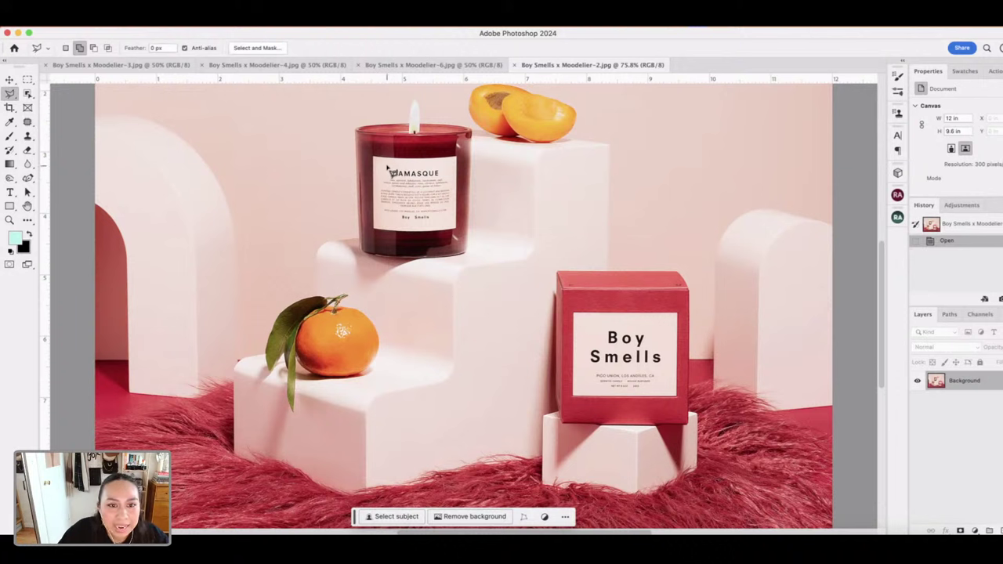
{"action": "mouse_move", "coordinate": [387, 167]}
{"action": "left_mouse_down"}
{"action": "mouse_move", "coordinate": [441, 169]}
{"action": "mouse_move", "coordinate": [455, 188]}
{"action": "mouse_move", "coordinate": [453, 223]}
{"action": "mouse_move", "coordinate": [394, 226]}
{"action": "left_mouse_up"}
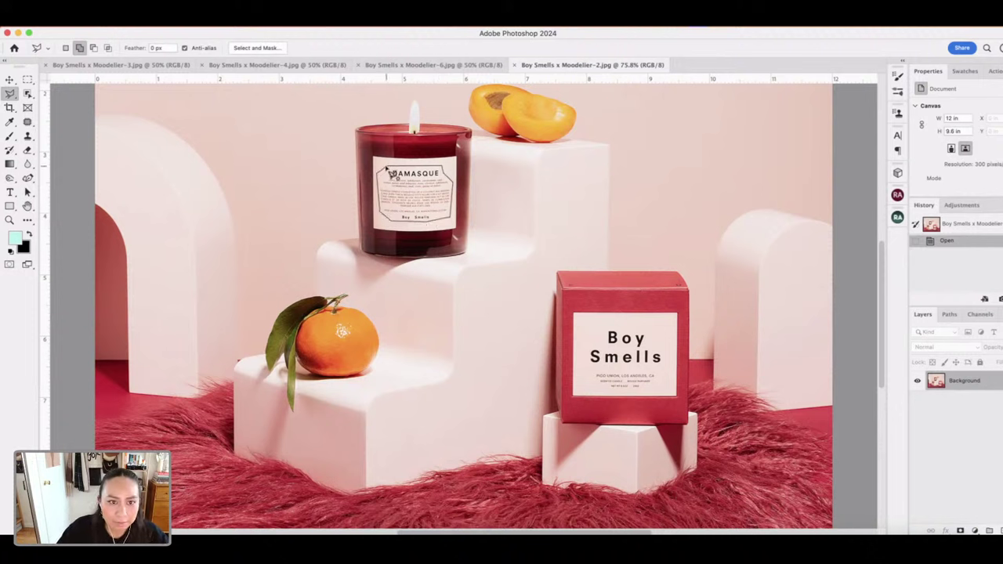
{"action": "left_click_drag", "start_coordinate": [387, 168], "coordinate": [388, 167]}
{"action": "left_click", "coordinate": [337, 237]}
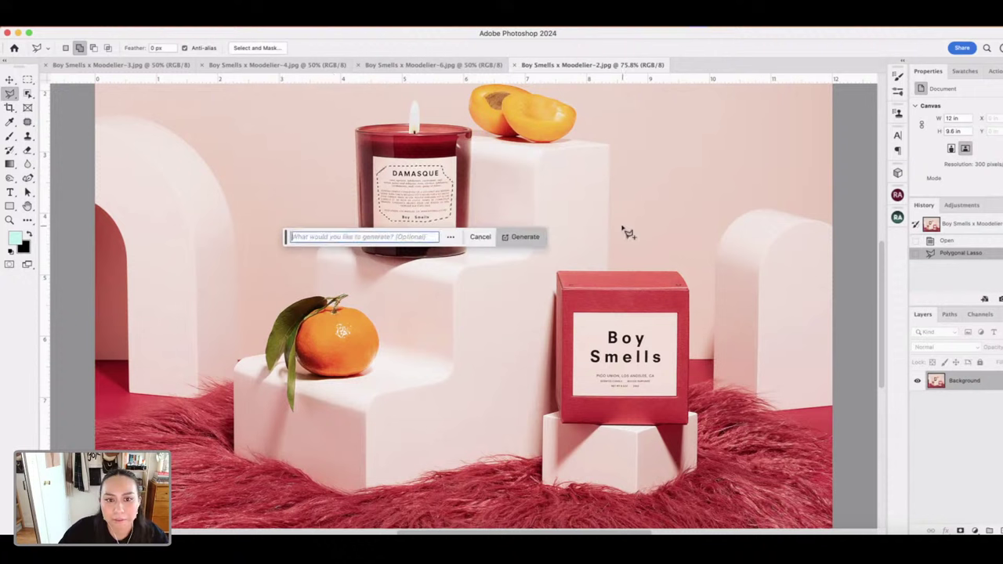
{"action": "left_click", "coordinate": [520, 238]}
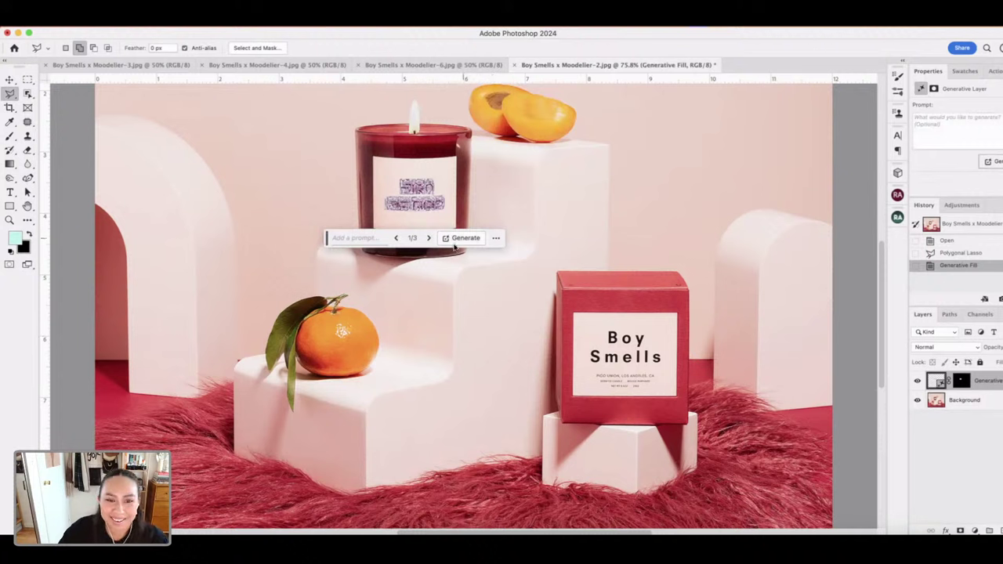
- Review the Generative Fill variations on the candle label and delete the generative layer
{"action": "left_click", "coordinate": [428, 238]}
{"action": "left_click", "coordinate": [428, 238]}
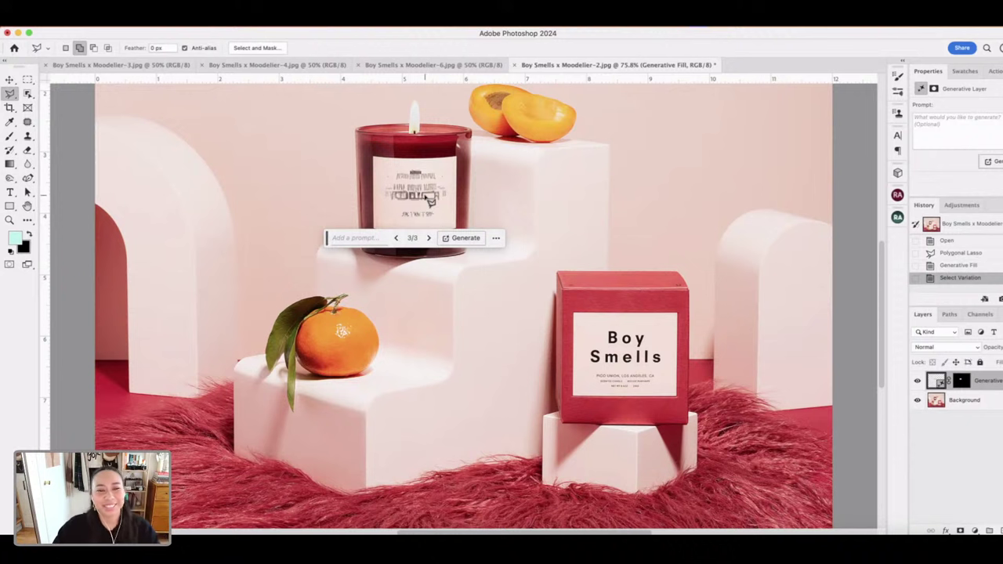
{"action": "left_click", "coordinate": [429, 239]}
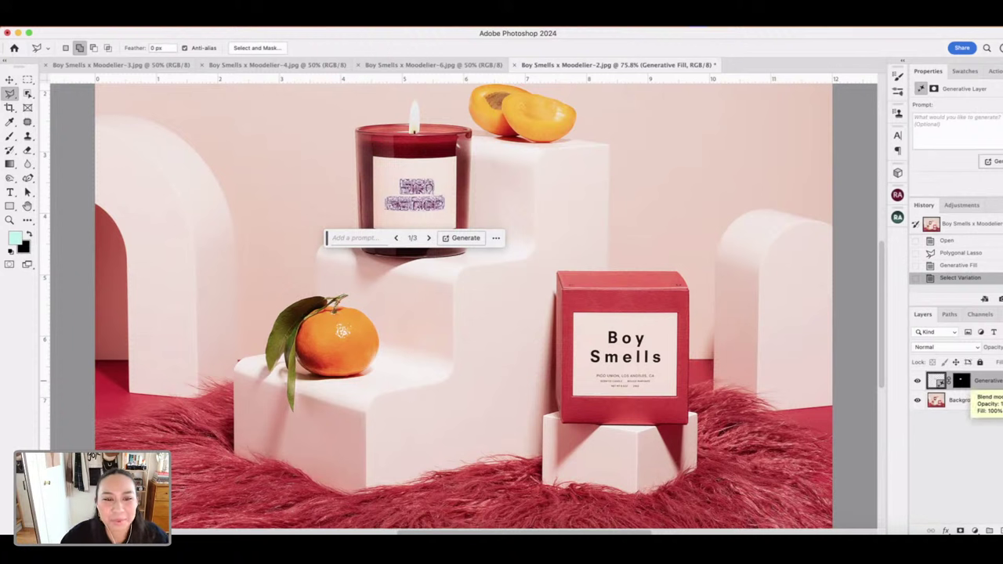
{"action": "key", "text": "BackSpace"}
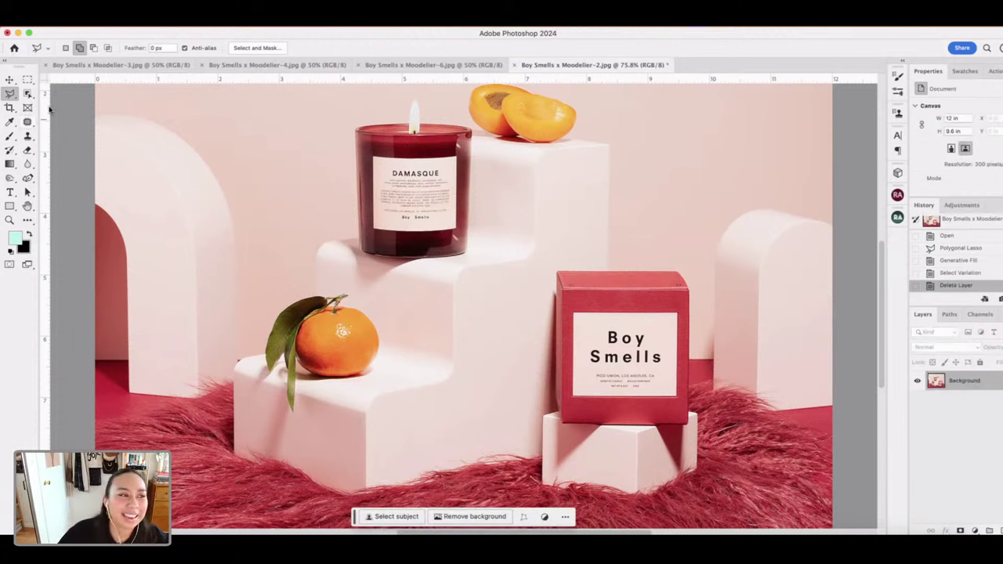
{"action": "right_click", "coordinate": [27, 122]}
{"action": "left_click", "coordinate": [63, 130]}
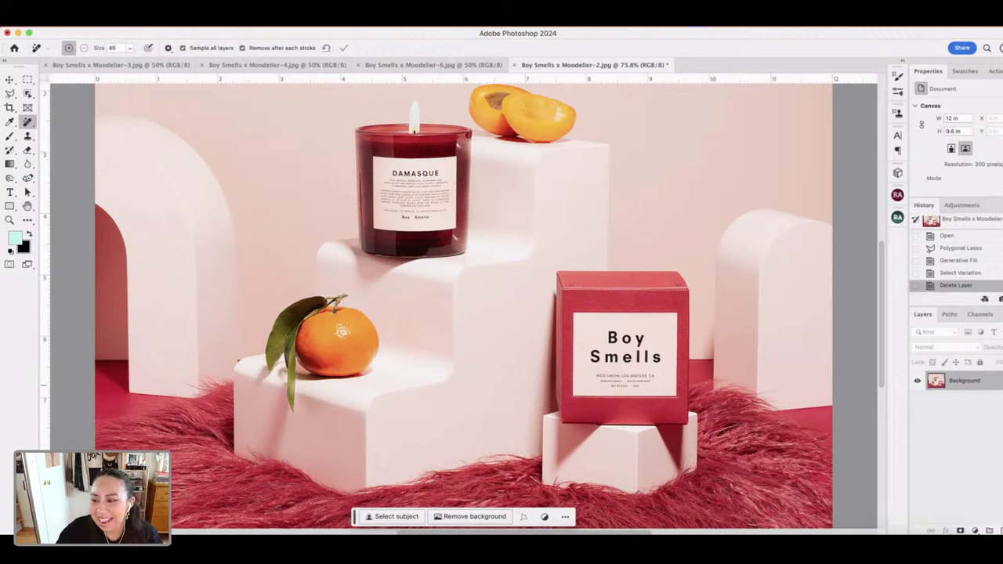
{"action": "right_click", "coordinate": [977, 385]}
{"action": "key", "text": "Escape"}
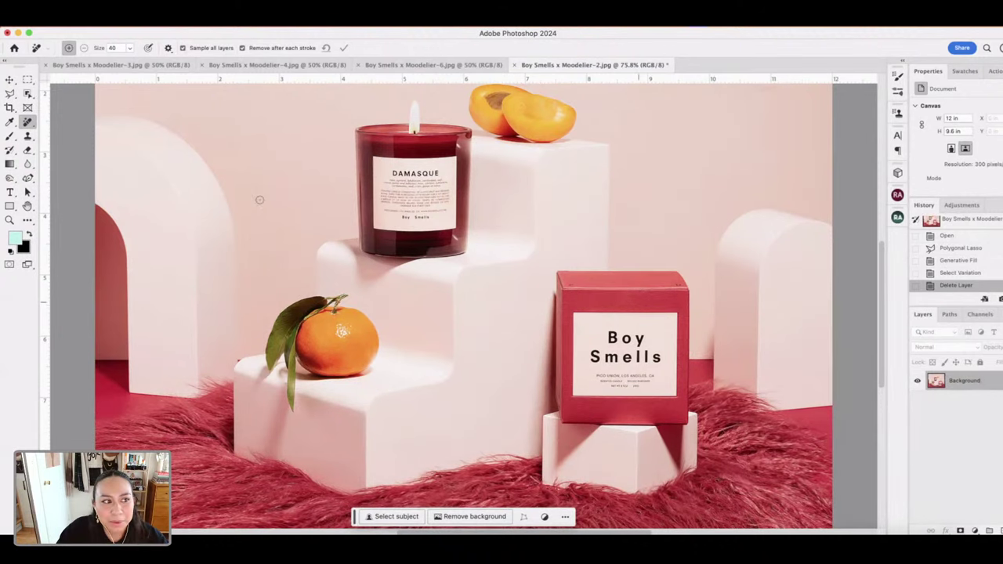
{"action": "left_click", "coordinate": [28, 81]}
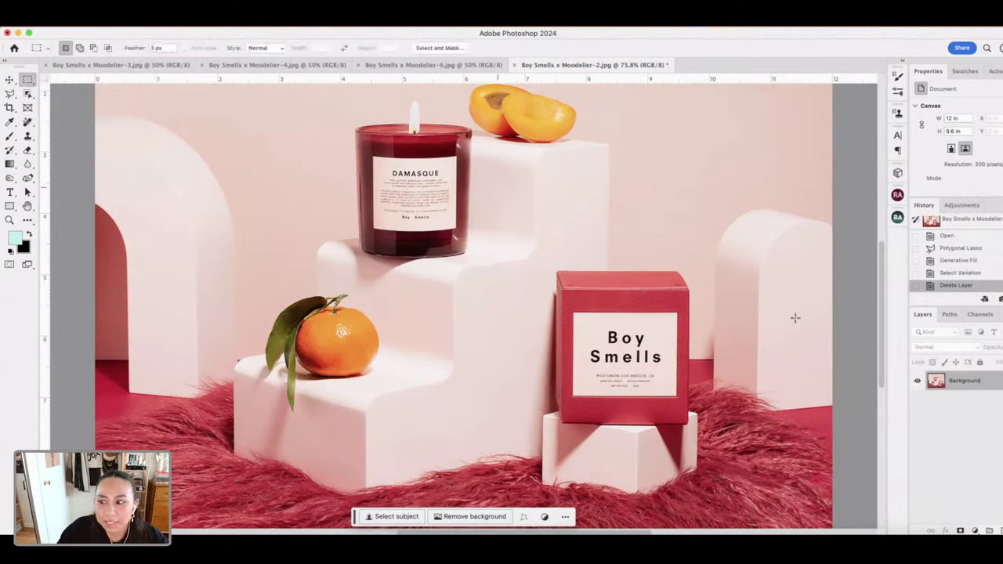
{"action": "right_click", "coordinate": [968, 381]}
{"action": "key", "text": "Escape"}
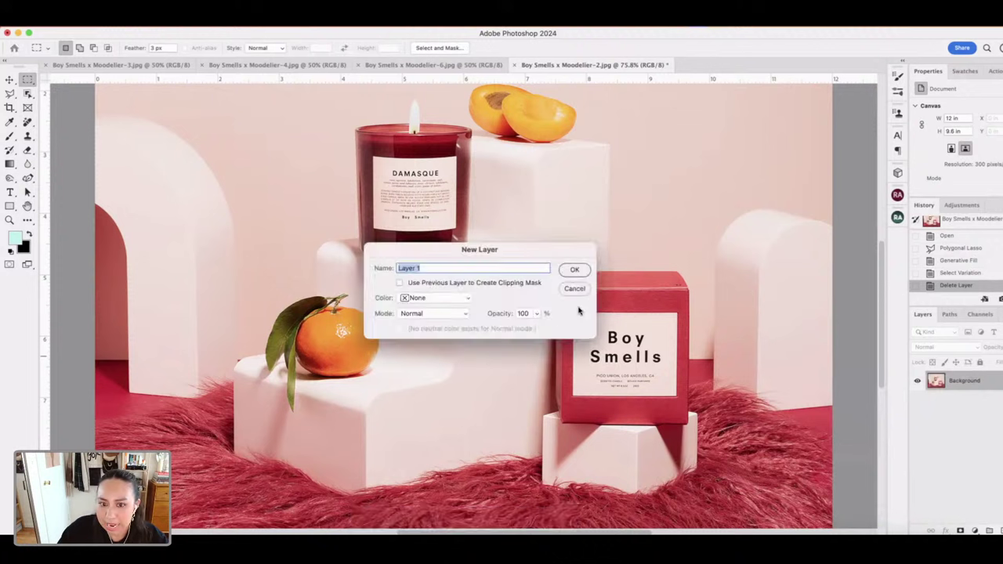
{"action": "left_click", "coordinate": [574, 287]}
- Duplicate the Background layer and rename the copy STOCK
{"action": "key", "text": "super+j"}
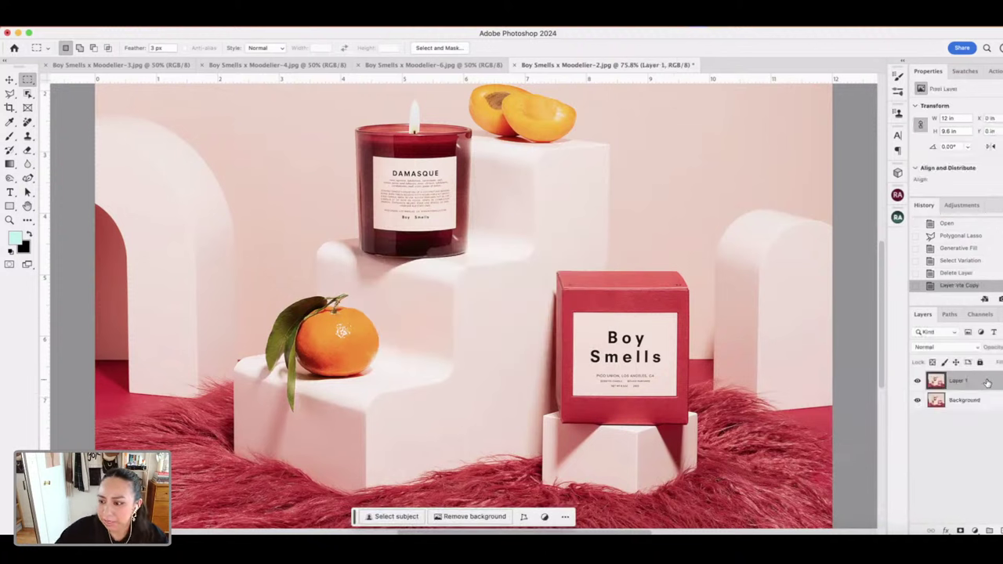
{"action": "double_click", "coordinate": [958, 381]}
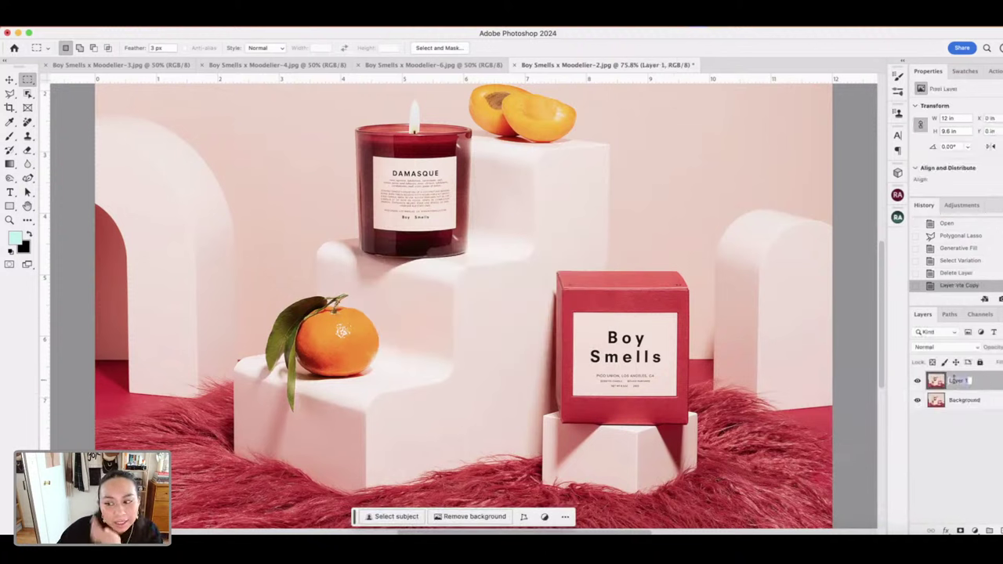
{"action": "type", "text": "STOCK"}
{"action": "key", "text": "Return"}
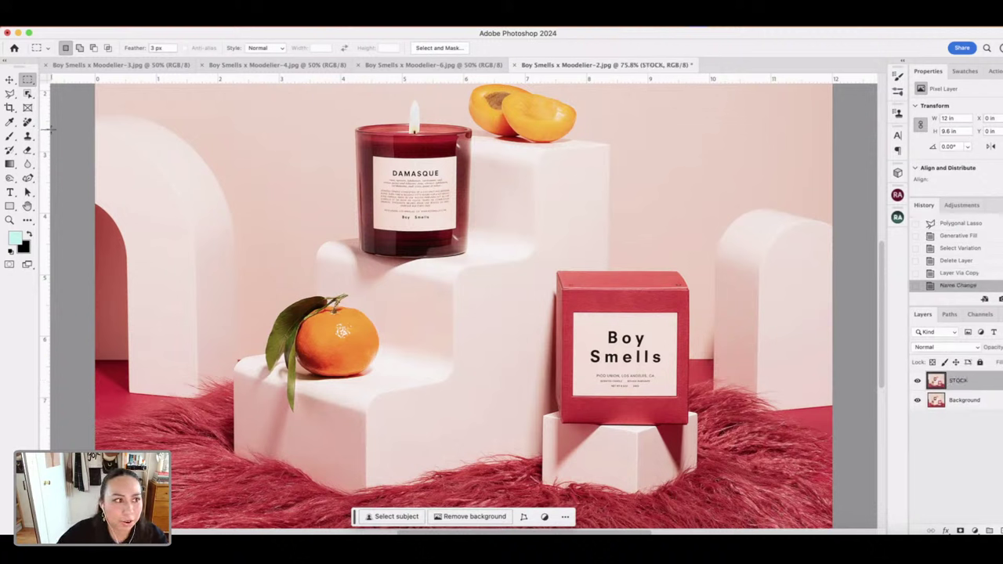
- Paint over all the text on the DAMASQUE candle's label with the Remove tool at brush size 45
{"action": "left_click", "coordinate": [9, 93]}
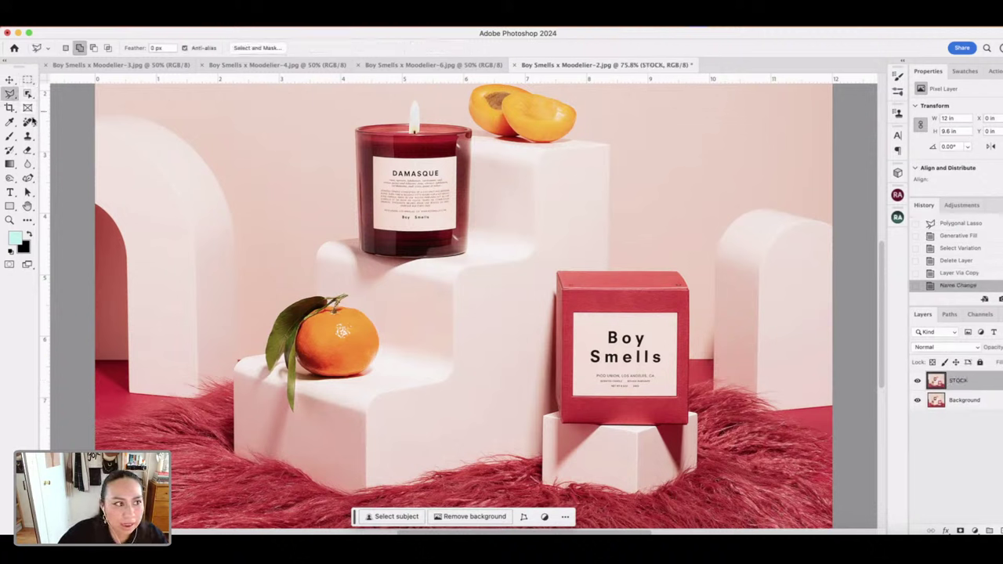
{"action": "left_click", "coordinate": [30, 122]}
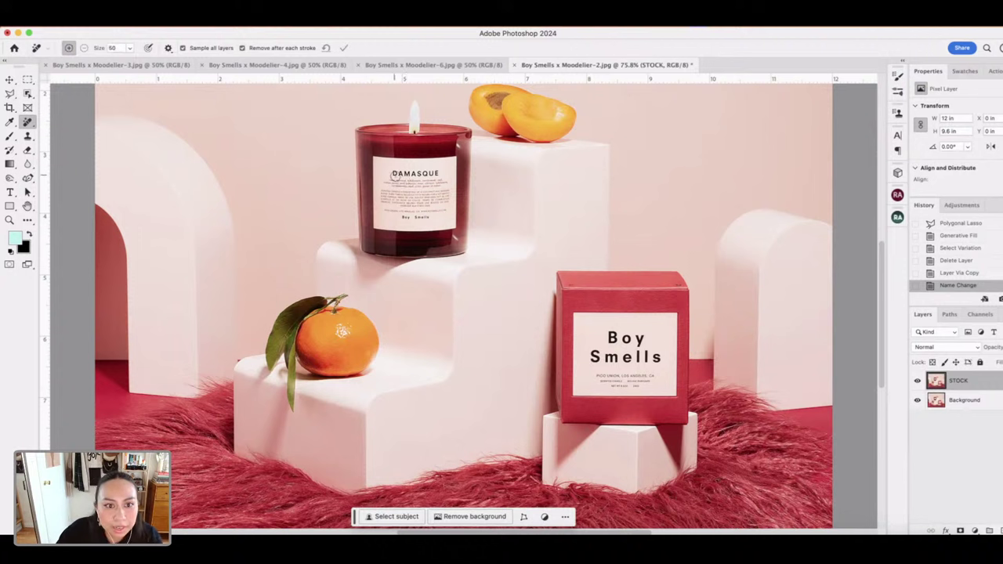
{"action": "key", "text": "bracketleft"}
{"action": "mouse_move", "coordinate": [396, 174]}
{"action": "left_mouse_down"}
{"action": "mouse_move", "coordinate": [438, 171]}
{"action": "mouse_move", "coordinate": [445, 192]}
{"action": "mouse_move", "coordinate": [437, 212]}
{"action": "mouse_move", "coordinate": [379, 212]}
{"action": "mouse_move", "coordinate": [402, 217]}
{"action": "mouse_move", "coordinate": [428, 217]}
{"action": "mouse_move", "coordinate": [390, 207]}
{"action": "mouse_move", "coordinate": [382, 174]}
{"action": "mouse_move", "coordinate": [435, 176]}
{"action": "left_mouse_up"}
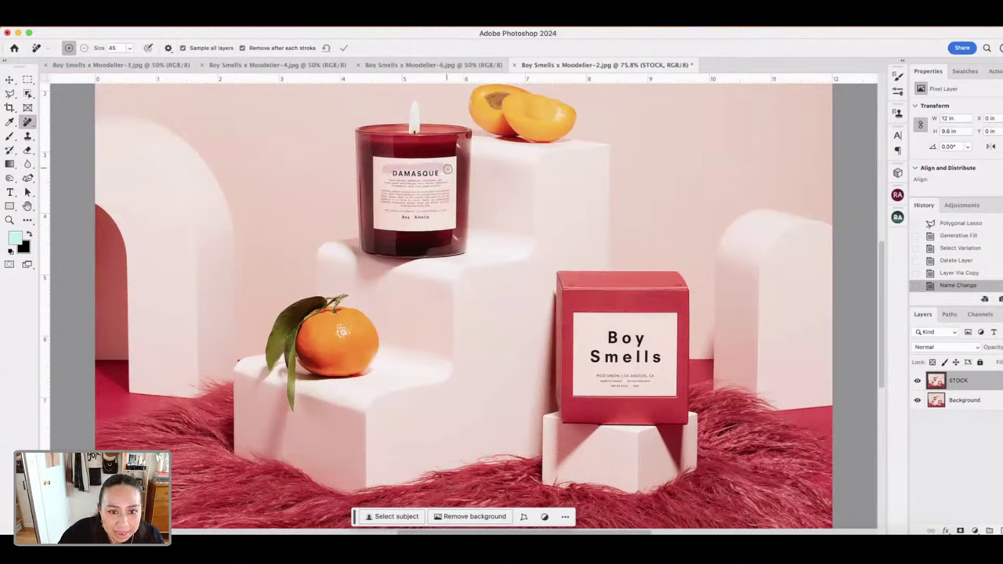
{"action": "mouse_move", "coordinate": [443, 217]}
{"action": "left_mouse_down"}
{"action": "mouse_move", "coordinate": [386, 212]}
{"action": "mouse_move", "coordinate": [384, 173]}
{"action": "left_mouse_up"}
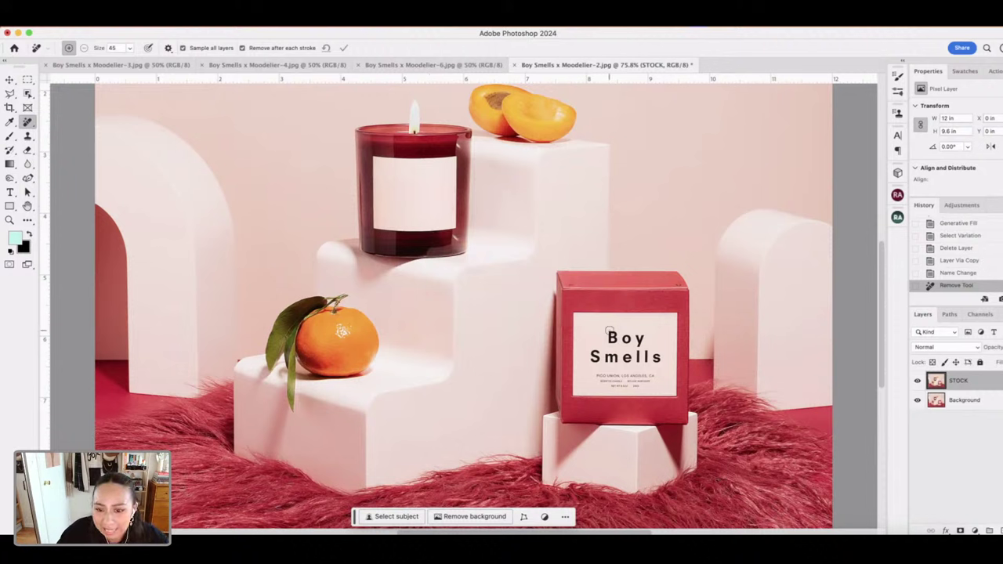
- Paint over the Boy Smells lettering and small print on the red box's label with the Remove tool
{"action": "mouse_move", "coordinate": [610, 332]}
{"action": "left_mouse_down"}
{"action": "mouse_move", "coordinate": [590, 350]}
{"action": "mouse_move", "coordinate": [594, 375]}
{"action": "mouse_move", "coordinate": [617, 387]}
{"action": "mouse_move", "coordinate": [647, 383]}
{"action": "mouse_move", "coordinate": [656, 348]}
{"action": "mouse_move", "coordinate": [641, 330]}
{"action": "mouse_move", "coordinate": [611, 331]}
{"action": "left_mouse_up"}
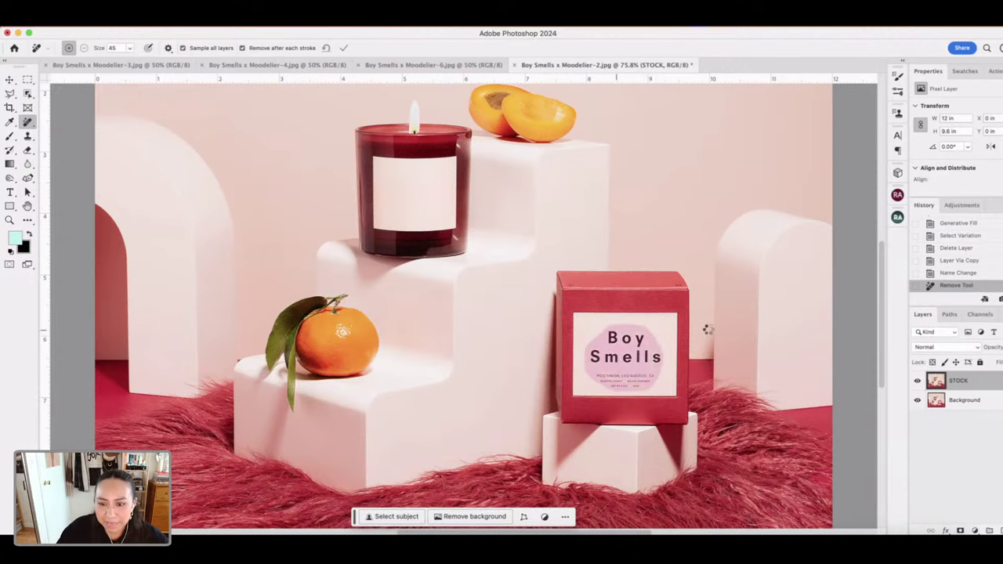
{"action": "scroll", "coordinate": [708, 330], "scroll_direction": "down", "scroll_amount": 2}
{"action": "scroll", "coordinate": [708, 330], "scroll_direction": "down", "scroll_amount": 3}
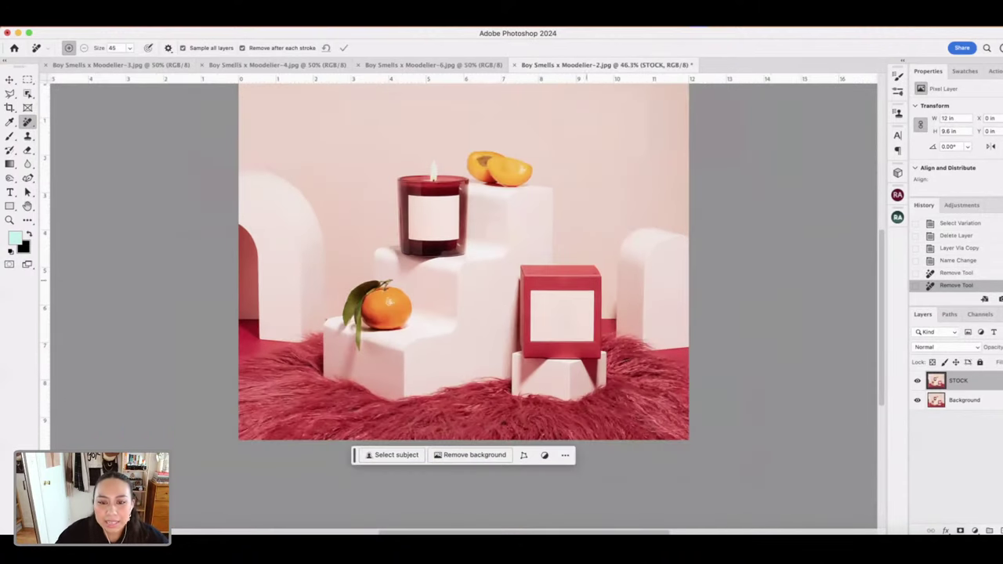
{"action": "scroll", "coordinate": [499, 257], "scroll_direction": "down", "scroll_amount": 2}
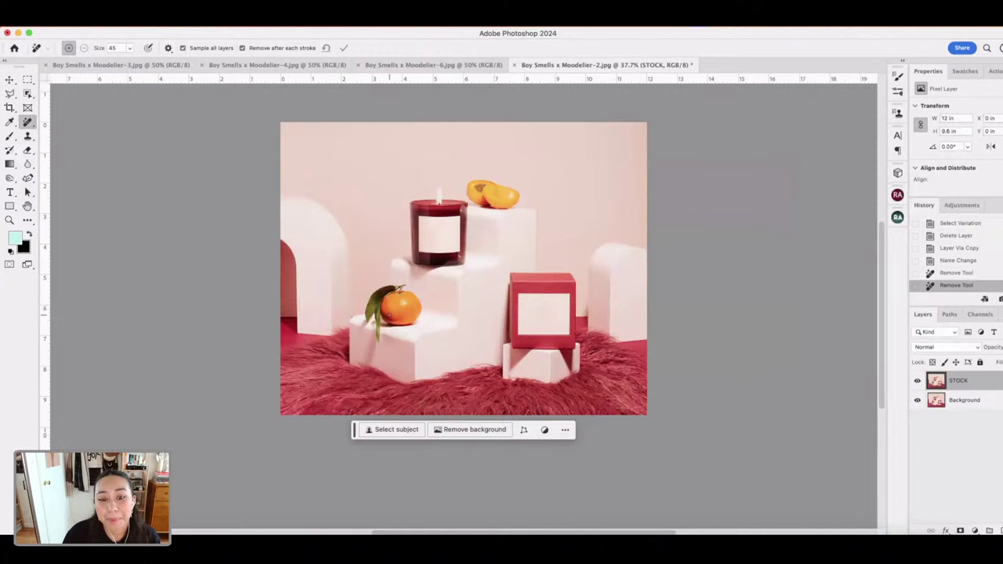
- Outline the candle's whole blank label with the Polygonal Lasso, slightly outside its edges
{"action": "scroll", "coordinate": [468, 302], "scroll_direction": "up", "scroll_amount": 2}
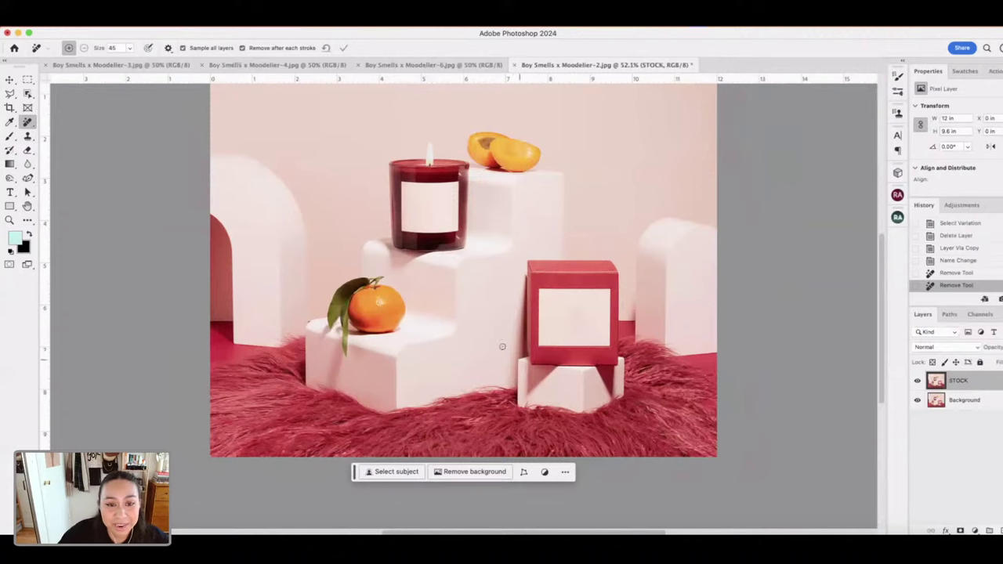
{"action": "scroll", "coordinate": [503, 346], "scroll_direction": "up", "scroll_amount": 3}
{"action": "scroll", "coordinate": [470, 184], "scroll_direction": "up", "scroll_amount": 2}
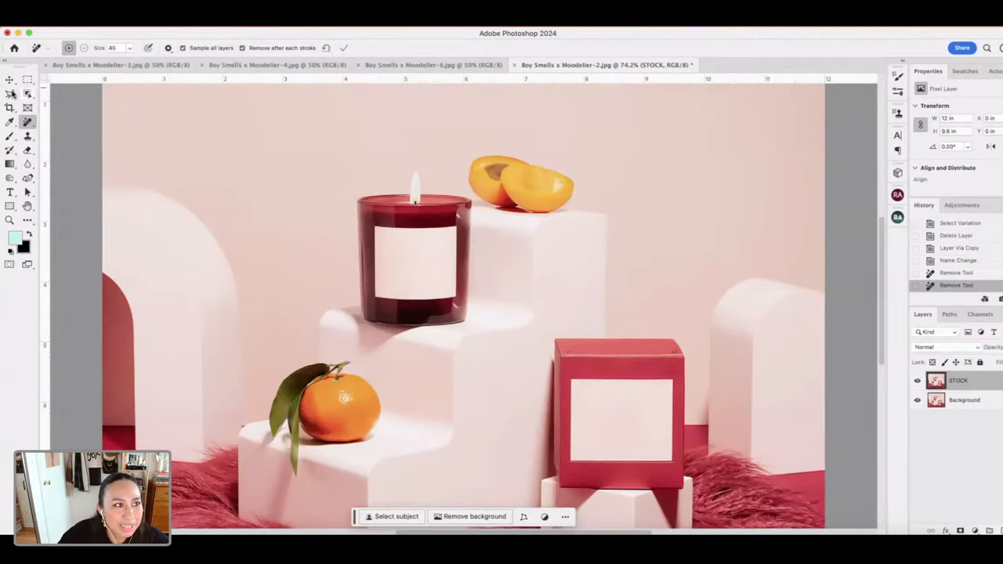
{"action": "left_click", "coordinate": [11, 93]}
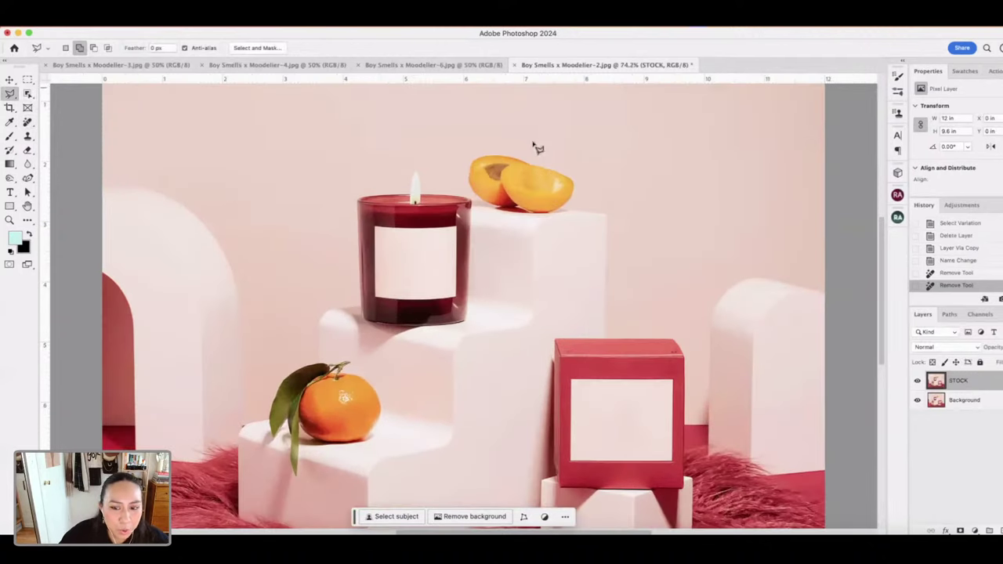
{"action": "left_click", "coordinate": [367, 220]}
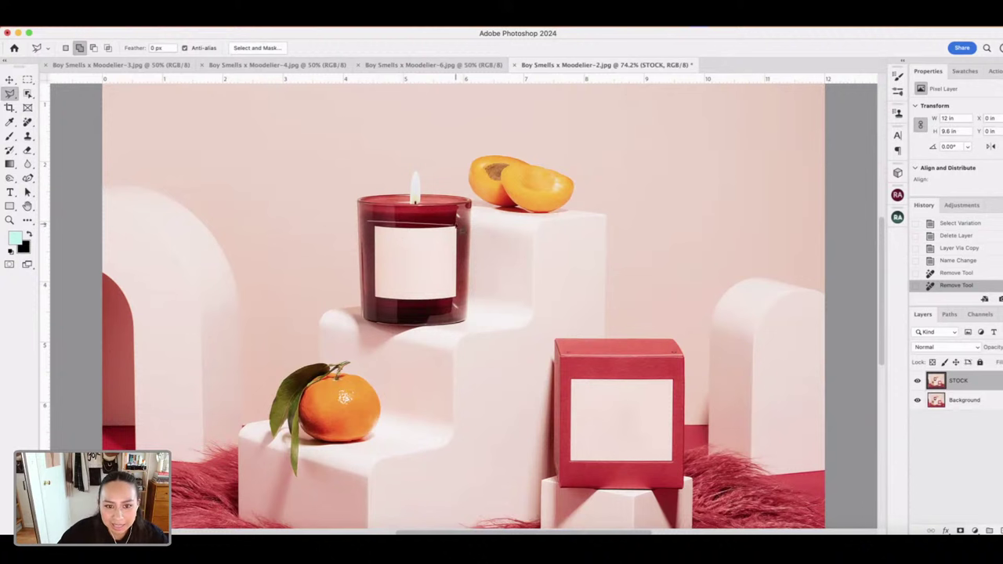
{"action": "left_click", "coordinate": [462, 224]}
{"action": "left_click", "coordinate": [465, 314]}
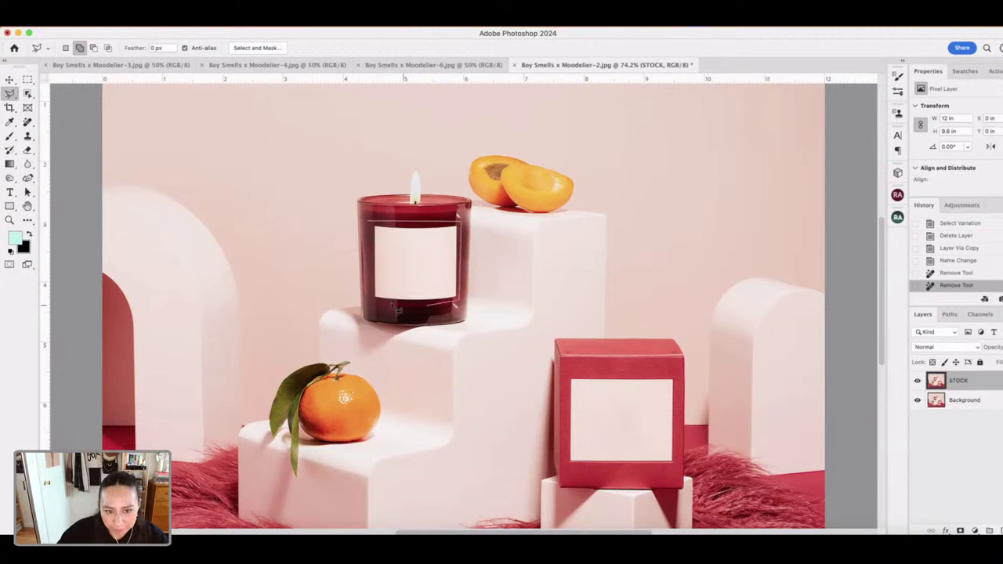
{"action": "left_click", "coordinate": [370, 302]}
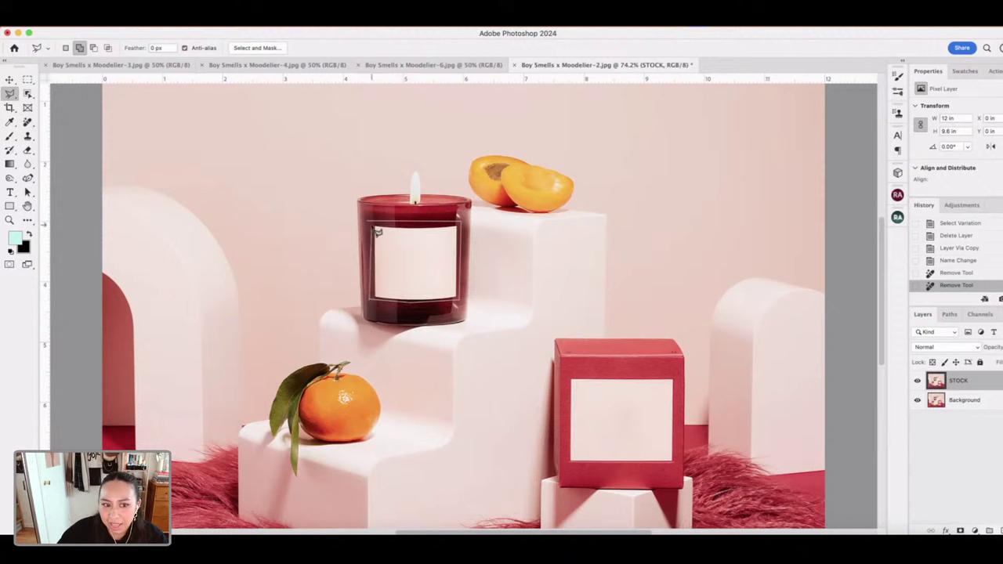
{"action": "left_click", "coordinate": [369, 223]}
{"action": "left_click", "coordinate": [462, 222]}
{"action": "left_click", "coordinate": [379, 228]}
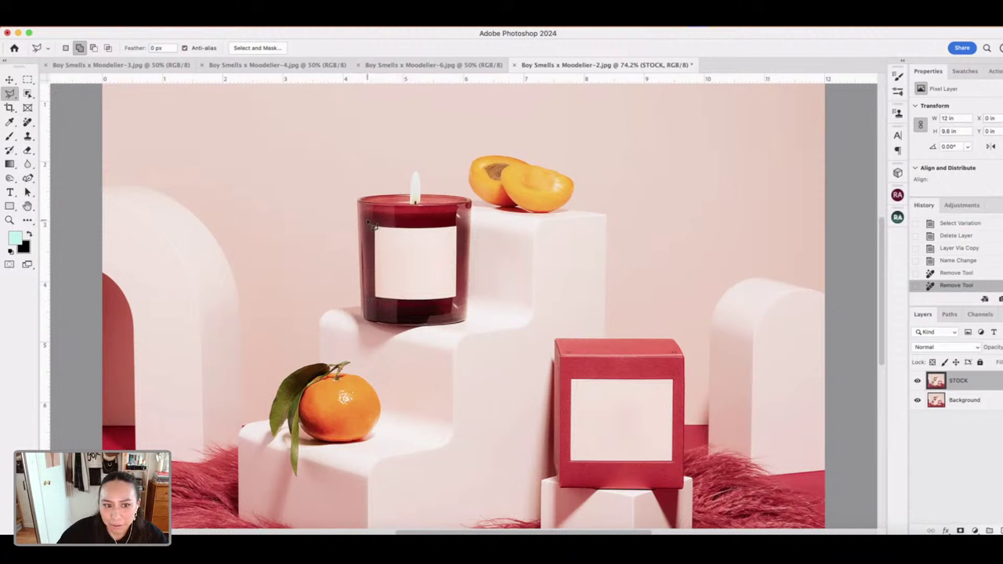
- Run Generative Fill with an empty prompt on the candle label selection and choose the third variation
{"action": "left_click", "coordinate": [313, 318]}
{"action": "left_click", "coordinate": [530, 317]}
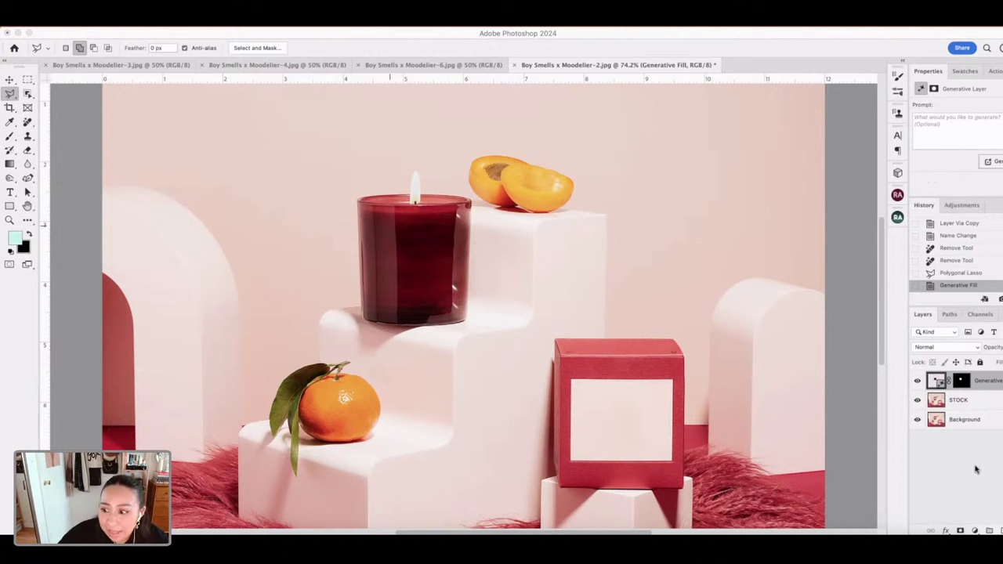
{"action": "left_click", "coordinate": [969, 369]}
{"action": "left_click", "coordinate": [428, 319]}
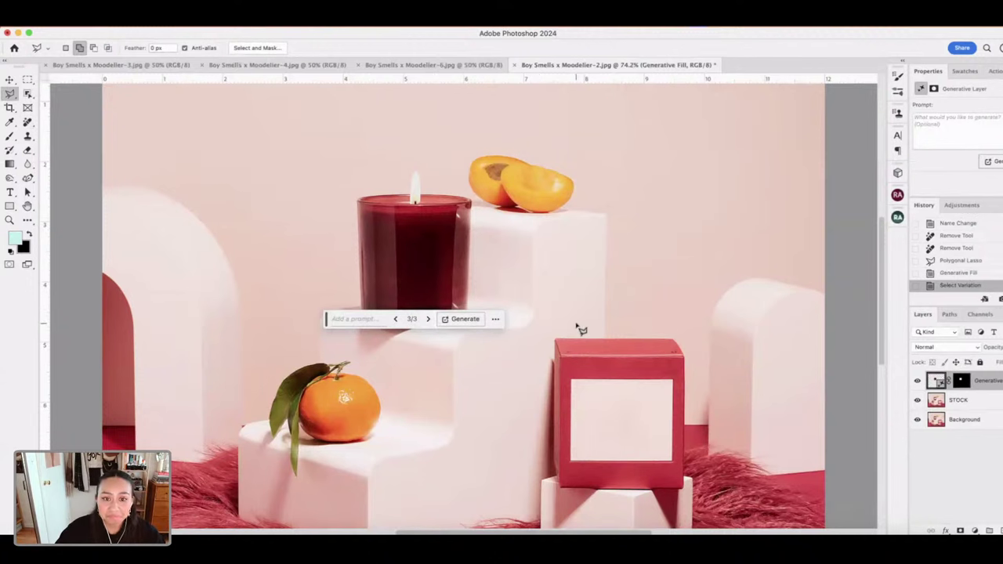
- Outline the red box's whole blank label with the Polygonal Lasso, slightly outside its edges
{"action": "scroll", "coordinate": [443, 246], "scroll_direction": "down", "scroll_amount": 1}
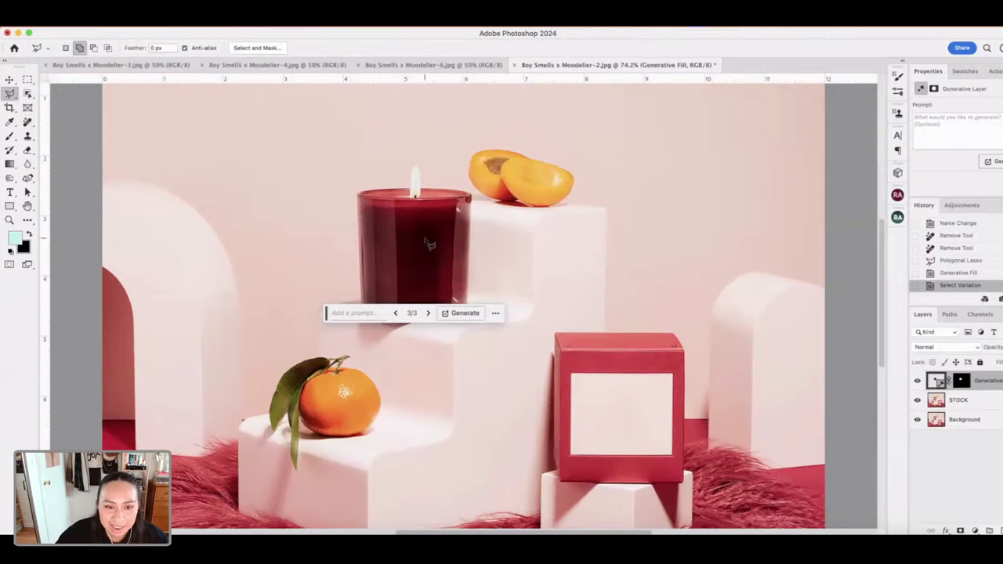
{"action": "scroll", "coordinate": [651, 295], "scroll_direction": "down", "scroll_amount": 3}
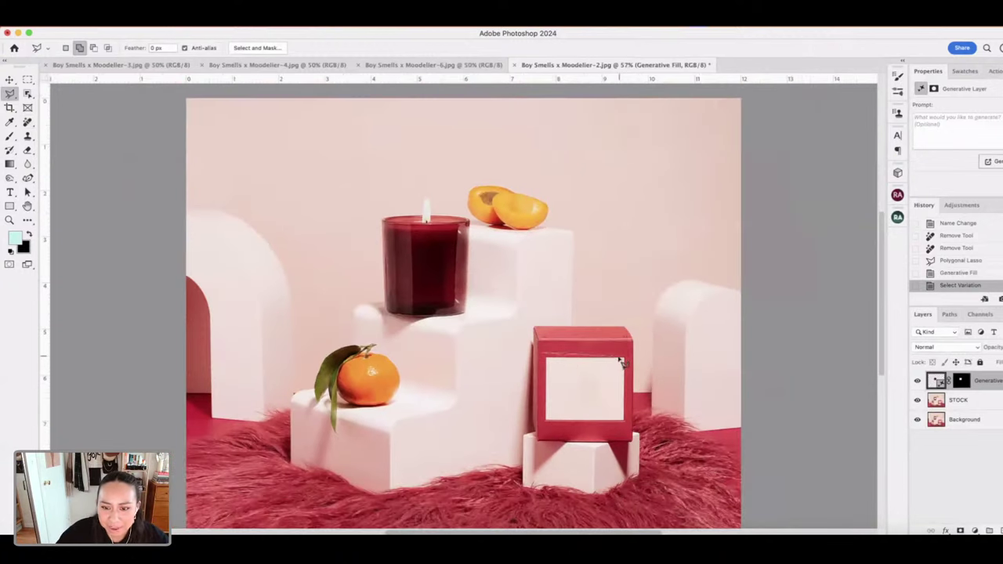
{"action": "left_click", "coordinate": [634, 435]}
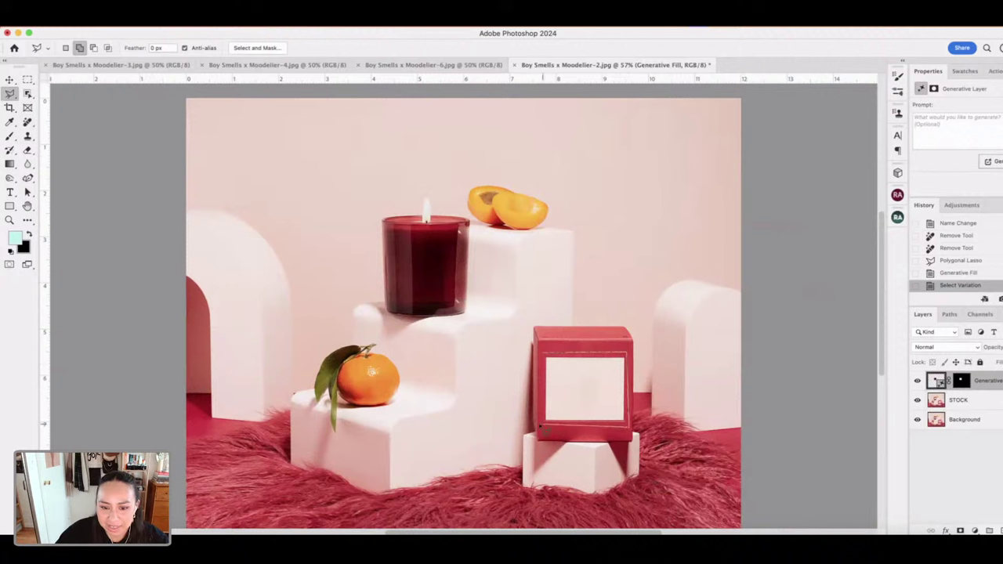
{"action": "left_click", "coordinate": [543, 422]}
{"action": "left_click", "coordinate": [543, 356]}
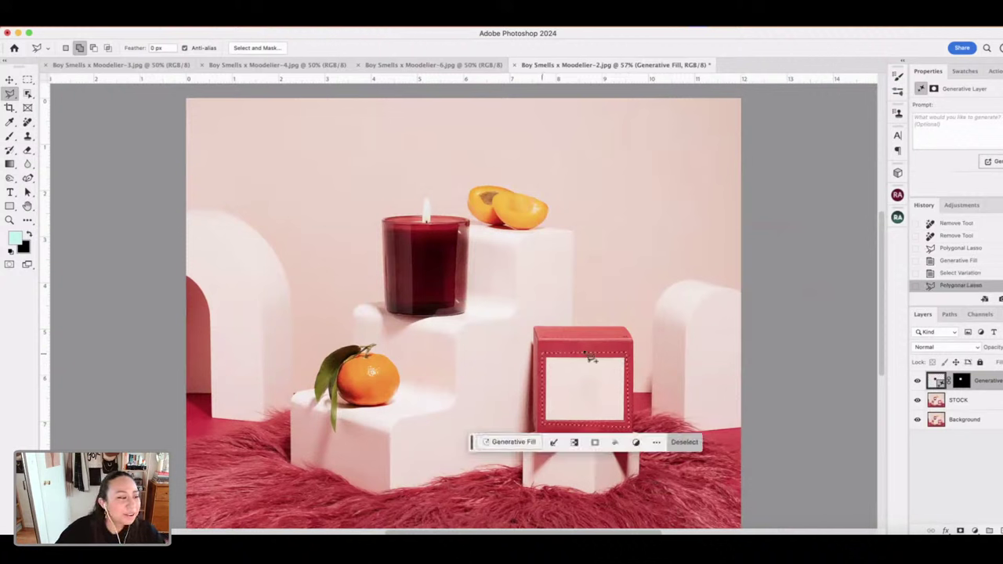
- Run Generative Fill with an empty prompt on the box label selection and choose the third variation
{"action": "left_click", "coordinate": [513, 442]}
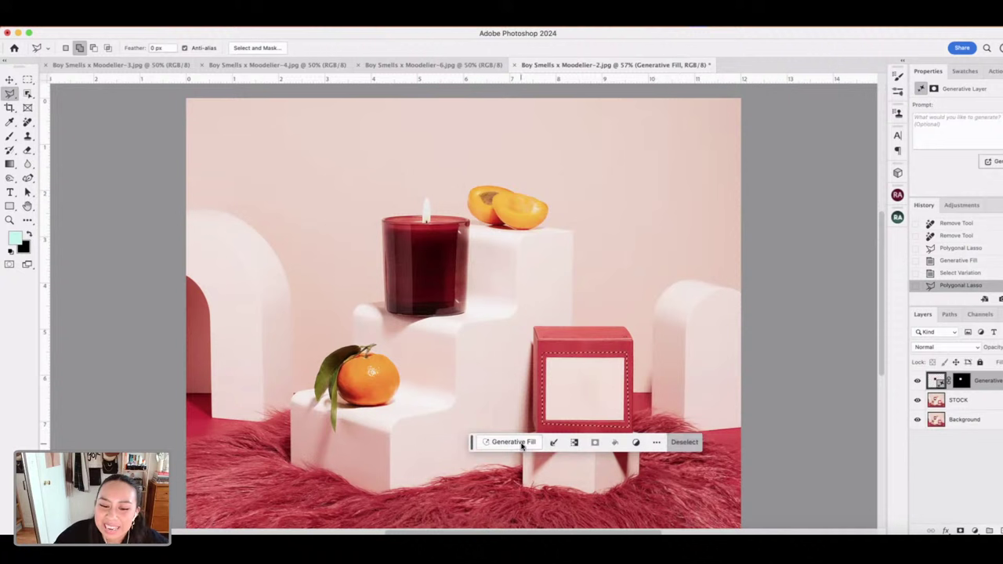
{"action": "left_click", "coordinate": [701, 442]}
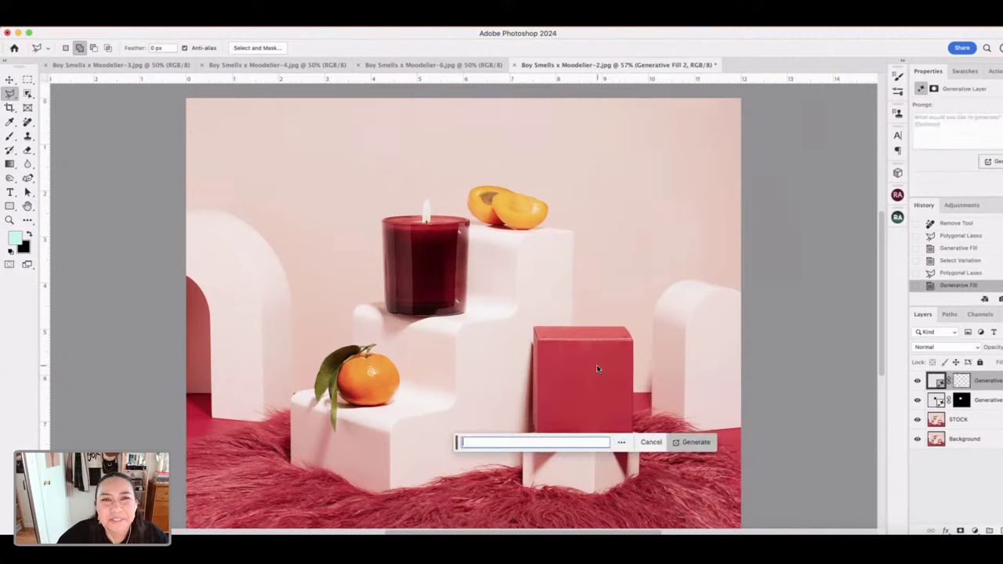
{"action": "scroll", "coordinate": [664, 376], "scroll_direction": "down", "scroll_amount": 1}
{"action": "scroll", "coordinate": [664, 376], "scroll_direction": "up", "scroll_amount": 5}
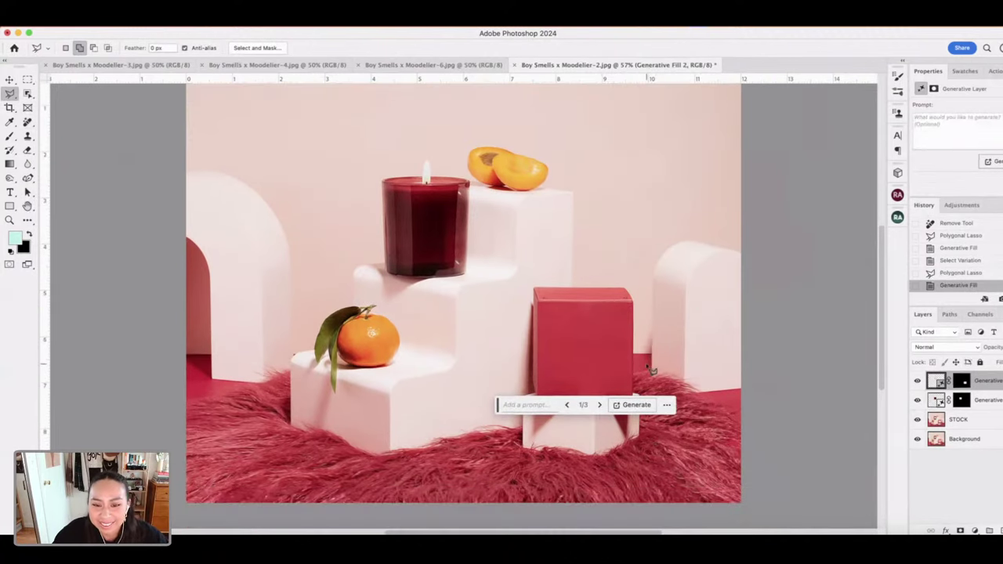
{"action": "scroll", "coordinate": [619, 435], "scroll_direction": "right", "scroll_amount": 1}
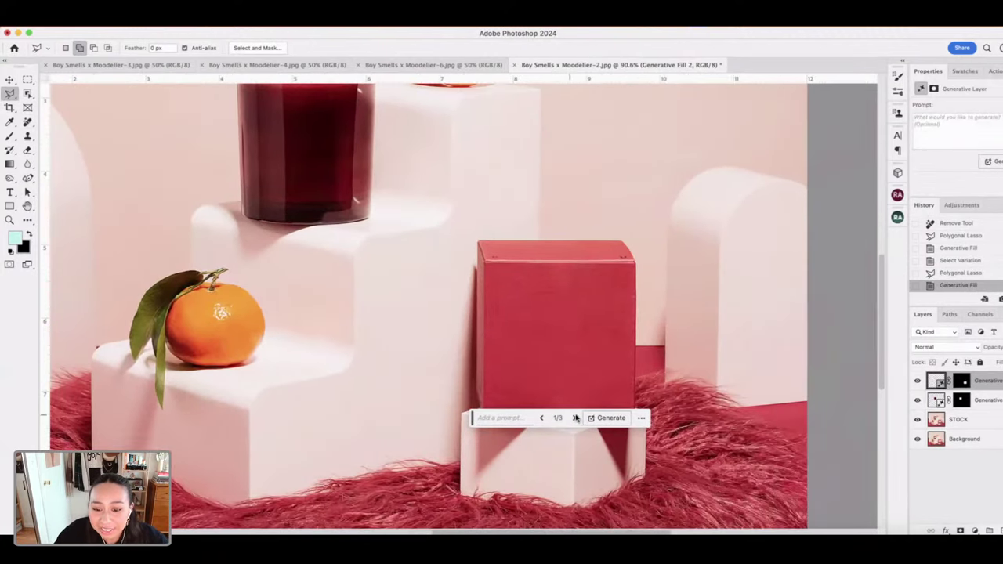
{"action": "left_click", "coordinate": [575, 418]}
{"action": "left_click", "coordinate": [576, 417]}
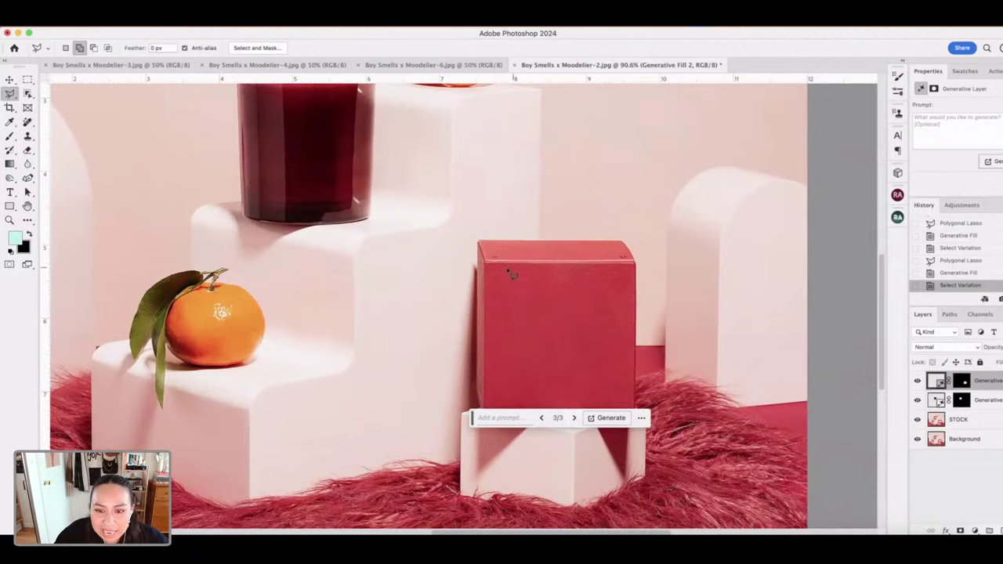
- Inspect the red box's filled front up close, comparing it with the box's Generative Fill layer hidden and shown, and check the whole image
{"action": "scroll", "coordinate": [629, 286], "scroll_direction": "up", "scroll_amount": 5}
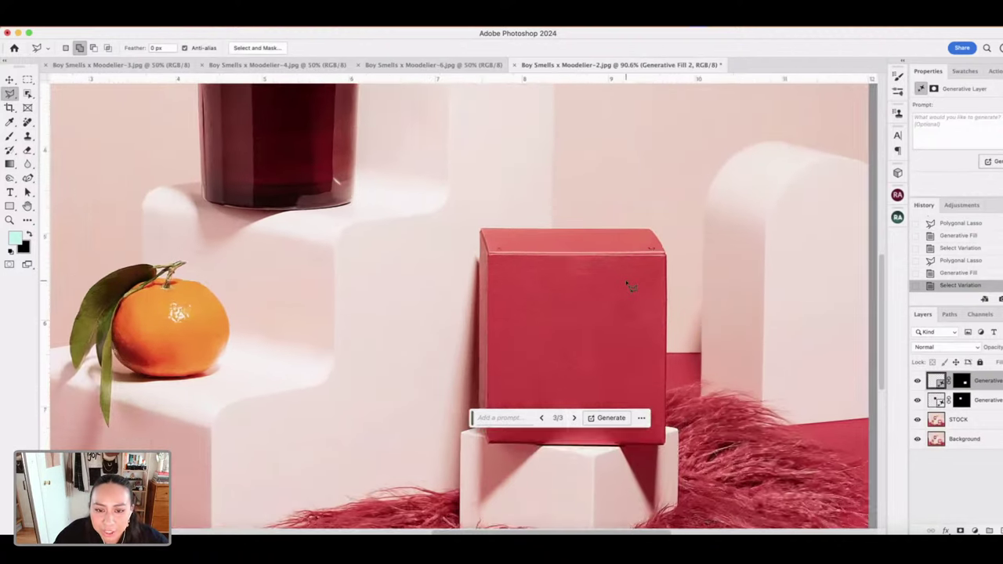
{"action": "scroll", "coordinate": [464, 251], "scroll_direction": "up", "scroll_amount": 5}
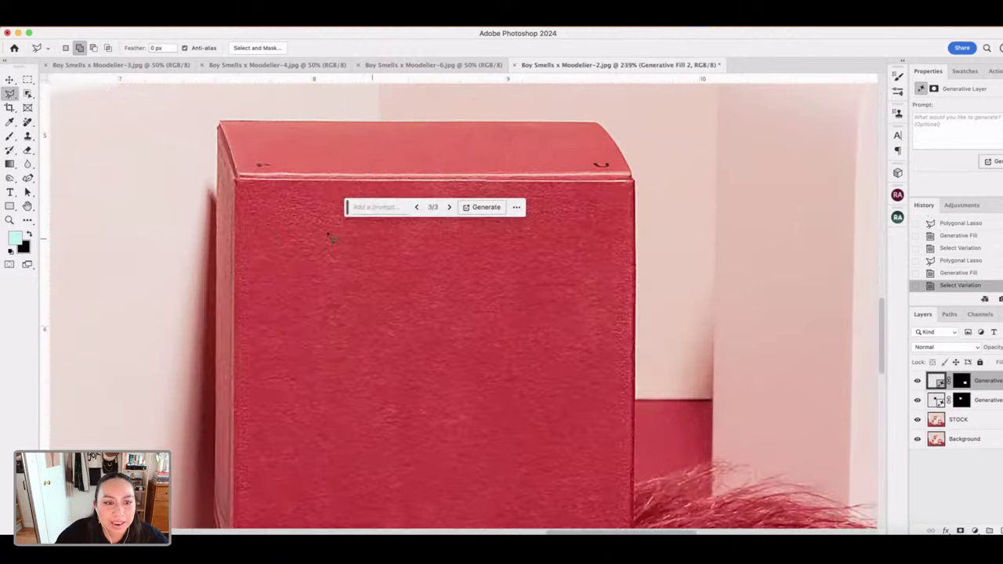
{"action": "scroll", "coordinate": [752, 280], "scroll_direction": "up", "scroll_amount": 3}
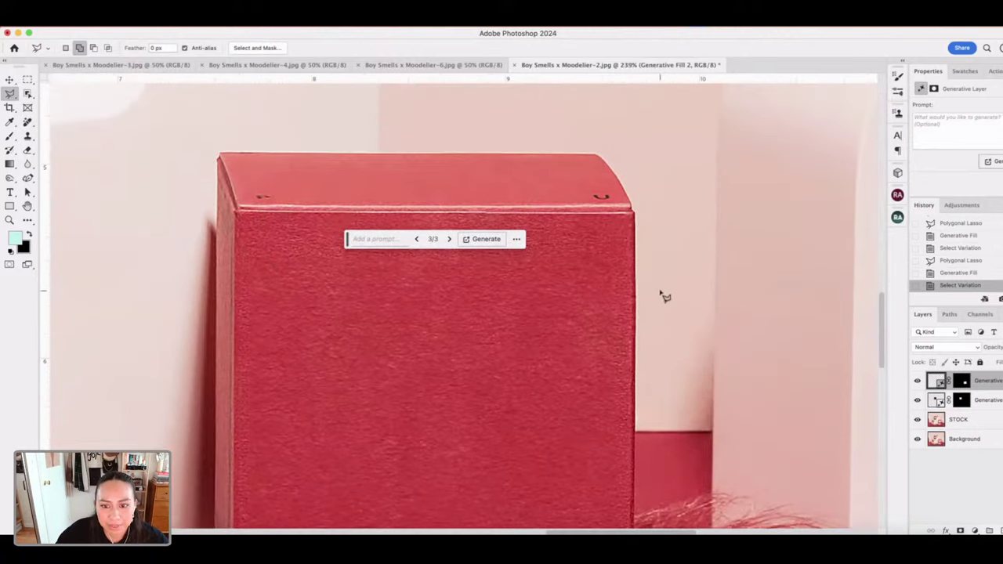
{"action": "scroll", "coordinate": [662, 293], "scroll_direction": "down", "scroll_amount": 1}
{"action": "scroll", "coordinate": [466, 290], "scroll_direction": "down", "scroll_amount": 1}
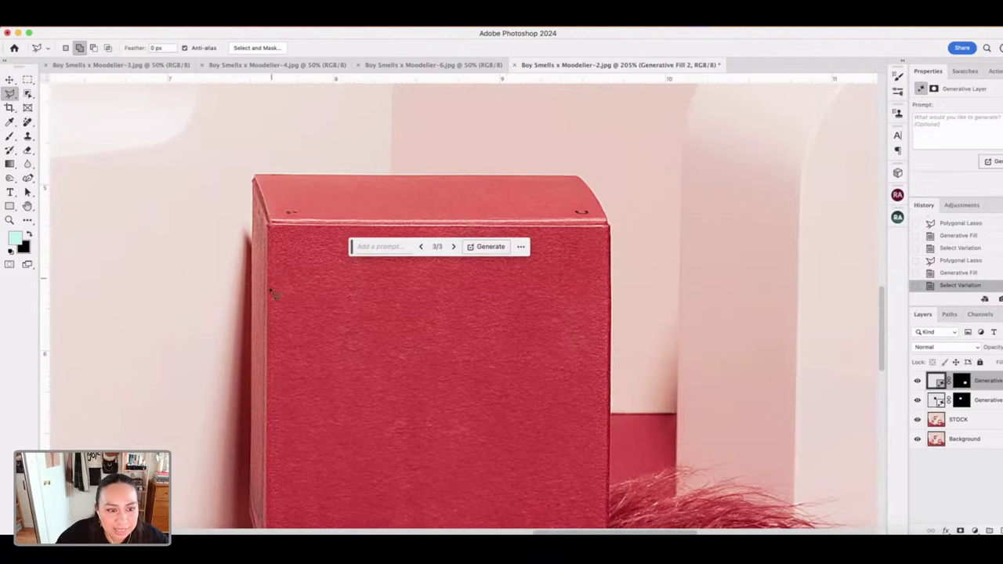
{"action": "scroll", "coordinate": [541, 352], "scroll_direction": "down", "scroll_amount": 3}
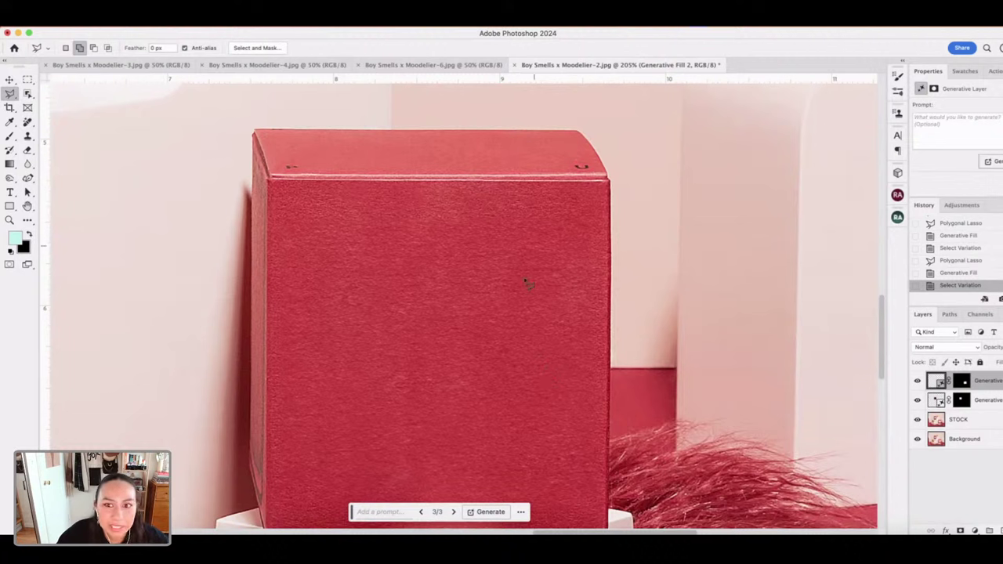
{"action": "left_click", "coordinate": [918, 380]}
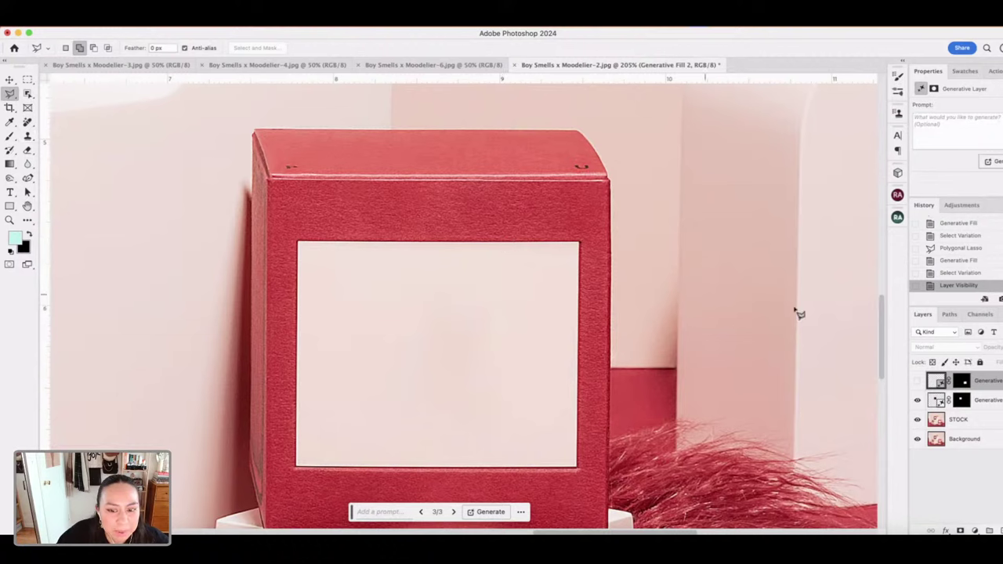
{"action": "left_click", "coordinate": [918, 382]}
{"action": "scroll", "coordinate": [423, 301], "scroll_direction": "down", "scroll_amount": 5}
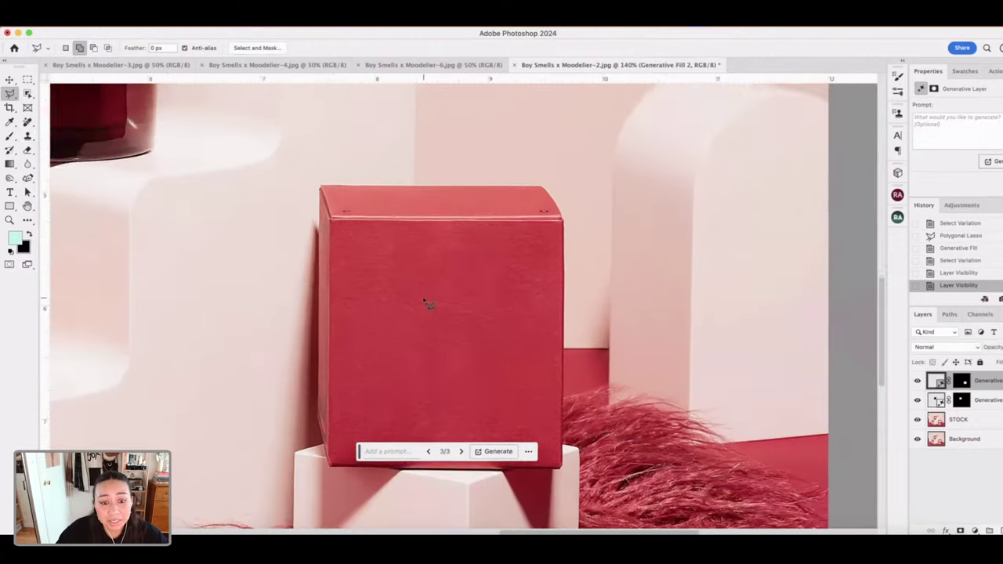
{"action": "scroll", "coordinate": [420, 282], "scroll_direction": "down", "scroll_amount": 3}
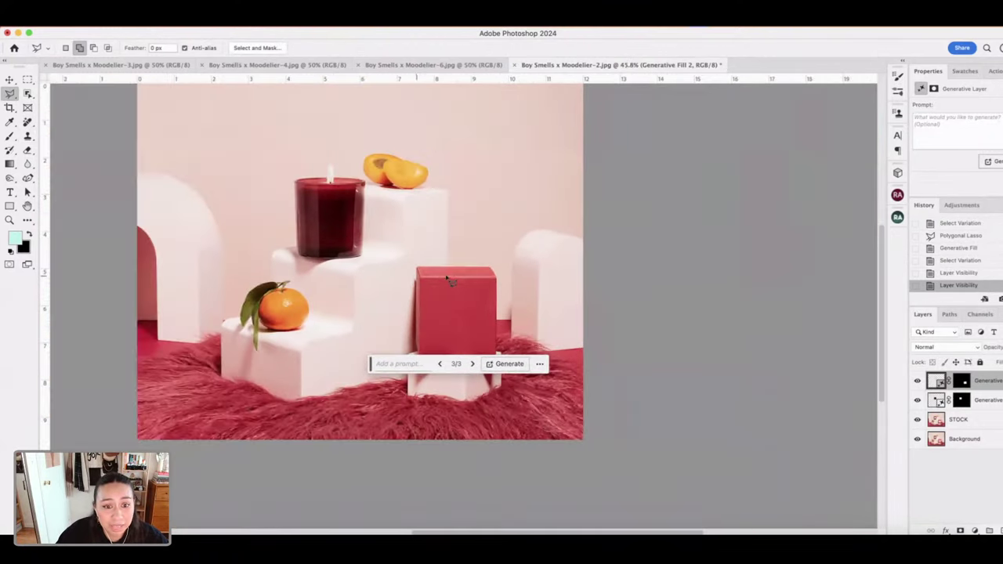
{"action": "scroll", "coordinate": [716, 309], "scroll_direction": "left", "scroll_amount": 3}
{"action": "scroll", "coordinate": [735, 335], "scroll_direction": "up", "scroll_amount": 1}
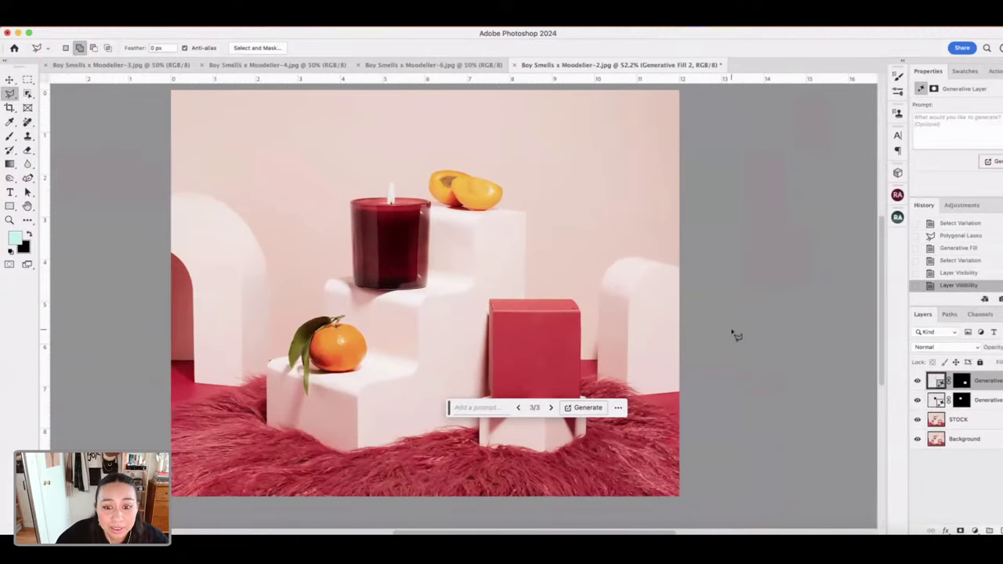
- Look through the other open candle photos and bring up Boy Smells x Moodelier-3.jpg
{"action": "left_click", "coordinate": [398, 69]}
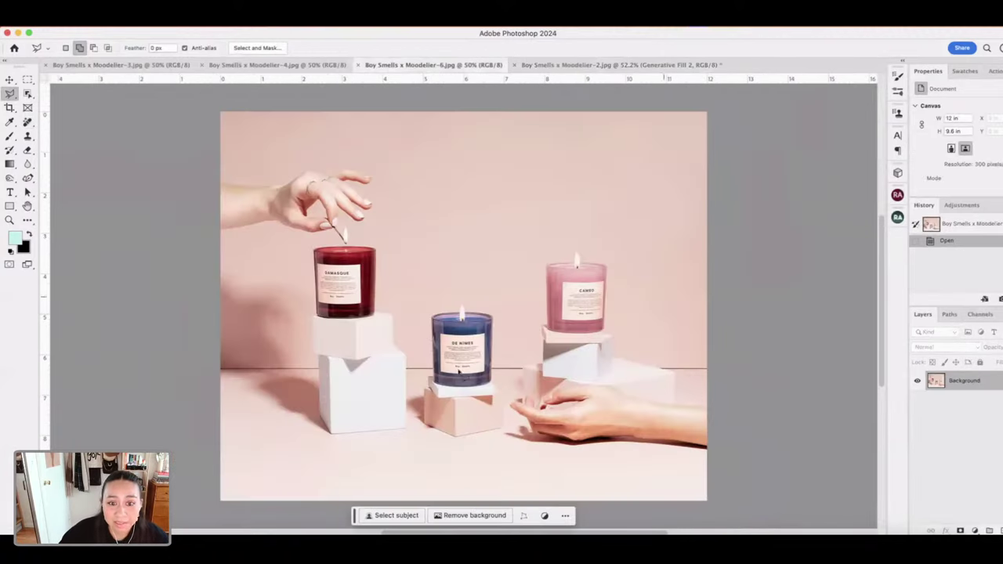
{"action": "scroll", "coordinate": [418, 337], "scroll_direction": "up", "scroll_amount": 1}
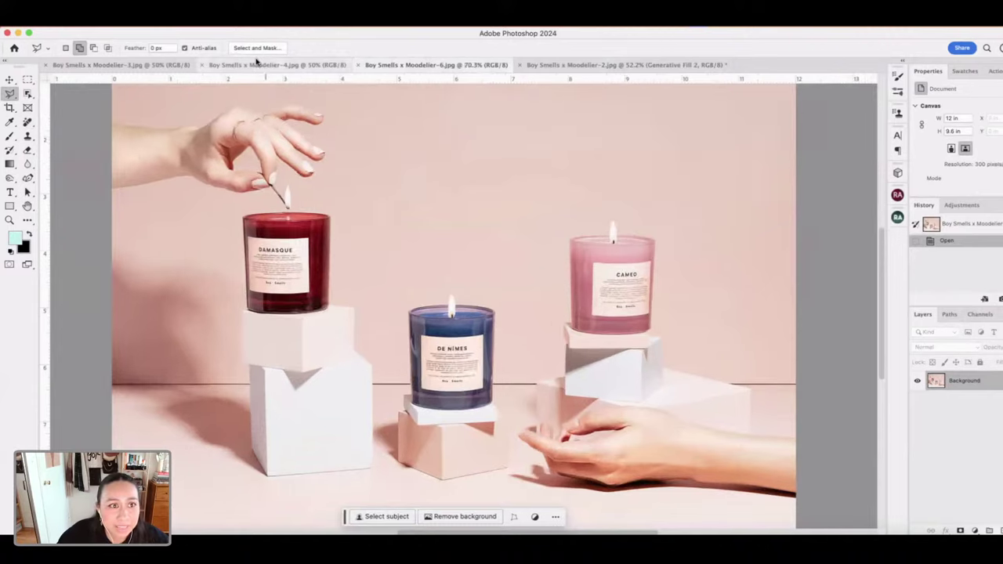
{"action": "left_click", "coordinate": [258, 65]}
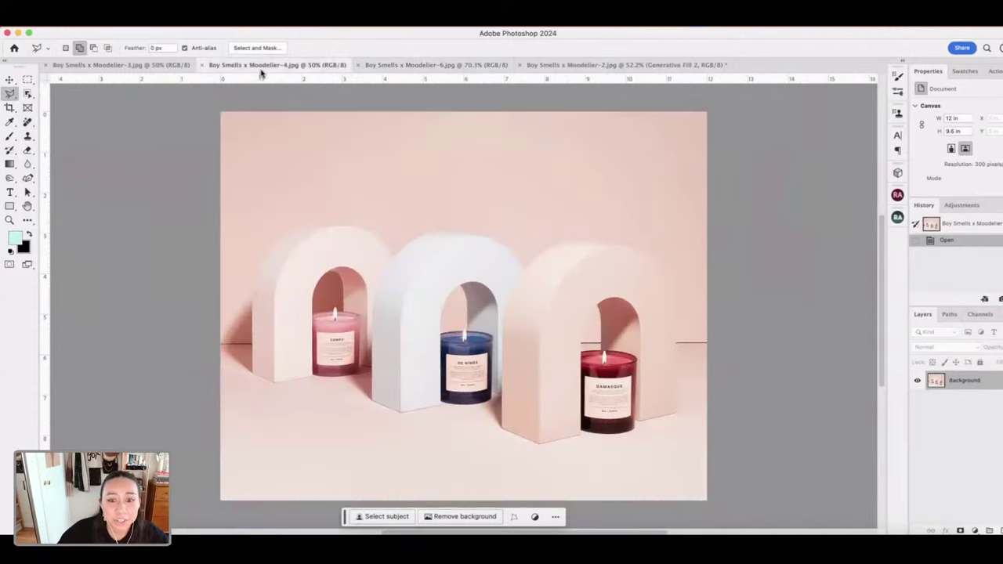
{"action": "left_click", "coordinate": [130, 67]}
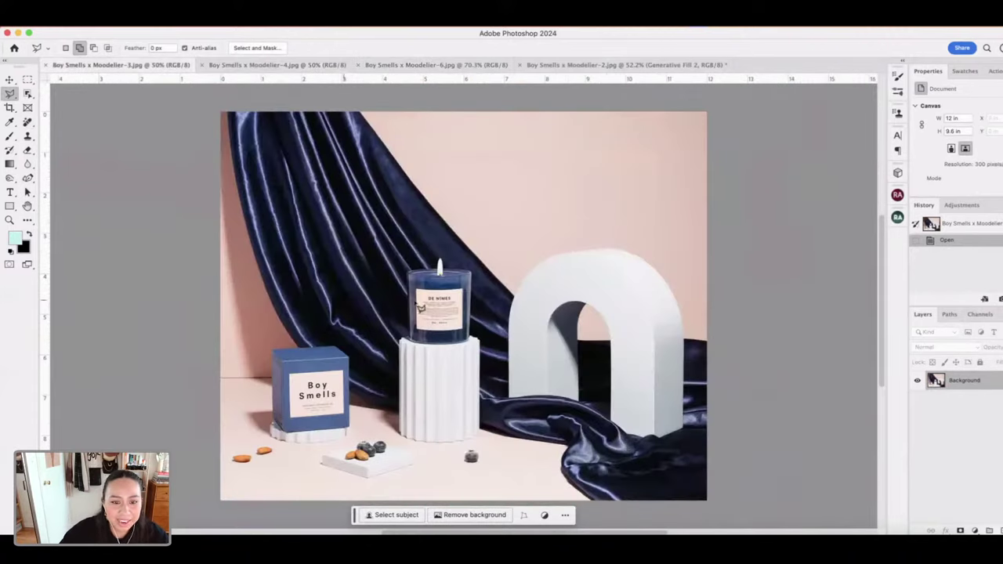
{"action": "scroll", "coordinate": [441, 305], "scroll_direction": "up", "scroll_amount": 1}
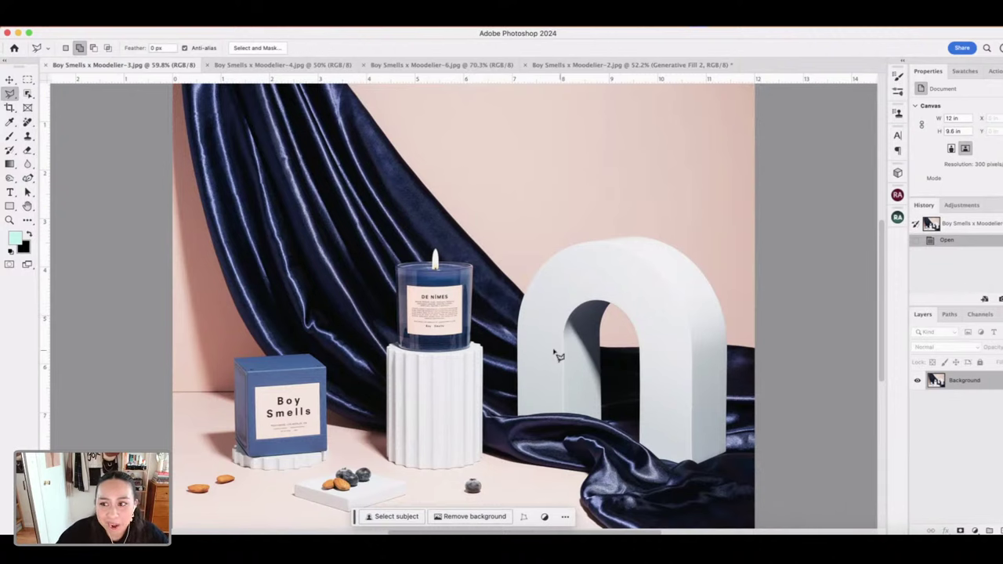
- Outline all the text on the blue candle's label with the Polygonal Lasso, staying inside the label's edges
{"action": "scroll", "coordinate": [412, 372], "scroll_direction": "up", "scroll_amount": 5}
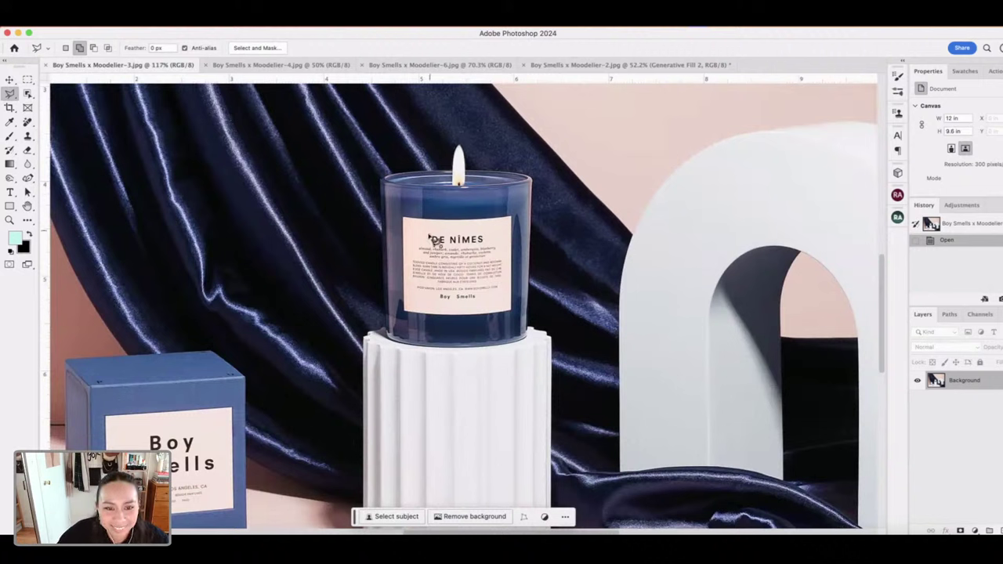
{"action": "mouse_move", "coordinate": [429, 232]}
{"action": "left_mouse_down"}
{"action": "mouse_move", "coordinate": [416, 308]}
{"action": "mouse_move", "coordinate": [437, 298]}
{"action": "mouse_move", "coordinate": [442, 307]}
{"action": "mouse_move", "coordinate": [482, 308]}
{"action": "mouse_move", "coordinate": [503, 288]}
{"action": "mouse_move", "coordinate": [504, 248]}
{"action": "mouse_move", "coordinate": [429, 235]}
{"action": "mouse_move", "coordinate": [489, 231]}
{"action": "left_mouse_up"}
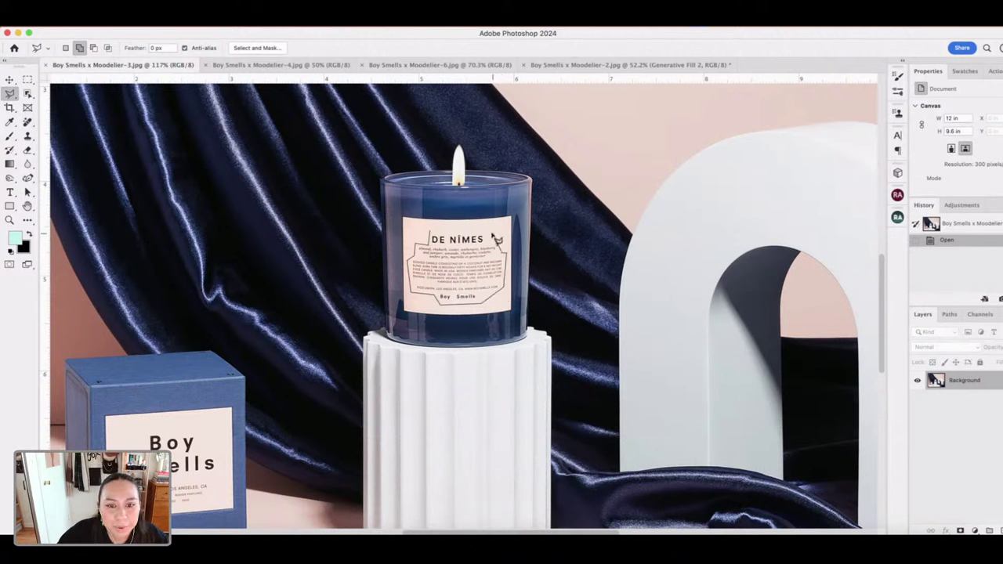
{"action": "left_click", "coordinate": [467, 231]}
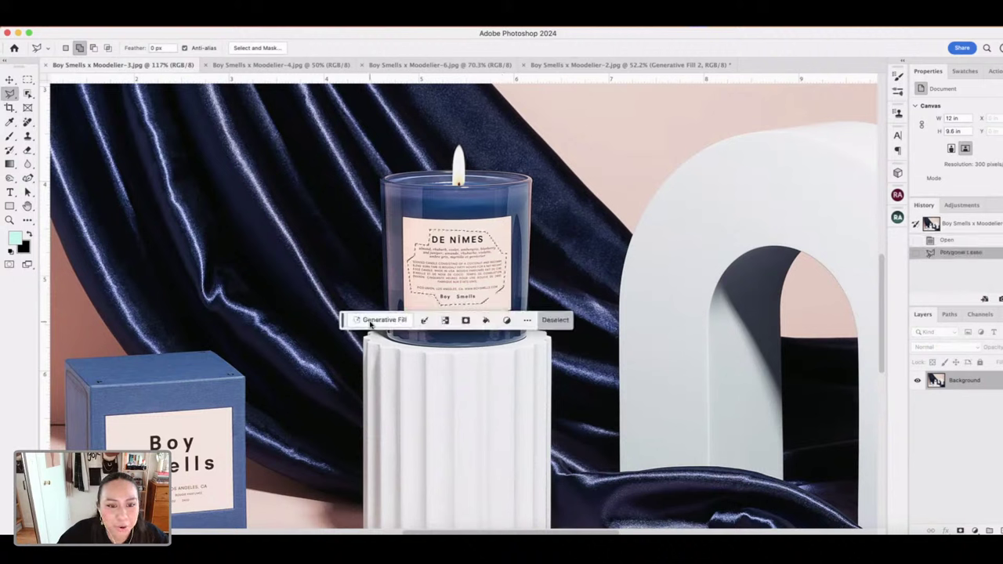
- Run Generative Fill with an empty prompt on the blue candle's label text selection and choose the third variation
{"action": "left_click", "coordinate": [380, 320]}
{"action": "left_click", "coordinate": [564, 320]}
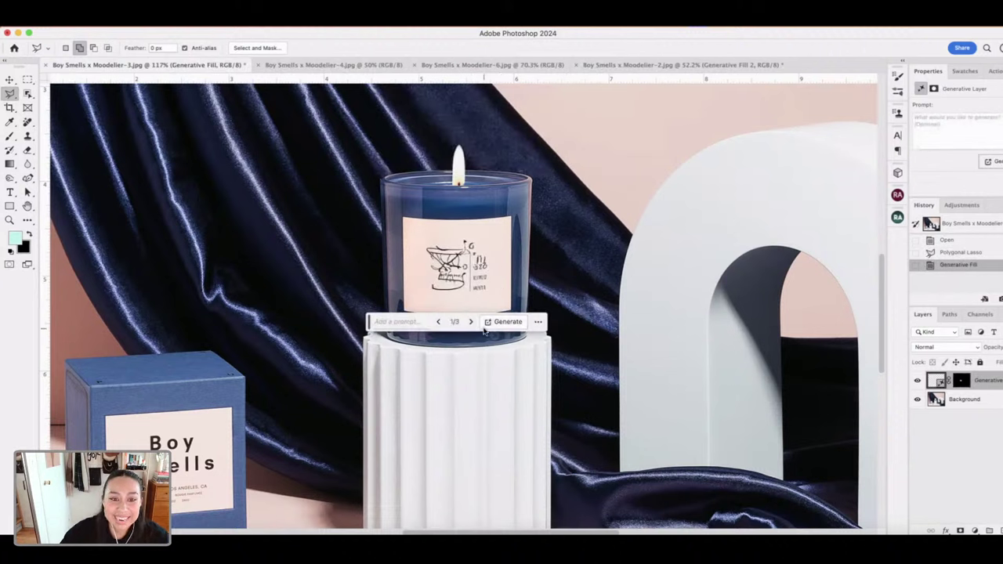
{"action": "left_click", "coordinate": [471, 322]}
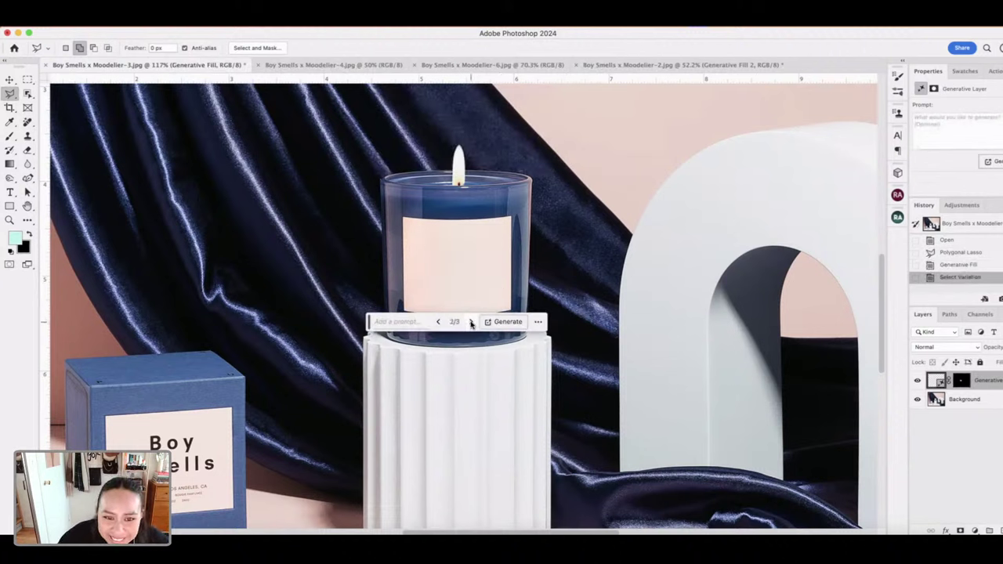
{"action": "left_click", "coordinate": [471, 322]}
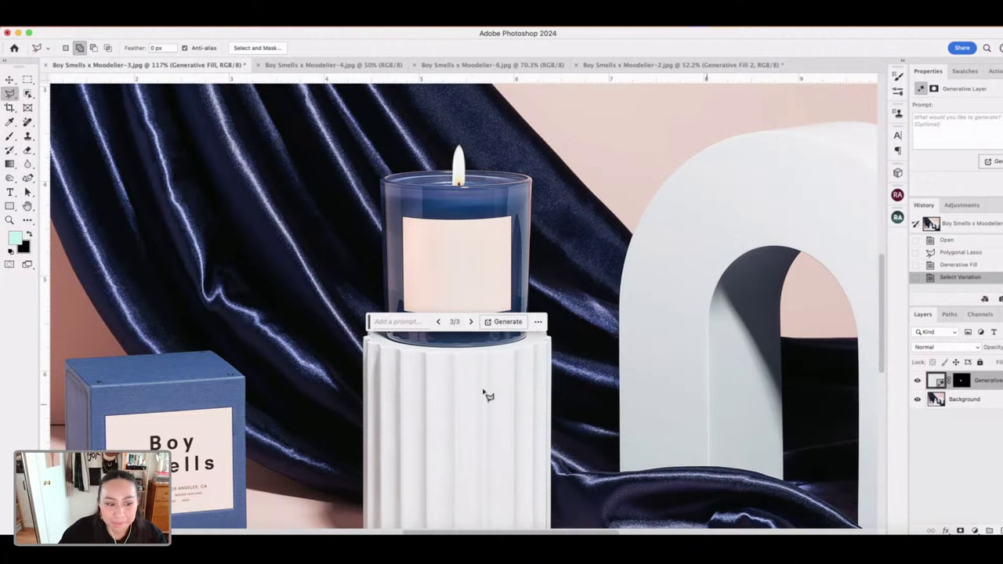
{"action": "scroll", "coordinate": [343, 395], "scroll_direction": "down", "scroll_amount": 3}
{"action": "scroll", "coordinate": [343, 395], "scroll_direction": "left", "scroll_amount": 2}
{"action": "scroll", "coordinate": [409, 351], "scroll_direction": "down", "scroll_amount": 2}
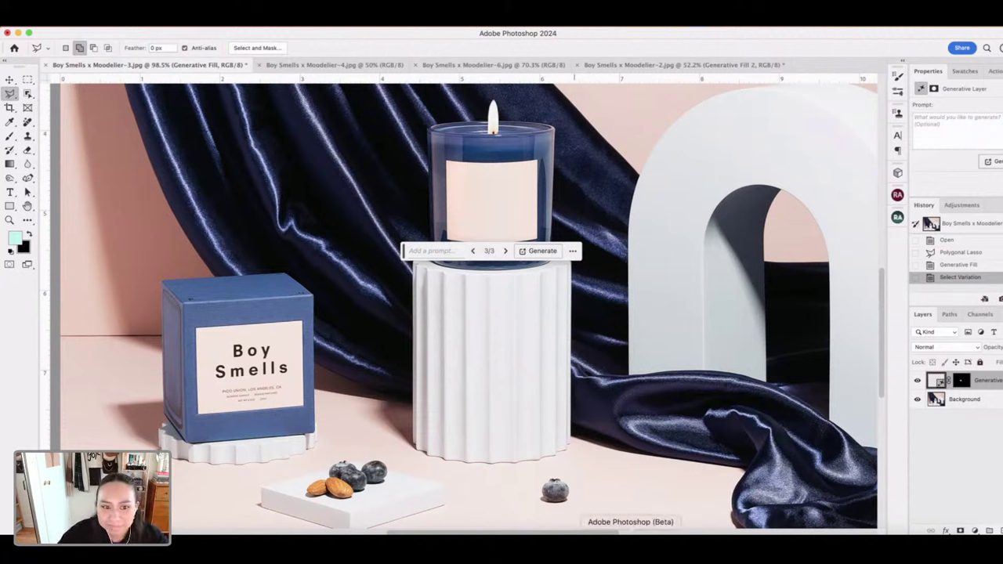
- Switch to Lightroom Classic and view the portobello photos of the previous import one by one at large size
{"action": "left_click", "coordinate": [531, 535]}
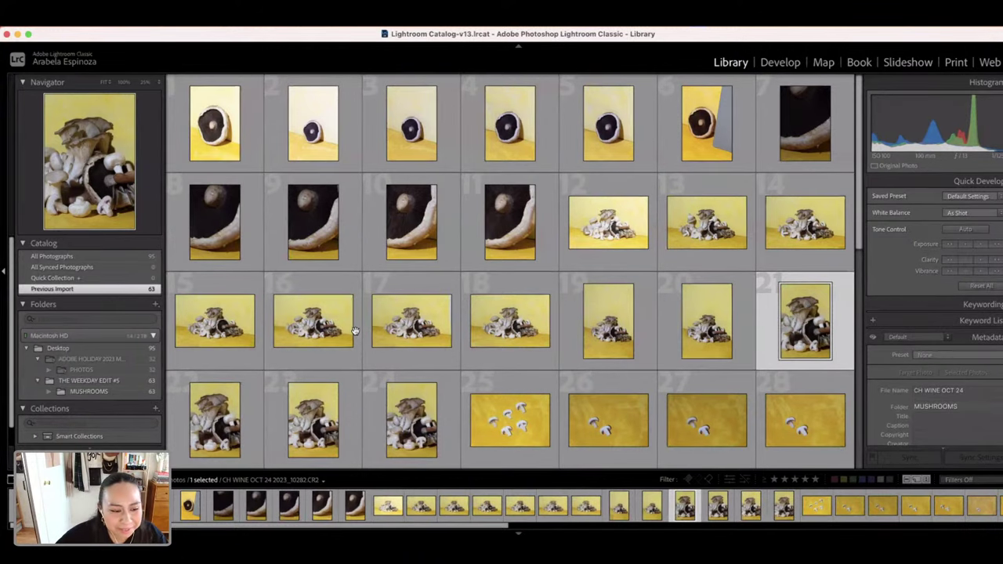
{"action": "double_click", "coordinate": [188, 505]}
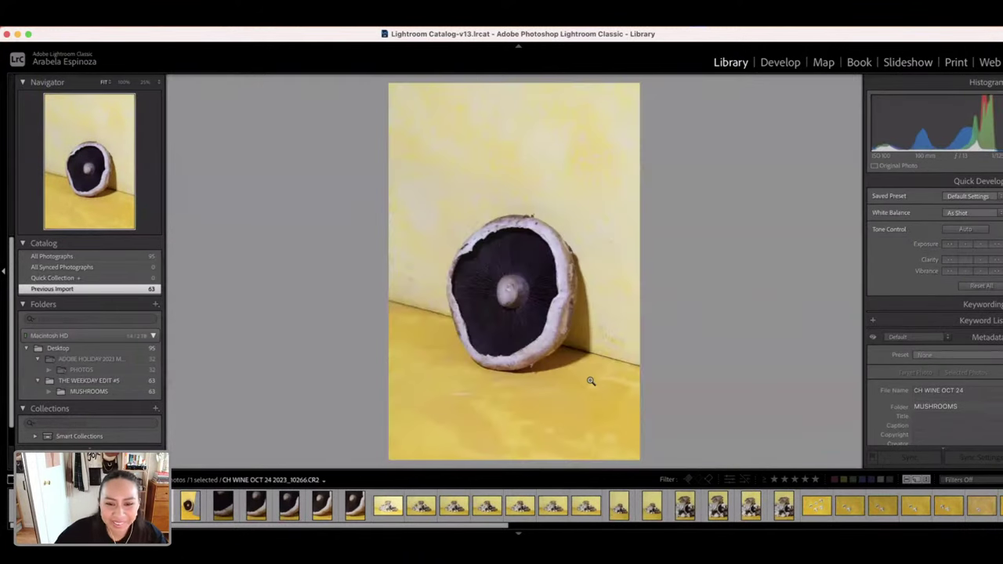
{"action": "key", "text": "Right"}
{"action": "key", "text": "Right"}
{"action": "key", "text": "Left"}
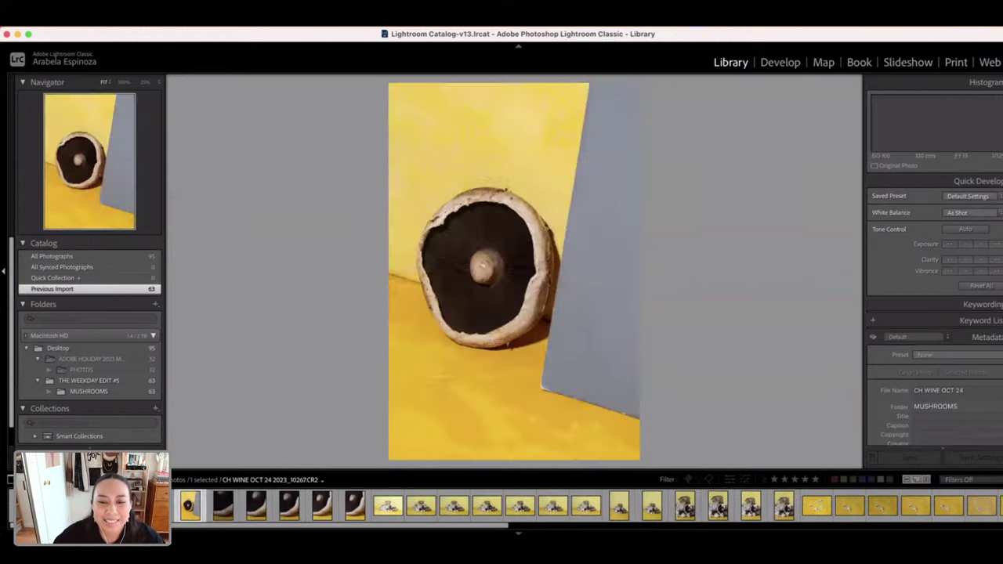
{"action": "key", "text": "Right"}
{"action": "key", "text": "Right"}
{"action": "key", "text": "Right"}
{"action": "key", "text": "Right"}
{"action": "key", "text": "Right"}
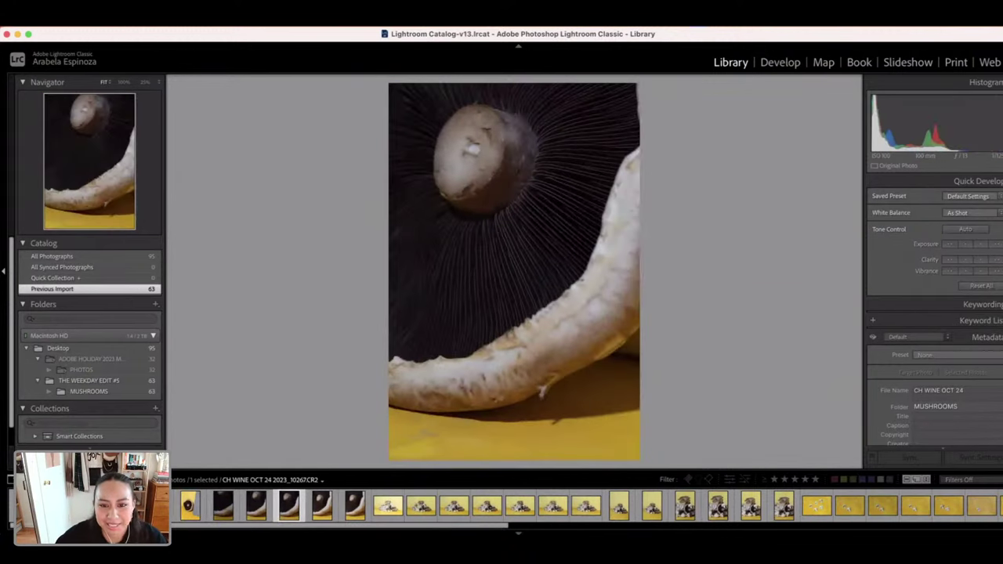
- Browse the horizontal and vertical photos of the stacked mushroom arrangement, comparing how the composition builds up
{"action": "key", "text": "Right"}
{"action": "key", "text": "Right"}
{"action": "key", "text": "Right"}
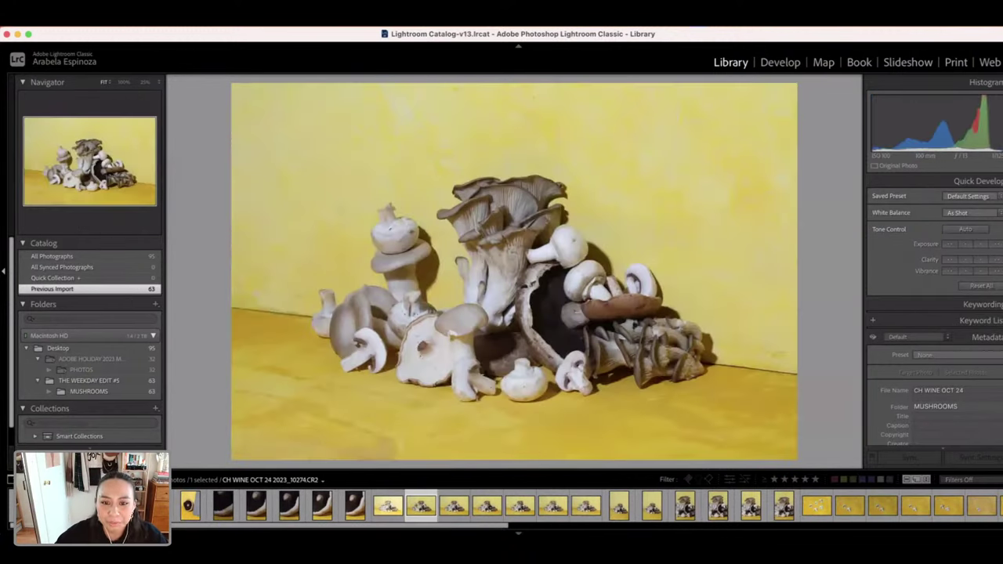
{"action": "key", "text": "Right"}
{"action": "key", "text": "Right"}
{"action": "key", "text": "Right"}
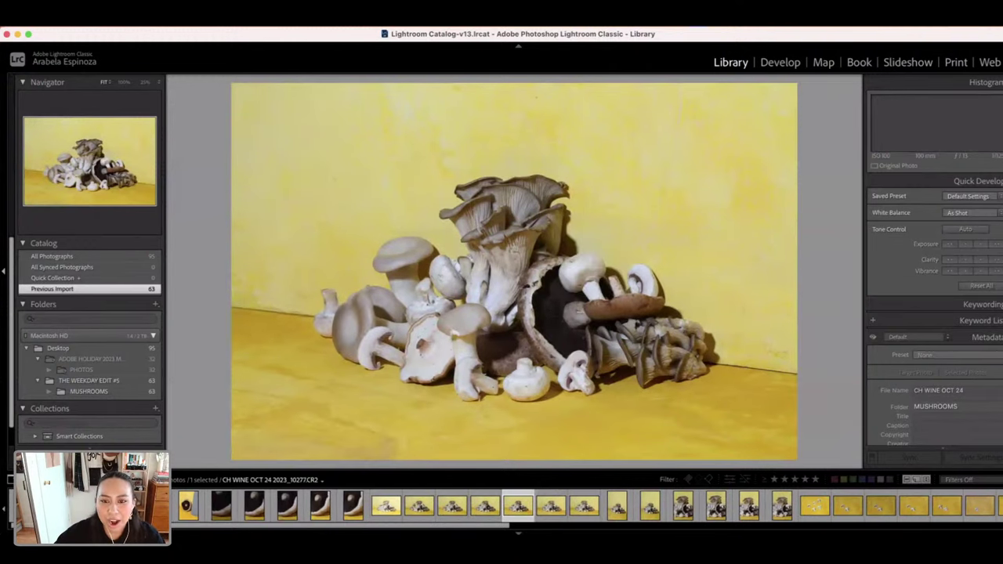
{"action": "key", "text": "Right"}
{"action": "key", "text": "Right"}
{"action": "key", "text": "Right"}
{"action": "key", "text": "Right"}
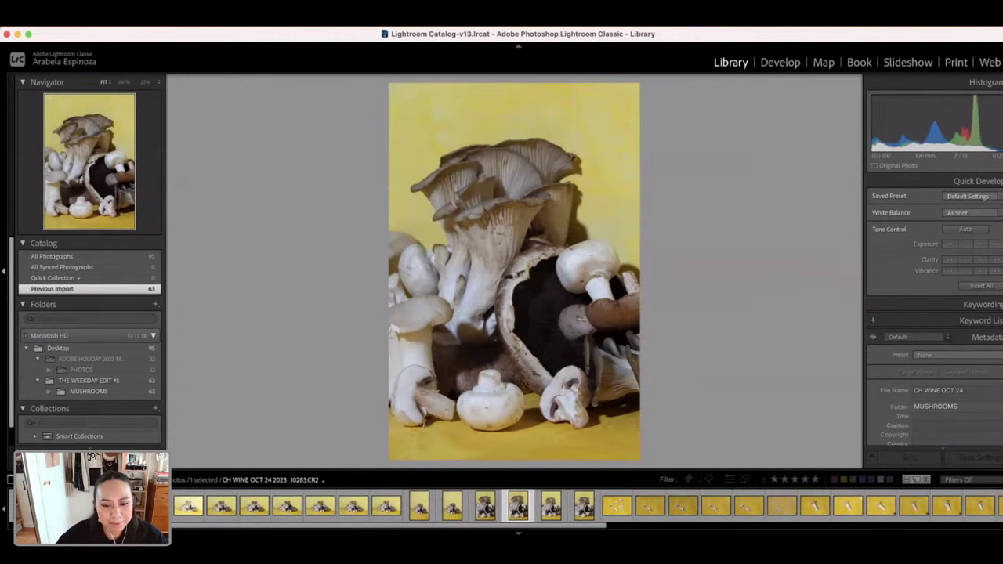
{"action": "key", "text": "Right"}
{"action": "key", "text": "Right"}
{"action": "key", "text": "Right"}
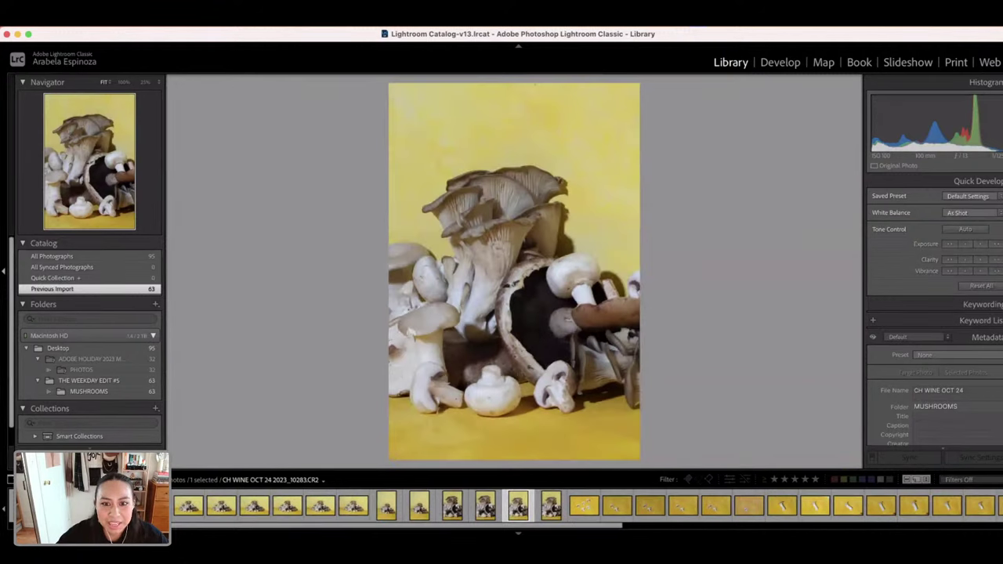
{"action": "key", "text": "Left"}
{"action": "key", "text": "Left"}
{"action": "key", "text": "Left"}
{"action": "key", "text": "Left"}
{"action": "key", "text": "Left"}
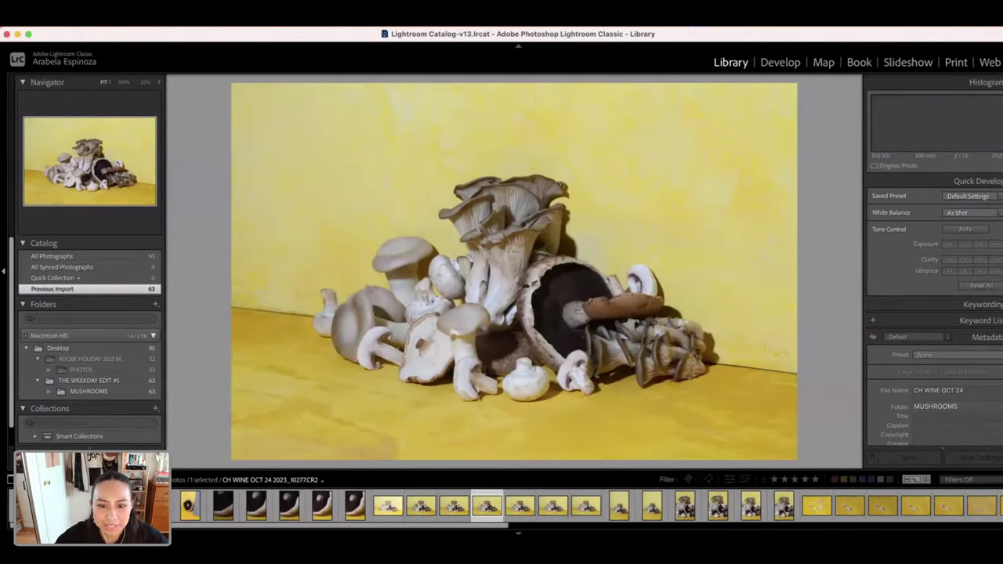
{"action": "key", "text": "Right"}
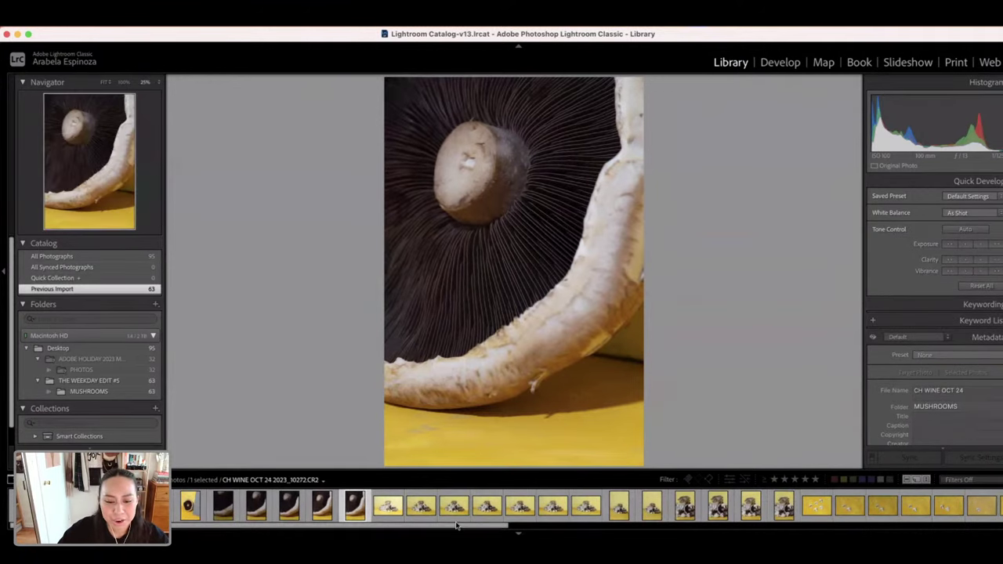
- View the overhead mushroom spread, the oyster mushroom close-up and a portobello close-up from the filmstrip
{"action": "scroll", "coordinate": [640, 525], "scroll_direction": "right", "scroll_amount": 5}
{"action": "left_click", "coordinate": [687, 505]}
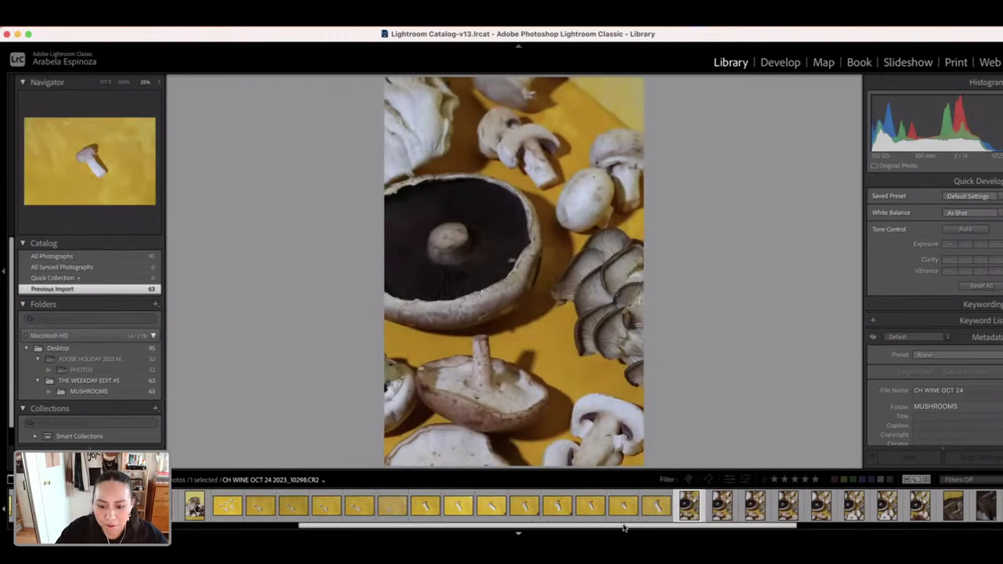
{"action": "scroll", "coordinate": [822, 511], "scroll_direction": "right", "scroll_amount": 10}
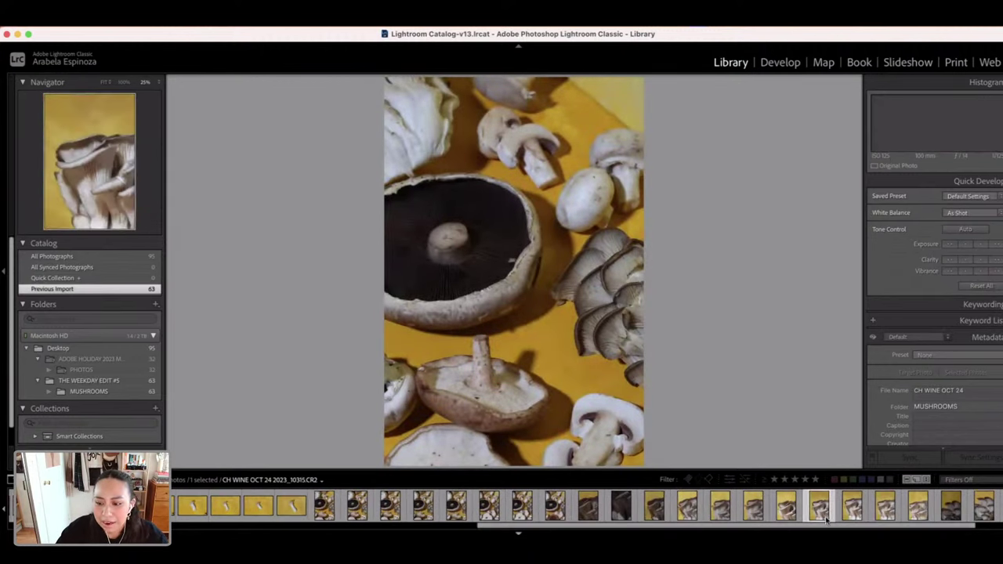
{"action": "left_click", "coordinate": [820, 506]}
{"action": "scroll", "coordinate": [823, 511], "scroll_direction": "right", "scroll_amount": 5}
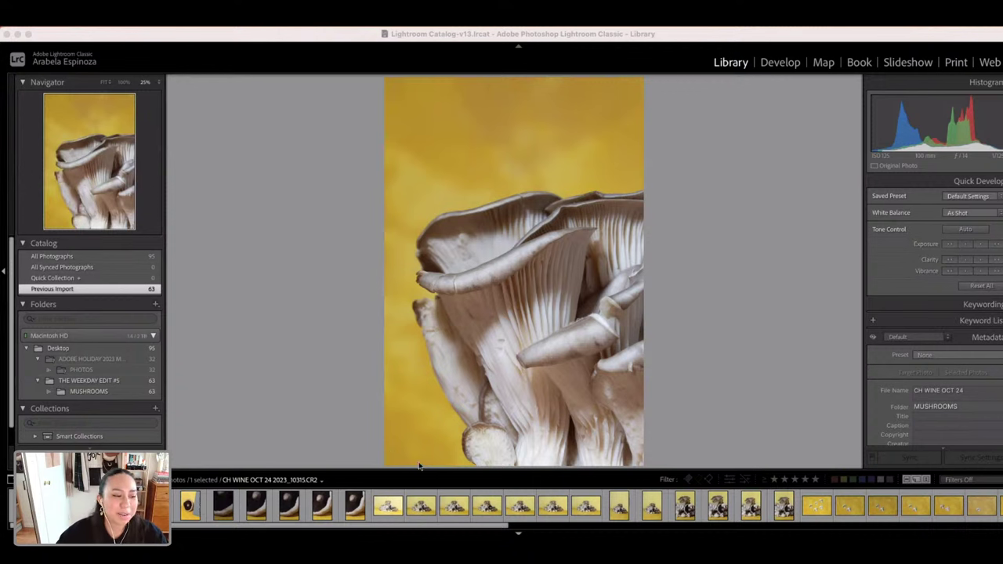
{"action": "left_click", "coordinate": [291, 507]}
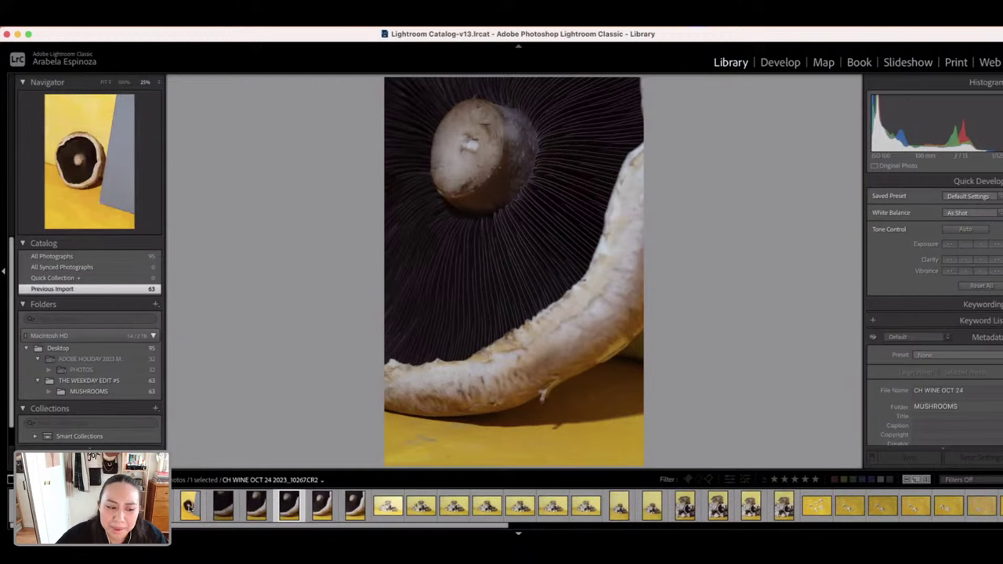
- Open the portobello photo with the grey card in the Develop module and set its white balance from the grey card
{"action": "left_click", "coordinate": [188, 508]}
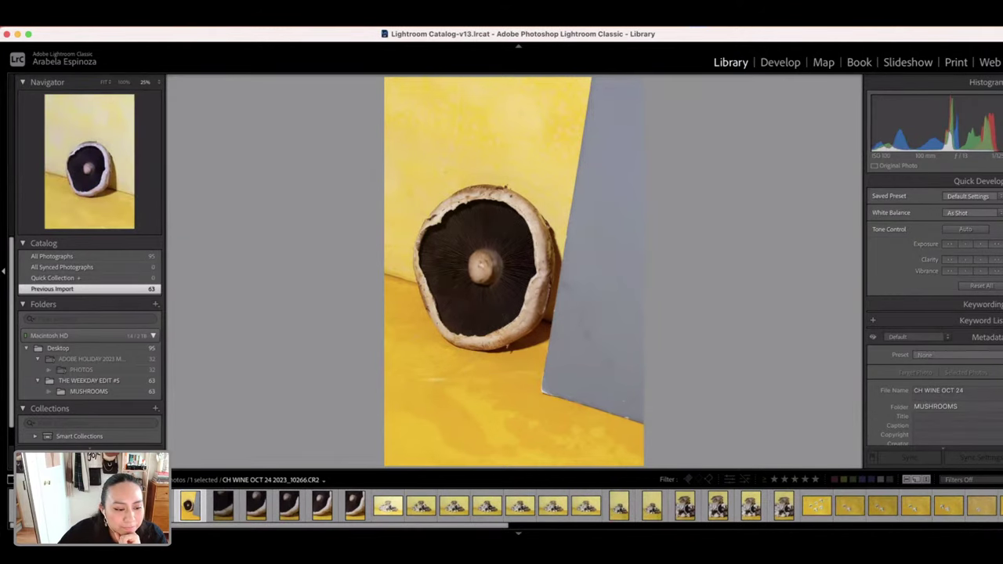
{"action": "left_click", "coordinate": [198, 512]}
{"action": "left_click", "coordinate": [201, 511]}
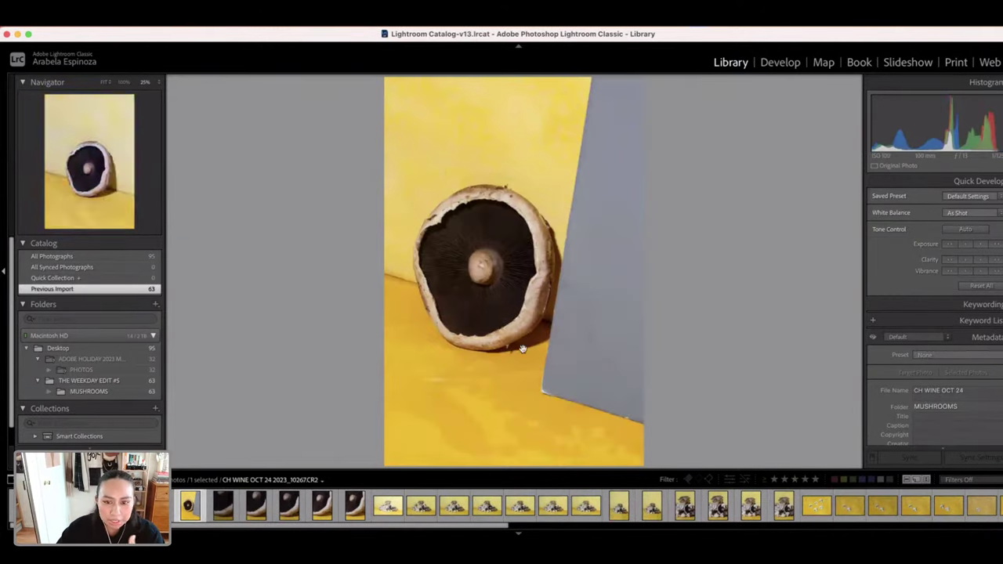
{"action": "key", "text": "d"}
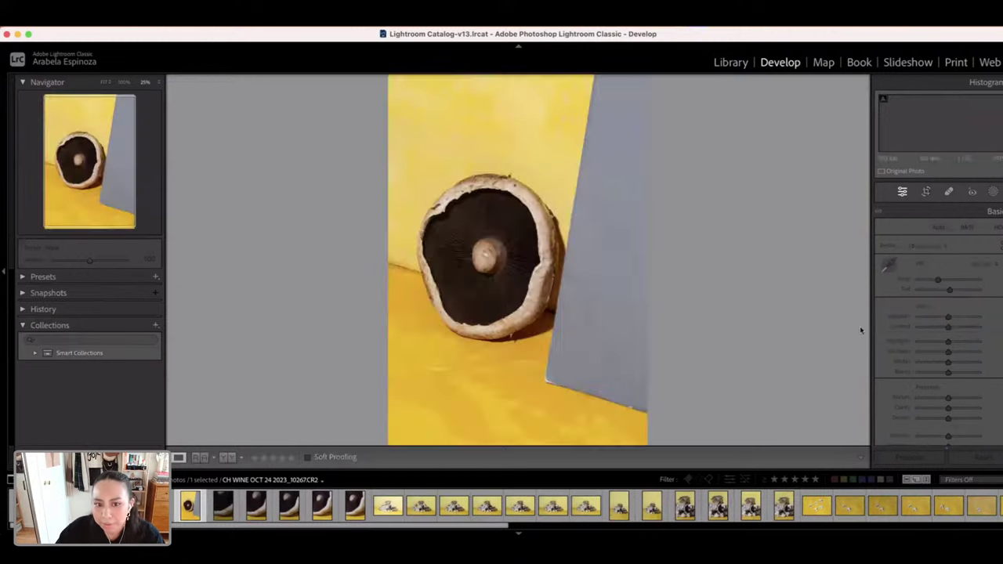
{"action": "key", "text": "w"}
{"action": "left_click", "coordinate": [599, 233]}
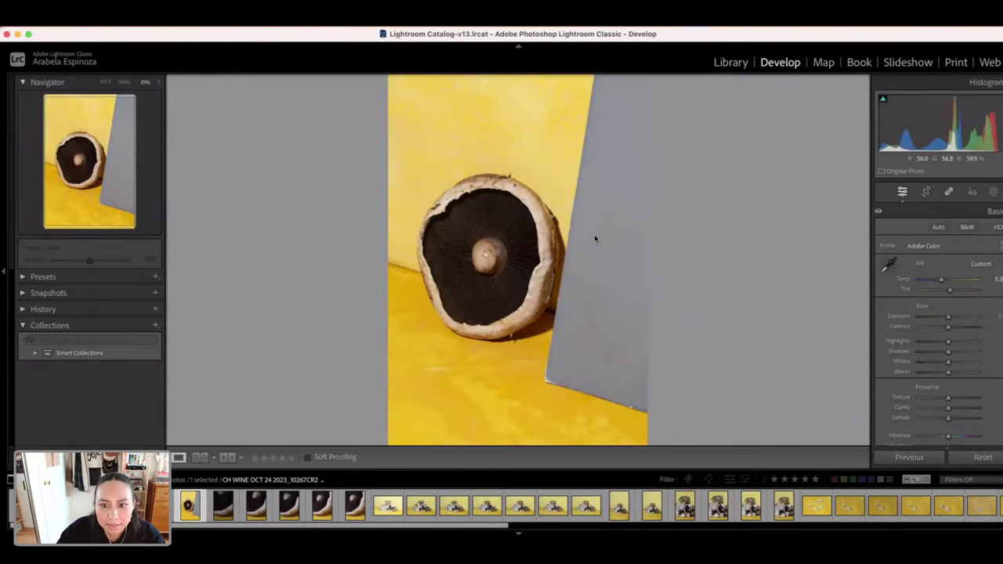
- Remove chromatic aberration and enable profile corrections in the grey card photo's lens corrections
{"action": "scroll", "coordinate": [938, 329], "scroll_direction": "down", "scroll_amount": 20}
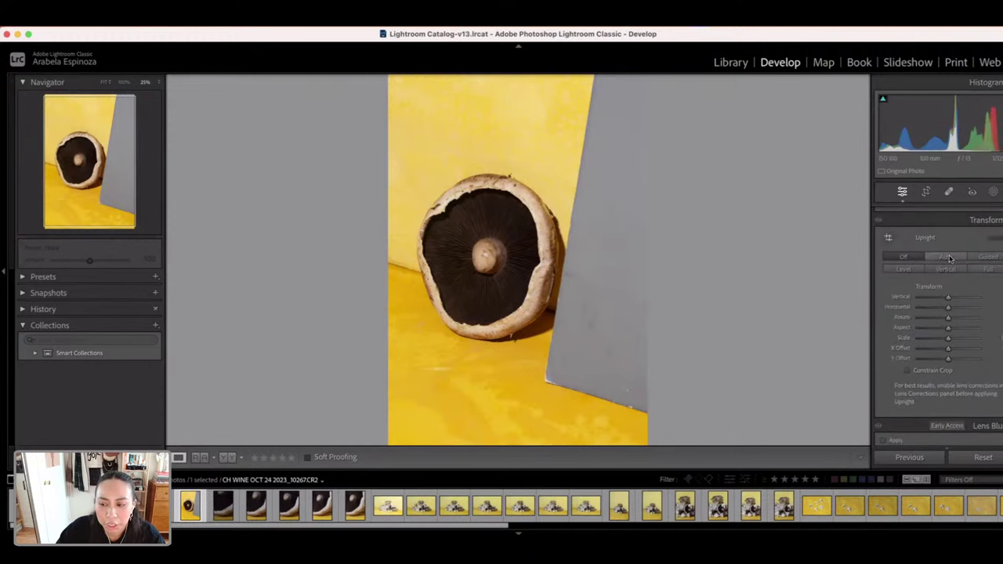
{"action": "scroll", "coordinate": [966, 319], "scroll_direction": "down", "scroll_amount": 5}
{"action": "scroll", "coordinate": [966, 320], "scroll_direction": "up", "scroll_amount": 6}
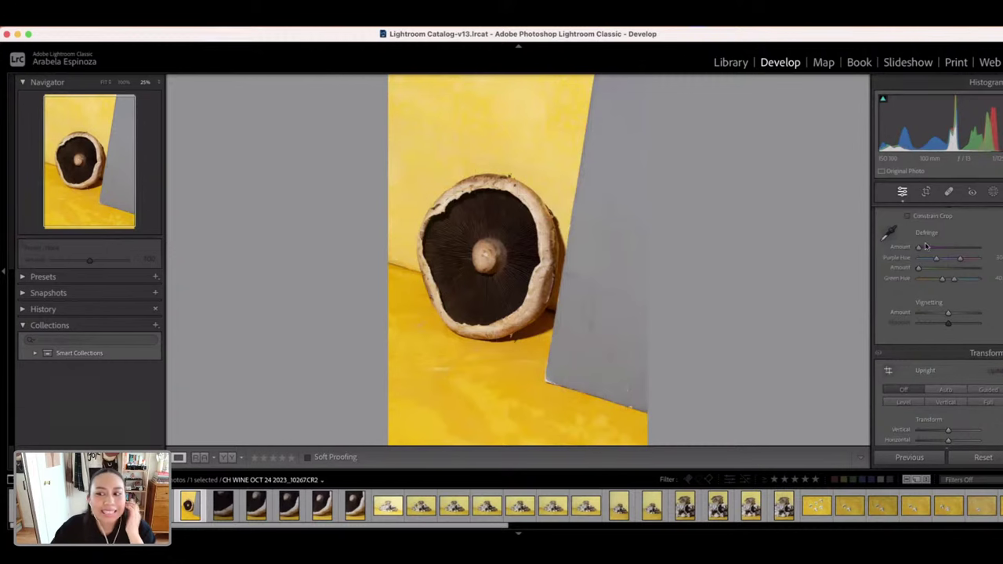
{"action": "scroll", "coordinate": [885, 290], "scroll_direction": "up", "scroll_amount": 2}
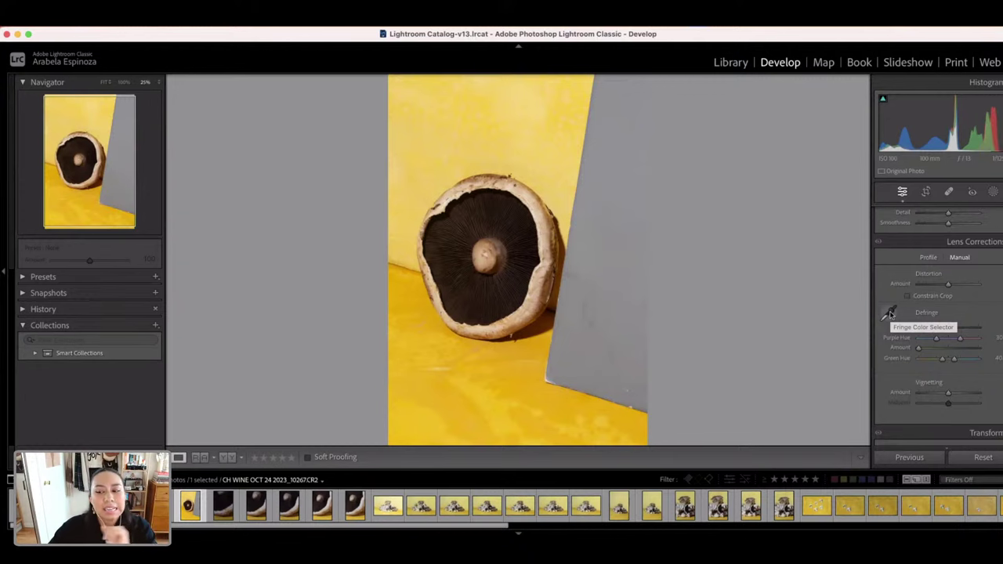
{"action": "left_click", "coordinate": [928, 257]}
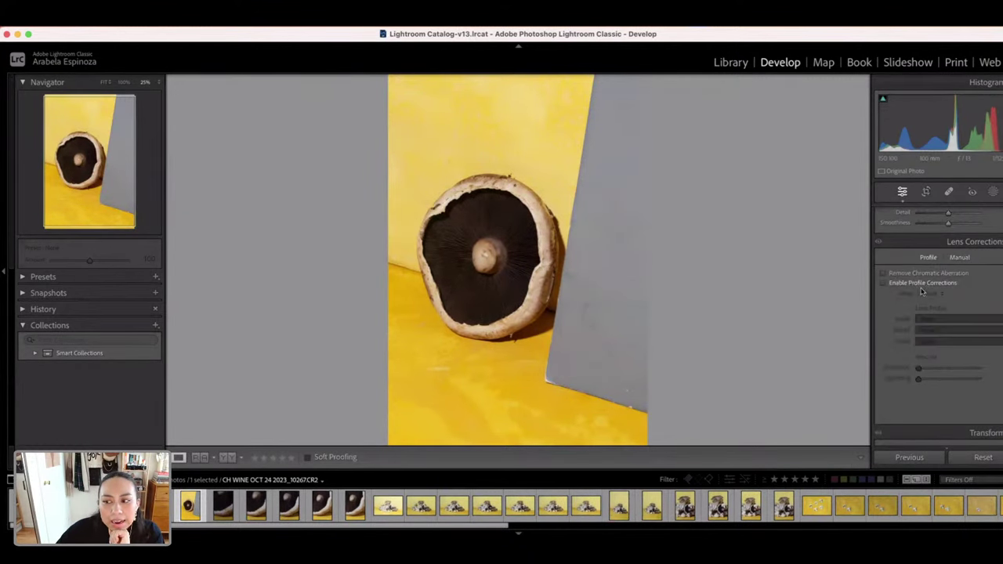
{"action": "left_click", "coordinate": [922, 283]}
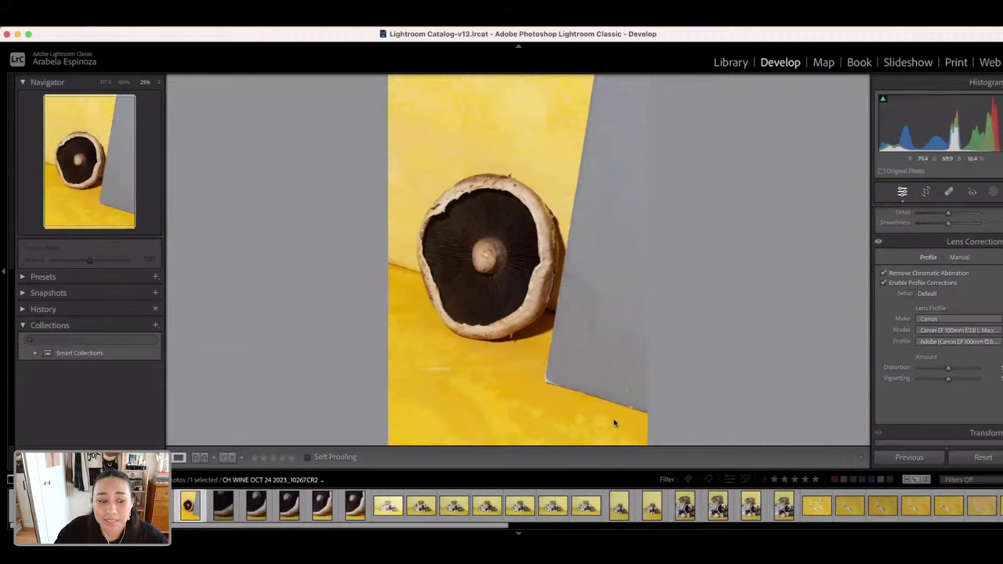
- Copy the grey card photo's develop settings, keeping the preselected options including white balance and lens corrections
{"action": "right_click", "coordinate": [180, 435]}
{"action": "mouse_move", "coordinate": [253, 403]}
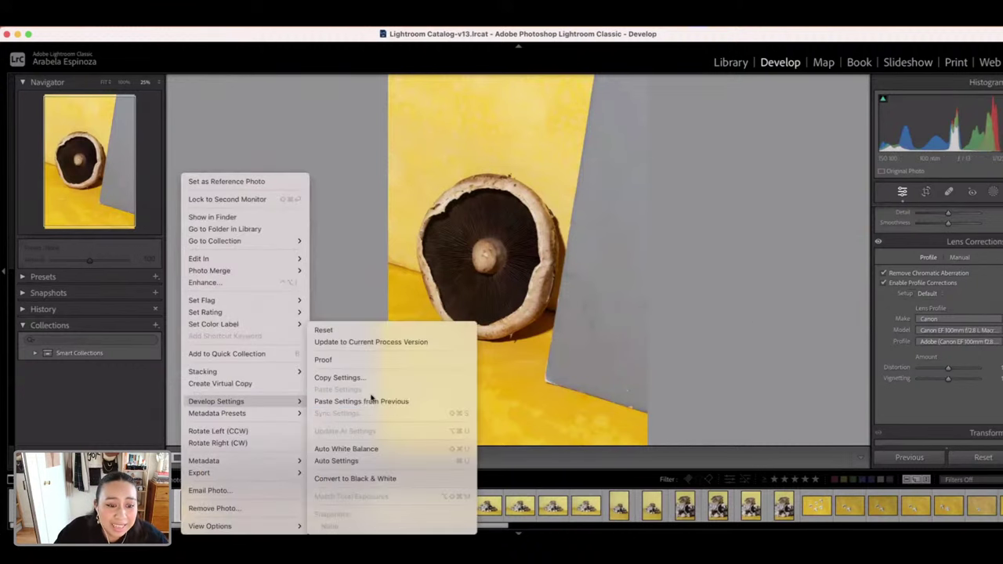
{"action": "left_click", "coordinate": [375, 377]}
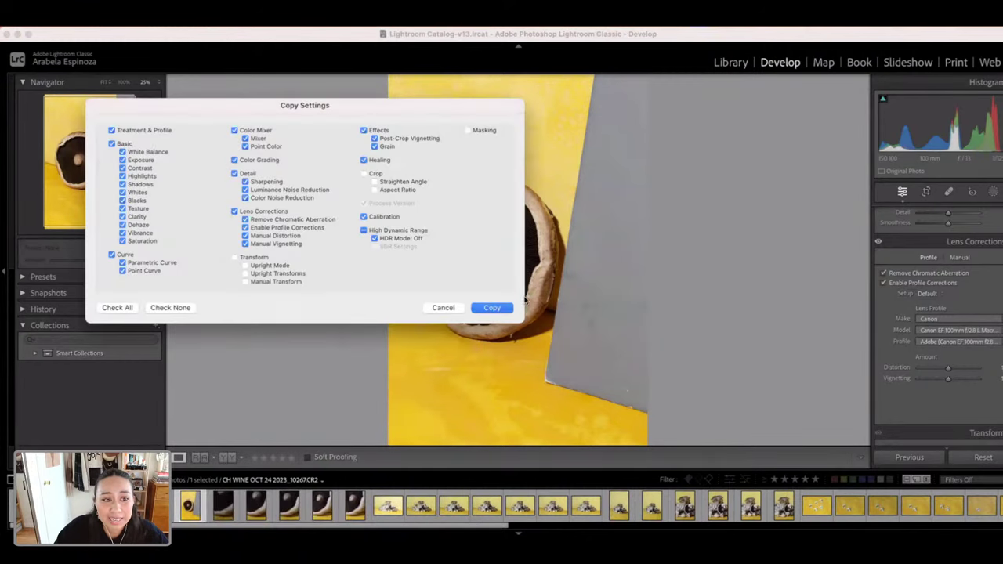
{"action": "left_click", "coordinate": [491, 308]}
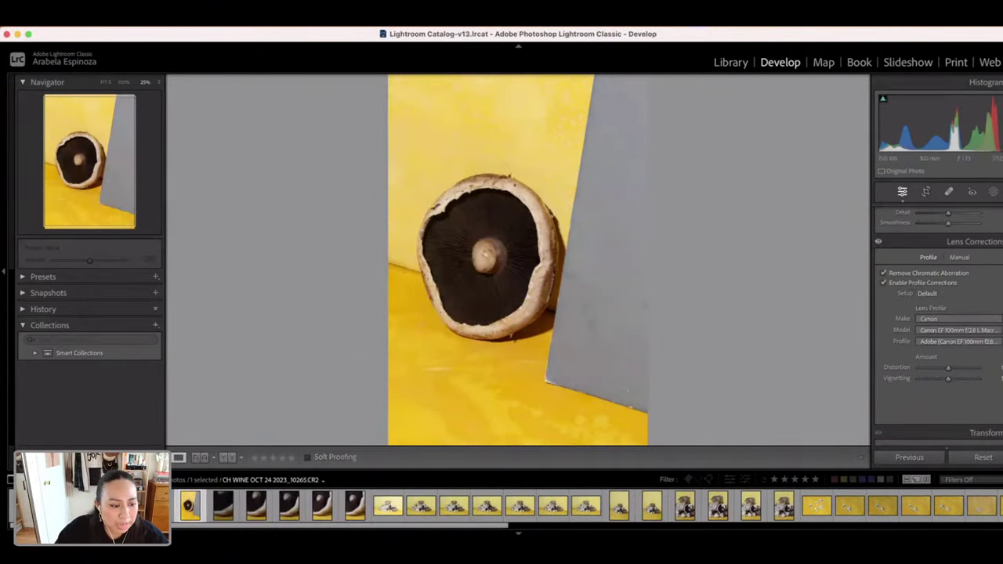
- Select all photos of the mushroom shoot and paste the copied develop settings onto them
{"action": "left_click", "coordinate": [392, 506]}
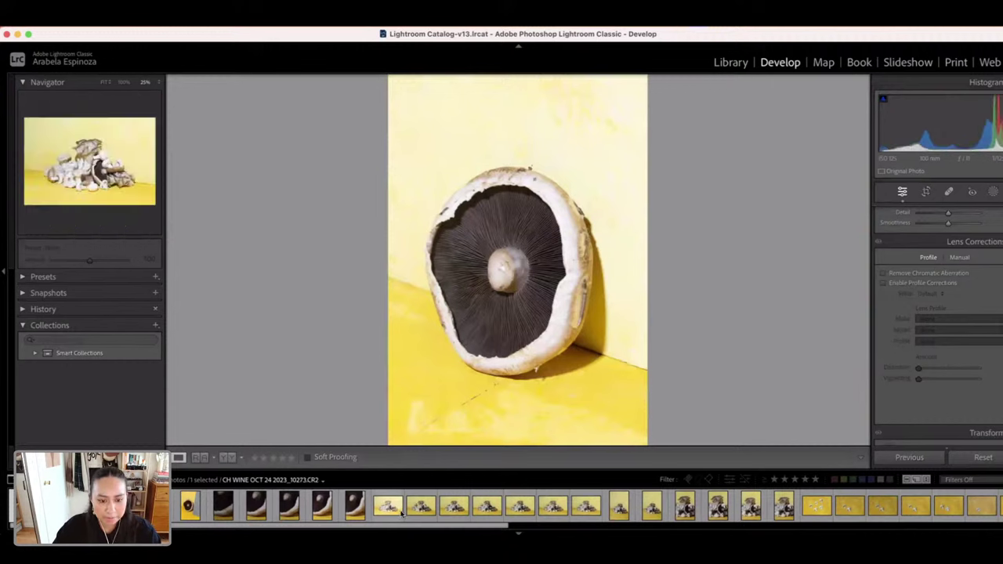
{"action": "key", "text": "super+a"}
{"action": "right_click", "coordinate": [581, 279]}
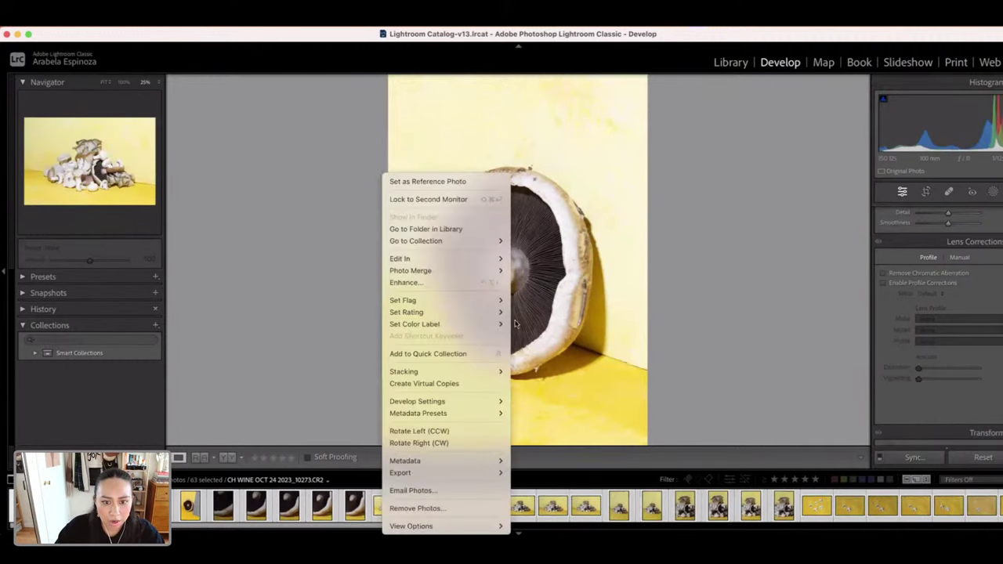
{"action": "mouse_move", "coordinate": [478, 401]}
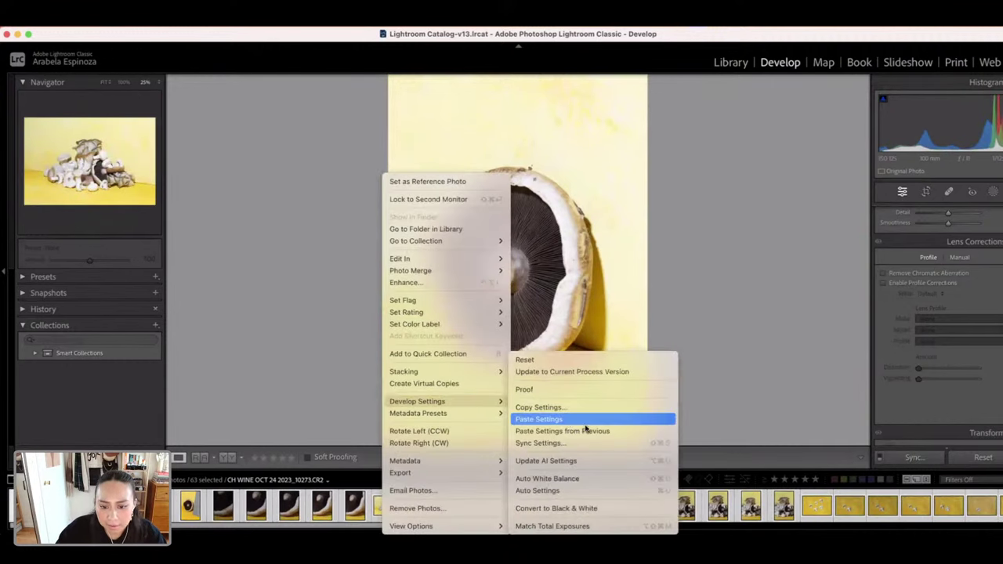
{"action": "left_click", "coordinate": [586, 421]}
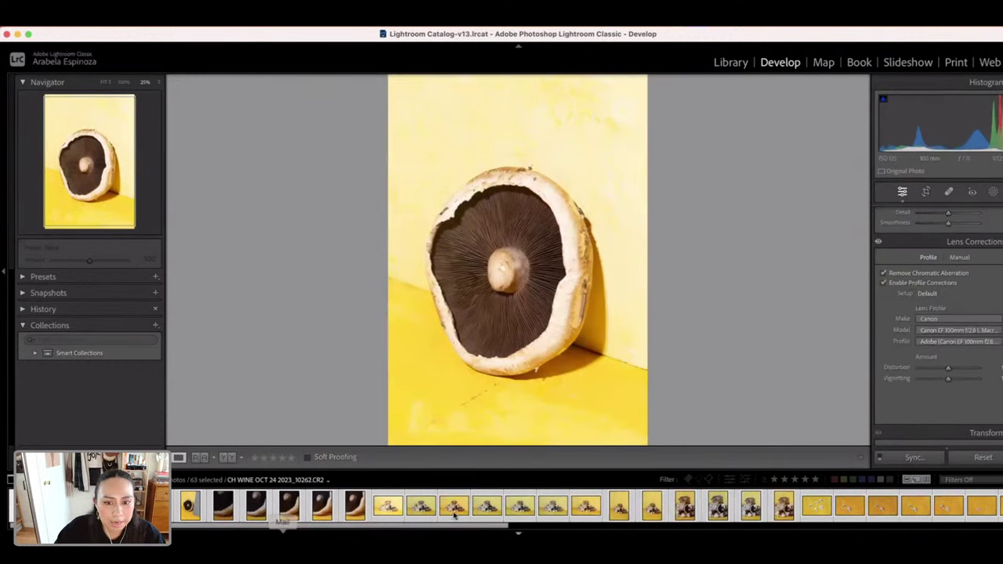
- Compare the before and after versions of the portobello photo side by side, and return to the single view
{"action": "left_click", "coordinate": [237, 496], "text": "super"}
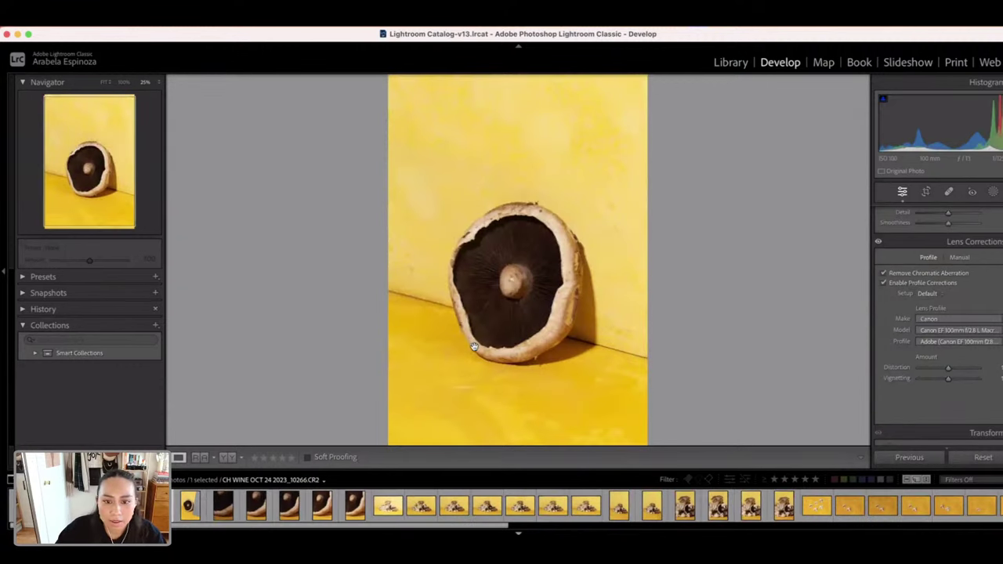
{"action": "left_click", "coordinate": [227, 457]}
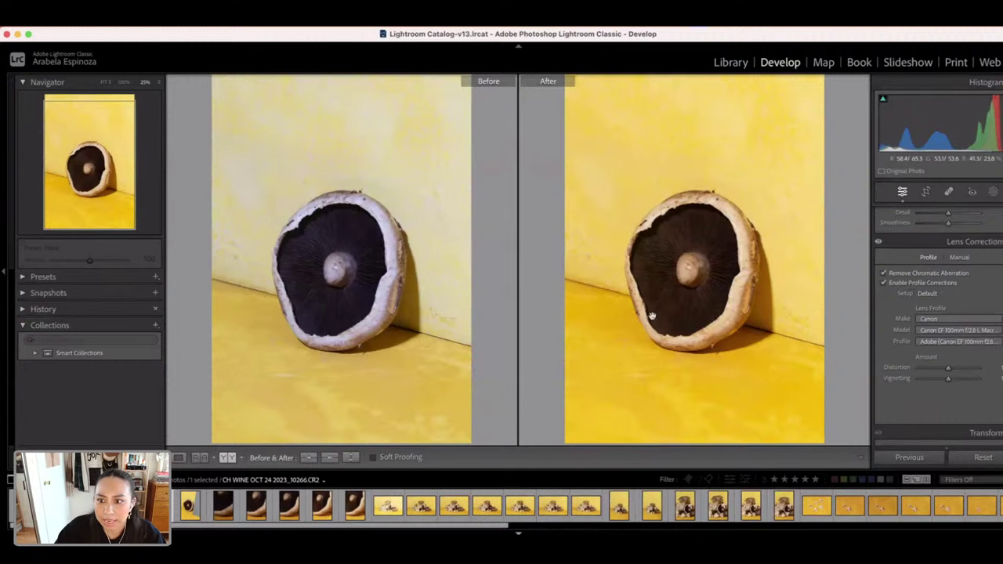
{"action": "left_click", "coordinate": [180, 457]}
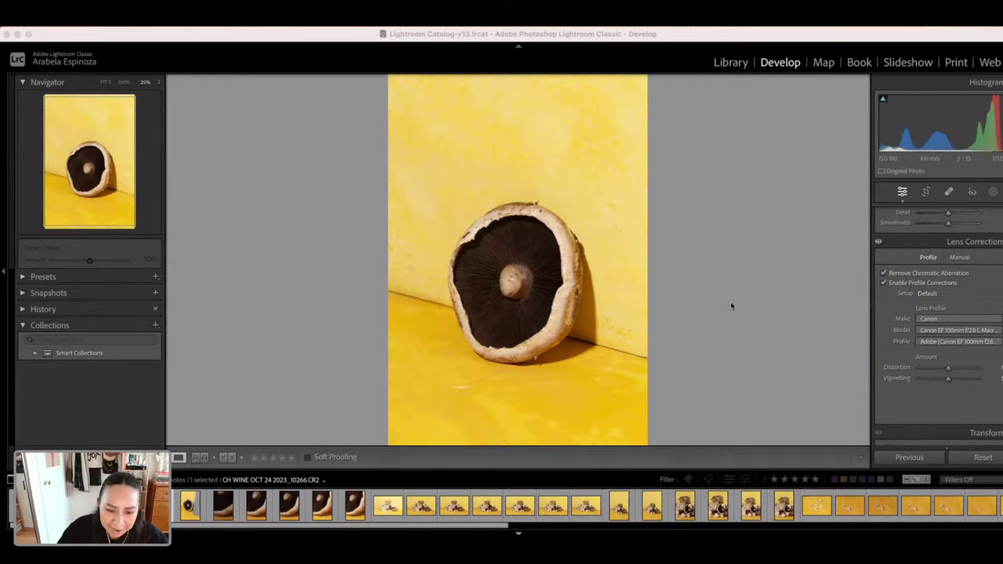
- Check the corrected color on the portobello close-up and on the full portobello photo
{"action": "left_click_drag", "start_coordinate": [436, 531], "coordinate": [515, 528]}
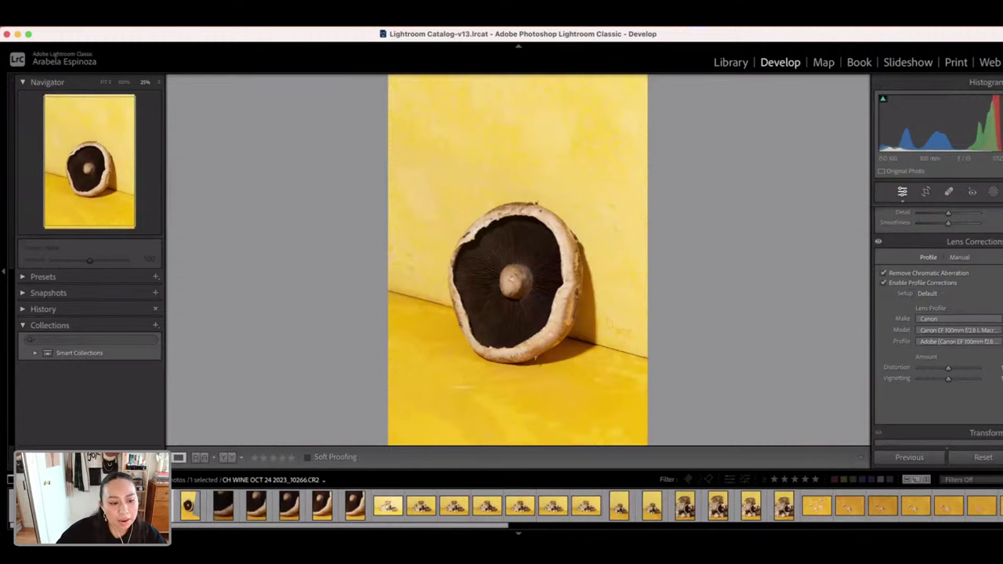
{"action": "left_click", "coordinate": [333, 511]}
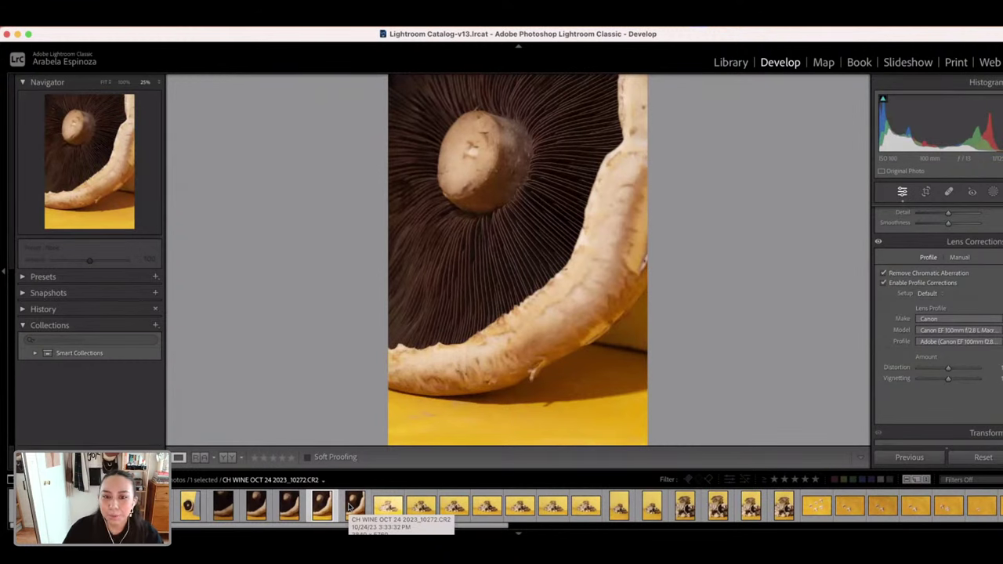
{"action": "key", "text": "backslash"}
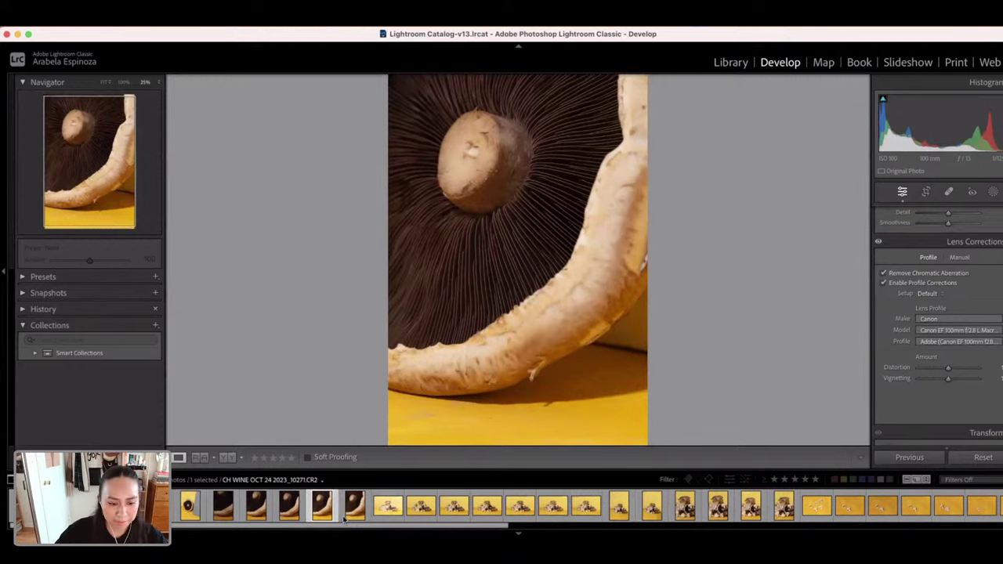
{"action": "key", "text": "backslash"}
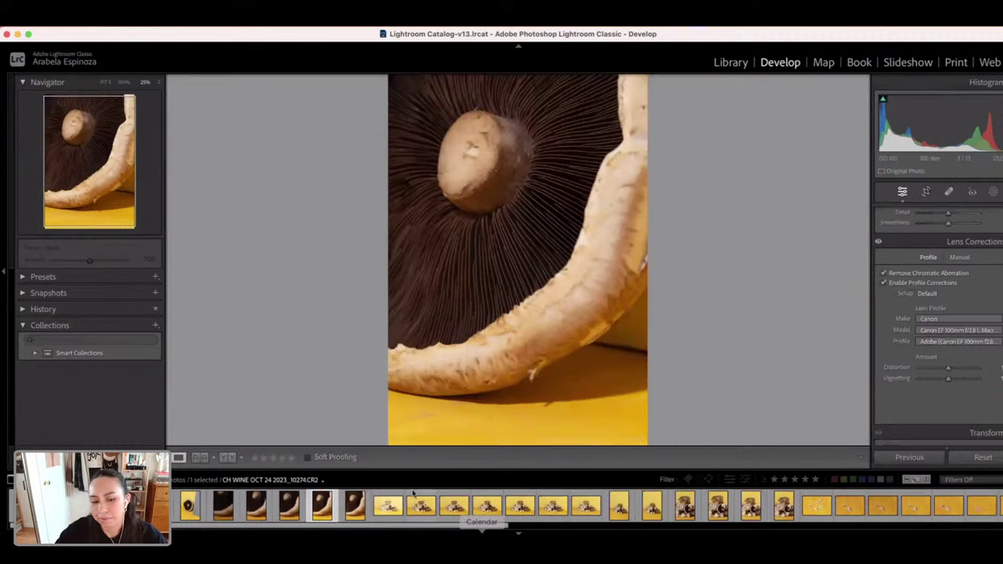
{"action": "left_click", "coordinate": [189, 505]}
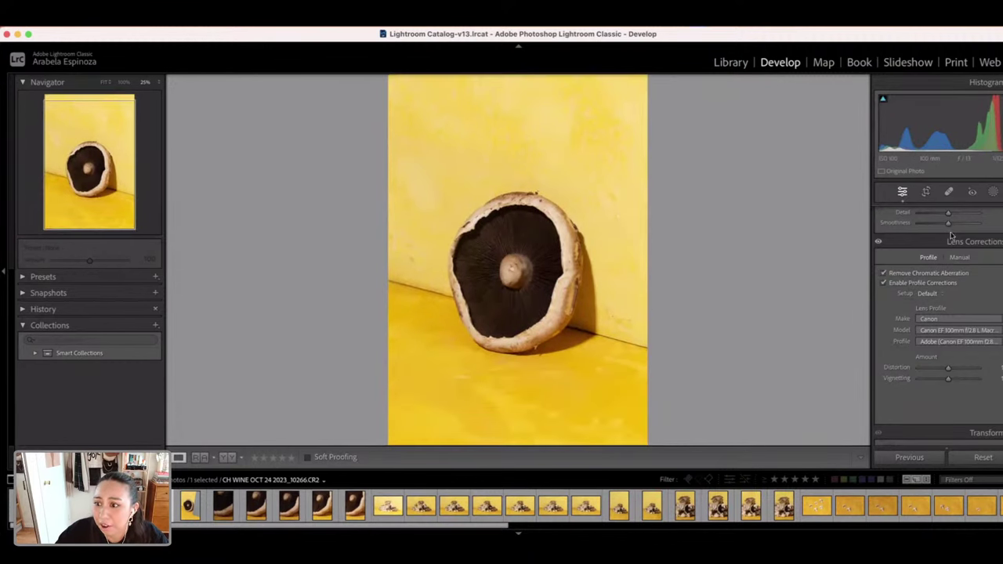
- Open the last vertical photo of the stacked mushrooms and slightly raise its exposure, lower the highlights and lift the shadows
{"action": "scroll", "coordinate": [968, 290], "scroll_direction": "up", "scroll_amount": 10}
{"action": "scroll", "coordinate": [983, 293], "scroll_direction": "up", "scroll_amount": 5}
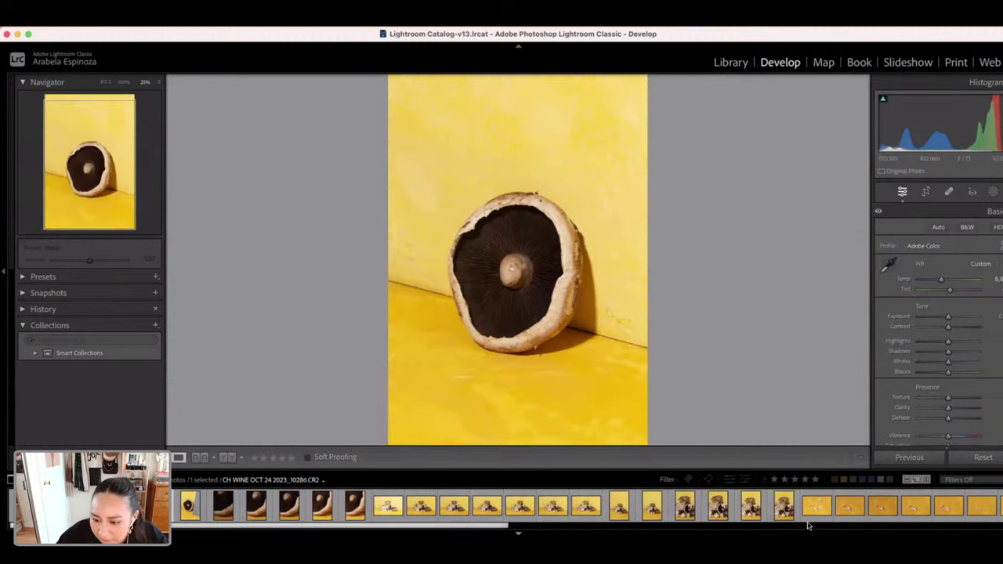
{"action": "left_click", "coordinate": [787, 507]}
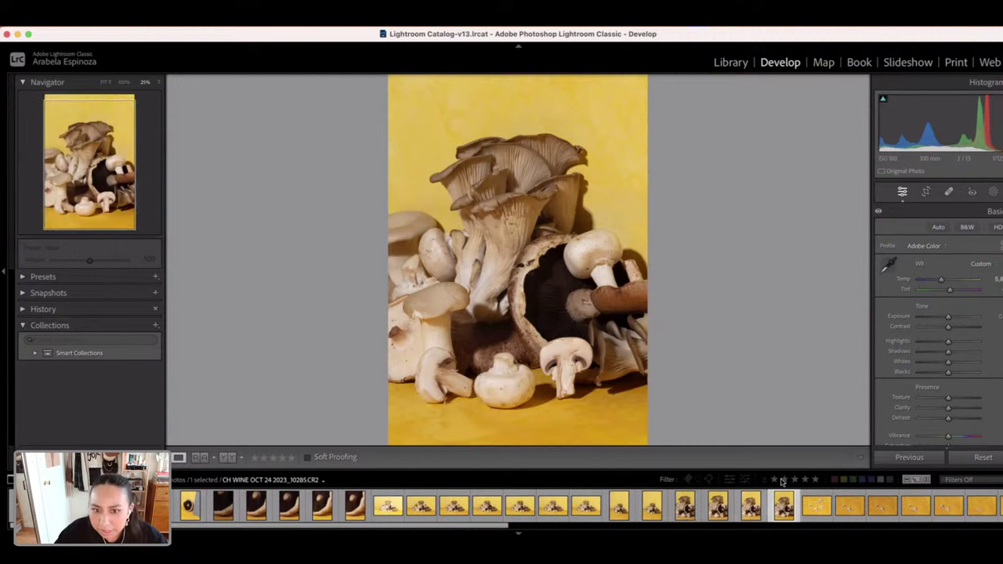
{"action": "left_click_drag", "start_coordinate": [948, 320], "coordinate": [951, 320]}
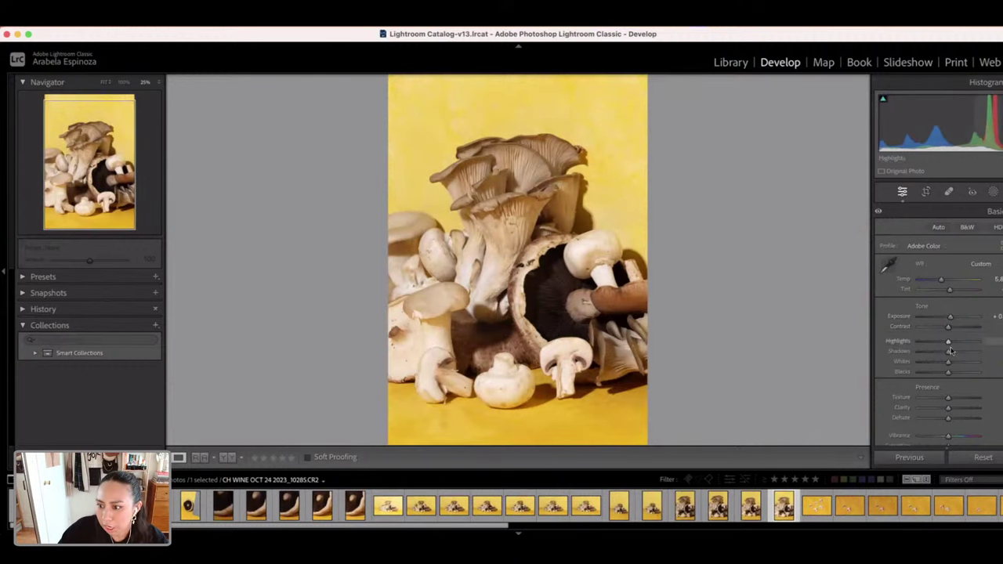
{"action": "left_click_drag", "start_coordinate": [948, 344], "coordinate": [953, 354]}
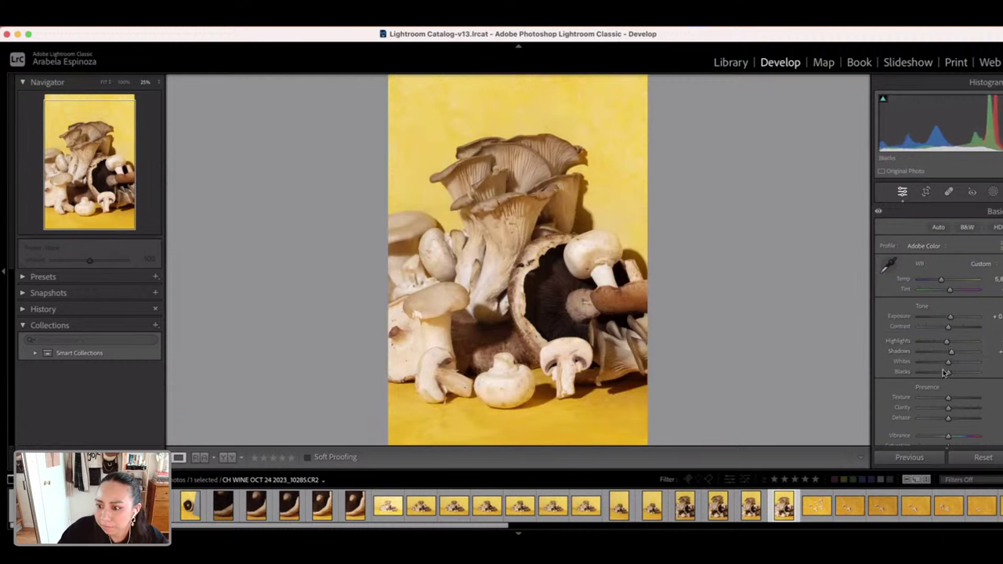
- Adjust the stacked mushroom photo's presence with slightly more texture, clearly reduced clarity and slightly more vibrance
{"action": "scroll", "coordinate": [958, 368], "scroll_direction": "down", "scroll_amount": 2}
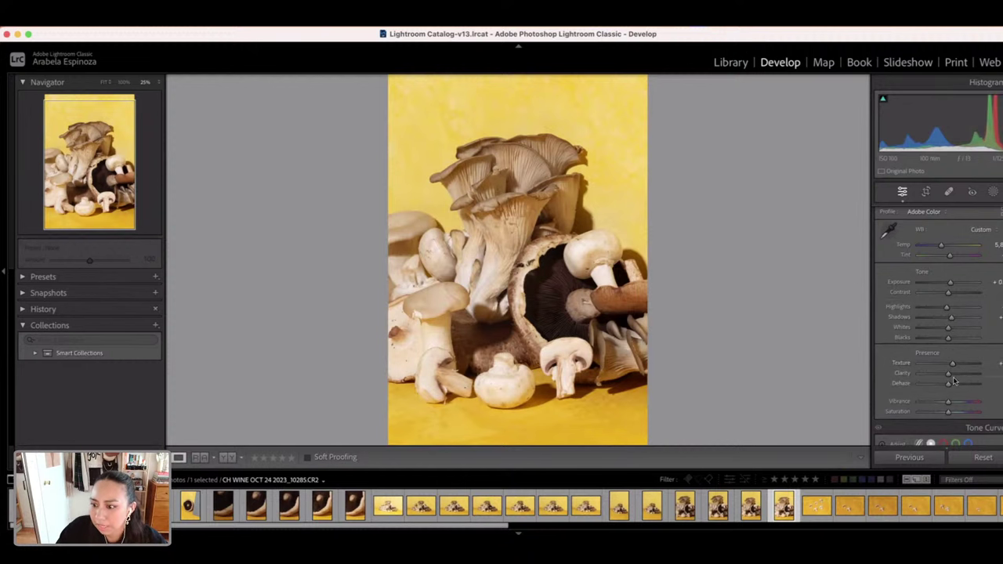
{"action": "mouse_move", "coordinate": [949, 373]}
{"action": "left_mouse_down"}
{"action": "mouse_move", "coordinate": [963, 377]}
{"action": "mouse_move", "coordinate": [933, 375]}
{"action": "left_mouse_up"}
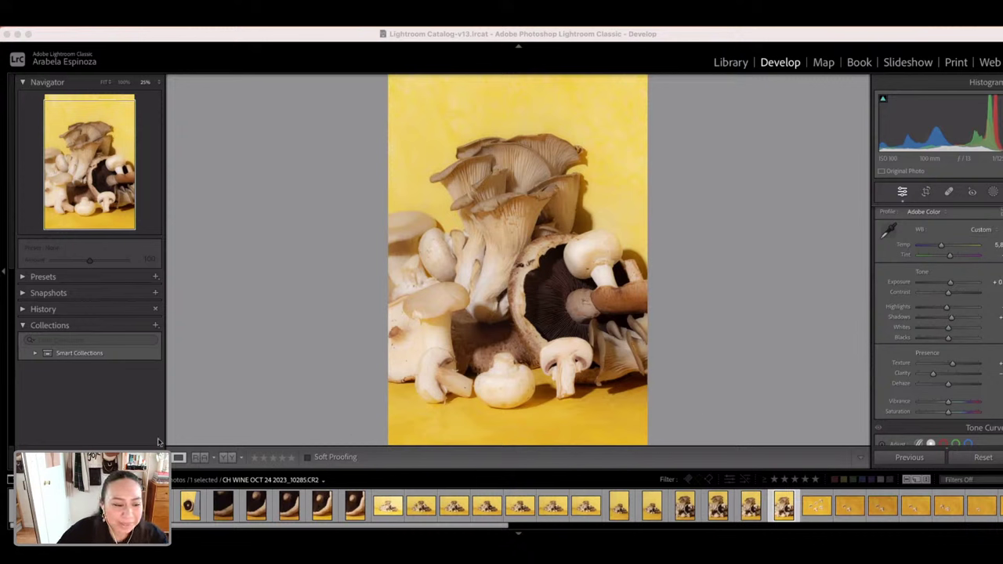
{"action": "left_click", "coordinate": [931, 376]}
{"action": "left_click_drag", "start_coordinate": [925, 375], "coordinate": [930, 374]}
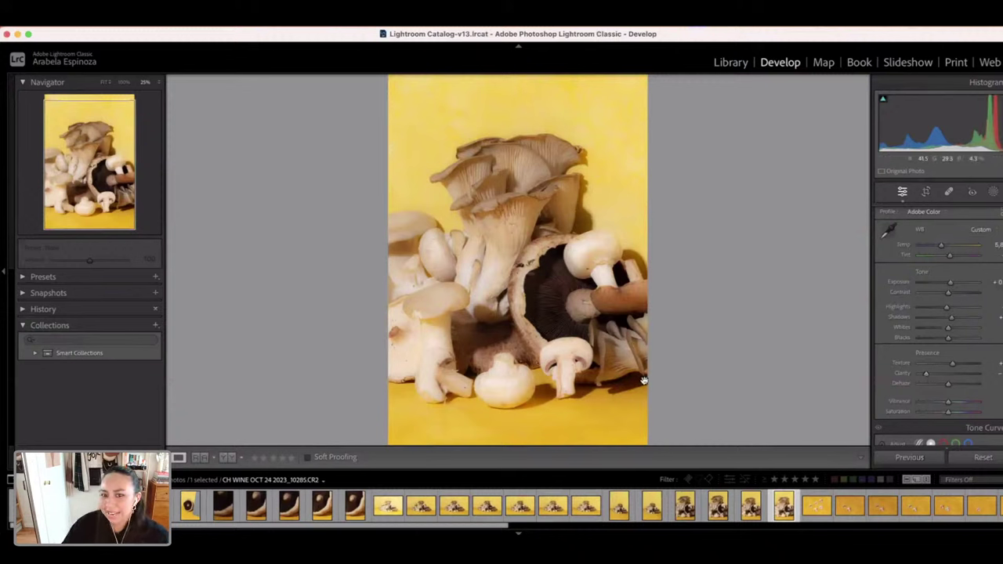
{"action": "scroll", "coordinate": [966, 355], "scroll_direction": "down", "scroll_amount": 2}
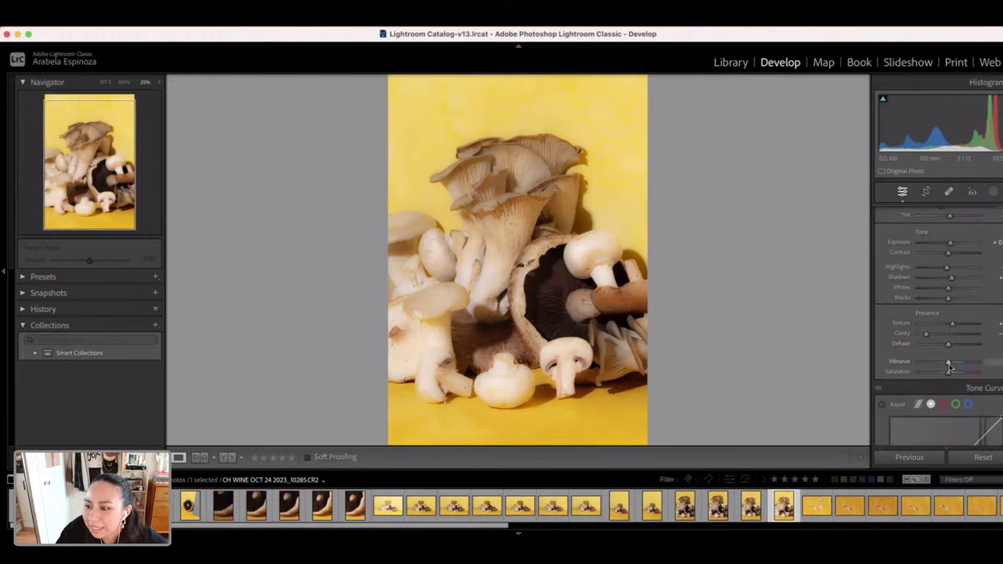
{"action": "left_click_drag", "start_coordinate": [951, 367], "coordinate": [952, 366]}
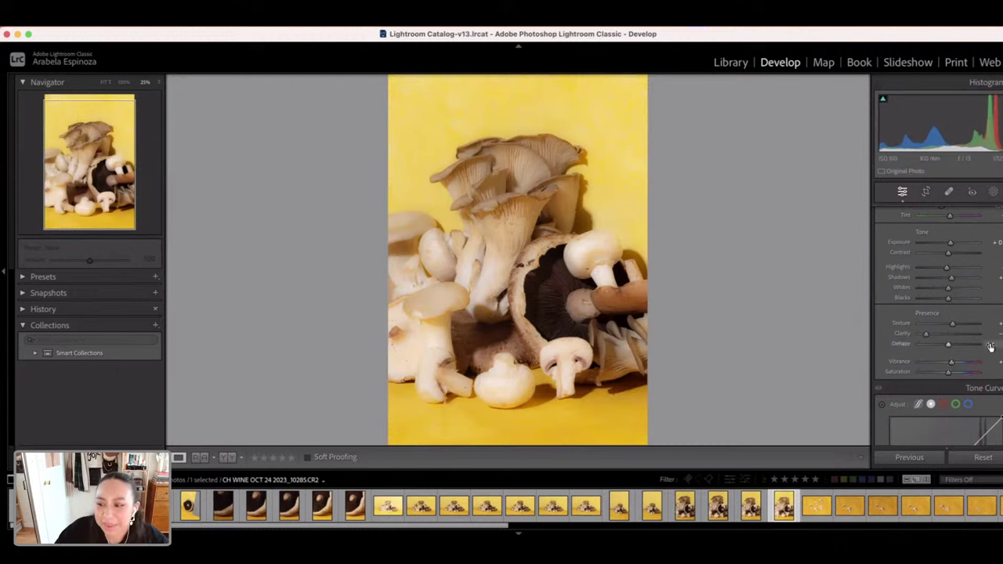
- Sample the brown of the oyster mushroom cap as a Point Color swatch
{"action": "scroll", "coordinate": [987, 351], "scroll_direction": "down", "scroll_amount": 5}
{"action": "scroll", "coordinate": [986, 345], "scroll_direction": "down", "scroll_amount": 8}
{"action": "scroll", "coordinate": [979, 333], "scroll_direction": "up", "scroll_amount": 4}
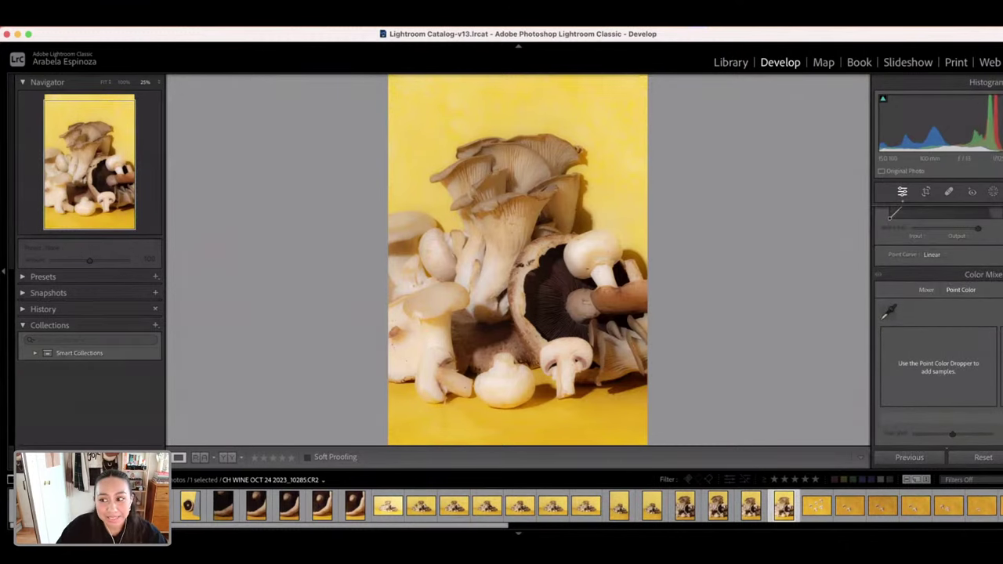
{"action": "left_click", "coordinate": [890, 313]}
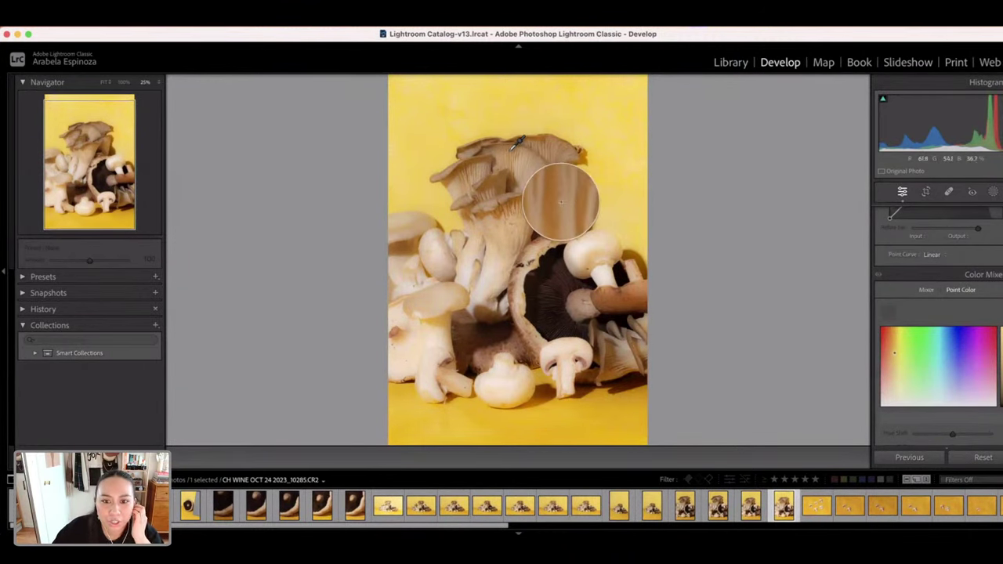
{"action": "left_click", "coordinate": [511, 147]}
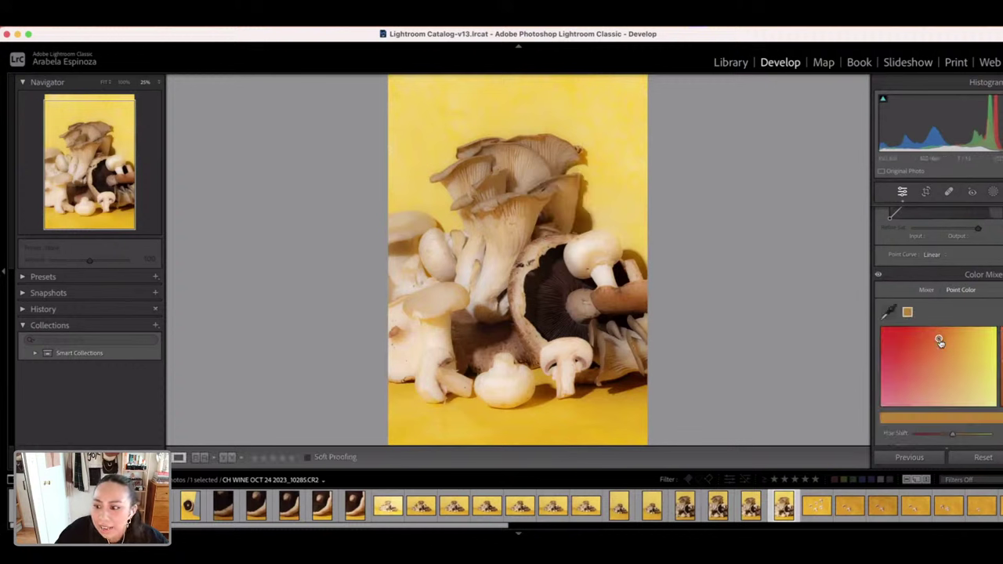
- Try small hue and saturation changes and a lower luminance shift on the sampled brown, and reset the luminance shift
{"action": "mouse_move", "coordinate": [939, 339]}
{"action": "left_mouse_down"}
{"action": "mouse_move", "coordinate": [924, 338]}
{"action": "mouse_move", "coordinate": [949, 340]}
{"action": "mouse_move", "coordinate": [933, 341]}
{"action": "mouse_move", "coordinate": [945, 339]}
{"action": "mouse_move", "coordinate": [941, 362]}
{"action": "mouse_move", "coordinate": [939, 339]}
{"action": "left_mouse_up"}
{"action": "scroll", "coordinate": [977, 357], "scroll_direction": "down", "scroll_amount": 3}
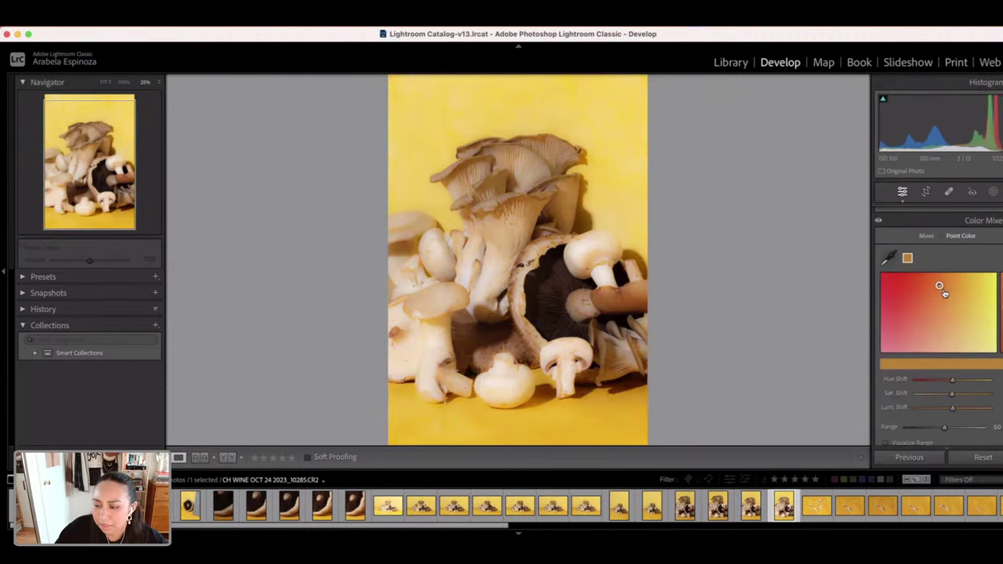
{"action": "mouse_move", "coordinate": [941, 287]}
{"action": "left_mouse_down"}
{"action": "mouse_move", "coordinate": [939, 317]}
{"action": "mouse_move", "coordinate": [940, 282]}
{"action": "mouse_move", "coordinate": [955, 290]}
{"action": "mouse_move", "coordinate": [916, 288]}
{"action": "mouse_move", "coordinate": [938, 285]}
{"action": "left_mouse_up"}
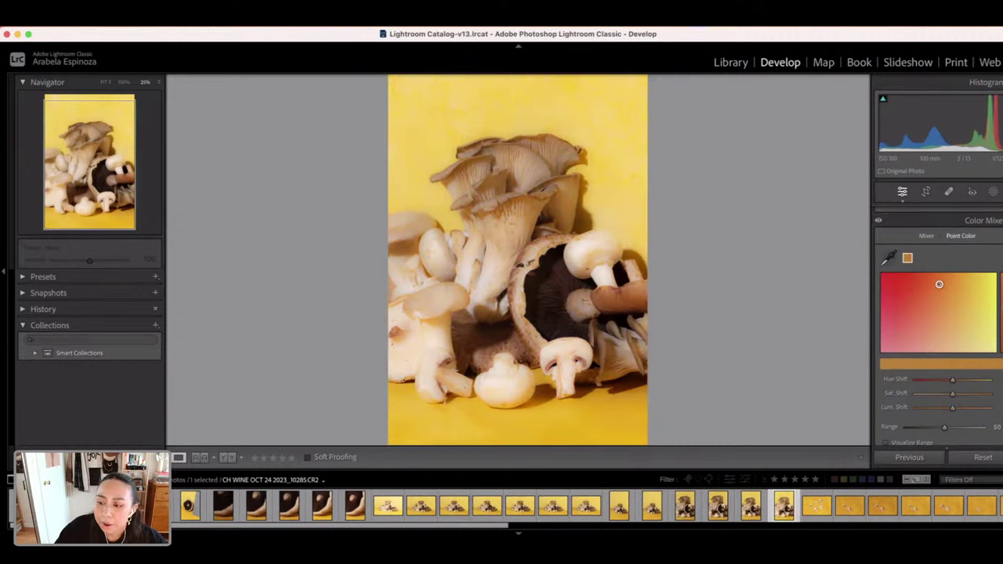
{"action": "left_click_drag", "start_coordinate": [951, 407], "coordinate": [938, 407]}
{"action": "double_click", "coordinate": [938, 408]}
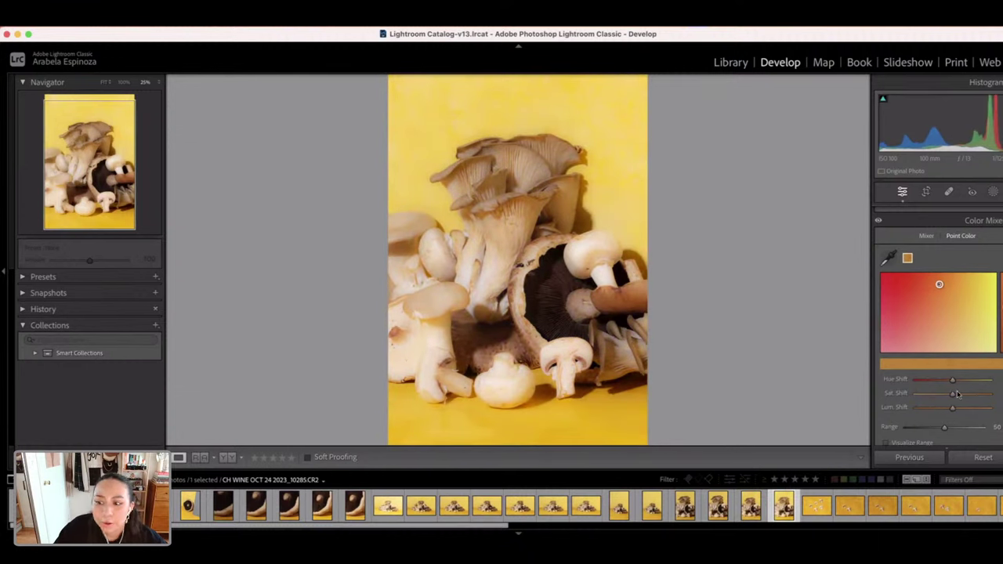
{"action": "mouse_move", "coordinate": [939, 285]}
{"action": "left_mouse_down"}
{"action": "mouse_move", "coordinate": [905, 285]}
{"action": "mouse_move", "coordinate": [939, 284]}
{"action": "left_mouse_up"}
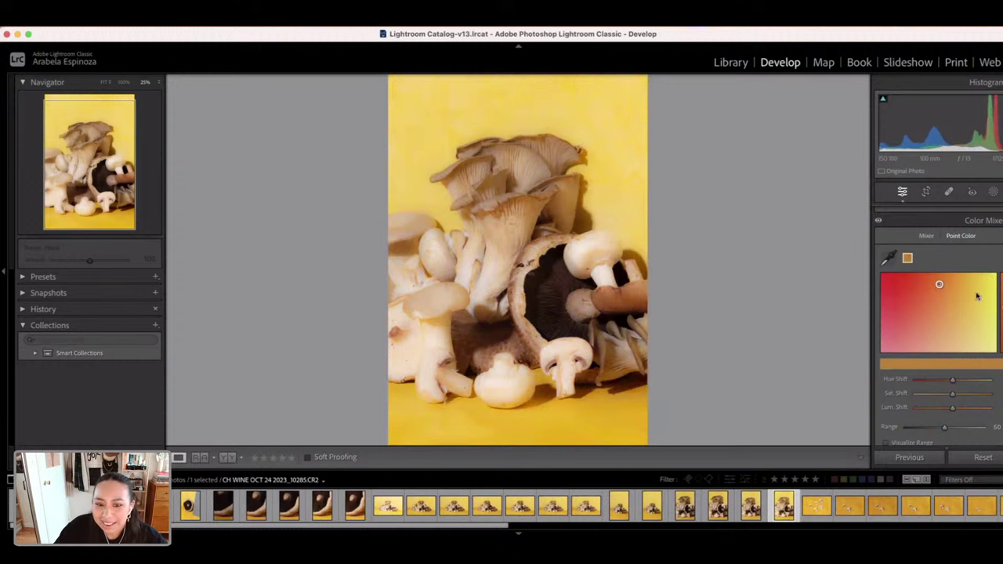
- Delete the sampled brown swatch from Point Color
{"action": "left_click", "coordinate": [908, 259]}
{"action": "key", "text": "BackSpace"}
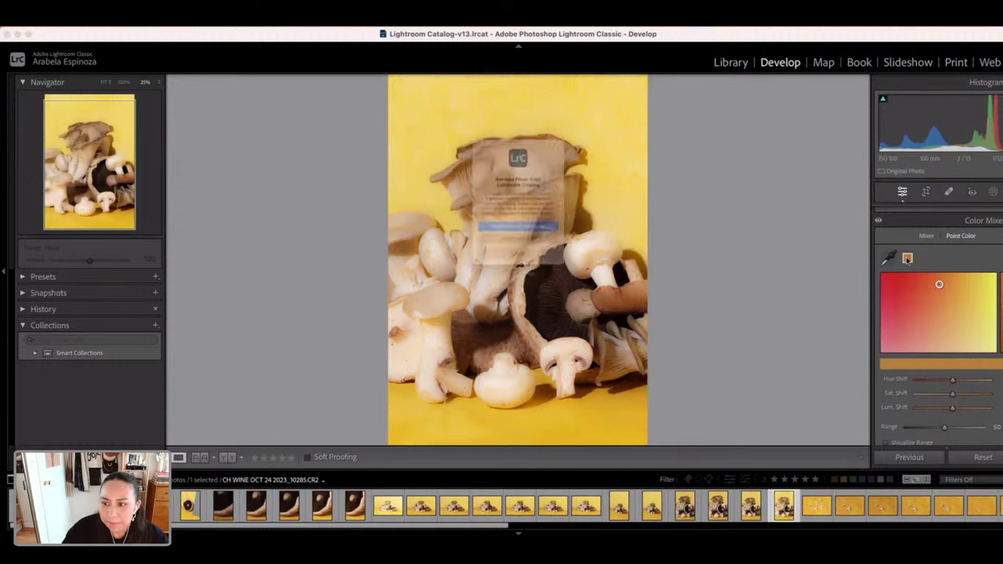
{"action": "left_click", "coordinate": [536, 283]}
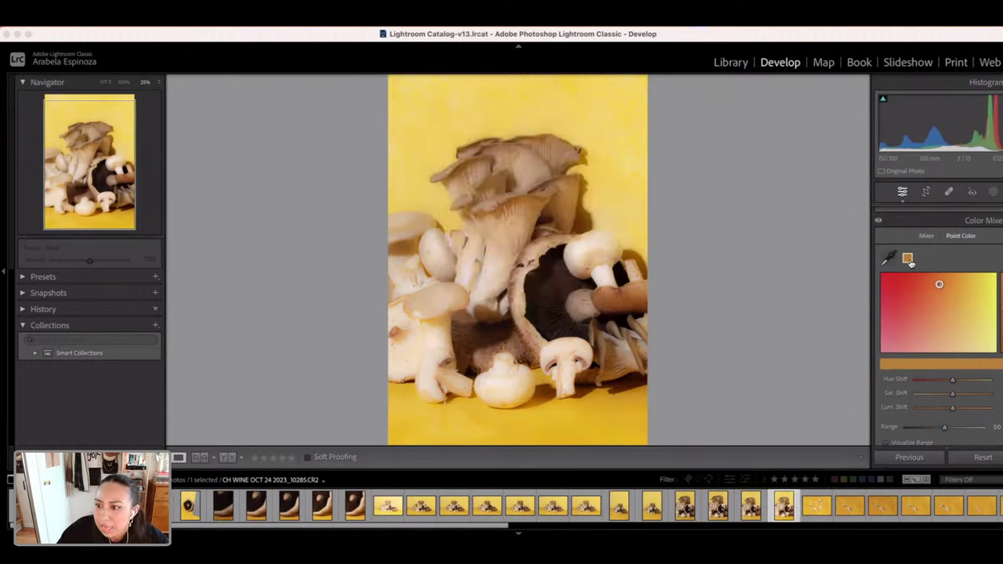
{"action": "right_click", "coordinate": [907, 258]}
{"action": "left_click", "coordinate": [941, 266]}
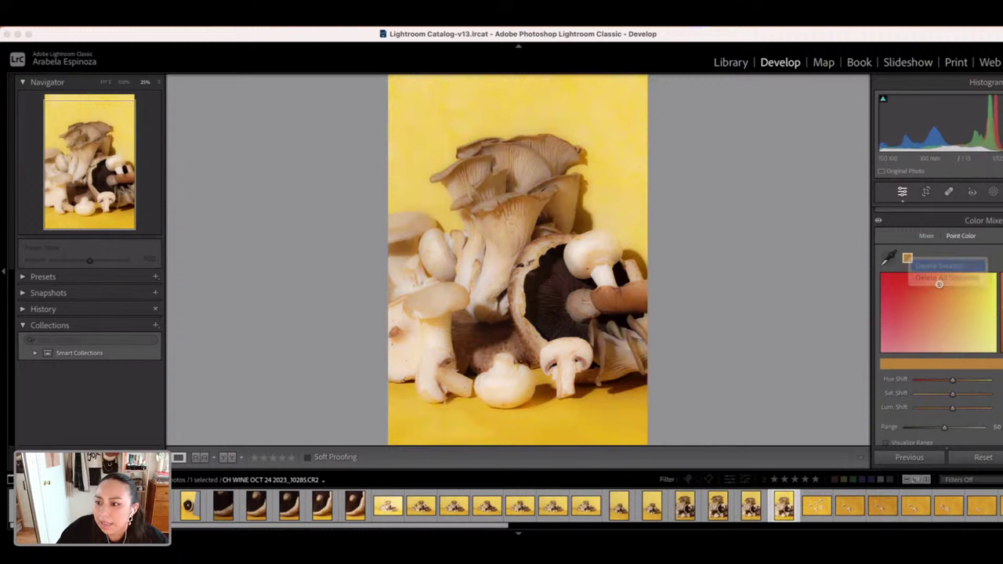
{"action": "left_click", "coordinate": [889, 257]}
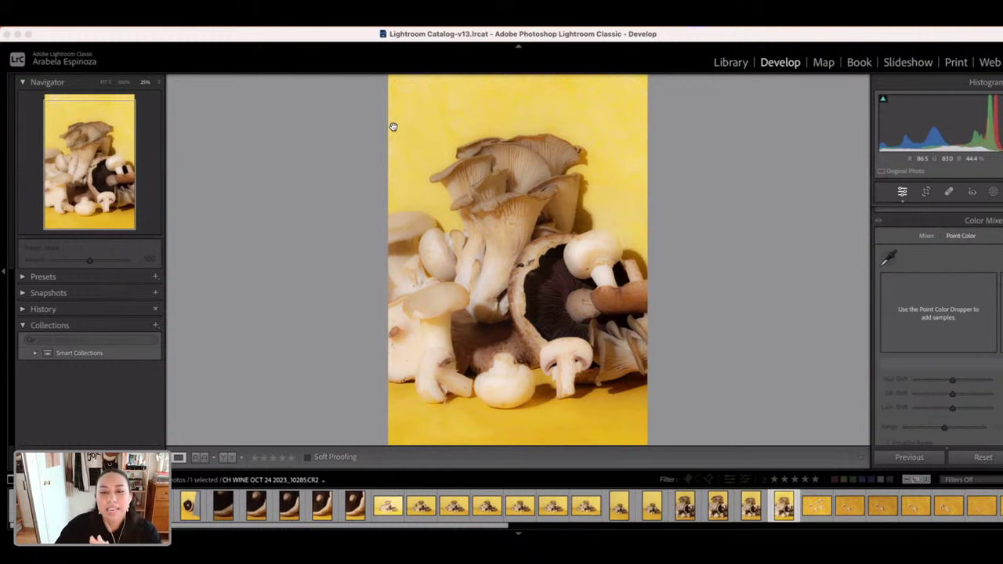
- Try an automatic background mask on the stacked mushroom photo, and delete that mask
{"action": "left_click", "coordinate": [993, 191]}
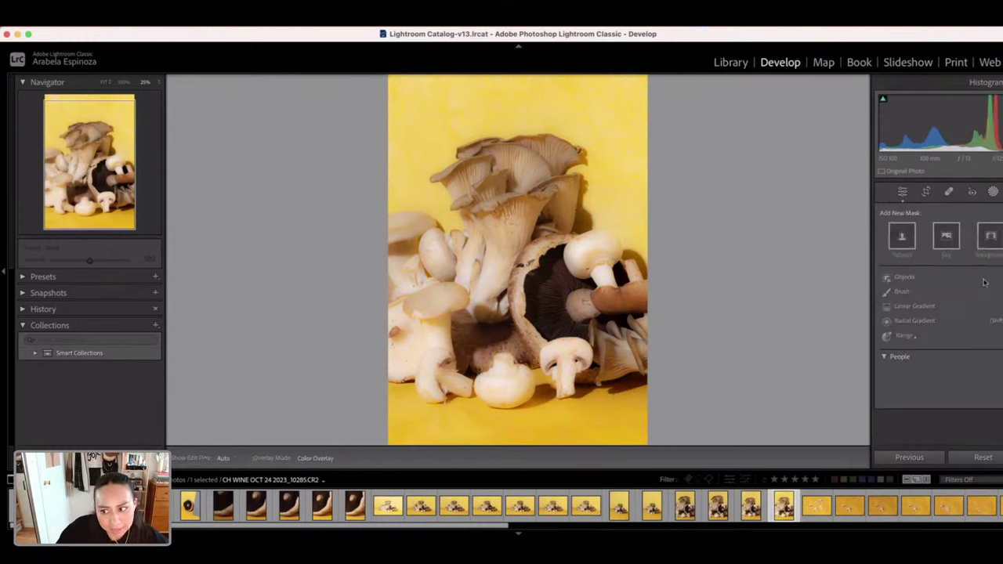
{"action": "left_click", "coordinate": [990, 235]}
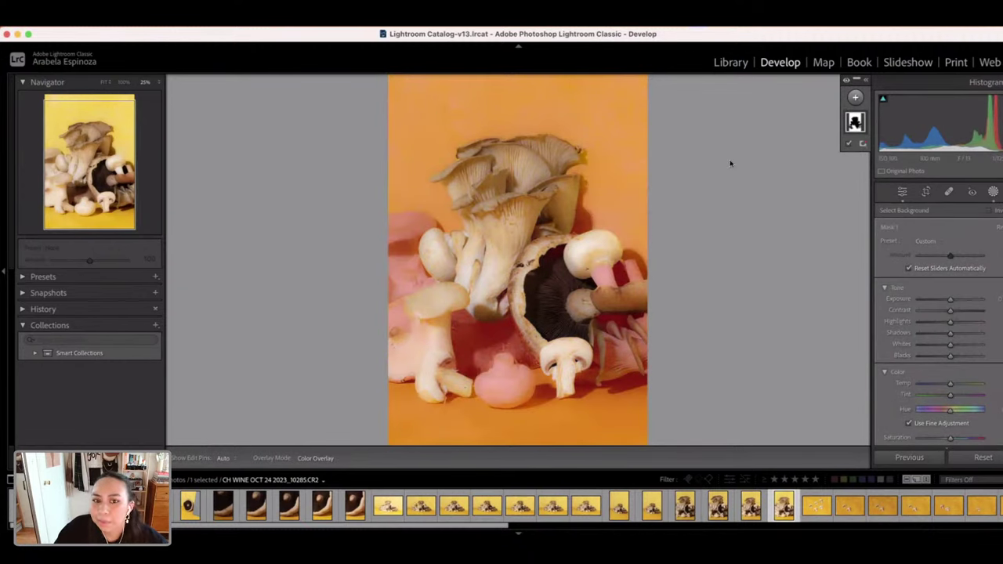
{"action": "right_click", "coordinate": [855, 122]}
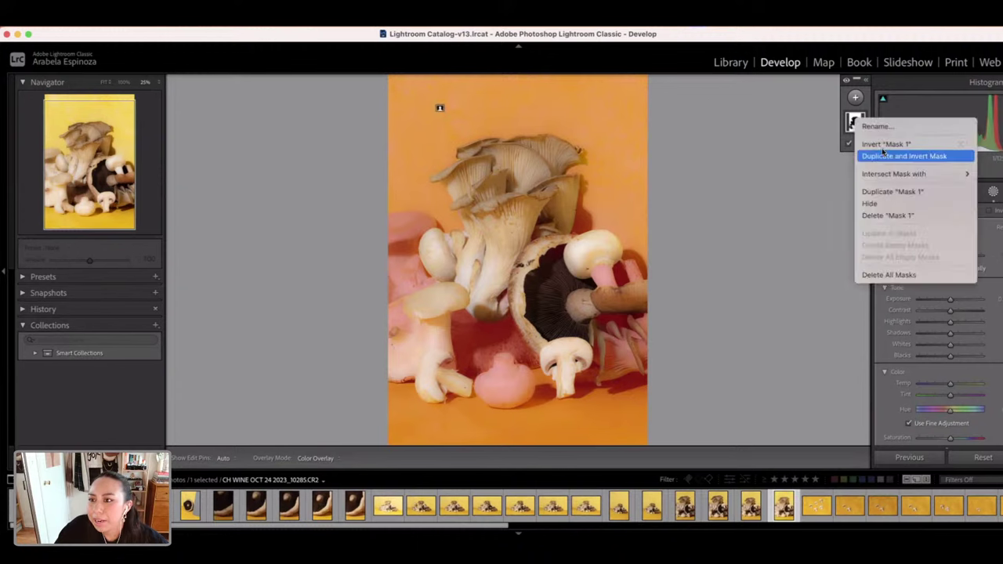
{"action": "left_click", "coordinate": [887, 215]}
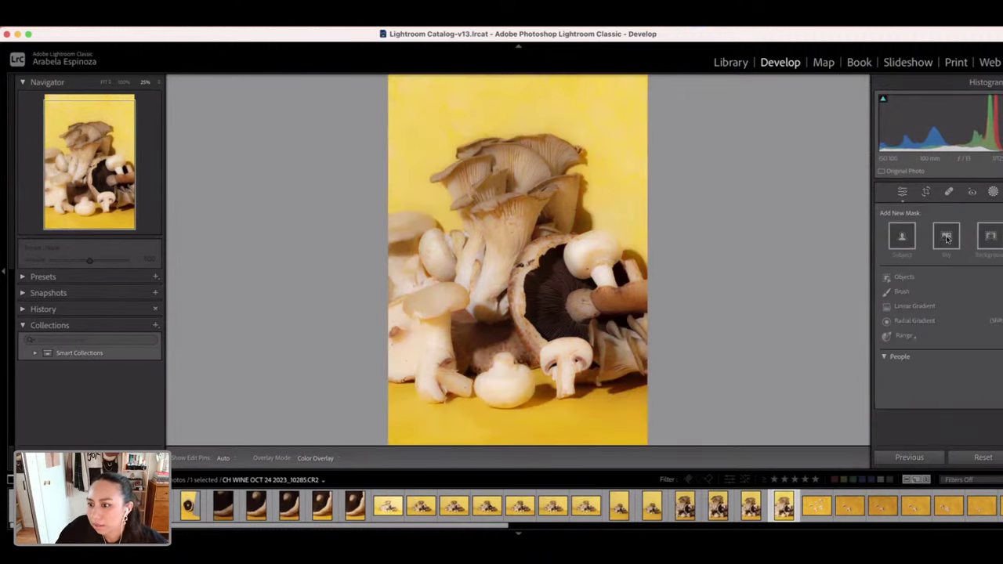
- Fit the whole photo in view and create an object mask covering the yellow backdrop around the top of the mushroom stack
{"action": "left_click", "coordinate": [903, 277]}
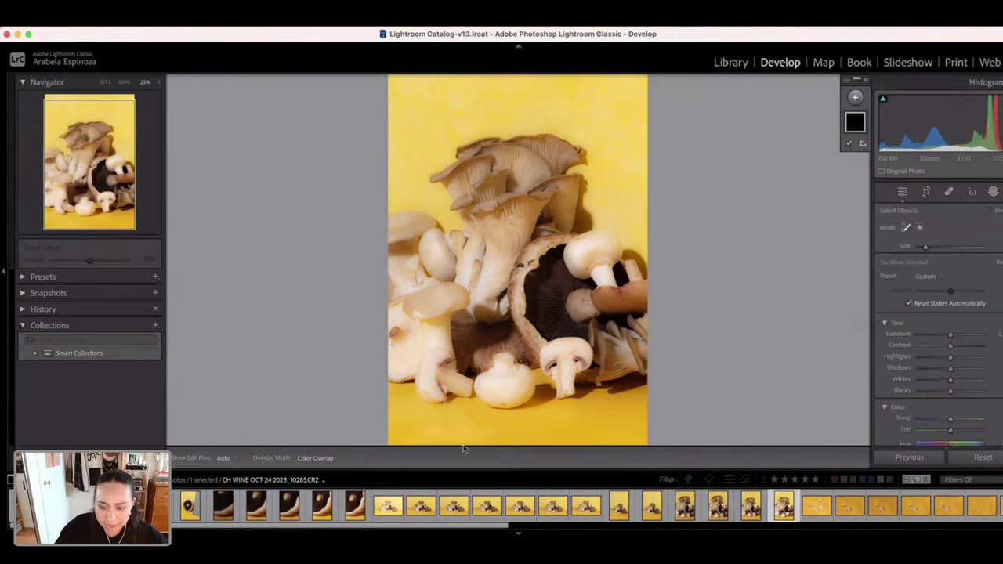
{"action": "scroll", "coordinate": [577, 332], "scroll_direction": "up", "scroll_amount": 2}
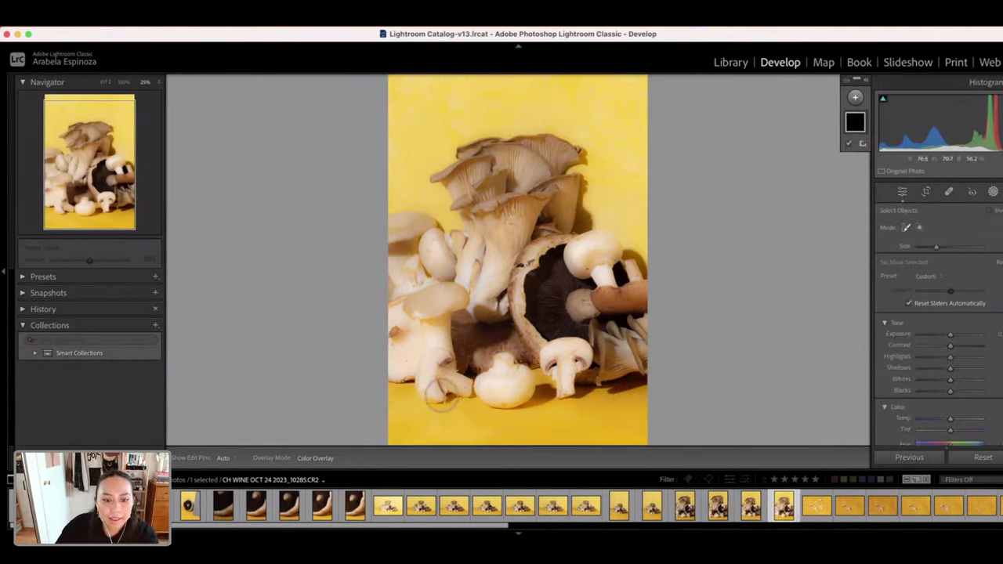
{"action": "left_click", "coordinate": [104, 82]}
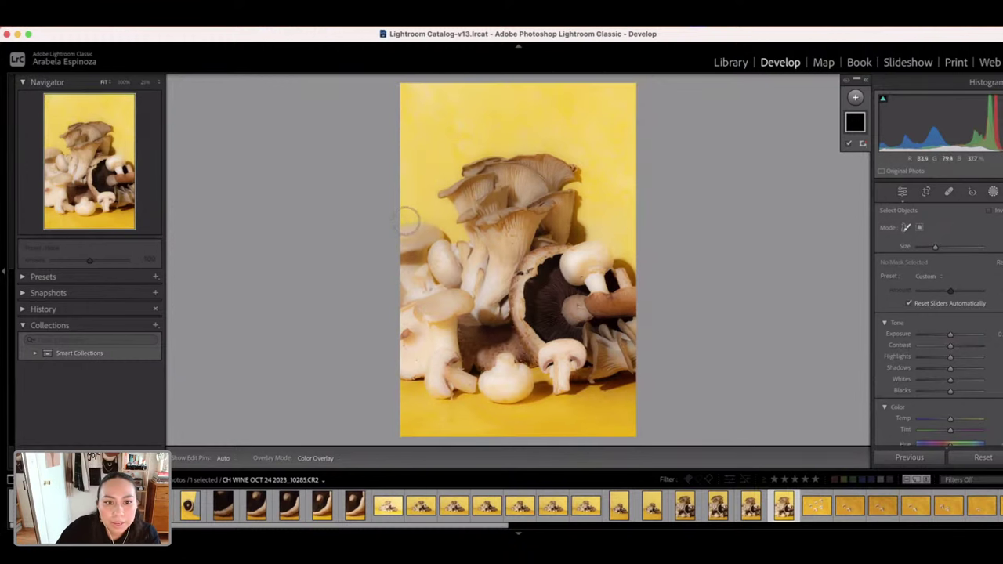
{"action": "left_click_drag", "start_coordinate": [409, 220], "coordinate": [456, 234]}
{"action": "mouse_move", "coordinate": [441, 203]}
{"action": "left_mouse_down"}
{"action": "mouse_move", "coordinate": [404, 191]}
{"action": "mouse_move", "coordinate": [398, 91]}
{"action": "mouse_move", "coordinate": [630, 94]}
{"action": "mouse_move", "coordinate": [461, 82]}
{"action": "mouse_move", "coordinate": [422, 110]}
{"action": "mouse_move", "coordinate": [427, 188]}
{"action": "mouse_move", "coordinate": [459, 166]}
{"action": "mouse_move", "coordinate": [447, 171]}
{"action": "mouse_move", "coordinate": [443, 119]}
{"action": "mouse_move", "coordinate": [457, 104]}
{"action": "mouse_move", "coordinate": [662, 115]}
{"action": "mouse_move", "coordinate": [597, 104]}
{"action": "mouse_move", "coordinate": [449, 126]}
{"action": "mouse_move", "coordinate": [516, 129]}
{"action": "mouse_move", "coordinate": [483, 148]}
{"action": "mouse_move", "coordinate": [545, 136]}
{"action": "mouse_move", "coordinate": [600, 141]}
{"action": "mouse_move", "coordinate": [533, 126]}
{"action": "mouse_move", "coordinate": [556, 140]}
{"action": "mouse_move", "coordinate": [528, 138]}
{"action": "mouse_move", "coordinate": [564, 144]}
{"action": "mouse_move", "coordinate": [528, 137]}
{"action": "mouse_move", "coordinate": [585, 151]}
{"action": "mouse_move", "coordinate": [567, 147]}
{"action": "mouse_move", "coordinate": [596, 177]}
{"action": "mouse_move", "coordinate": [623, 171]}
{"action": "mouse_move", "coordinate": [584, 147]}
{"action": "mouse_move", "coordinate": [602, 133]}
{"action": "mouse_move", "coordinate": [600, 170]}
{"action": "mouse_move", "coordinate": [568, 187]}
{"action": "mouse_move", "coordinate": [638, 181]}
{"action": "mouse_move", "coordinate": [582, 204]}
{"action": "mouse_move", "coordinate": [574, 235]}
{"action": "mouse_move", "coordinate": [635, 195]}
{"action": "mouse_move", "coordinate": [623, 246]}
{"action": "mouse_move", "coordinate": [616, 236]}
{"action": "mouse_move", "coordinate": [613, 245]}
{"action": "mouse_move", "coordinate": [642, 278]}
{"action": "mouse_move", "coordinate": [618, 263]}
{"action": "left_mouse_up"}
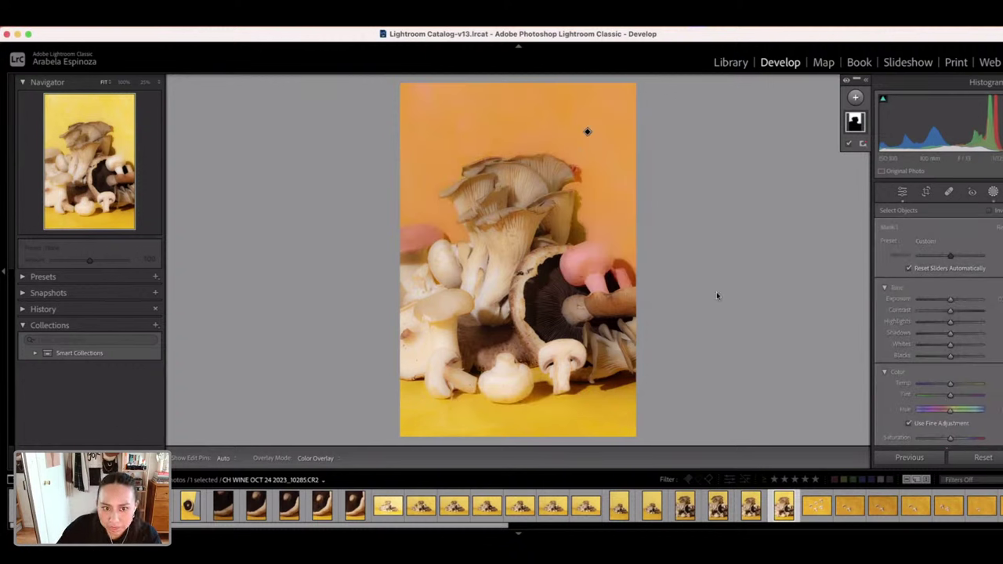
- Subtract the pale mushroom cap at the photo's left edge from the backdrop mask using object selection
{"action": "right_click", "coordinate": [857, 128]}
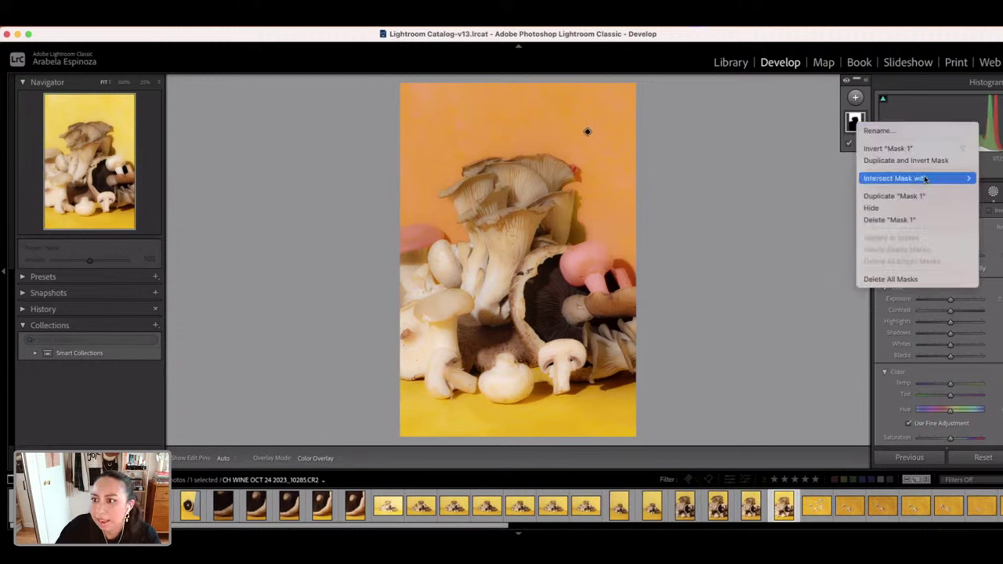
{"action": "left_click", "coordinate": [924, 207]}
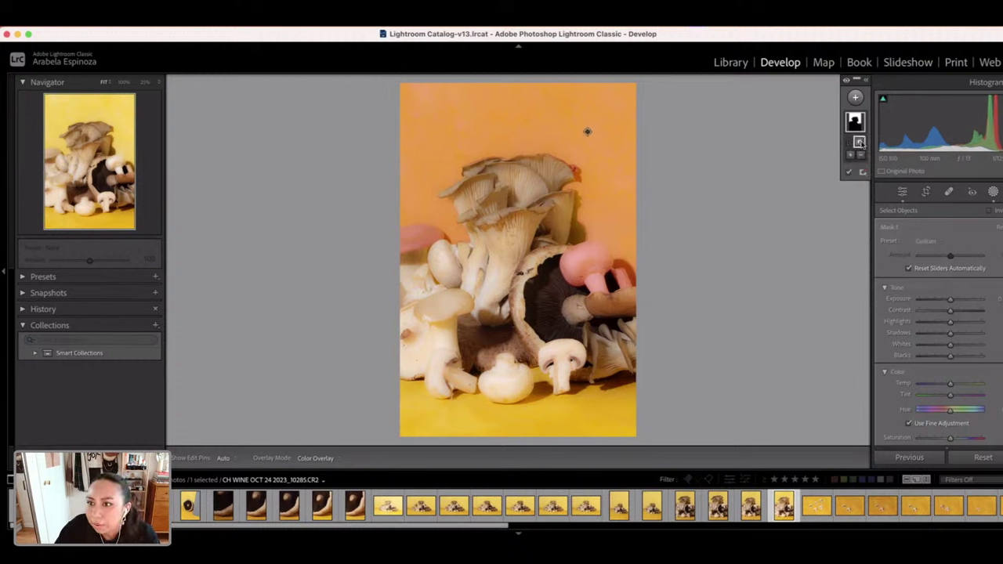
{"action": "left_click", "coordinate": [860, 157]}
{"action": "left_click", "coordinate": [877, 243]}
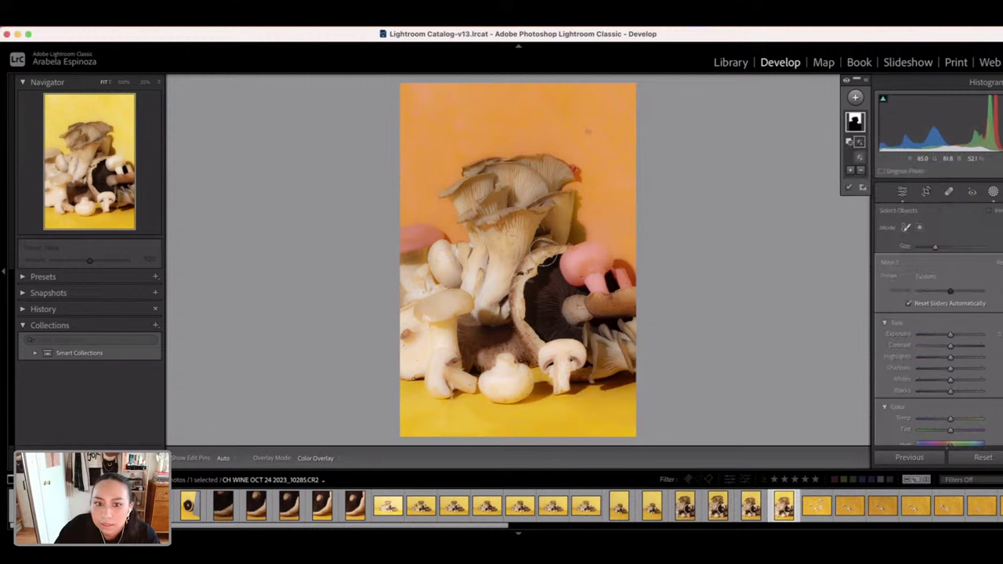
{"action": "key", "text": "bracketleft"}
{"action": "mouse_move", "coordinate": [439, 252]}
{"action": "left_mouse_down"}
{"action": "mouse_move", "coordinate": [401, 232]}
{"action": "mouse_move", "coordinate": [399, 250]}
{"action": "mouse_move", "coordinate": [439, 249]}
{"action": "left_mouse_up"}
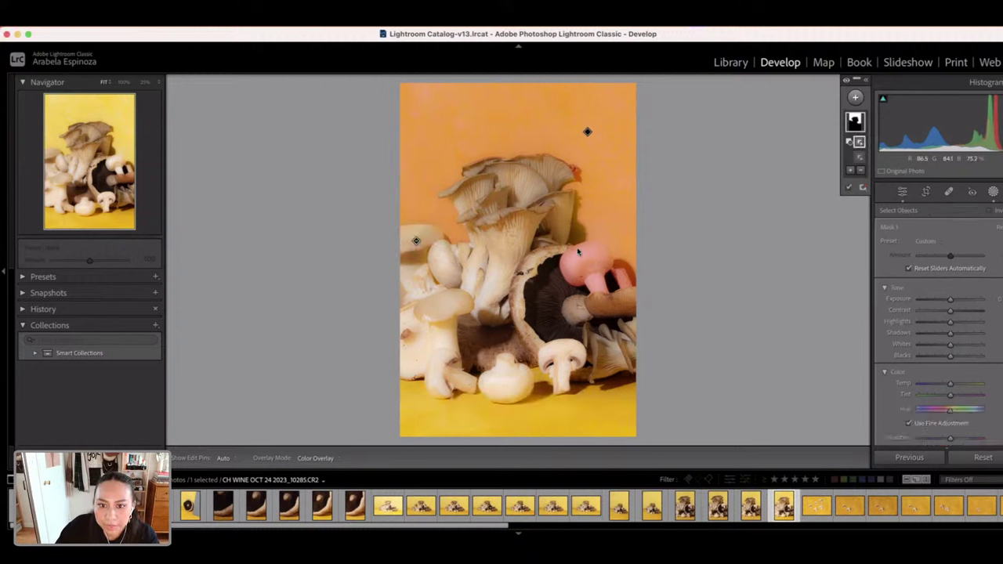
- Subtract the small white mushroom resting on the portobello from the backdrop mask using object selection
{"action": "left_click", "coordinate": [861, 170]}
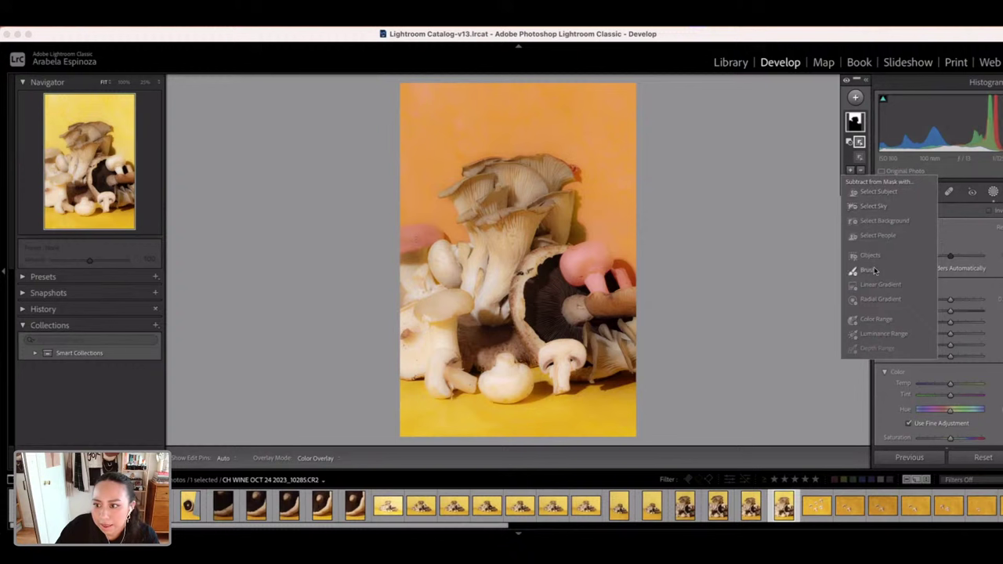
{"action": "left_click", "coordinate": [860, 170]}
{"action": "left_click", "coordinate": [861, 172]}
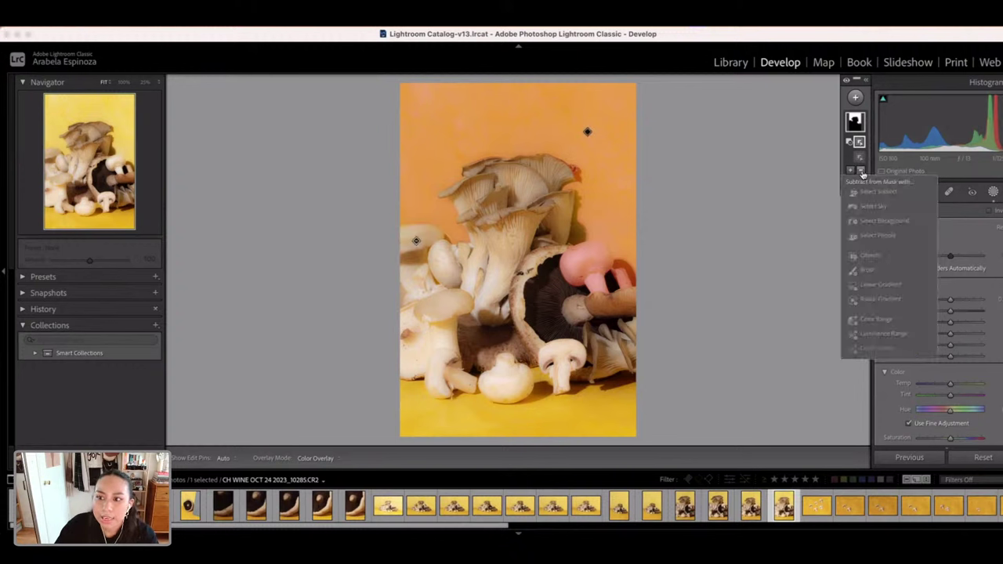
{"action": "left_click", "coordinate": [866, 255]}
{"action": "mouse_move", "coordinate": [569, 257]}
{"action": "left_mouse_down"}
{"action": "mouse_move", "coordinate": [596, 293]}
{"action": "mouse_move", "coordinate": [624, 279]}
{"action": "mouse_move", "coordinate": [633, 287]}
{"action": "mouse_move", "coordinate": [589, 246]}
{"action": "mouse_move", "coordinate": [574, 251]}
{"action": "mouse_move", "coordinate": [591, 257]}
{"action": "mouse_move", "coordinate": [575, 273]}
{"action": "mouse_move", "coordinate": [601, 279]}
{"action": "left_mouse_up"}
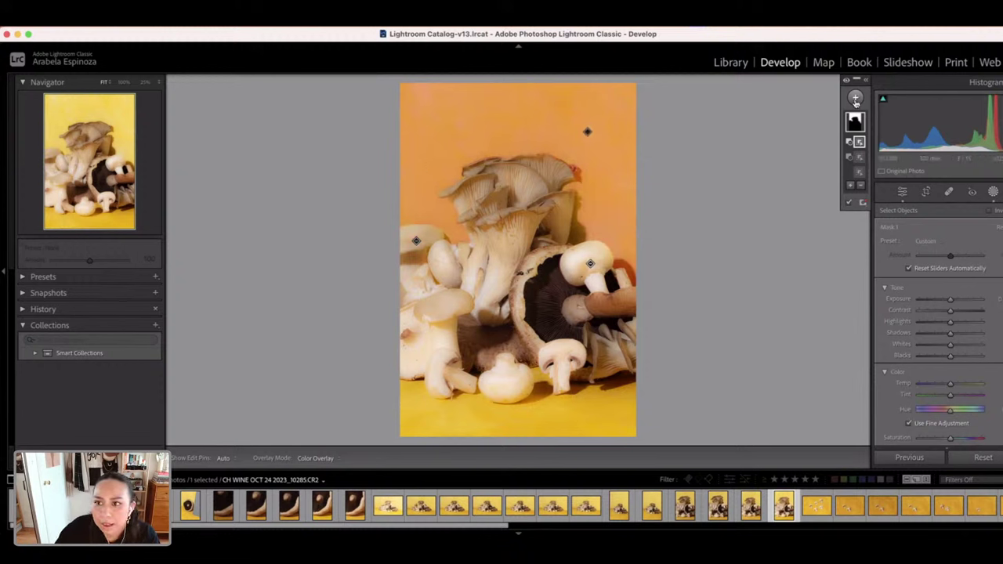
- Add the yellow surface below the front mushrooms to the backdrop mask using object selection
{"action": "left_click", "coordinate": [851, 186]}
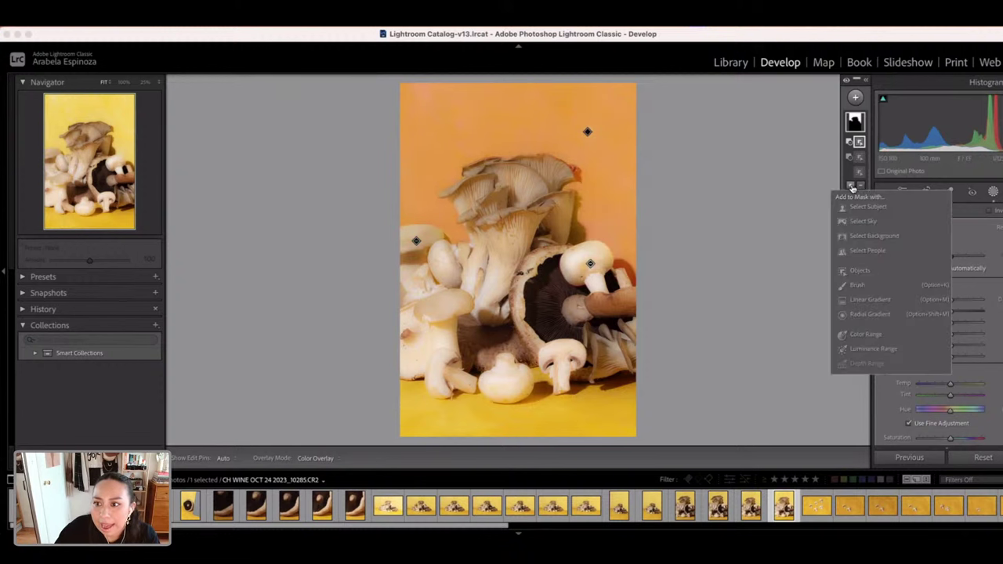
{"action": "left_click", "coordinate": [859, 271]}
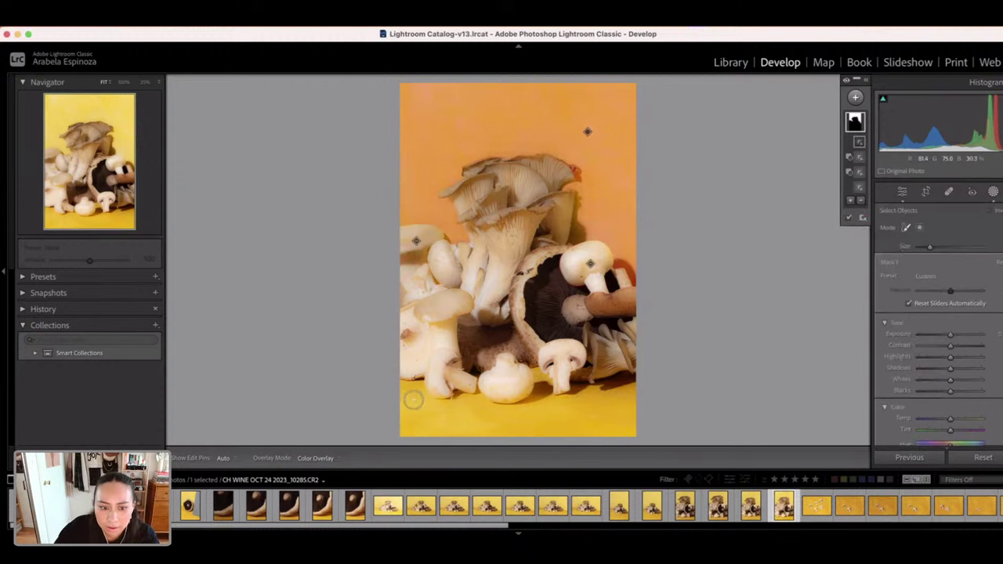
{"action": "mouse_move", "coordinate": [408, 392]}
{"action": "left_mouse_down"}
{"action": "mouse_move", "coordinate": [397, 427]}
{"action": "mouse_move", "coordinate": [421, 440]}
{"action": "mouse_move", "coordinate": [562, 437]}
{"action": "mouse_move", "coordinate": [626, 435]}
{"action": "mouse_move", "coordinate": [638, 389]}
{"action": "mouse_move", "coordinate": [569, 392]}
{"action": "mouse_move", "coordinate": [547, 405]}
{"action": "mouse_move", "coordinate": [535, 374]}
{"action": "mouse_move", "coordinate": [546, 387]}
{"action": "mouse_move", "coordinate": [532, 402]}
{"action": "mouse_move", "coordinate": [470, 396]}
{"action": "mouse_move", "coordinate": [398, 423]}
{"action": "mouse_move", "coordinate": [588, 405]}
{"action": "left_mouse_up"}
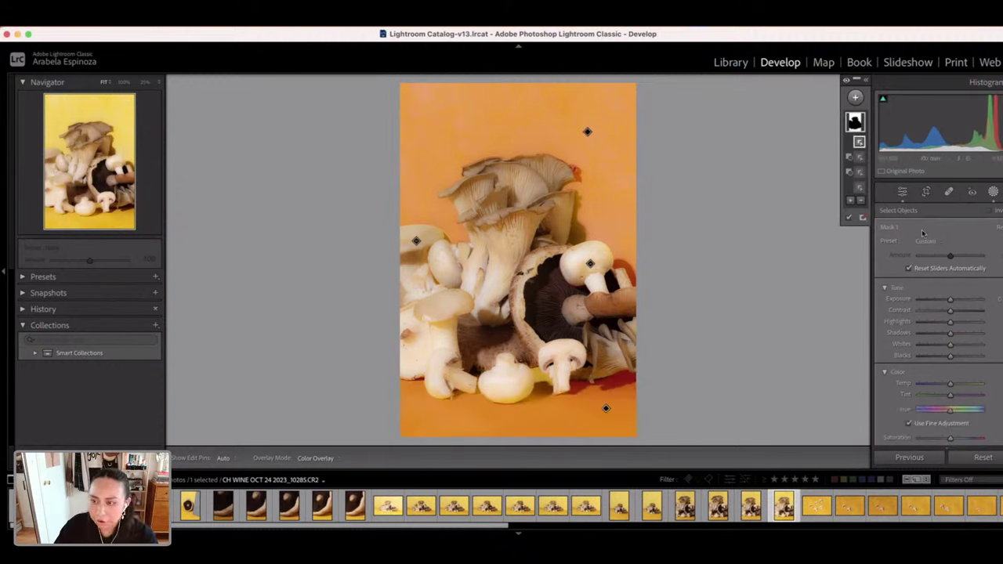
- Brush the missed yellow areas around the base of the front button mushrooms into the mask, and hide the mask overlay
{"action": "left_click", "coordinate": [851, 200]}
{"action": "left_click", "coordinate": [862, 299]}
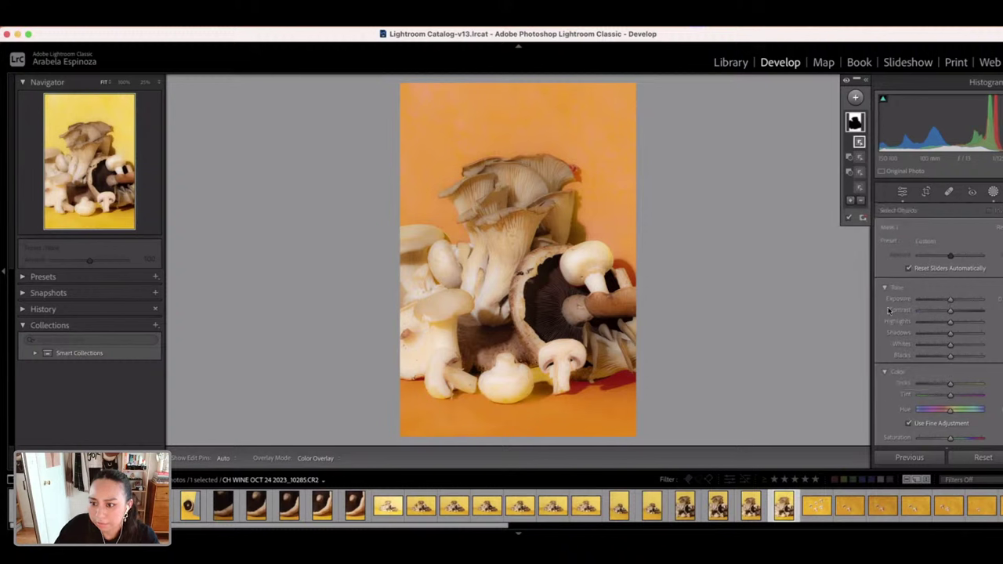
{"action": "key", "text": "h"}
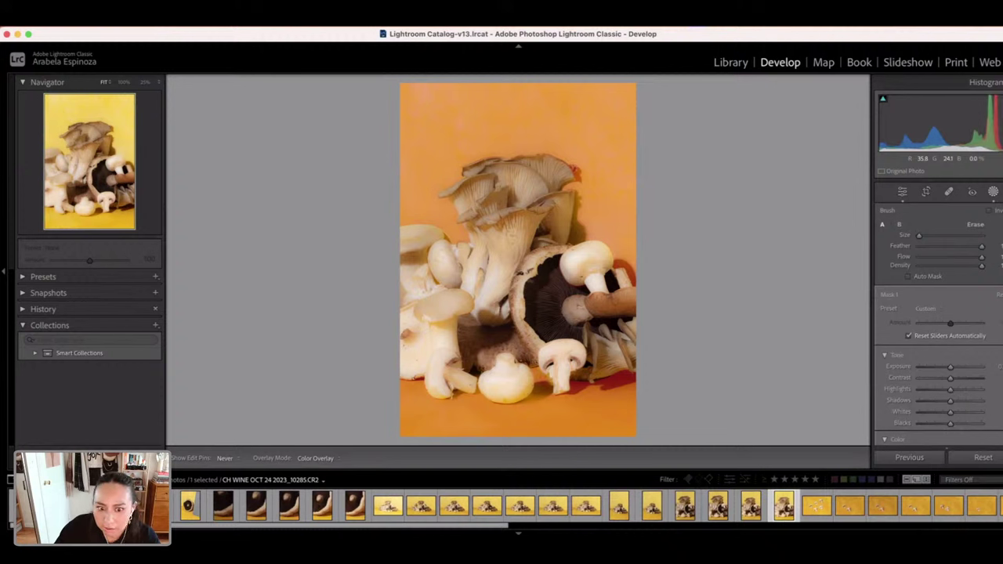
{"action": "key", "text": "h"}
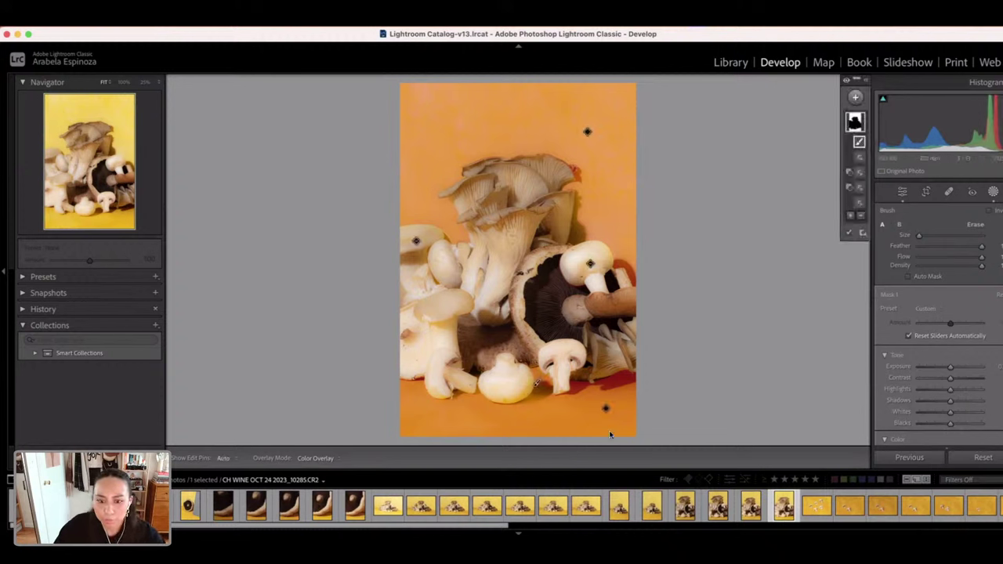
{"action": "key", "text": "h"}
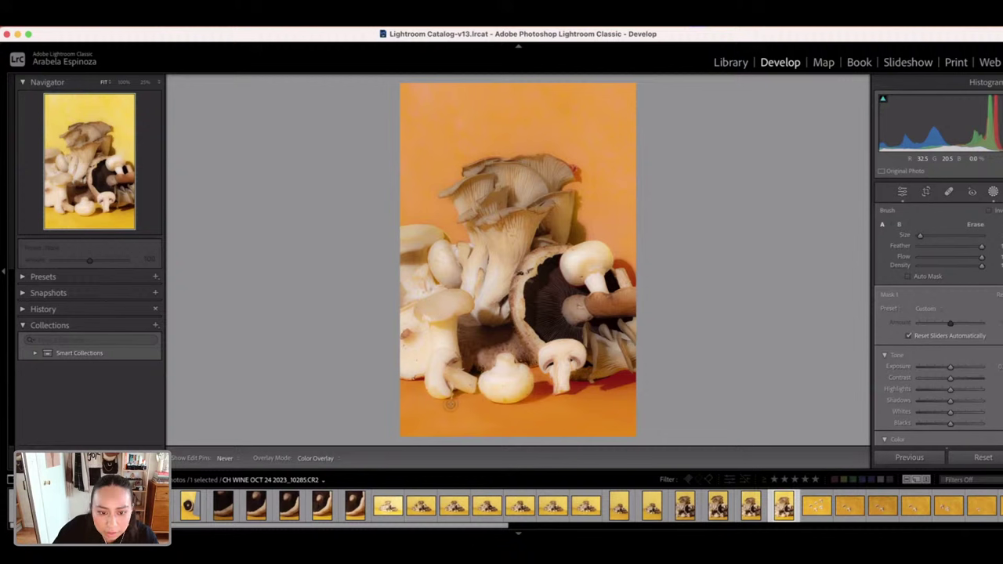
{"action": "key", "text": "h"}
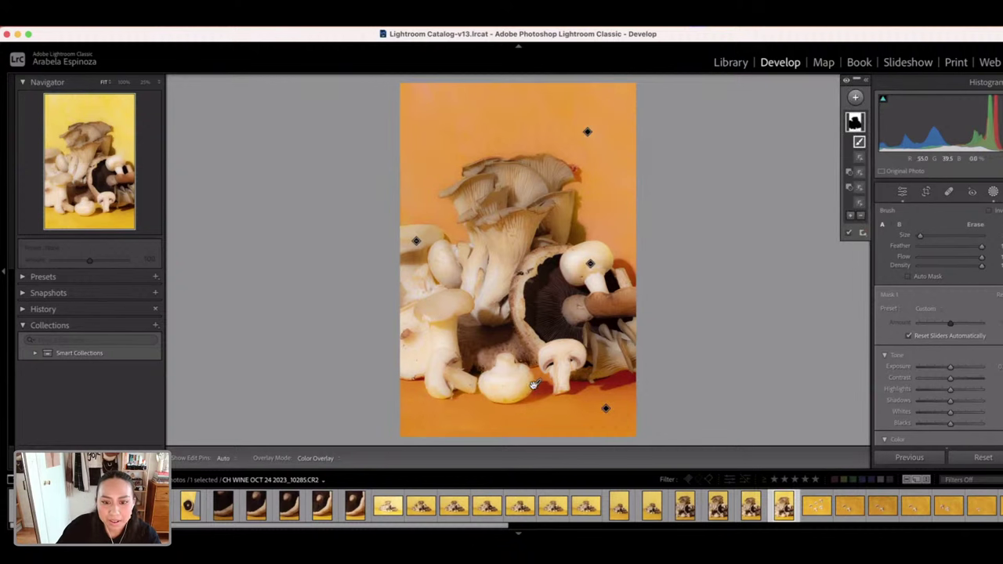
{"action": "key", "text": "o"}
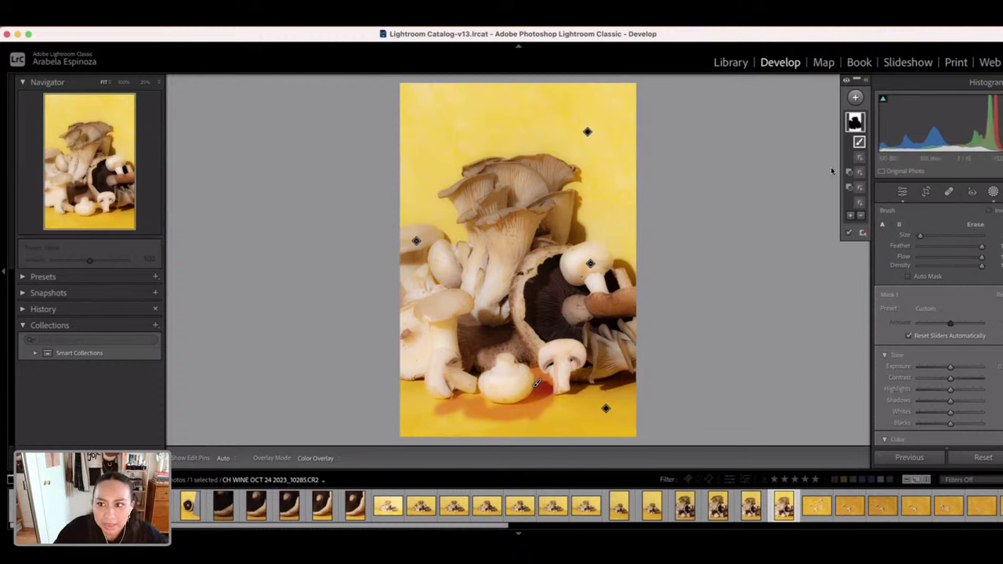
- Sample the yellow of the upper backdrop as a Point Color within the backdrop mask
{"action": "left_click", "coordinate": [854, 122]}
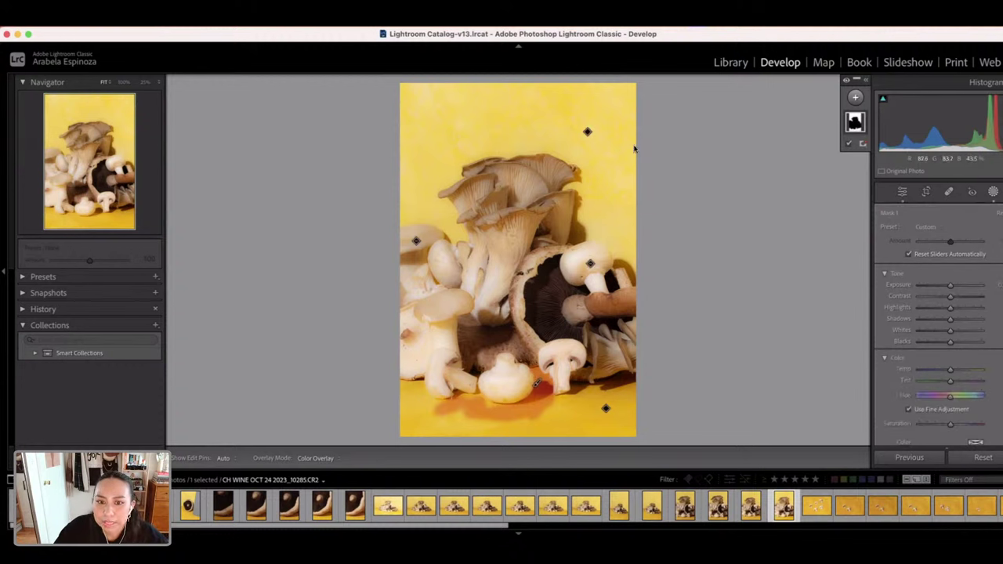
{"action": "left_click", "coordinate": [587, 132]}
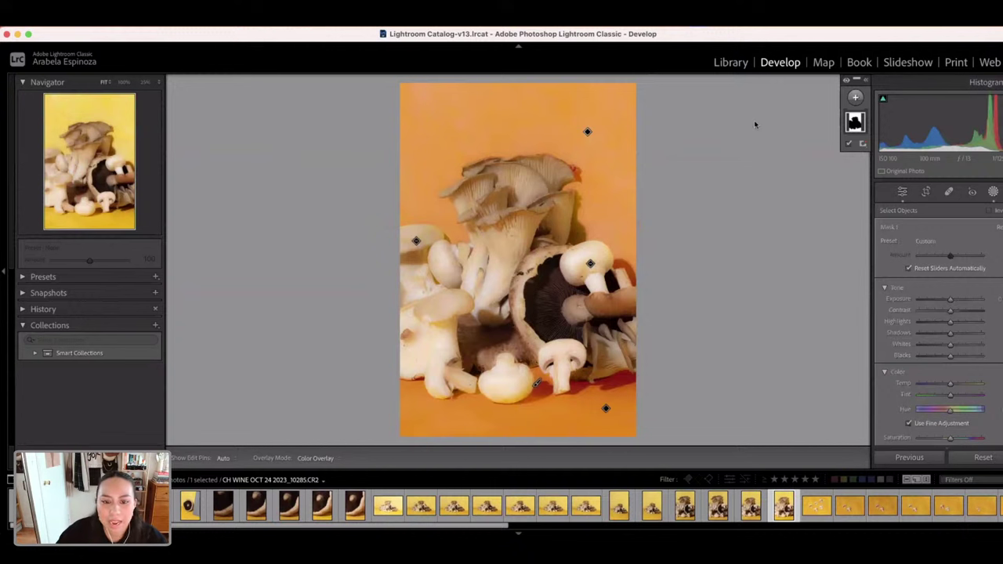
{"action": "left_click", "coordinate": [854, 122]}
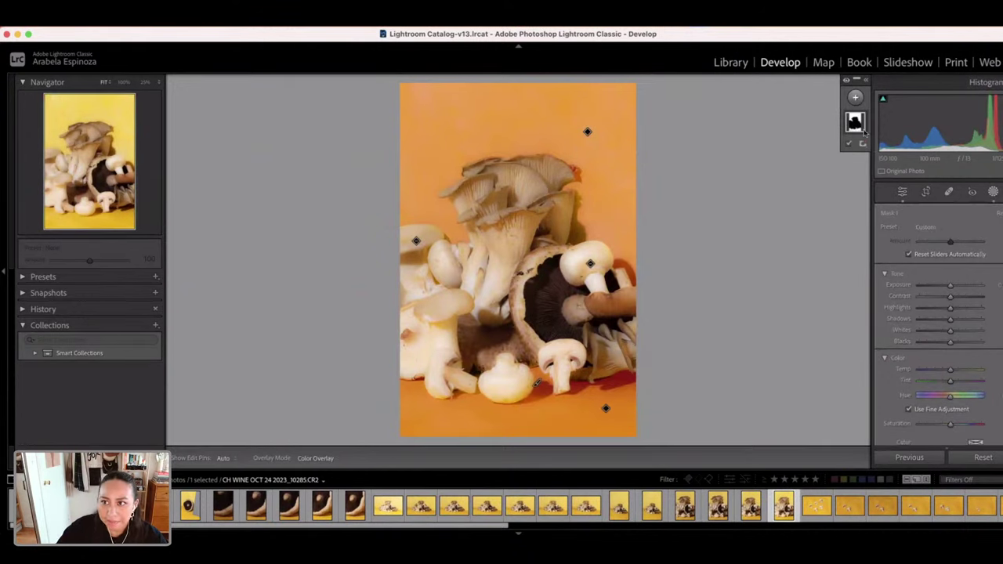
{"action": "scroll", "coordinate": [965, 313], "scroll_direction": "down", "scroll_amount": 5}
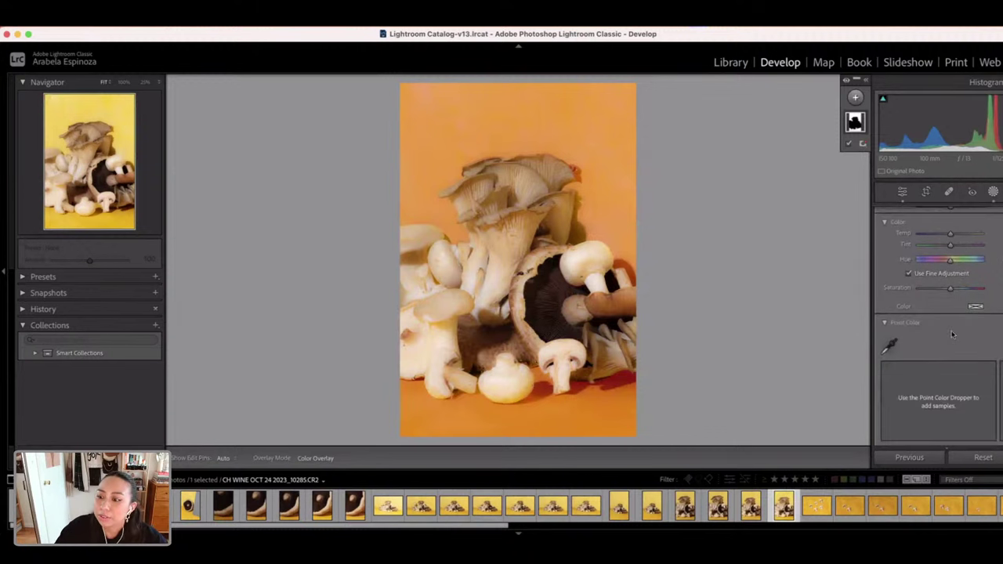
{"action": "left_click", "coordinate": [900, 311]}
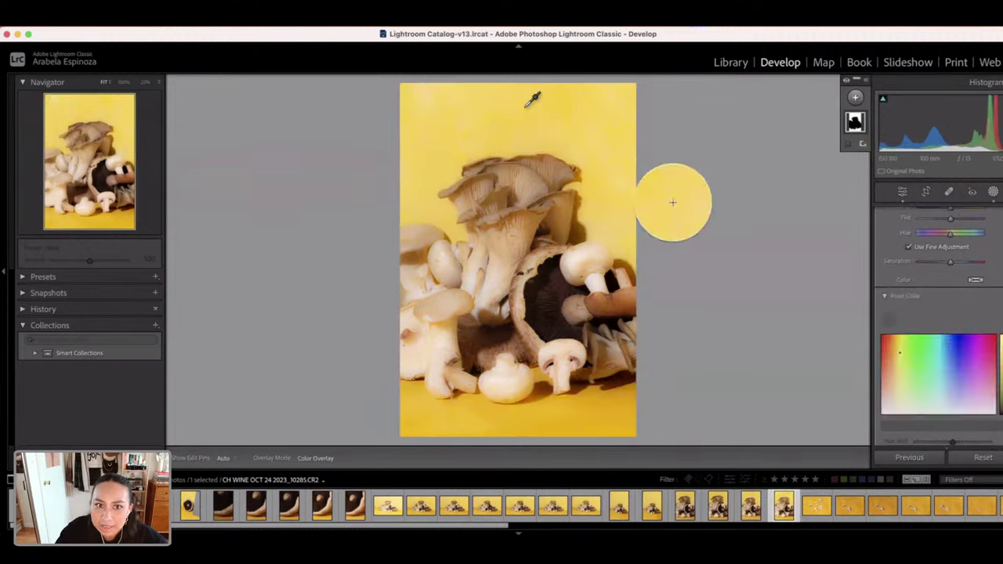
{"action": "left_click", "coordinate": [437, 148]}
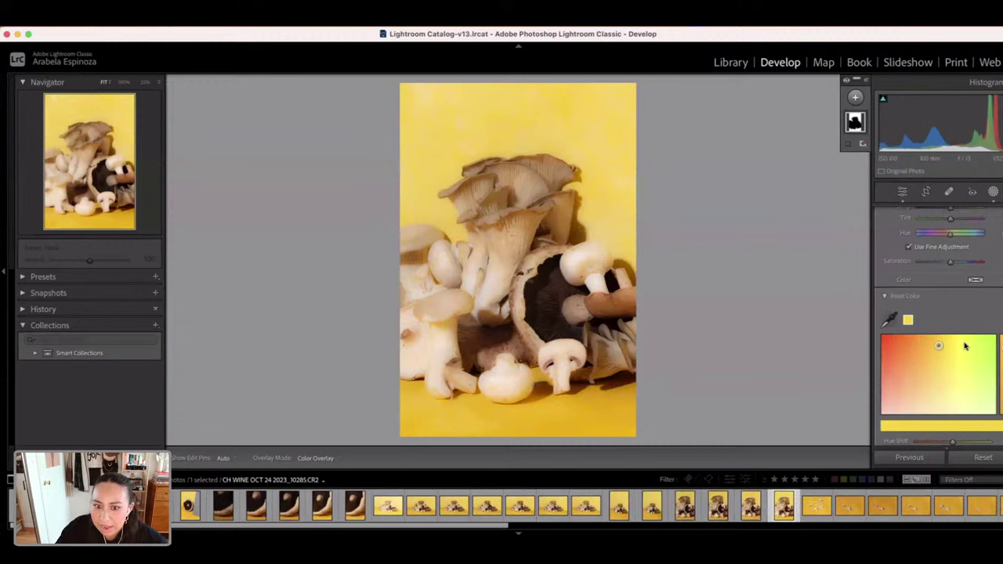
- Try shifting the mask's sampled yellow toward orange, then toward a more saturated pure yellow
{"action": "left_click_drag", "start_coordinate": [940, 350], "coordinate": [911, 350]}
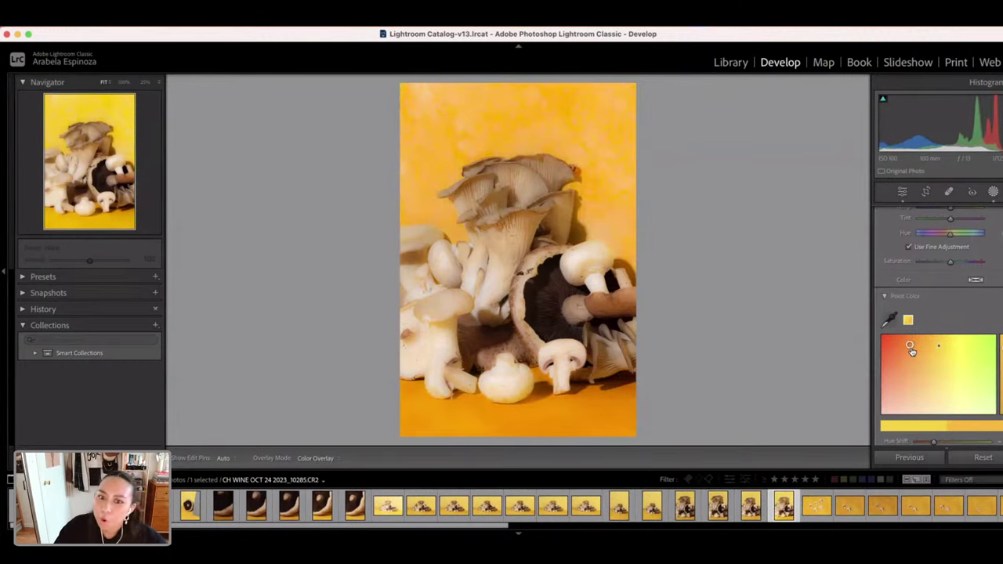
{"action": "left_click_drag", "start_coordinate": [912, 350], "coordinate": [913, 354]}
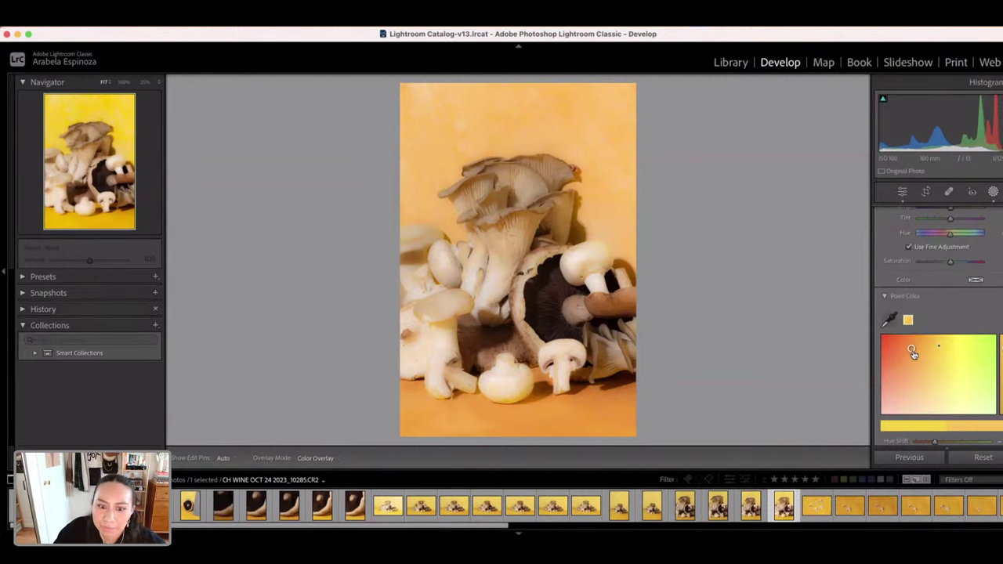
{"action": "left_click_drag", "start_coordinate": [912, 352], "coordinate": [934, 344]}
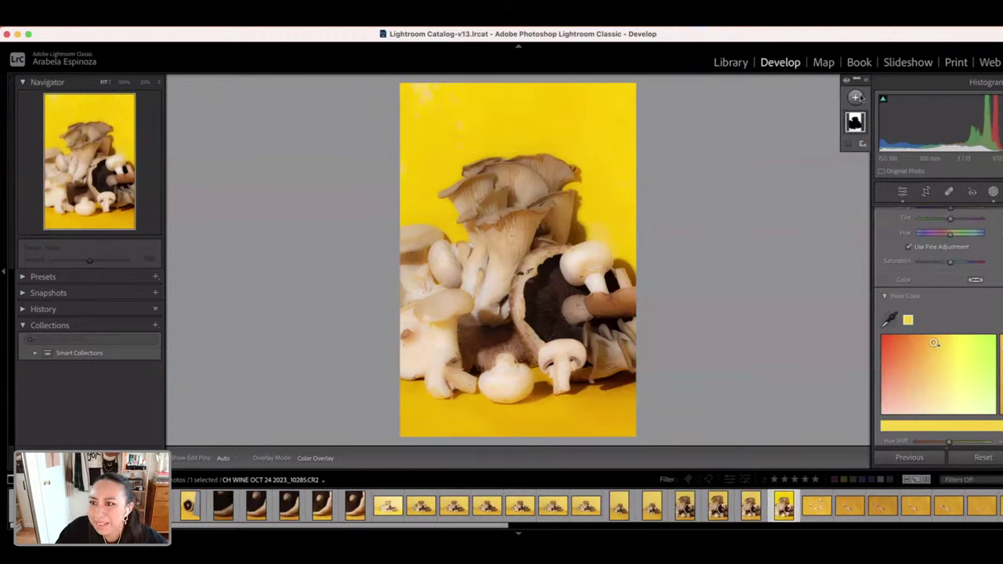
- Delete the backdrop mask and return to the global develop adjustments
{"action": "right_click", "coordinate": [856, 123]}
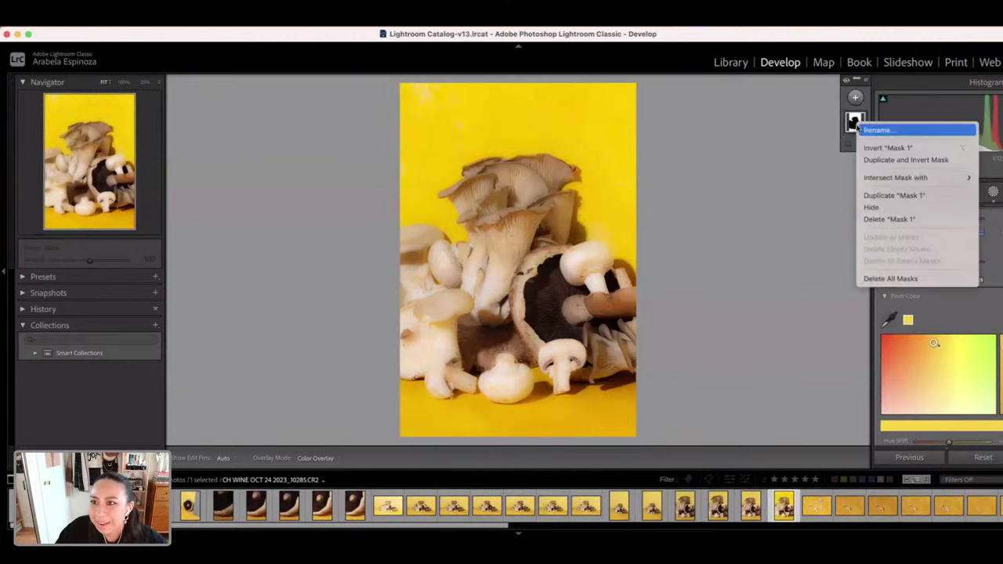
{"action": "left_click", "coordinate": [902, 219]}
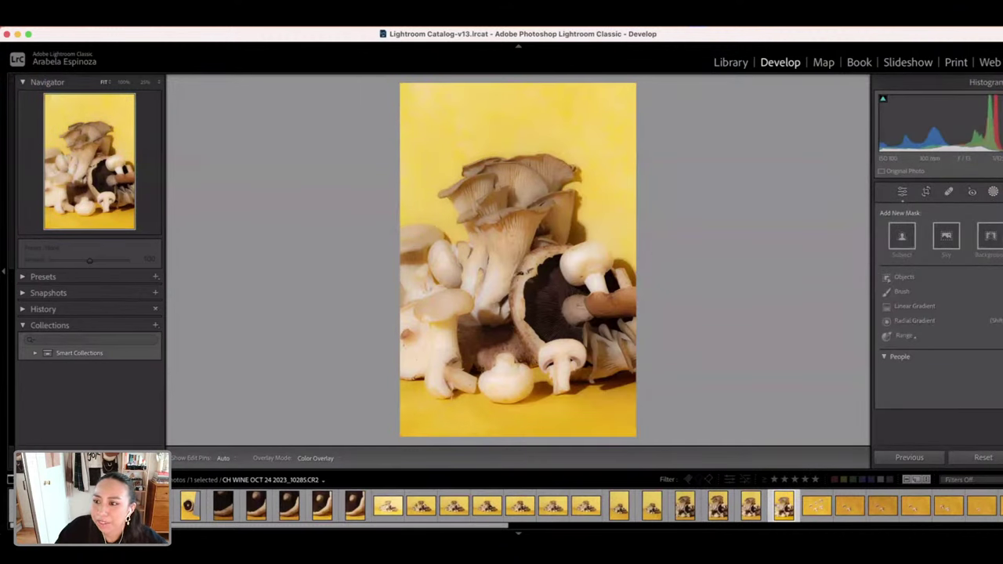
{"action": "left_click", "coordinate": [993, 192]}
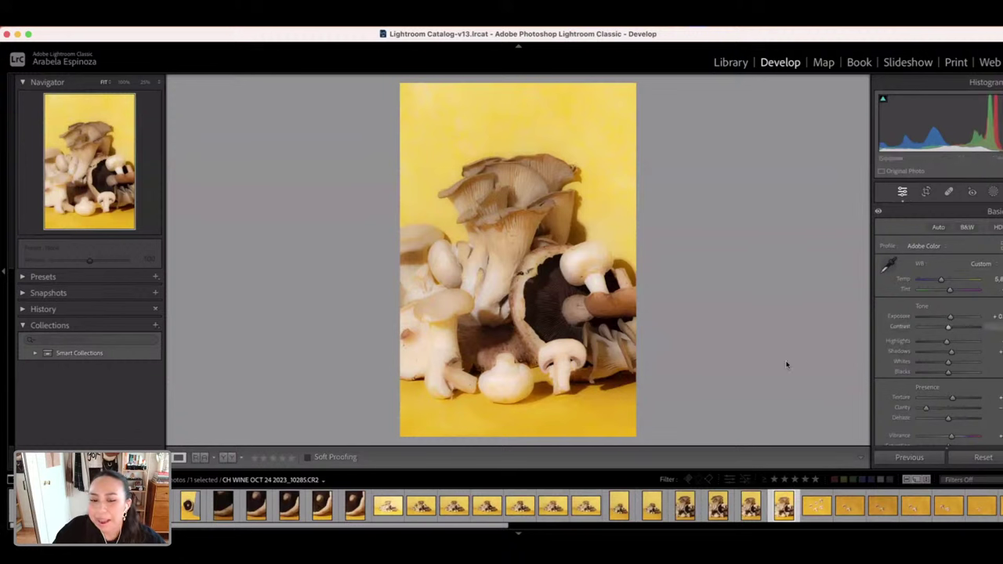
- Sample the deeper yellow of the lower backdrop with the global Point Color dropper, and shift it slightly toward a softer orange
{"action": "scroll", "coordinate": [938, 324], "scroll_direction": "down", "scroll_amount": 15}
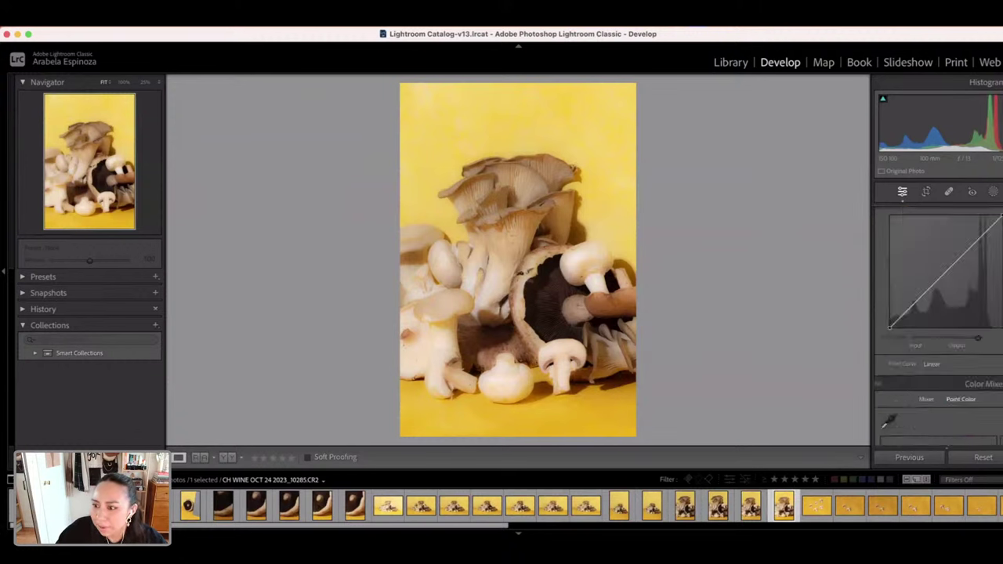
{"action": "scroll", "coordinate": [903, 311], "scroll_direction": "up", "scroll_amount": 10}
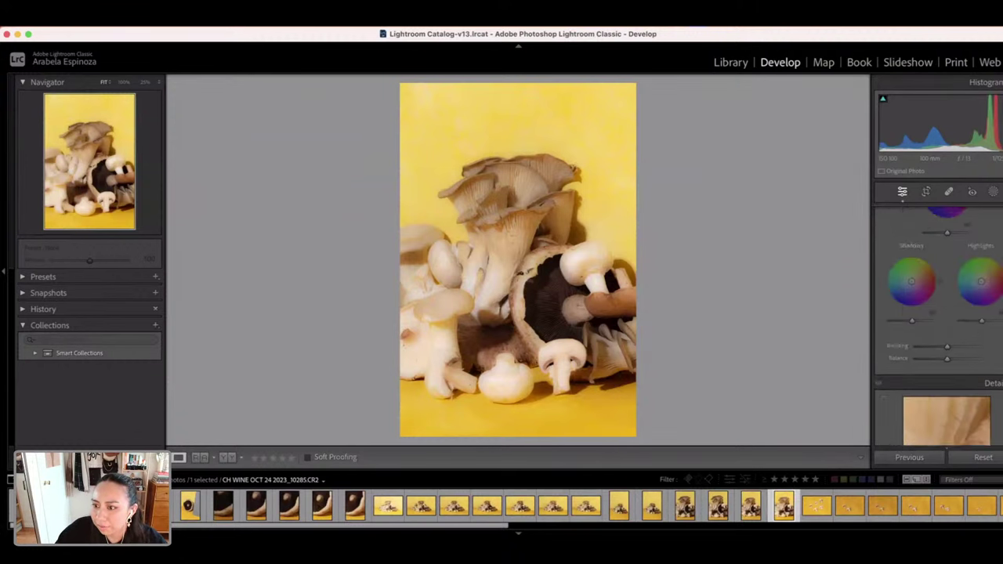
{"action": "left_click", "coordinate": [890, 312]}
{"action": "left_click", "coordinate": [627, 430]}
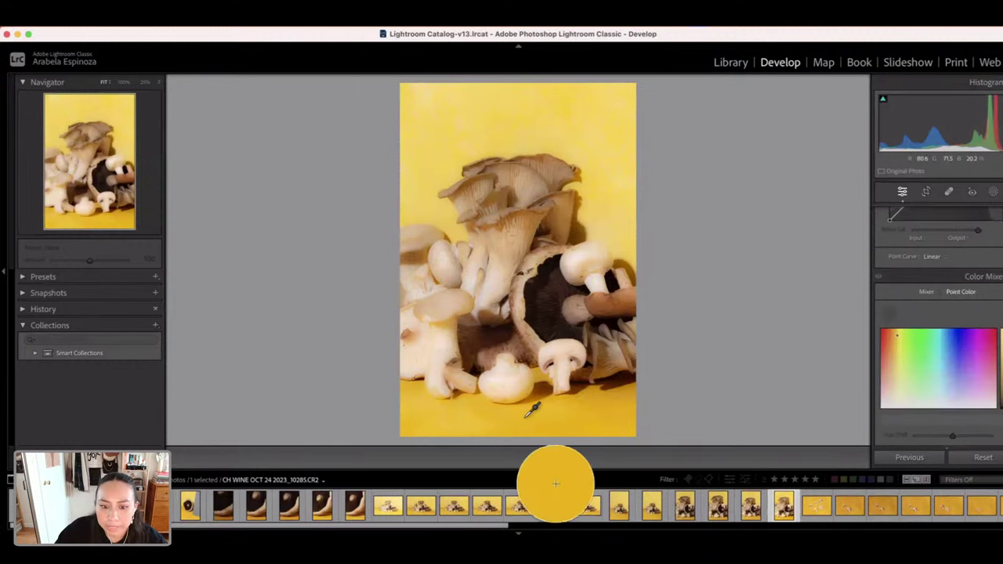
{"action": "left_click_drag", "start_coordinate": [938, 336], "coordinate": [928, 345]}
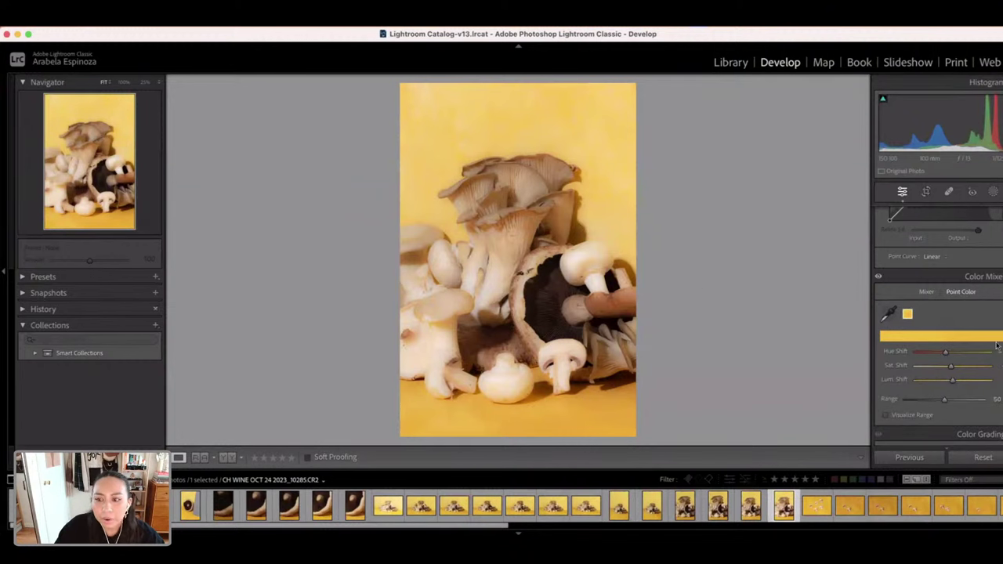
- Add a moderate amount of grain to the photo and inspect the result closer up
{"action": "scroll", "coordinate": [995, 343], "scroll_direction": "down", "scroll_amount": 6}
{"action": "scroll", "coordinate": [995, 343], "scroll_direction": "down", "scroll_amount": 8}
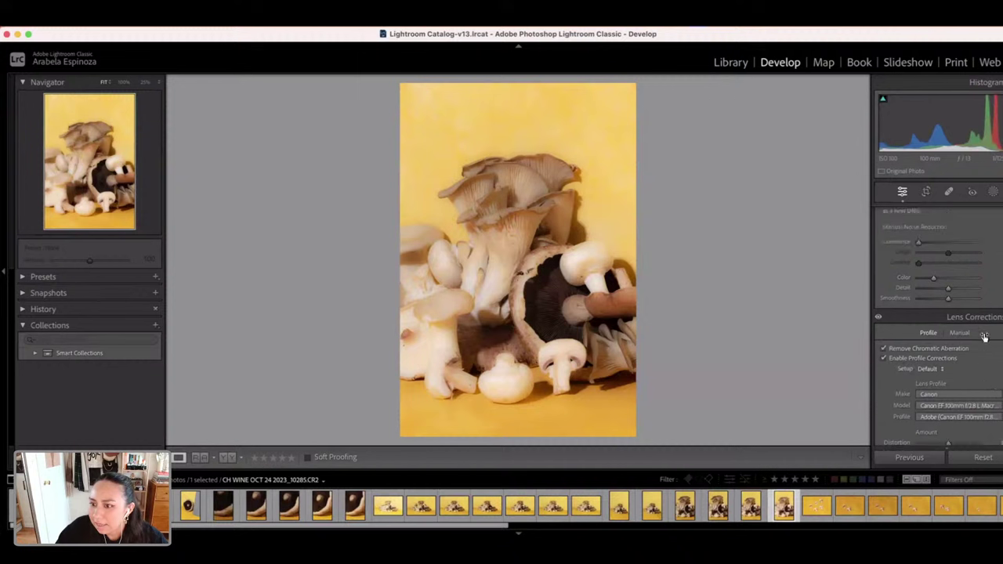
{"action": "scroll", "coordinate": [982, 335], "scroll_direction": "down", "scroll_amount": 8}
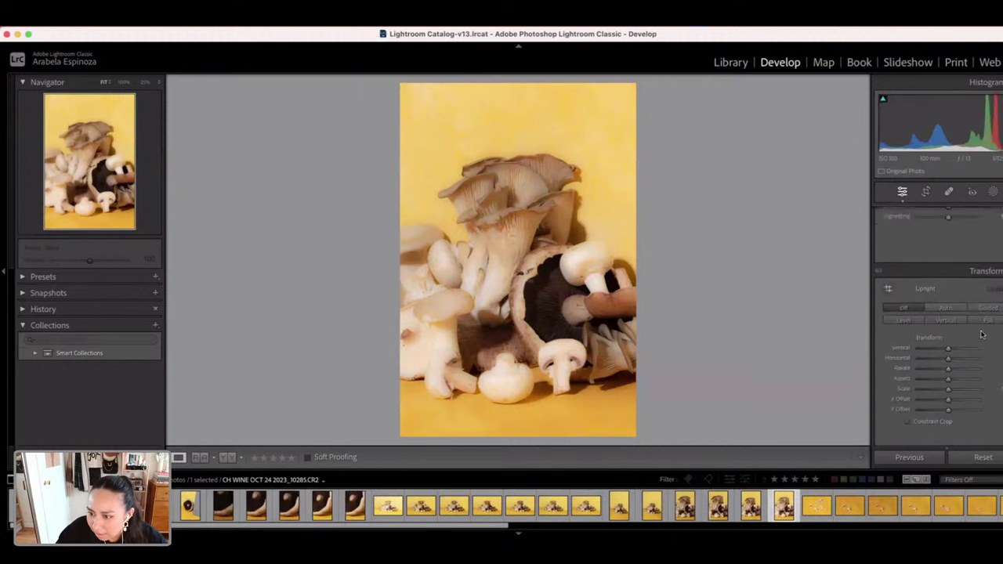
{"action": "scroll", "coordinate": [972, 344], "scroll_direction": "down", "scroll_amount": 8}
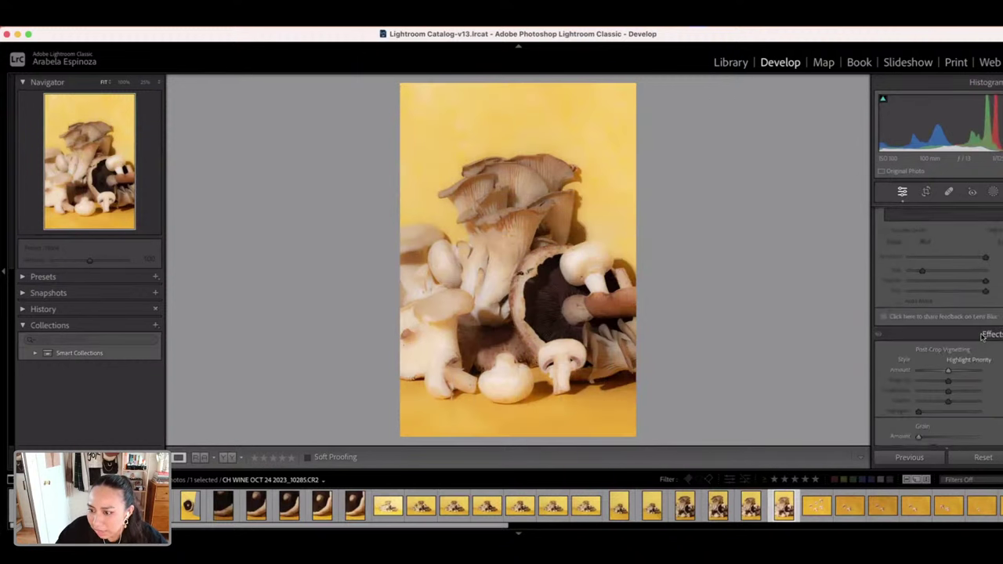
{"action": "left_click", "coordinate": [944, 355]}
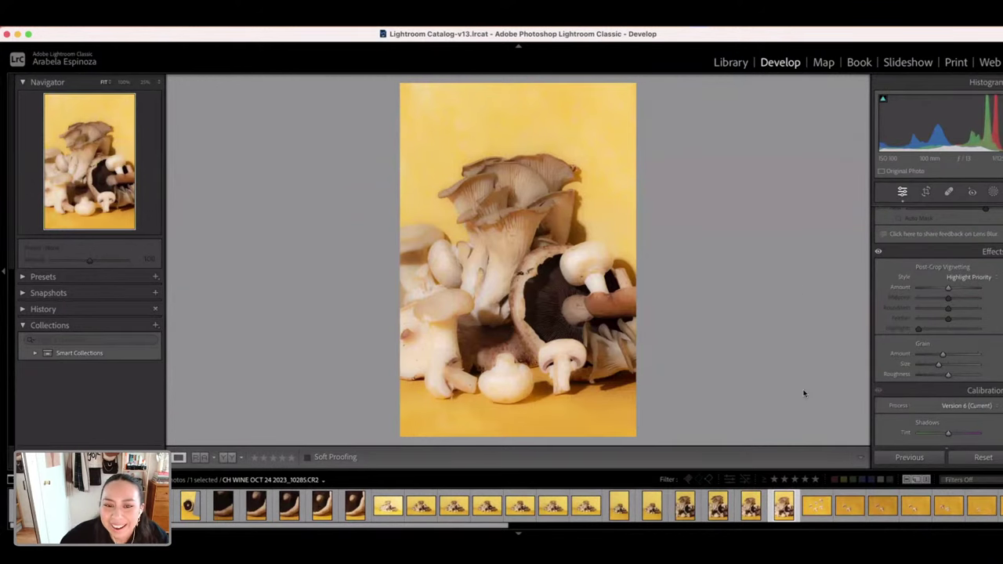
{"action": "left_click", "coordinate": [490, 247]}
{"action": "left_click", "coordinate": [490, 247]}
{"action": "left_click", "coordinate": [490, 247]}
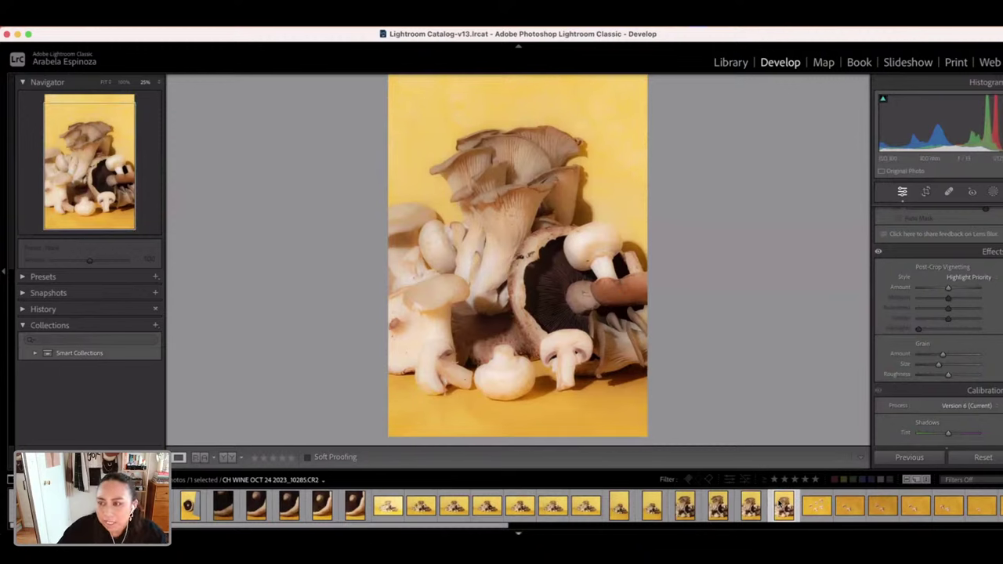
- Copy the develop settings from the edited stacked mushroom photo
{"action": "right_click", "coordinate": [784, 505]}
{"action": "mouse_move", "coordinate": [831, 402]}
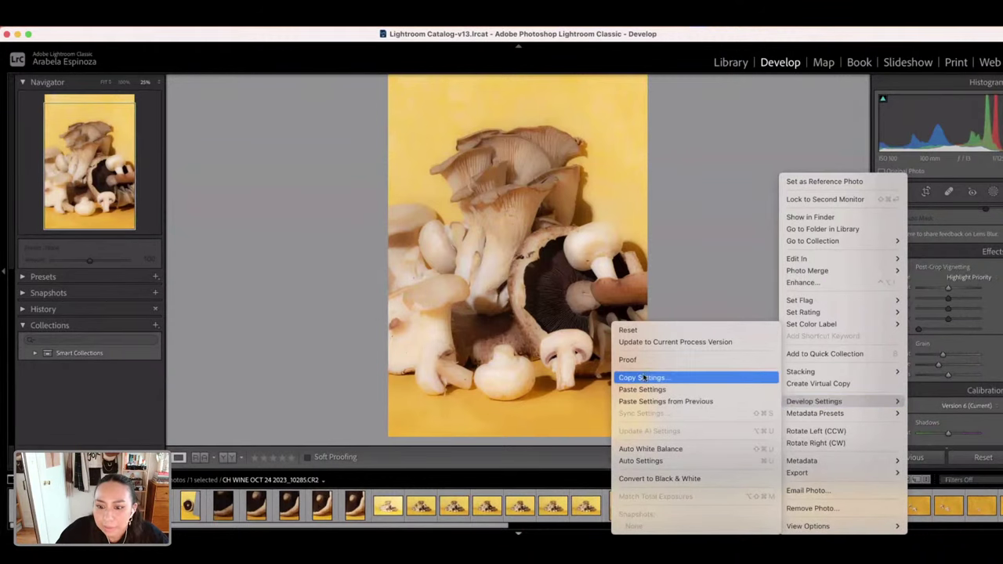
{"action": "left_click", "coordinate": [929, 401]}
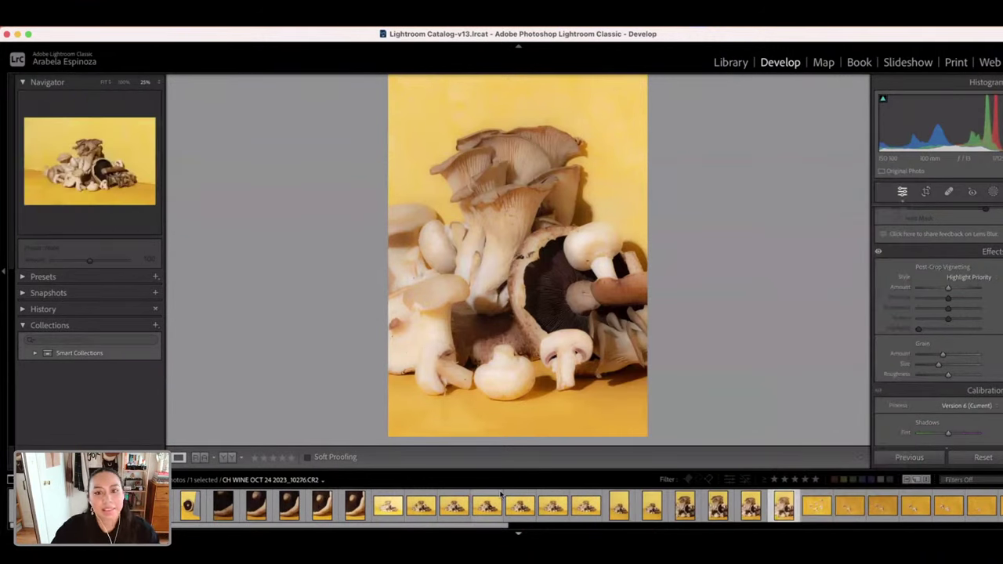